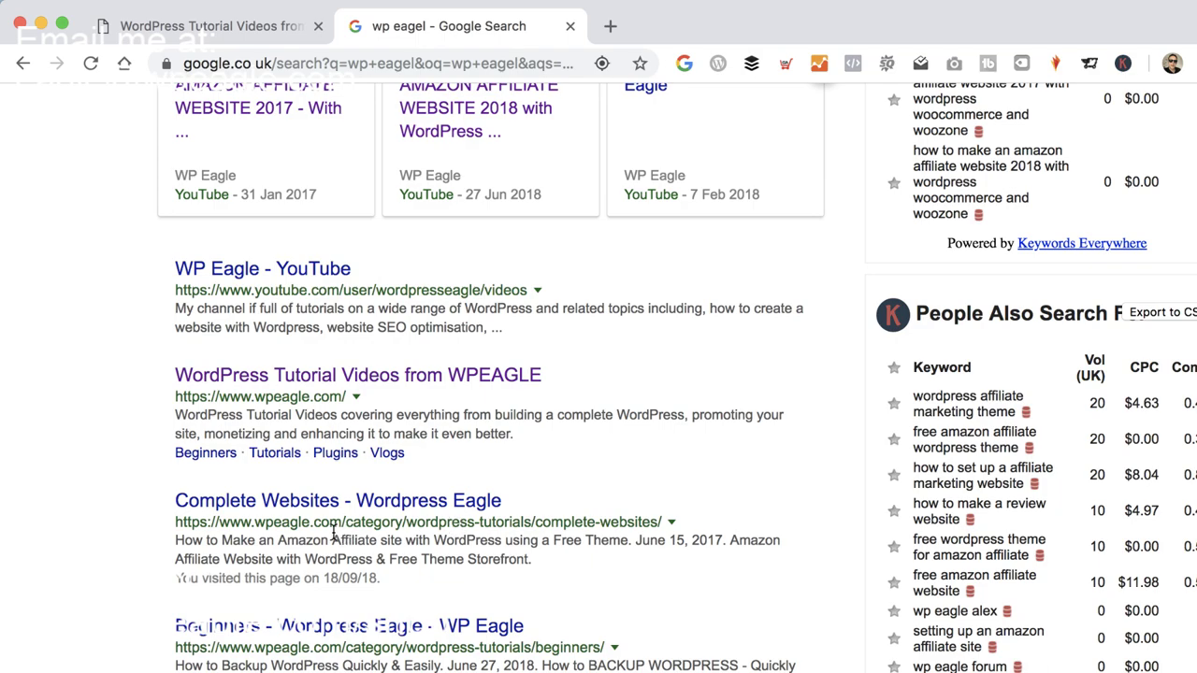
Step: Open the 'Complete Websites - Wordpress Eagle' Google result in a new browser tab
{"action": "scroll", "coordinate": [379, 540], "scroll_direction": "up", "scroll_amount": 1}
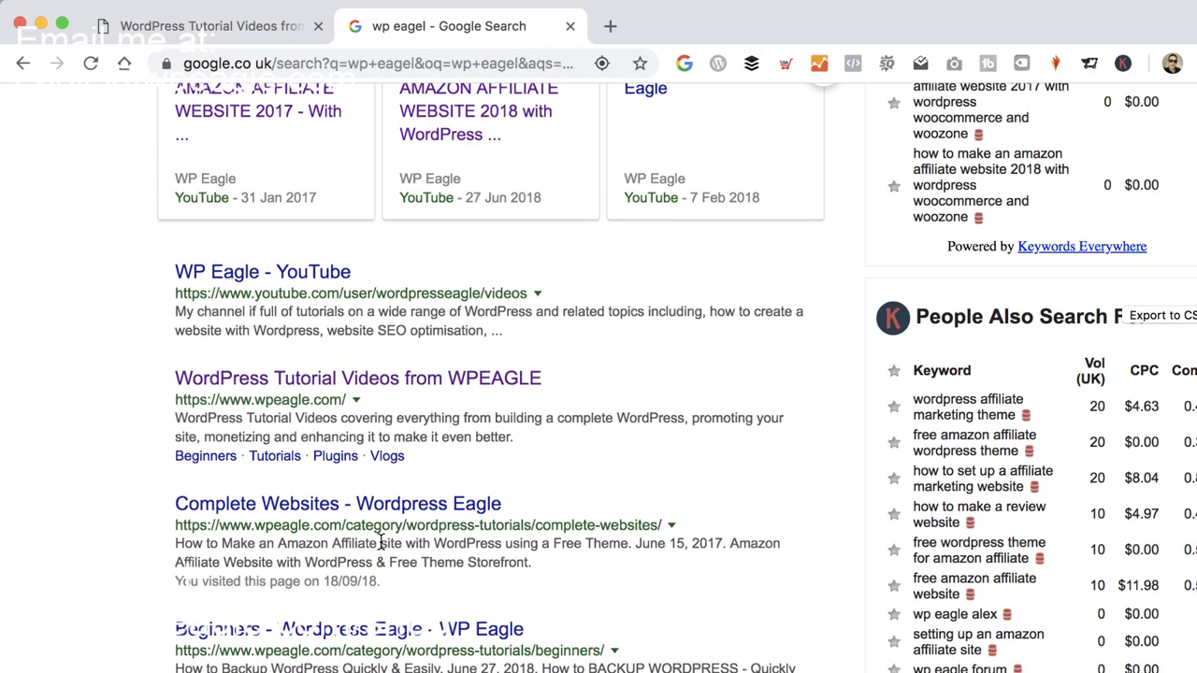
{"action": "left_click", "coordinate": [398, 506]}
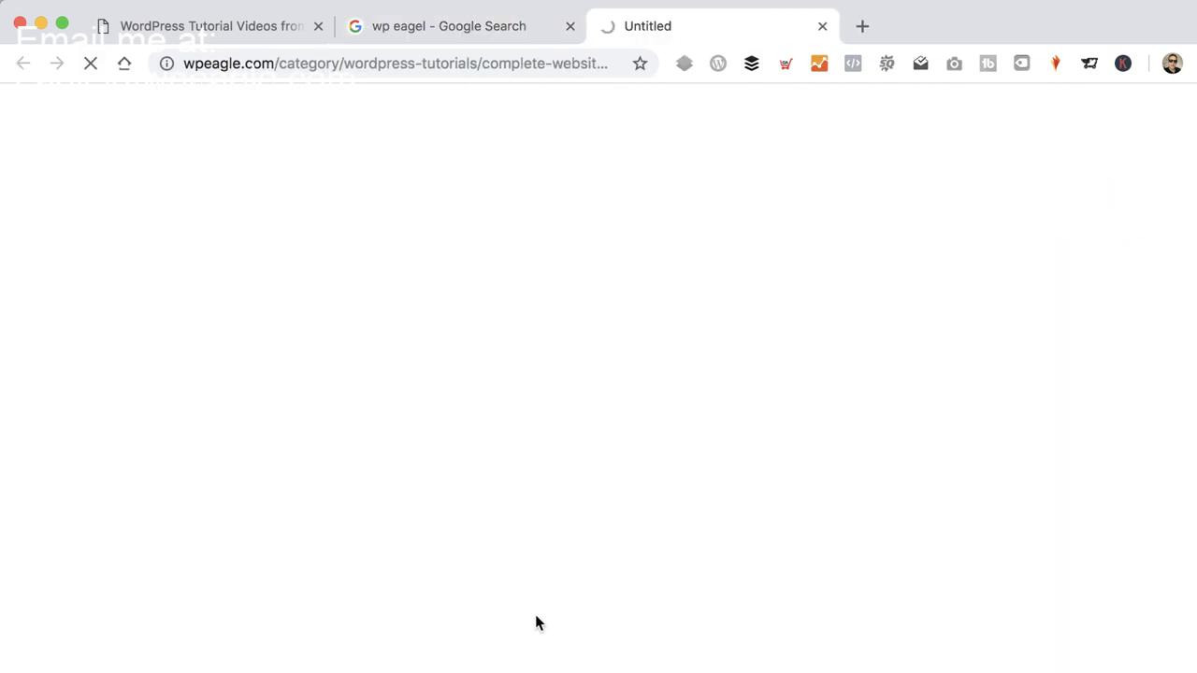
Step: Scroll through the wpeagle.com 404 'Page not found' page for the old category link
{"action": "scroll", "coordinate": [534, 561], "scroll_direction": "down", "scroll_amount": 3}
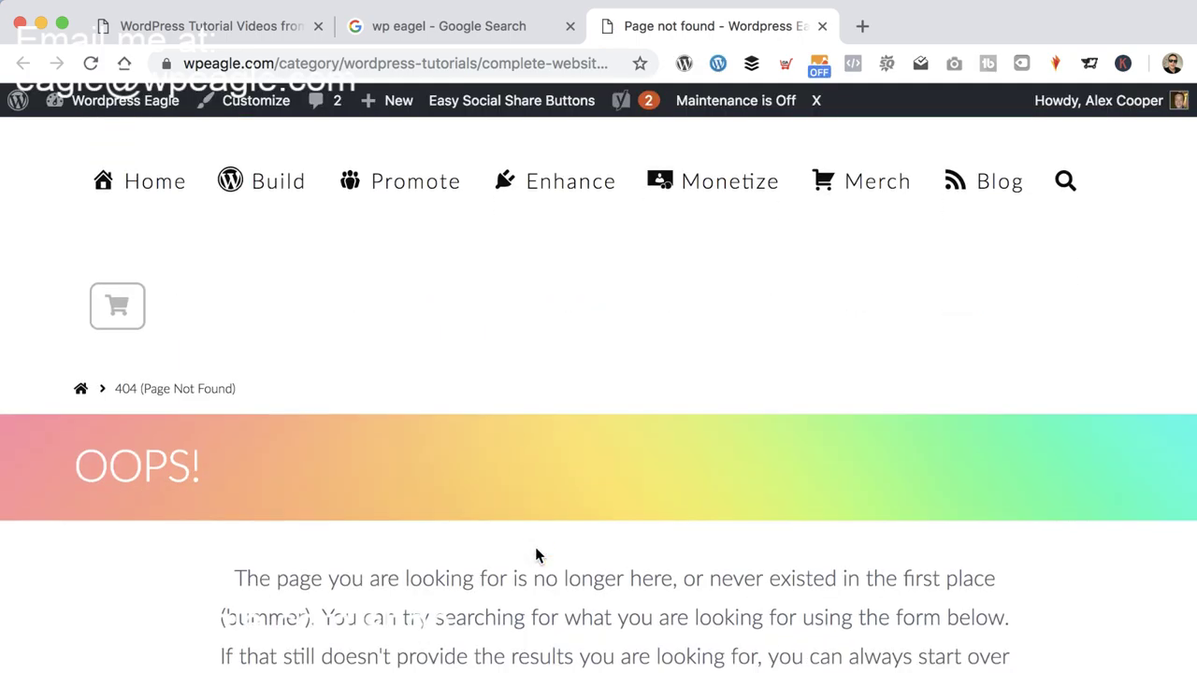
{"action": "scroll", "coordinate": [535, 547], "scroll_direction": "down", "scroll_amount": 3}
{"action": "scroll", "coordinate": [535, 552], "scroll_direction": "up", "scroll_amount": 5}
{"action": "scroll", "coordinate": [537, 552], "scroll_direction": "down", "scroll_amount": 7}
{"action": "scroll", "coordinate": [537, 552], "scroll_direction": "up", "scroll_amount": 4}
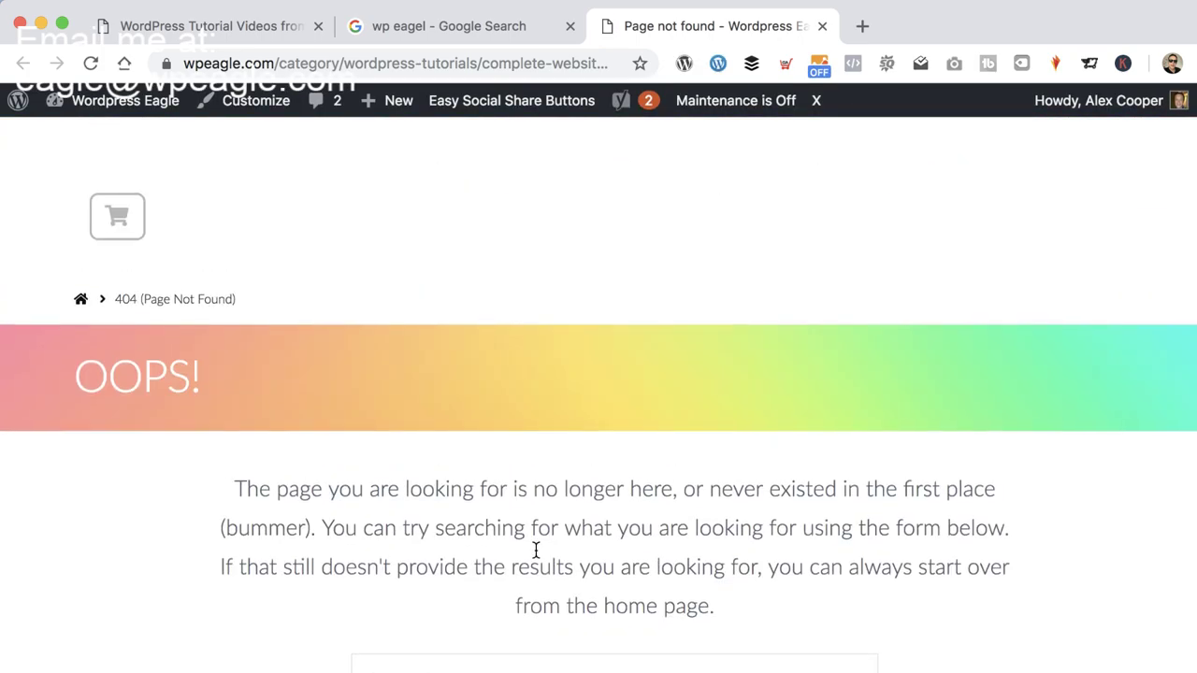
{"action": "scroll", "coordinate": [536, 550], "scroll_direction": "down", "scroll_amount": 2}
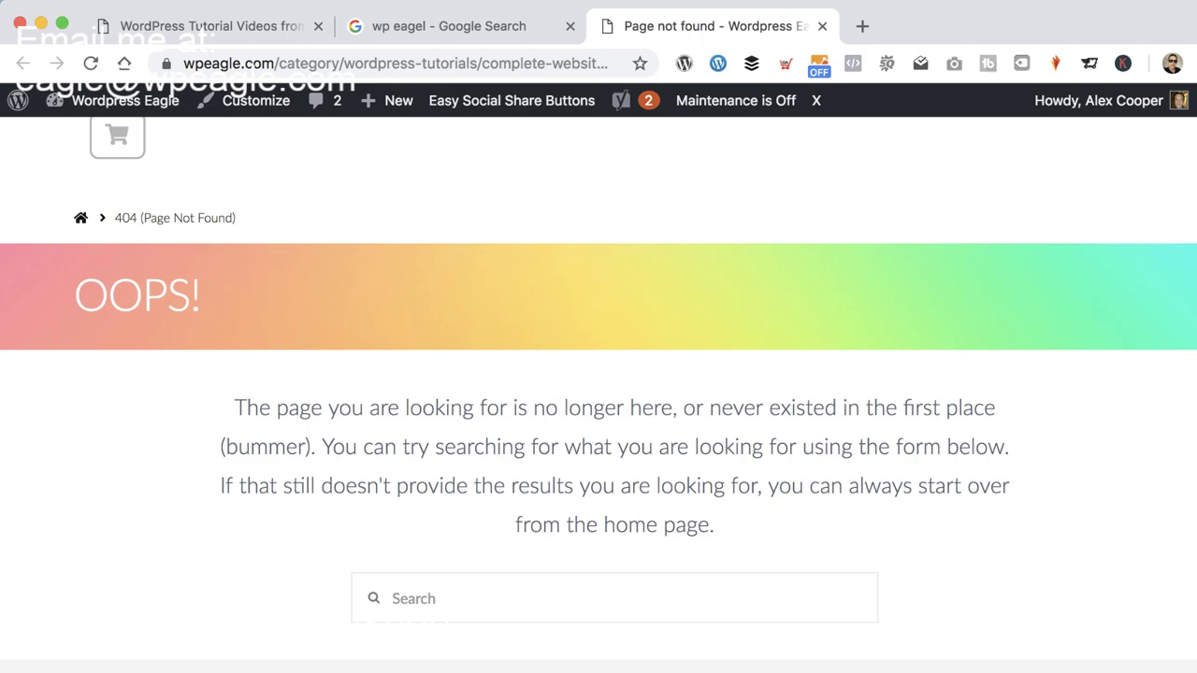
Step: Recheck the WPEagle home and 'wp eagel' search results, then return to the Page not found tab
{"action": "left_click", "coordinate": [256, 28]}
{"action": "left_click", "coordinate": [439, 30]}
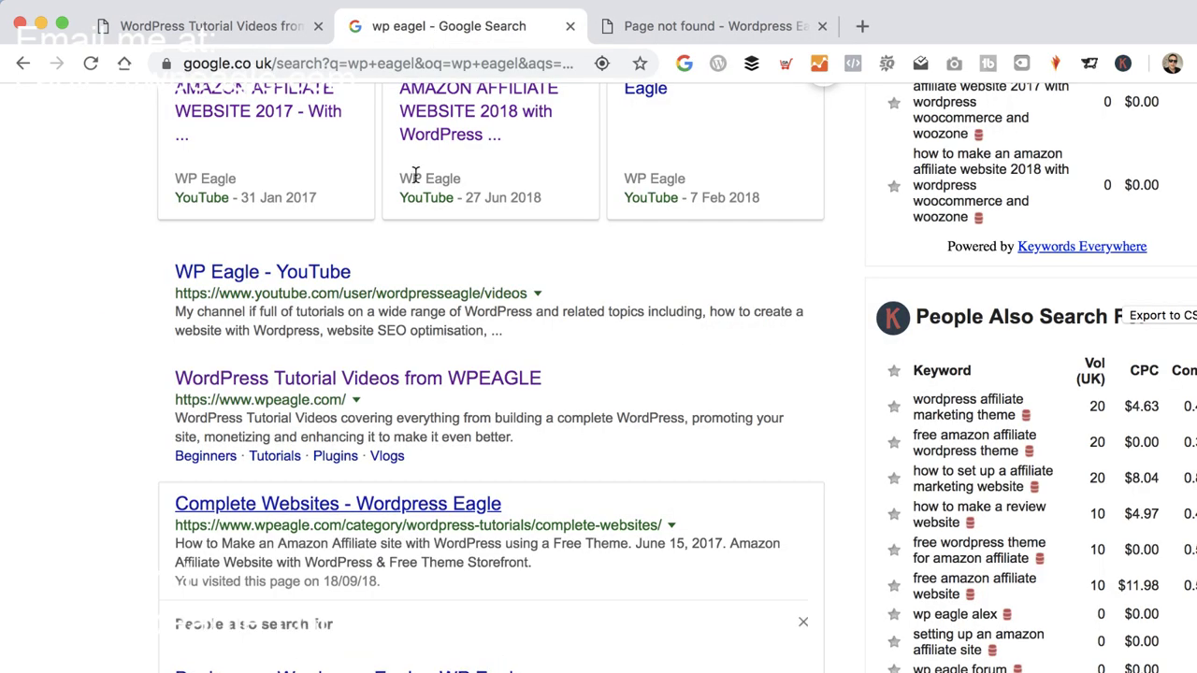
{"action": "scroll", "coordinate": [403, 640], "scroll_direction": "down", "scroll_amount": 2}
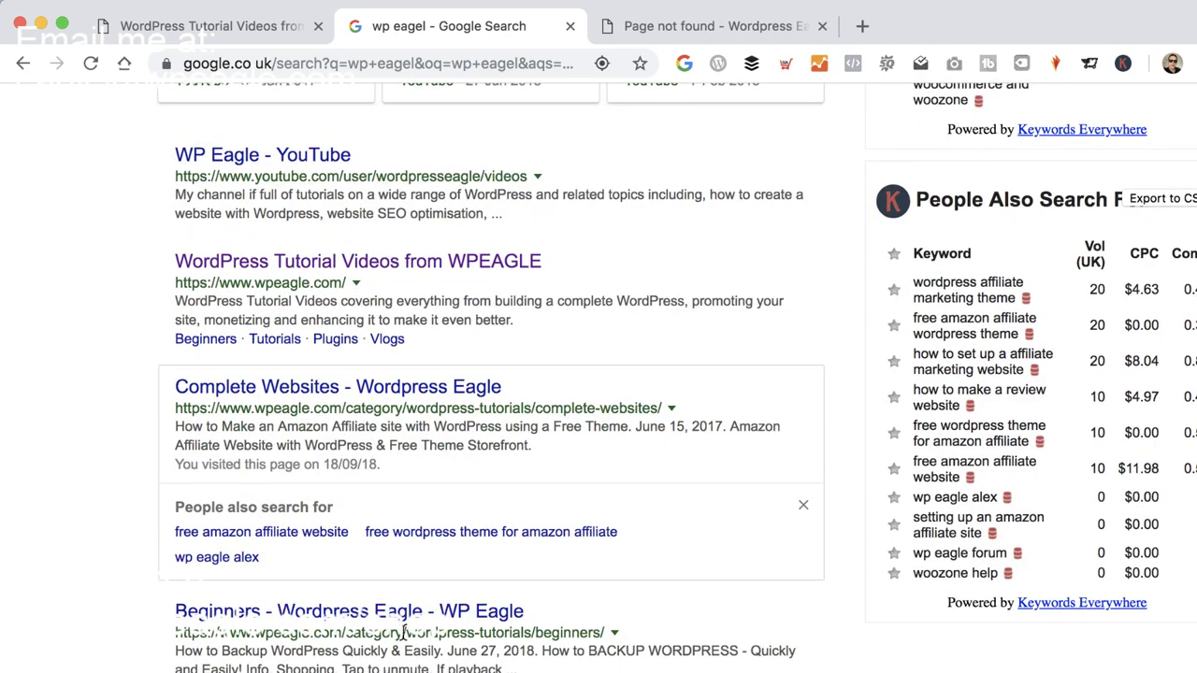
{"action": "scroll", "coordinate": [405, 634], "scroll_direction": "up", "scroll_amount": 3}
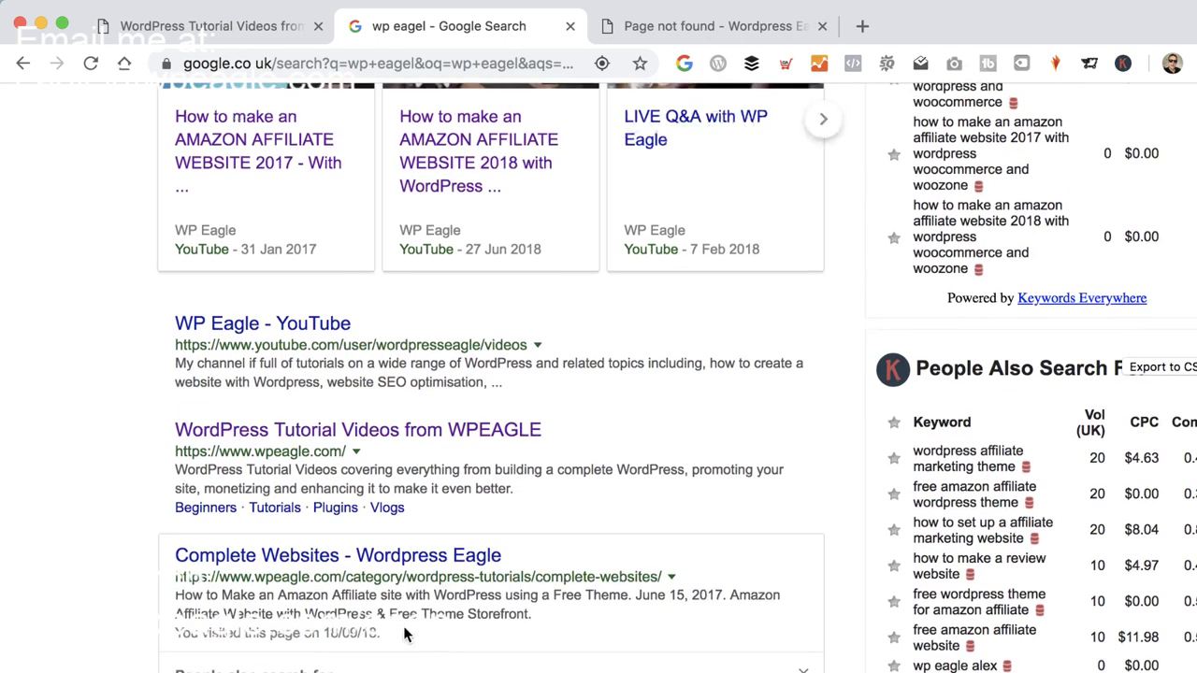
{"action": "scroll", "coordinate": [428, 591], "scroll_direction": "down", "scroll_amount": 4}
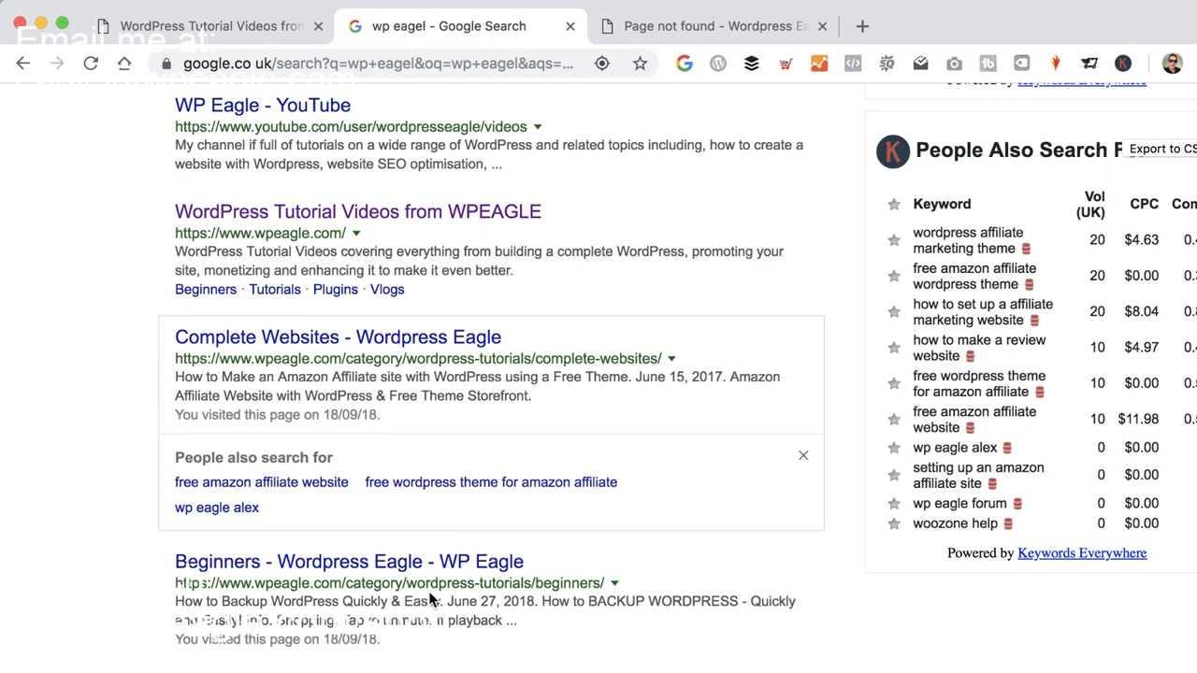
{"action": "left_click", "coordinate": [710, 27]}
{"action": "scroll", "coordinate": [481, 260], "scroll_direction": "up", "scroll_amount": 2}
{"action": "scroll", "coordinate": [482, 260], "scroll_direction": "up", "scroll_amount": 1}
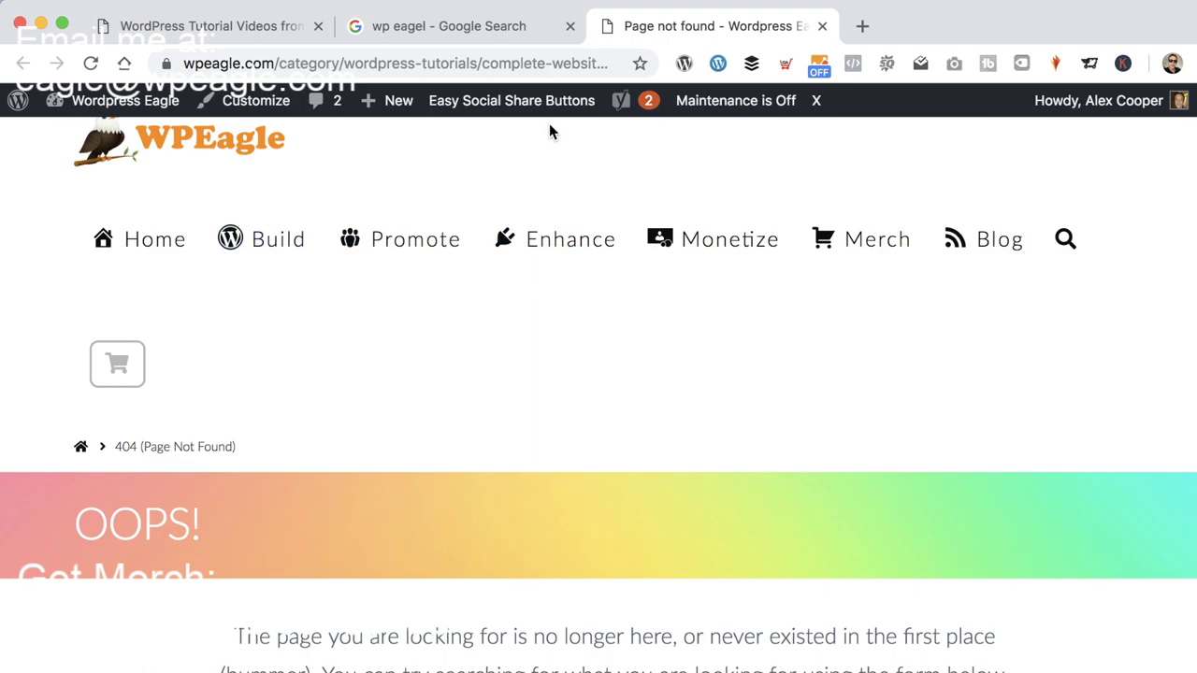
Step: Open the WordPress admin Dashboard in a new tab from the admin bar menu
{"action": "mouse_move", "coordinate": [79, 106]}
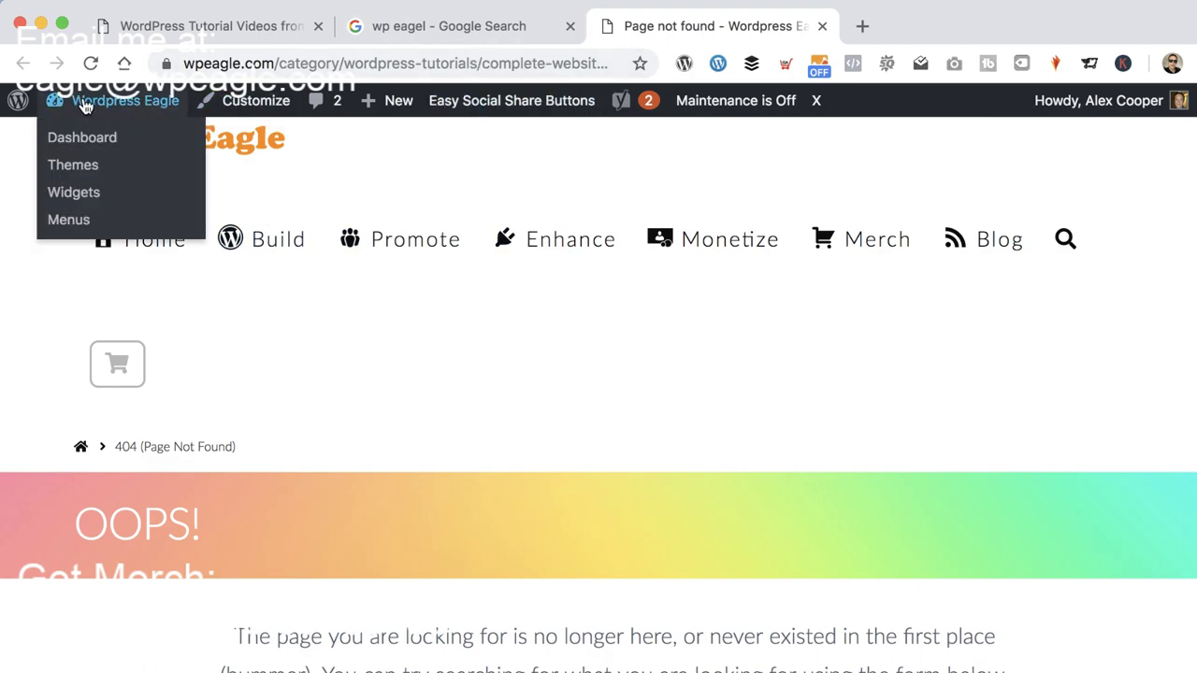
{"action": "right_click", "coordinate": [89, 137]}
{"action": "left_click", "coordinate": [178, 140]}
{"action": "scroll", "coordinate": [623, 125], "scroll_direction": "down", "scroll_amount": 1}
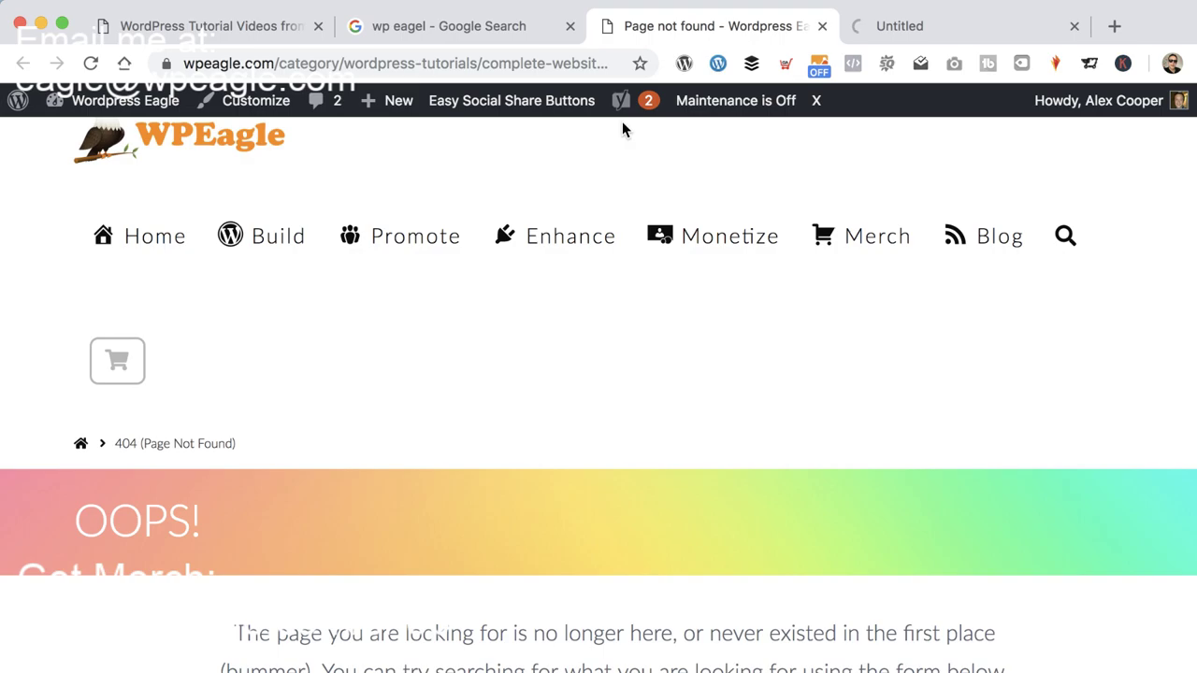
{"action": "left_click", "coordinate": [922, 26]}
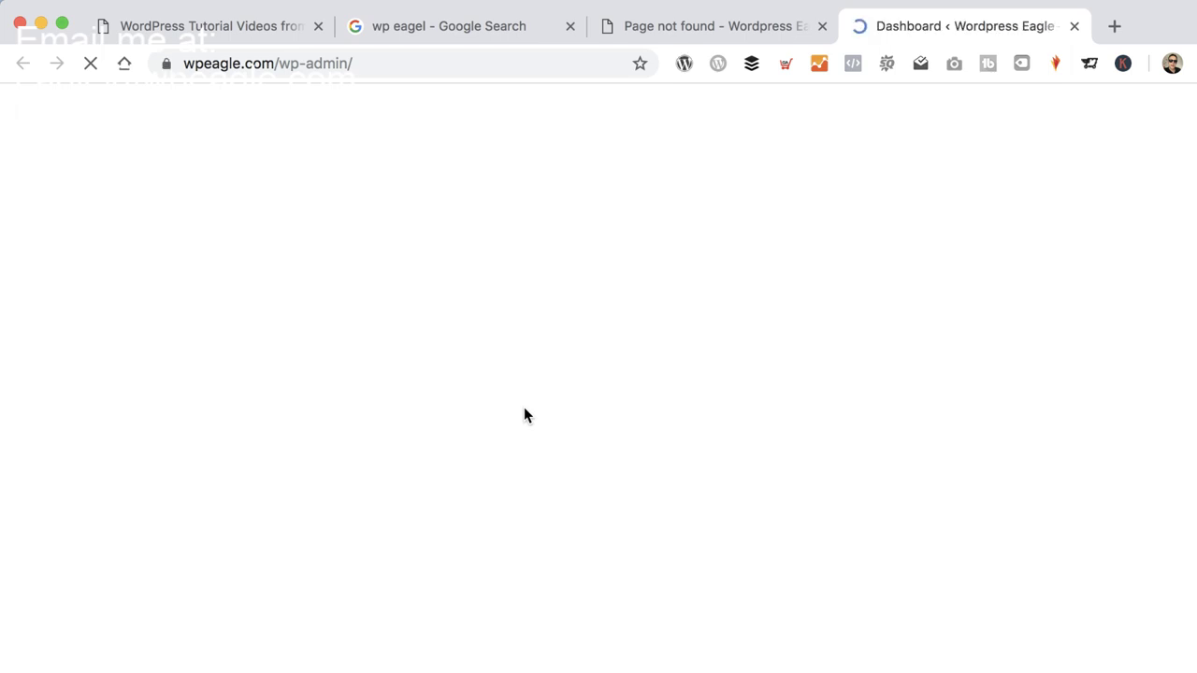
Step: Go to Plugins > Installed Plugins and browse the 30 installed plugins
{"action": "scroll", "coordinate": [28, 425], "scroll_direction": "down", "scroll_amount": 5}
{"action": "scroll", "coordinate": [28, 426], "scroll_direction": "down", "scroll_amount": 6}
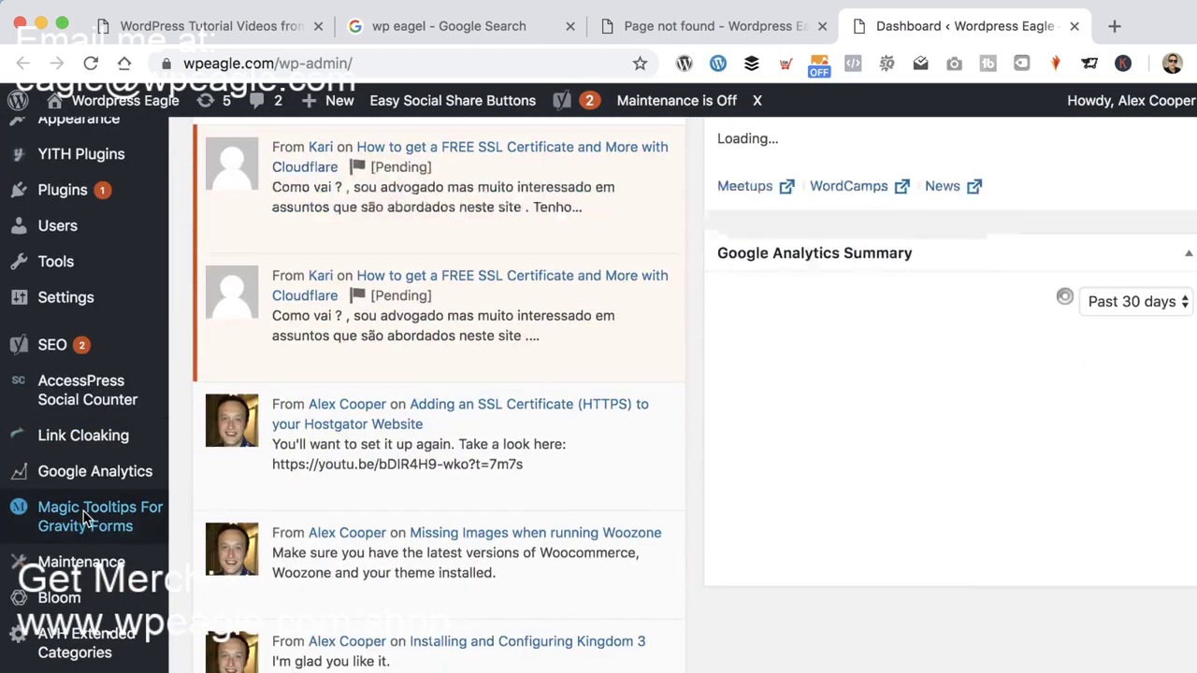
{"action": "mouse_move", "coordinate": [93, 189]}
{"action": "left_click", "coordinate": [241, 193]}
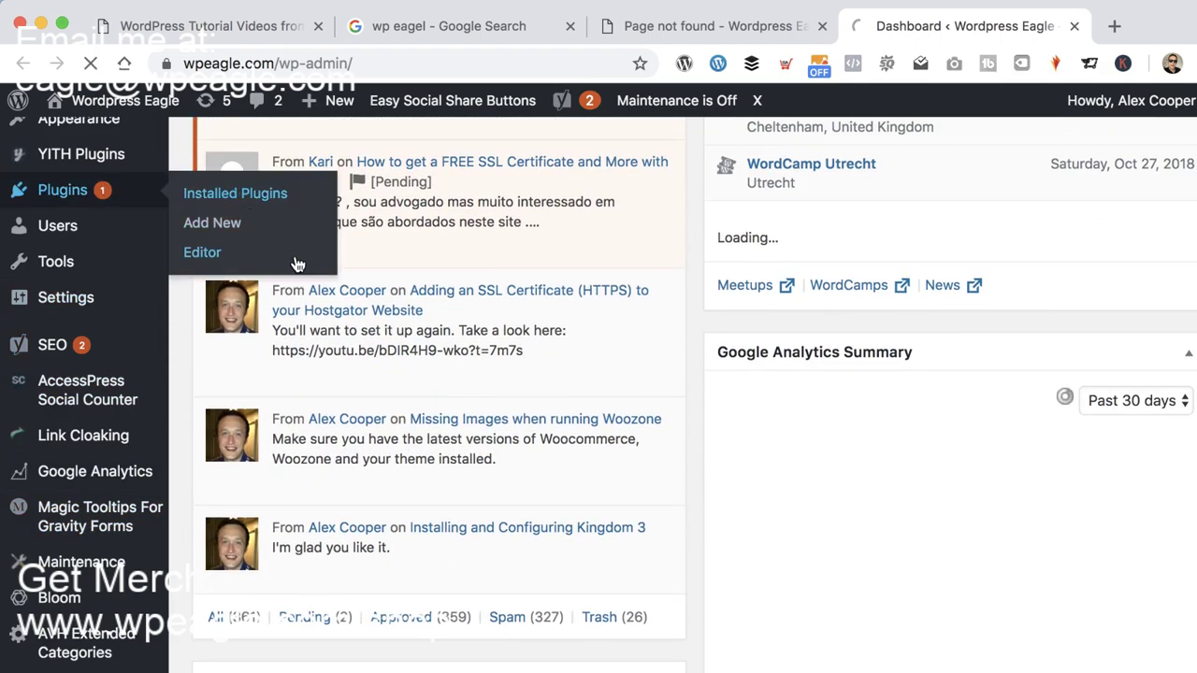
{"action": "scroll", "coordinate": [409, 341], "scroll_direction": "down", "scroll_amount": 1}
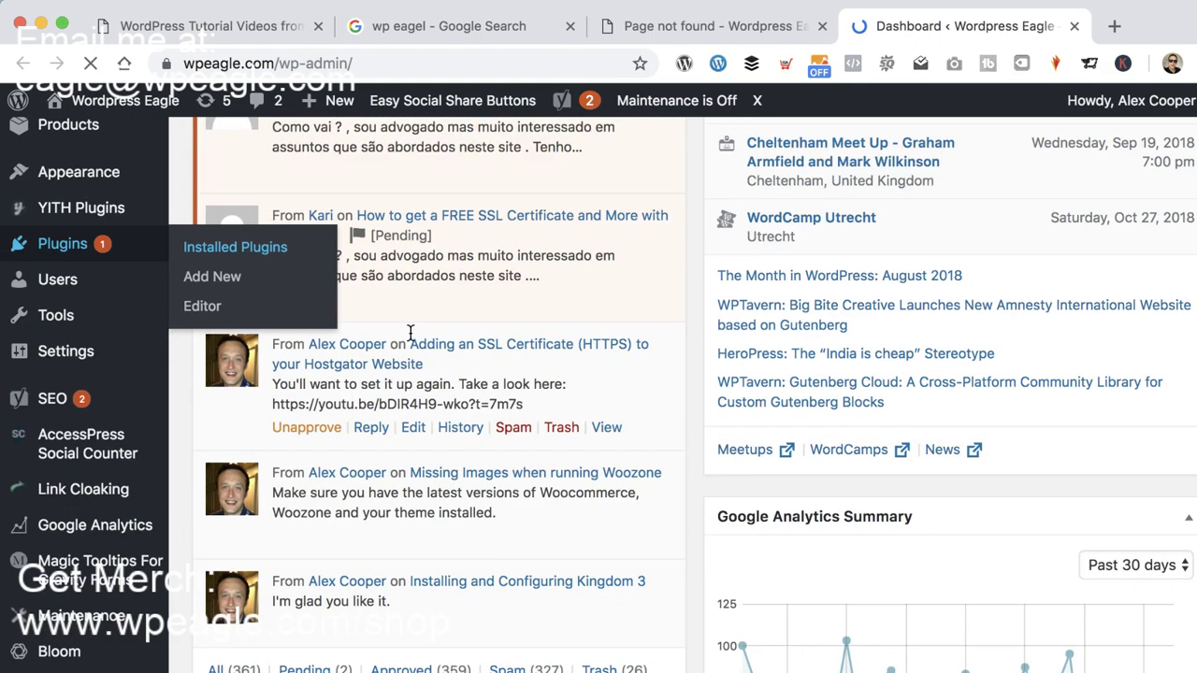
{"action": "scroll", "coordinate": [408, 340], "scroll_direction": "up", "scroll_amount": 6}
{"action": "scroll", "coordinate": [409, 340], "scroll_direction": "down", "scroll_amount": 6}
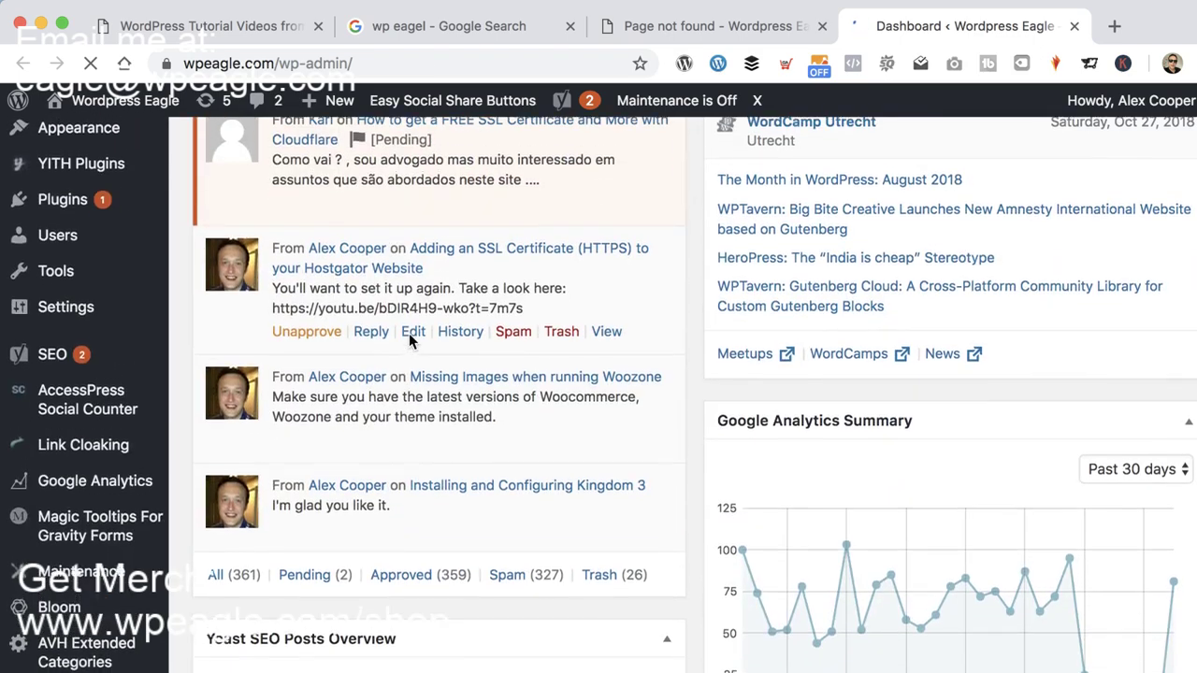
{"action": "scroll", "coordinate": [407, 342], "scroll_direction": "down", "scroll_amount": 1}
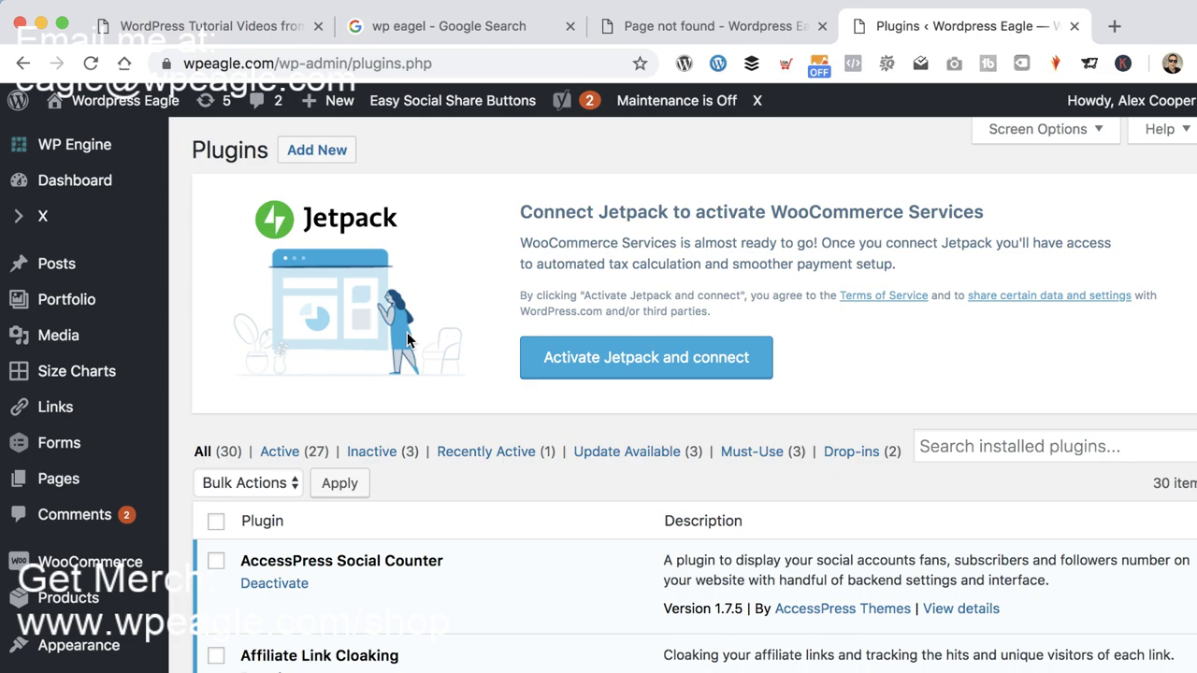
Step: Find the active Redirection plugin, review its details, then open Tools > Redirection
{"action": "scroll", "coordinate": [465, 379], "scroll_direction": "down", "scroll_amount": 10}
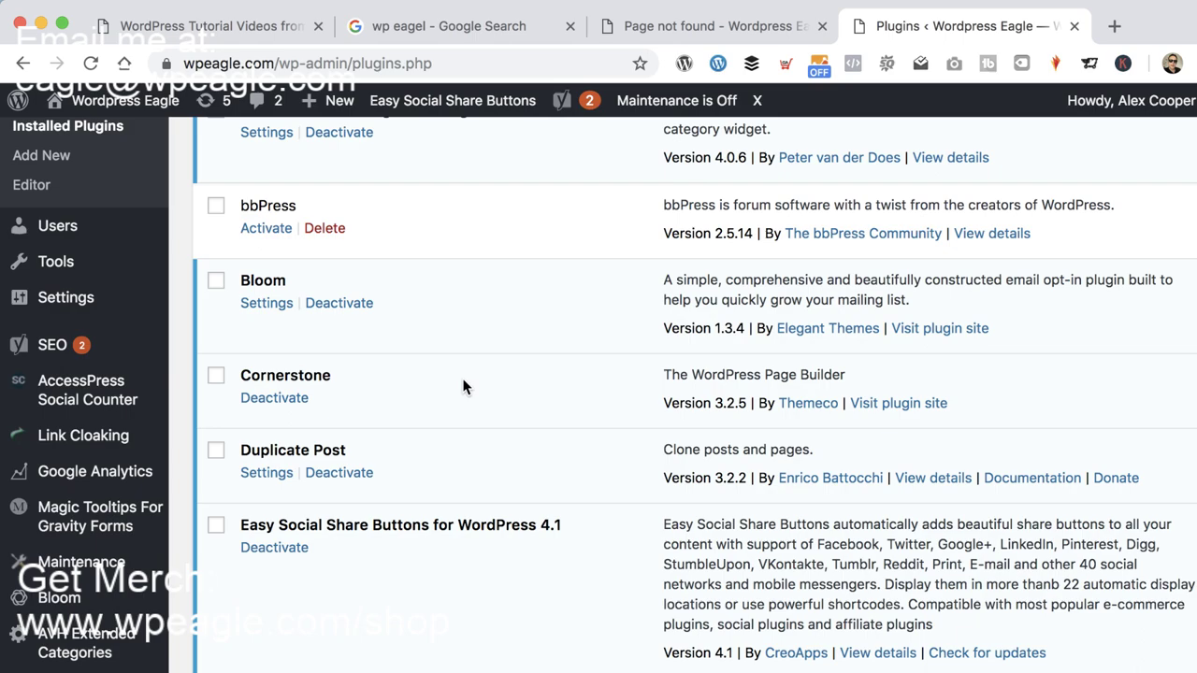
{"action": "scroll", "coordinate": [456, 383], "scroll_direction": "down", "scroll_amount": 3}
{"action": "scroll", "coordinate": [456, 383], "scroll_direction": "up", "scroll_amount": 1}
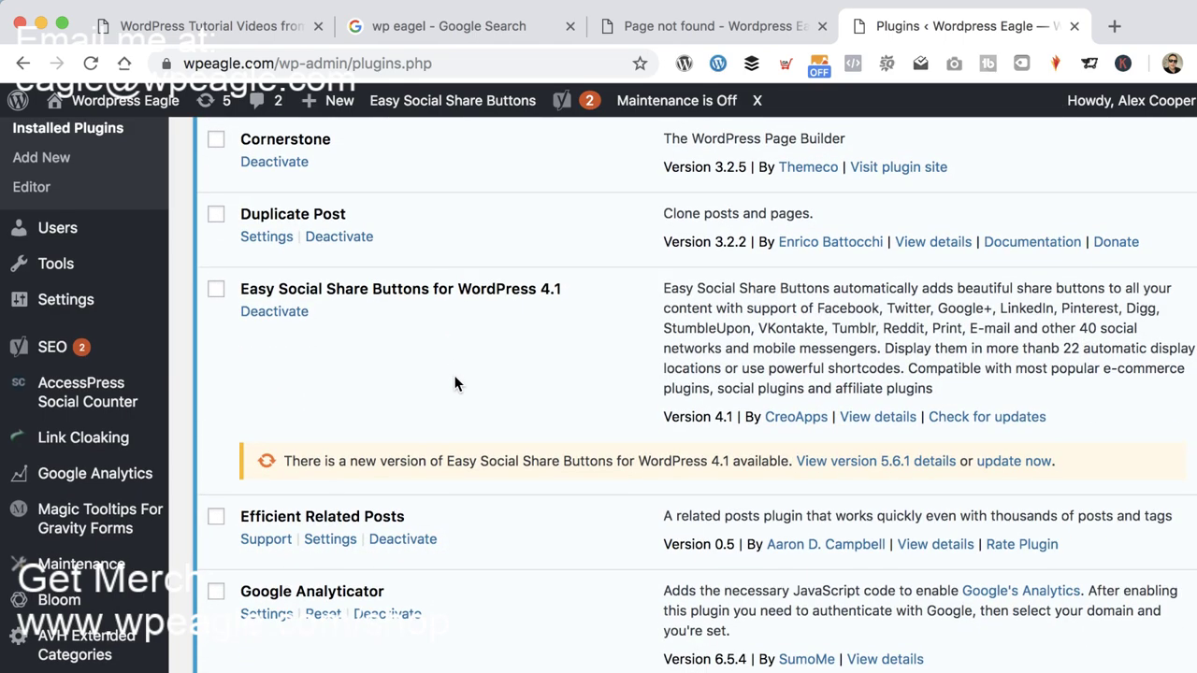
{"action": "scroll", "coordinate": [455, 383], "scroll_direction": "up", "scroll_amount": 1}
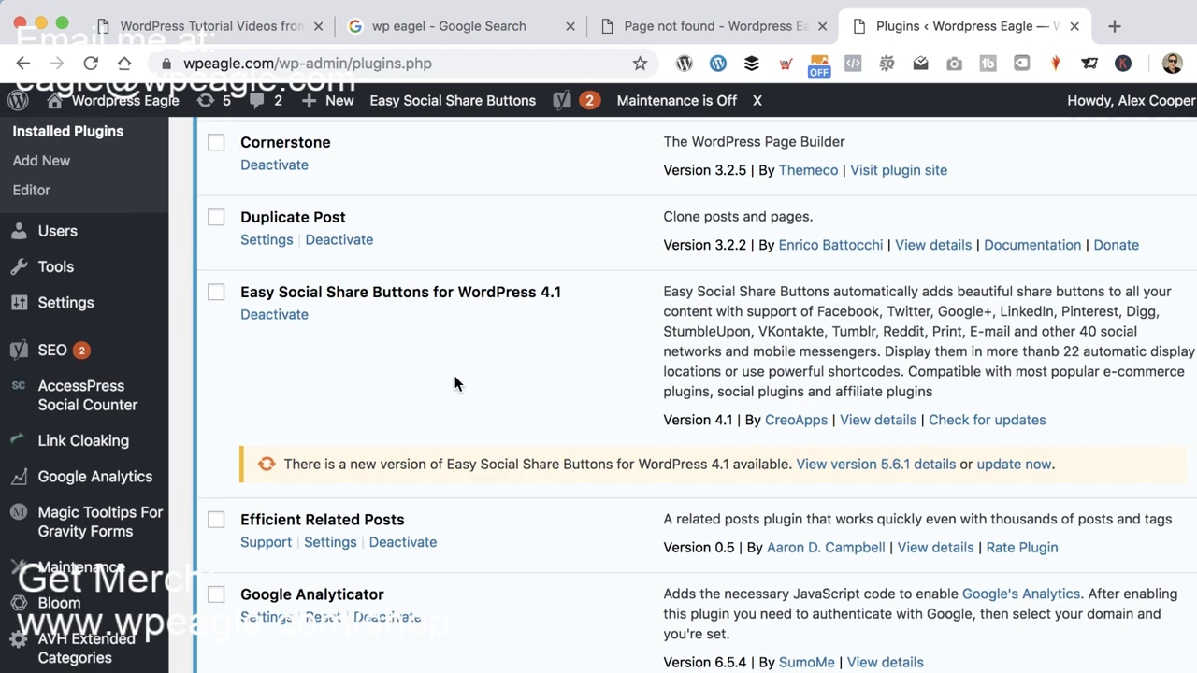
{"action": "scroll", "coordinate": [456, 383], "scroll_direction": "left", "scroll_amount": 1}
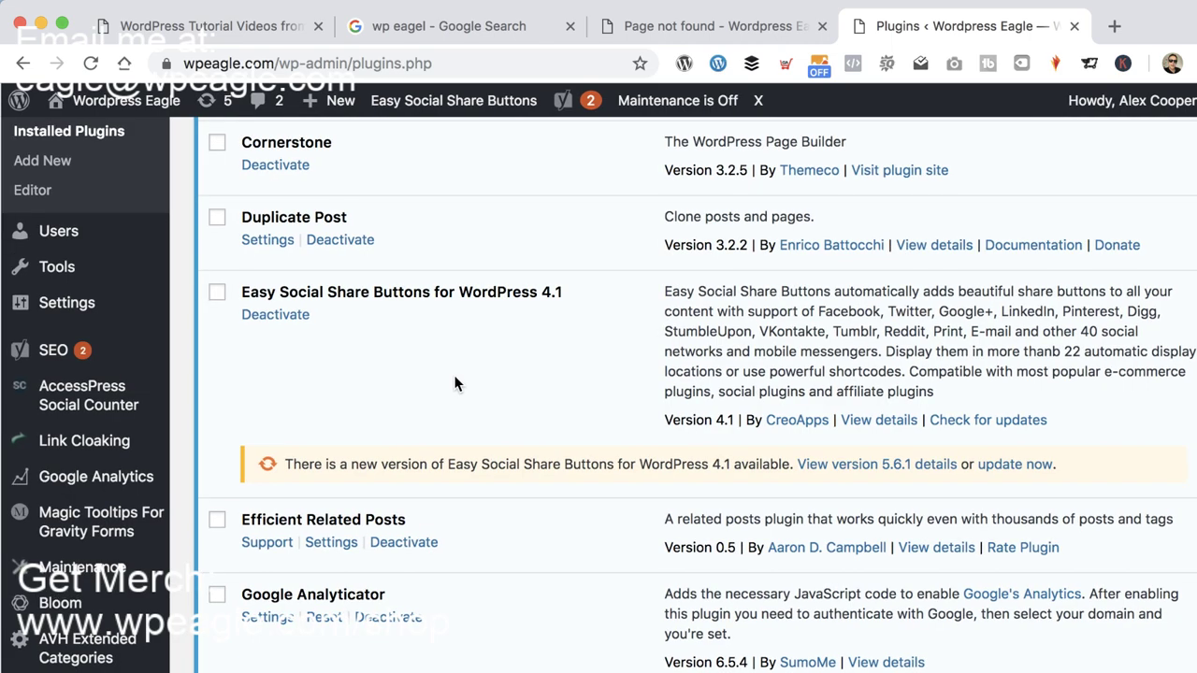
{"action": "scroll", "coordinate": [455, 384], "scroll_direction": "down", "scroll_amount": 5}
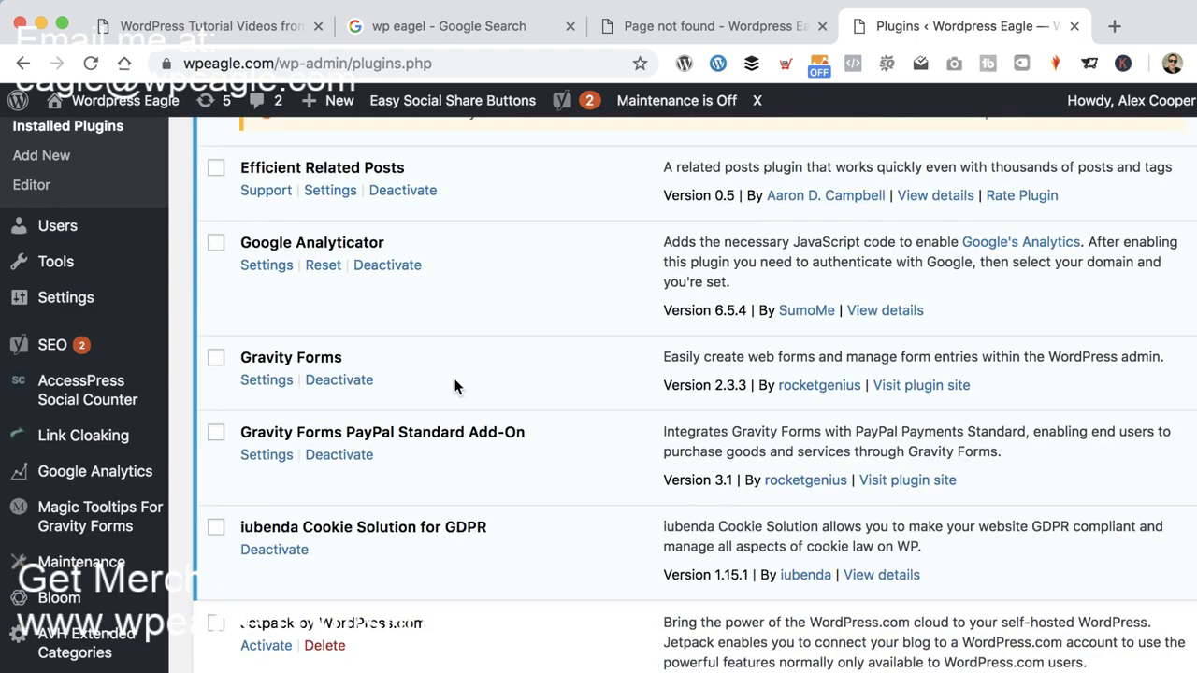
{"action": "scroll", "coordinate": [455, 386], "scroll_direction": "down", "scroll_amount": 3}
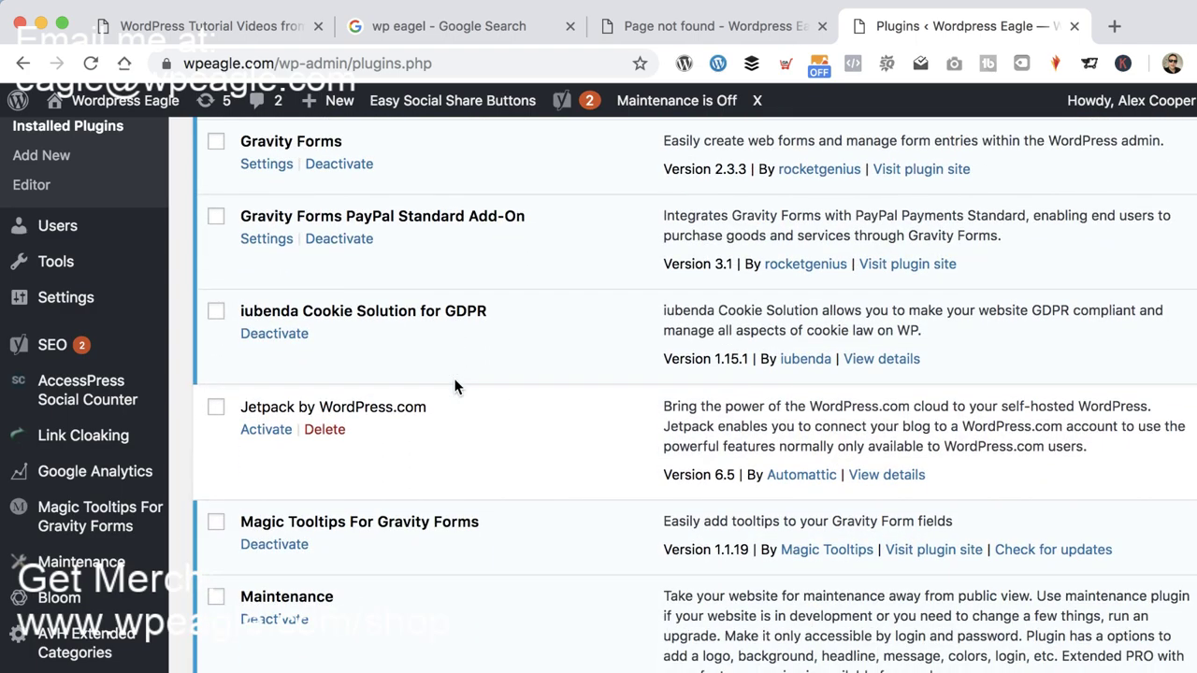
{"action": "scroll", "coordinate": [455, 386], "scroll_direction": "down", "scroll_amount": 8}
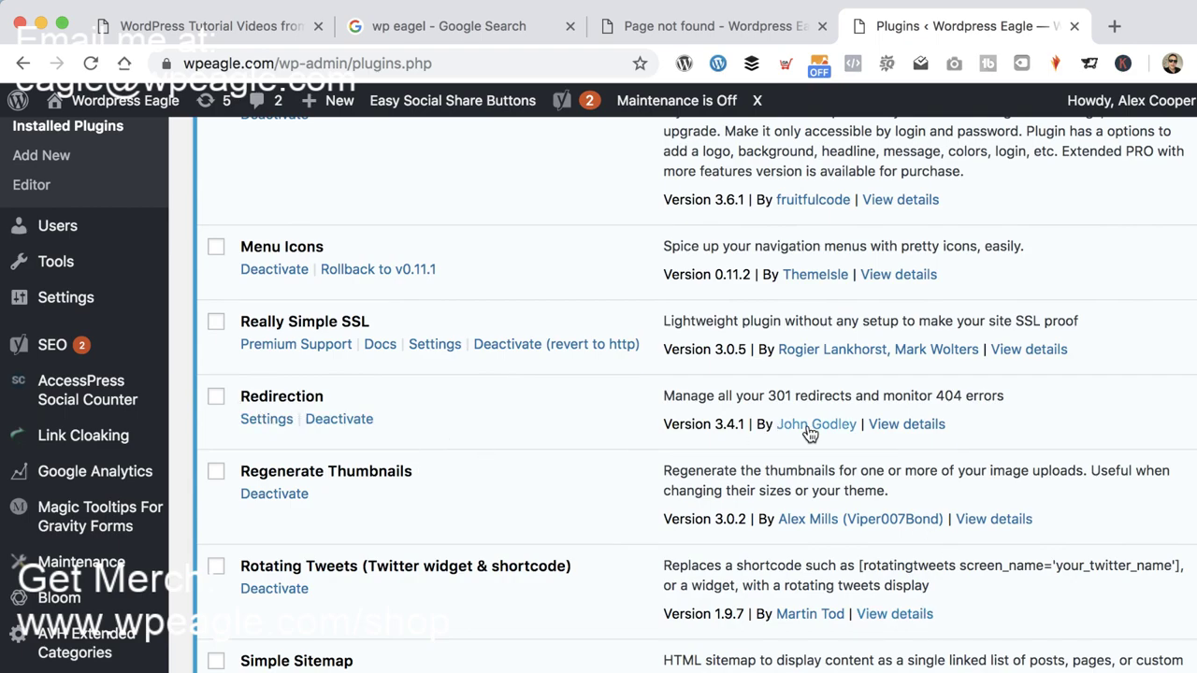
{"action": "left_click", "coordinate": [937, 426]}
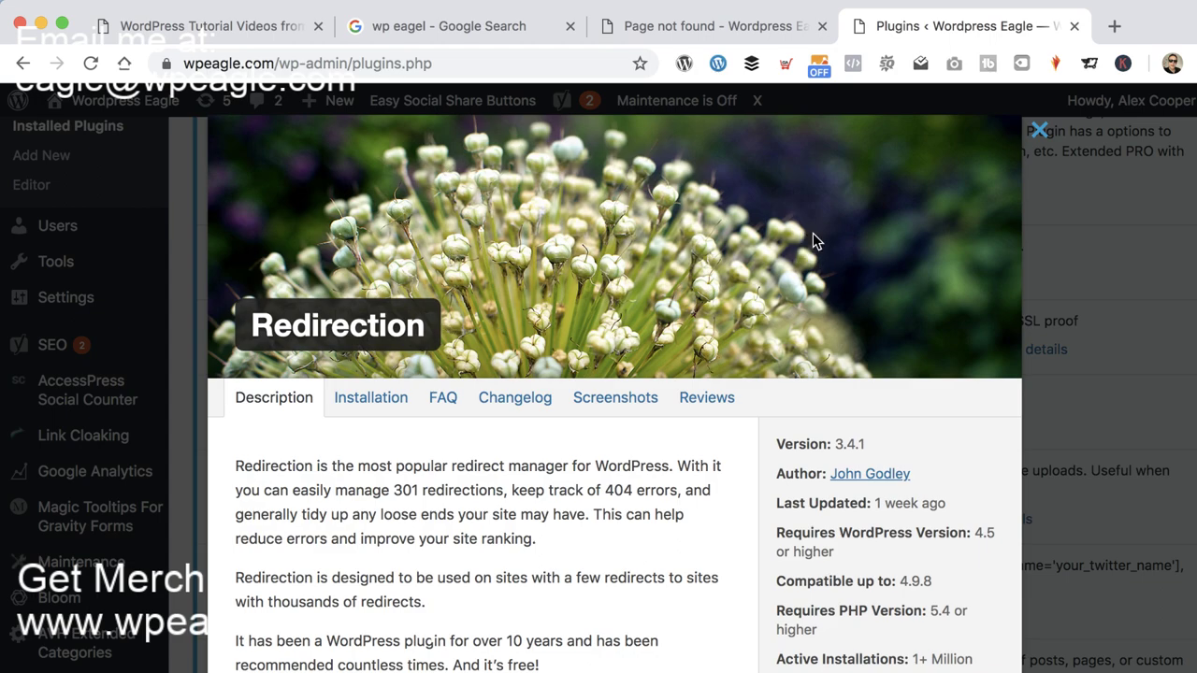
{"action": "left_click", "coordinate": [1041, 132]}
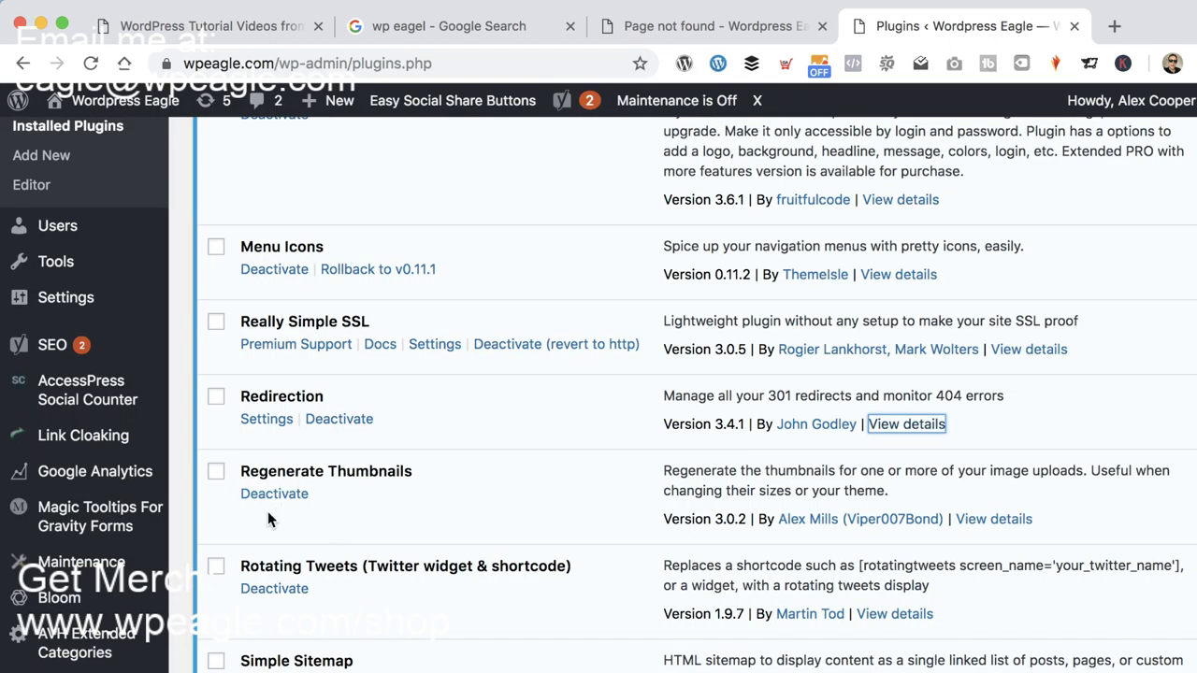
{"action": "mouse_move", "coordinate": [80, 275]}
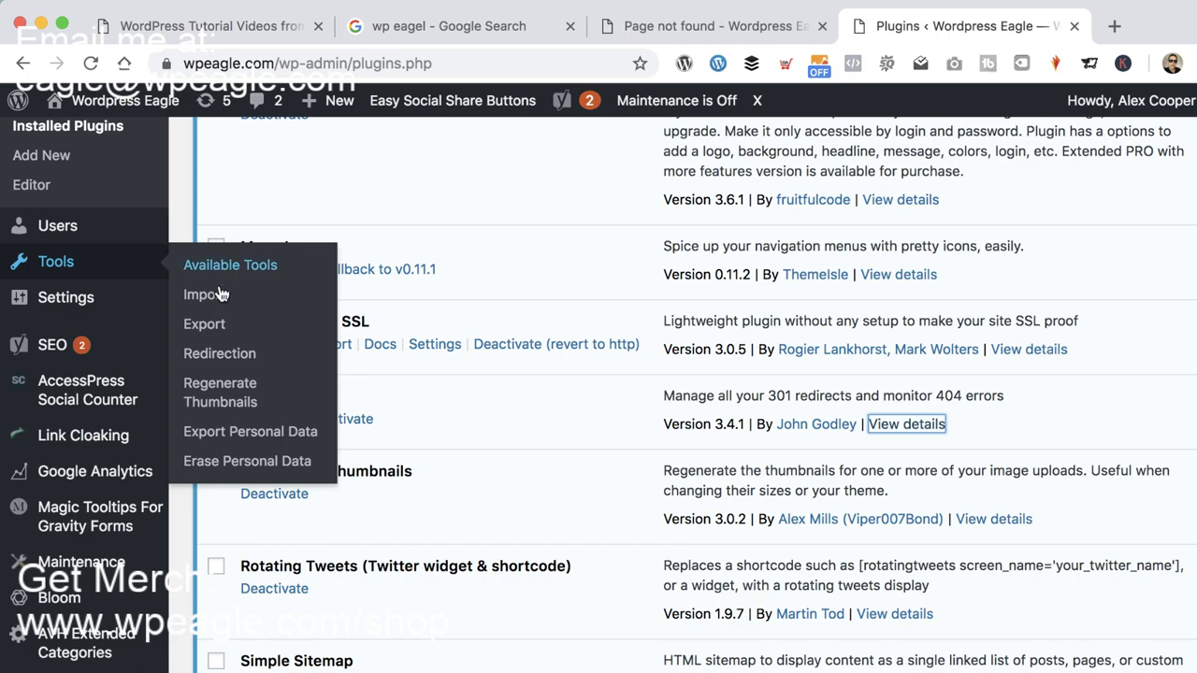
{"action": "left_click", "coordinate": [240, 356]}
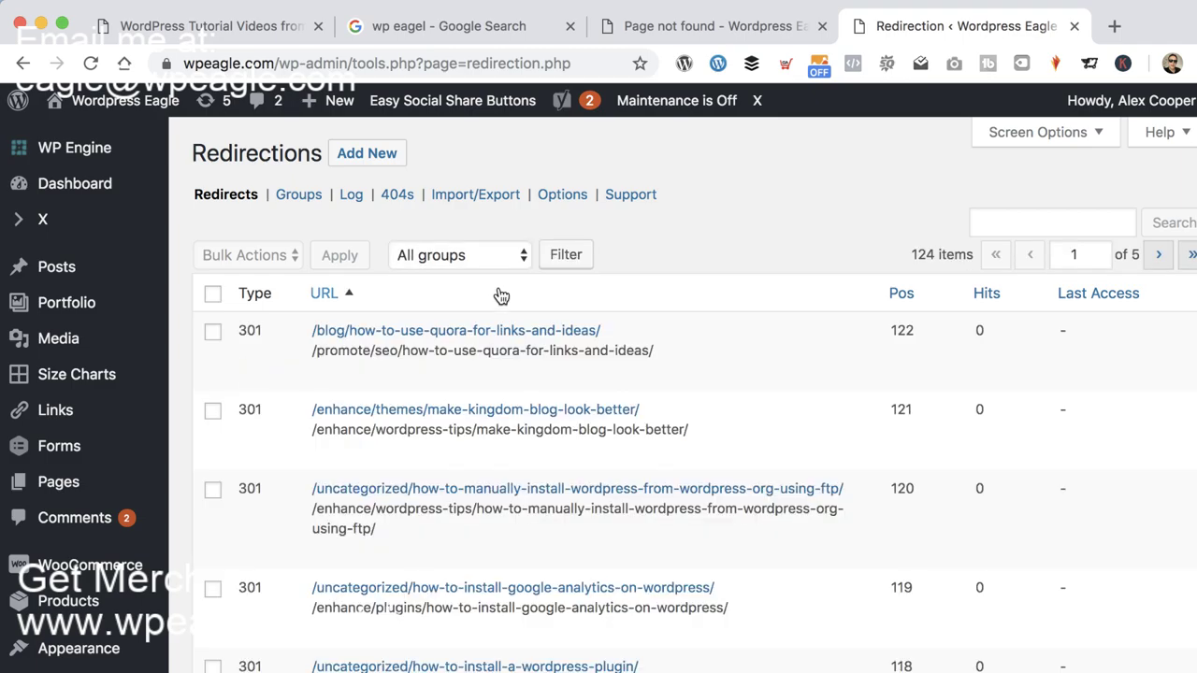
Step: Check the Redirection 404 log of 5,032 errors, then return to the 124 redirects
{"action": "left_click", "coordinate": [398, 189]}
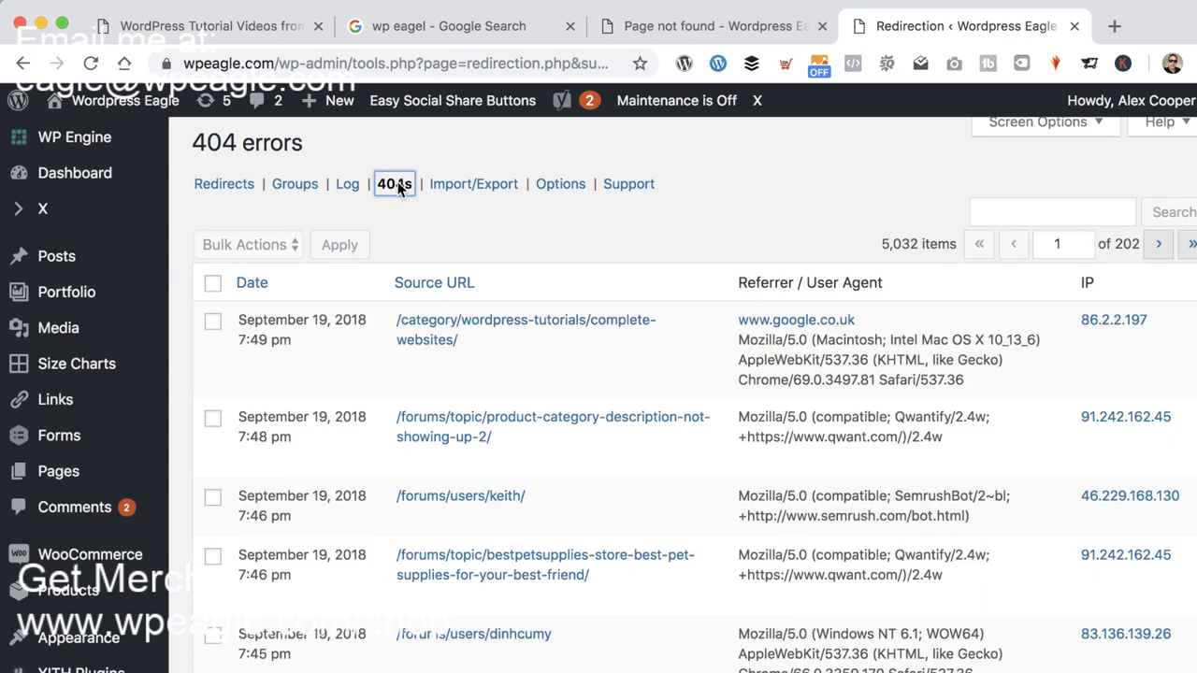
{"action": "mouse_move", "coordinate": [329, 318]}
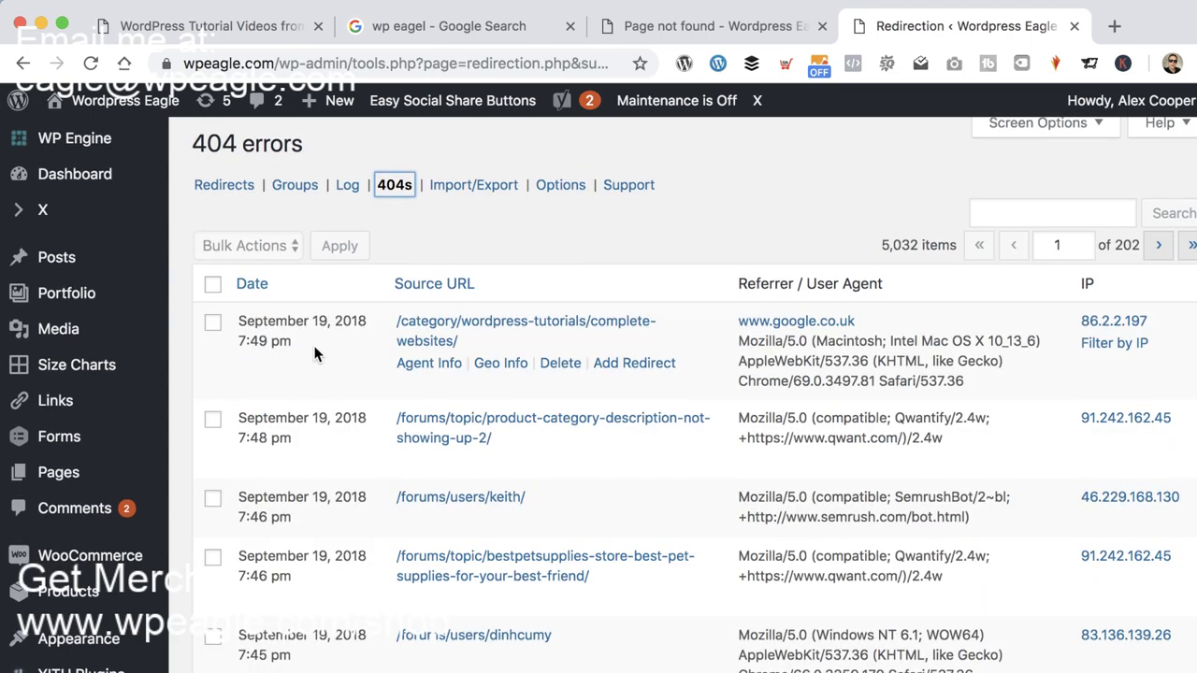
{"action": "scroll", "coordinate": [314, 353], "scroll_direction": "down", "scroll_amount": 1}
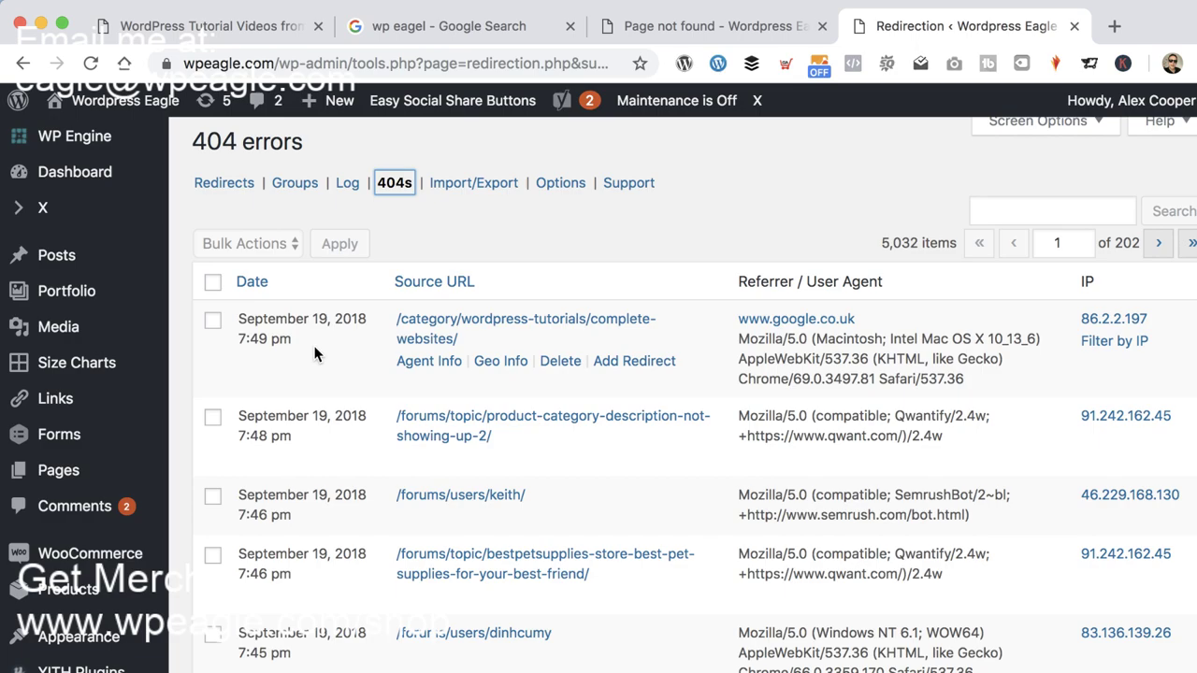
{"action": "scroll", "coordinate": [315, 352], "scroll_direction": "down", "scroll_amount": 1}
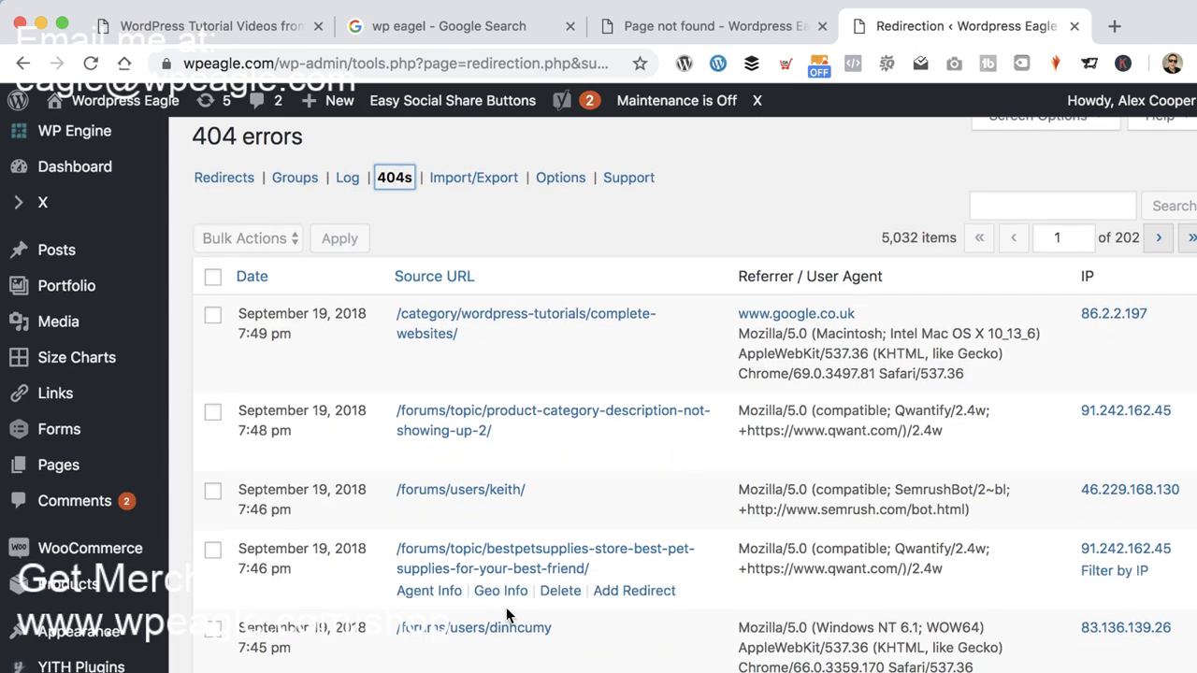
{"action": "scroll", "coordinate": [468, 524], "scroll_direction": "down", "scroll_amount": 3}
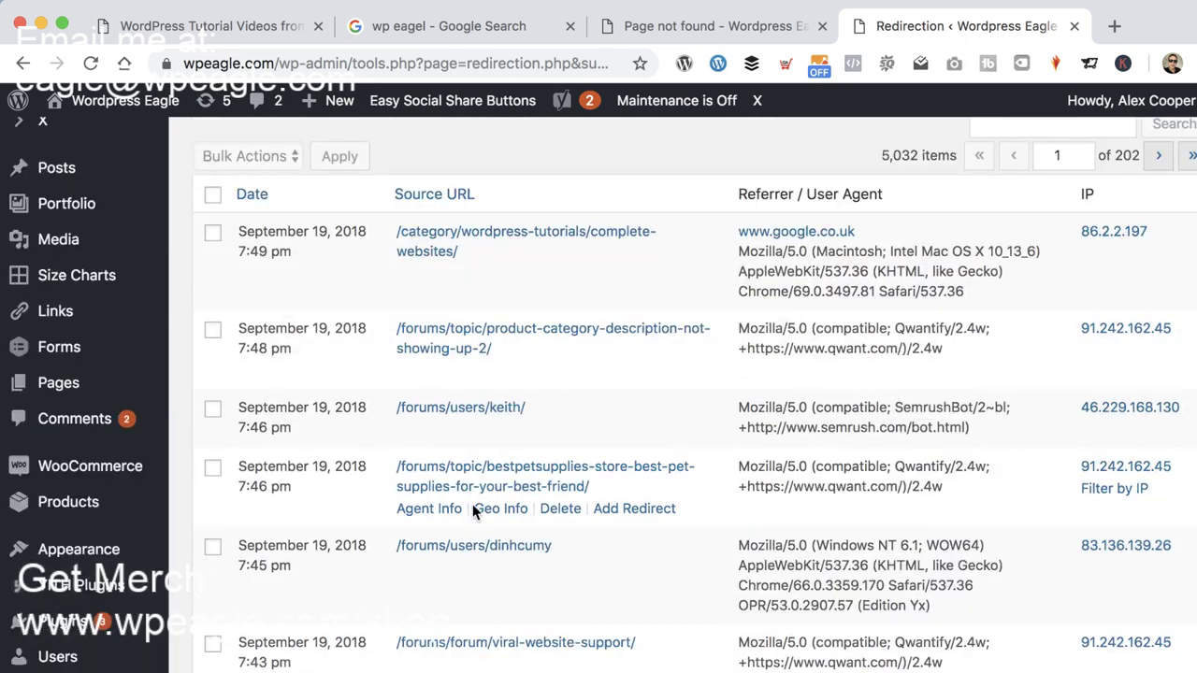
{"action": "scroll", "coordinate": [472, 504], "scroll_direction": "up", "scroll_amount": 4}
{"action": "left_click", "coordinate": [225, 197]}
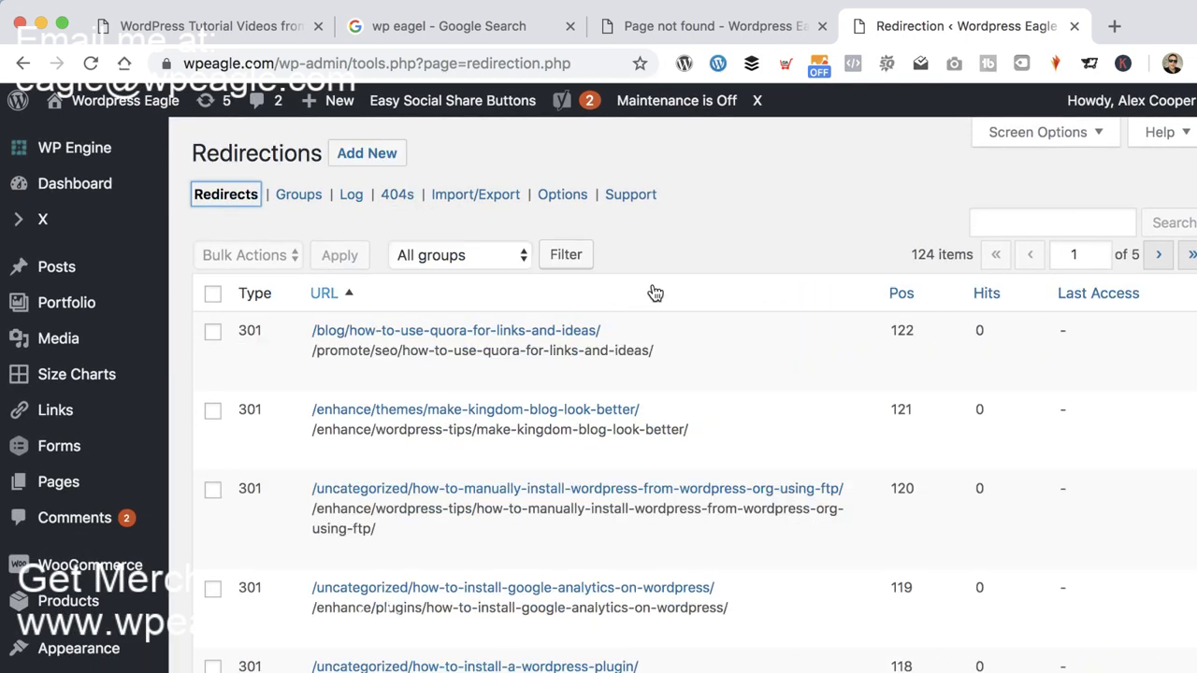
Step: Add a new redirect with source URL /category/wordpress-tutorials/complete-websites/ copied from the 404 tab
{"action": "left_click", "coordinate": [385, 154]}
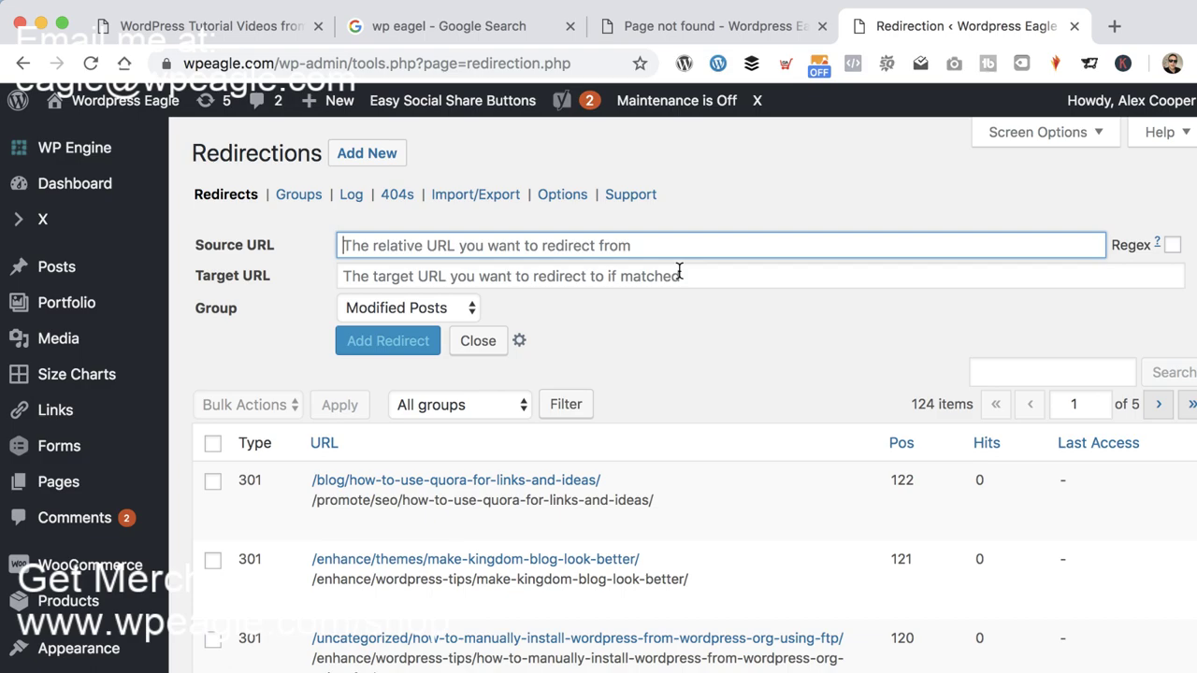
{"action": "key", "text": "super+v"}
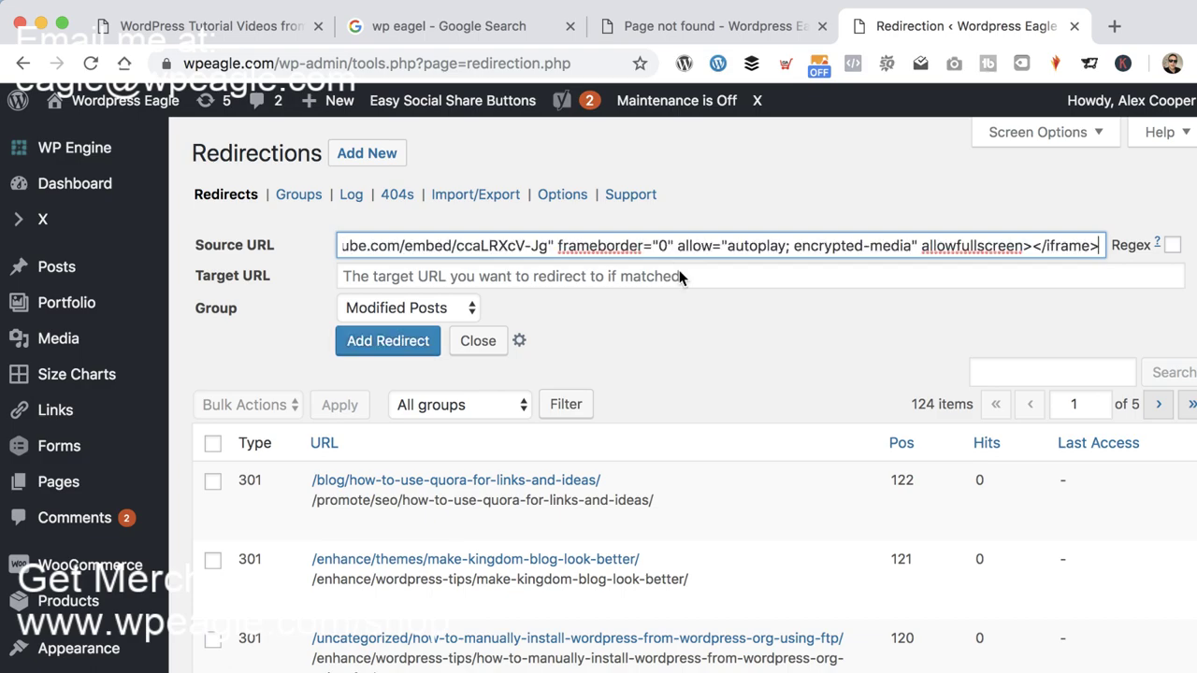
{"action": "key", "text": "super+a"}
{"action": "key", "text": "BackSpace"}
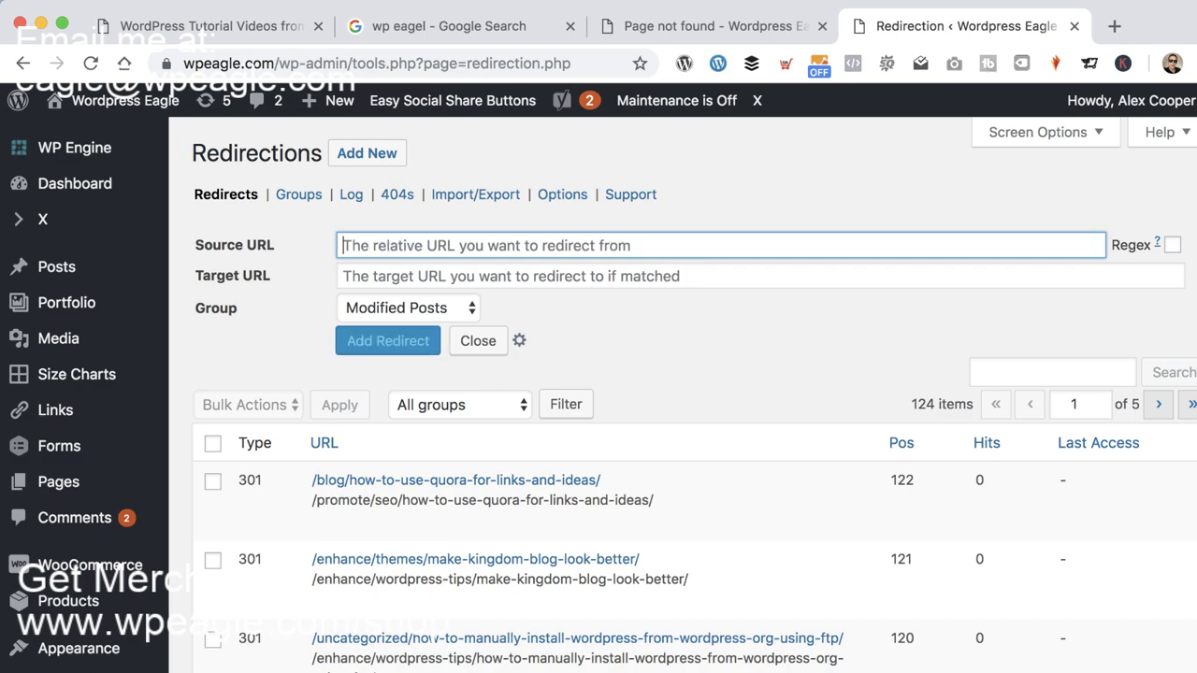
{"action": "left_click", "coordinate": [692, 26]}
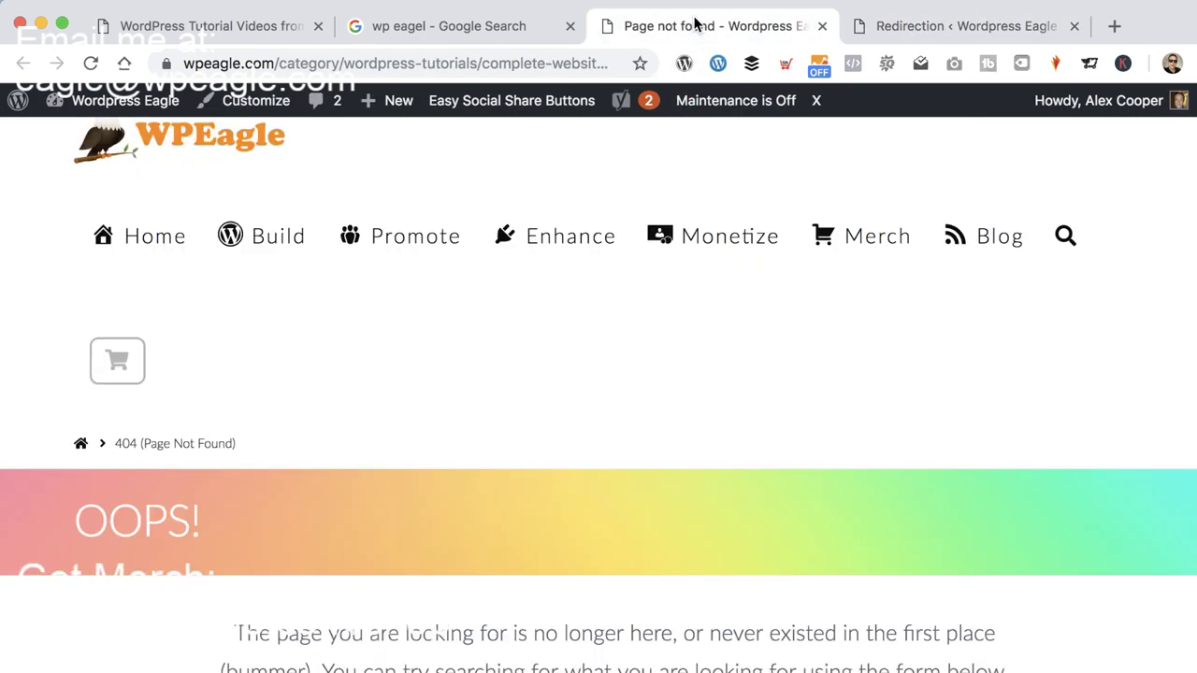
{"action": "left_click", "coordinate": [453, 63]}
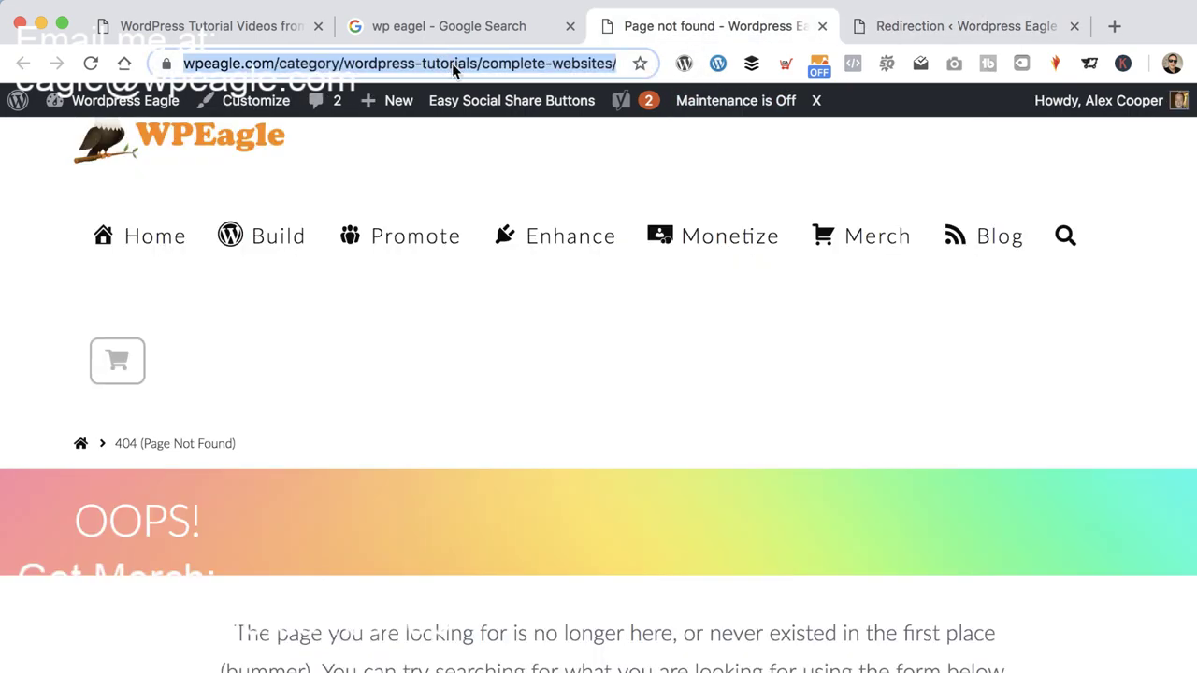
{"action": "key", "text": "super+c"}
{"action": "left_click", "coordinate": [1000, 24]}
{"action": "key", "text": "super+v"}
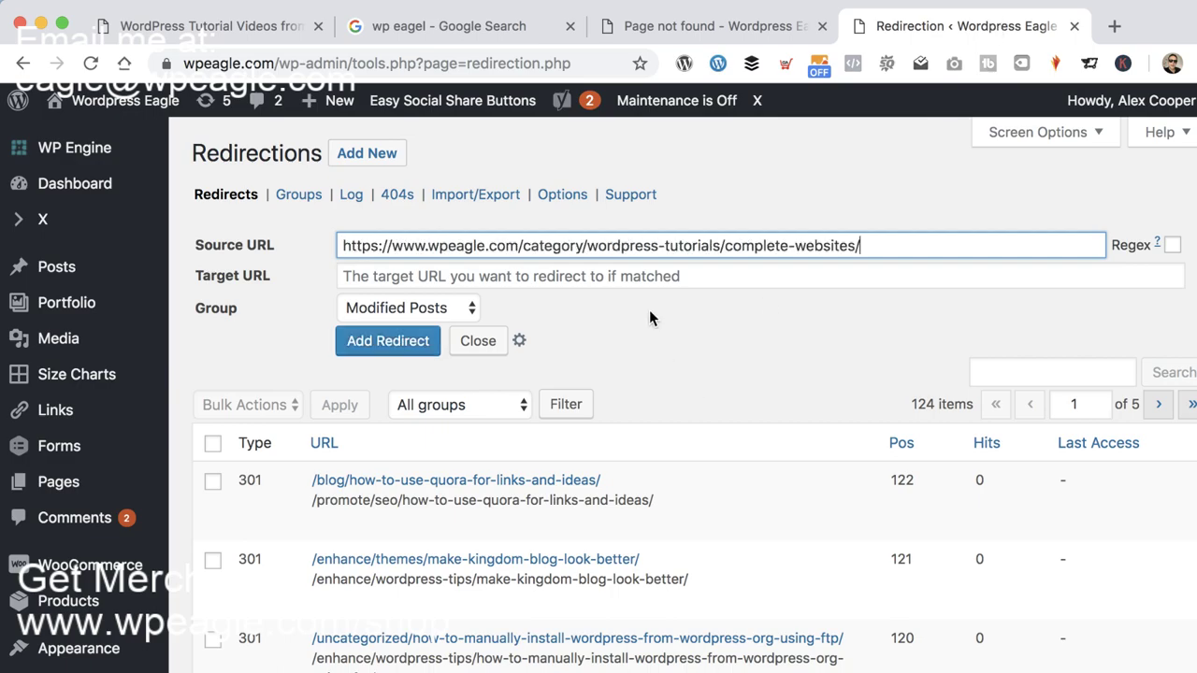
{"action": "left_click", "coordinate": [635, 282]}
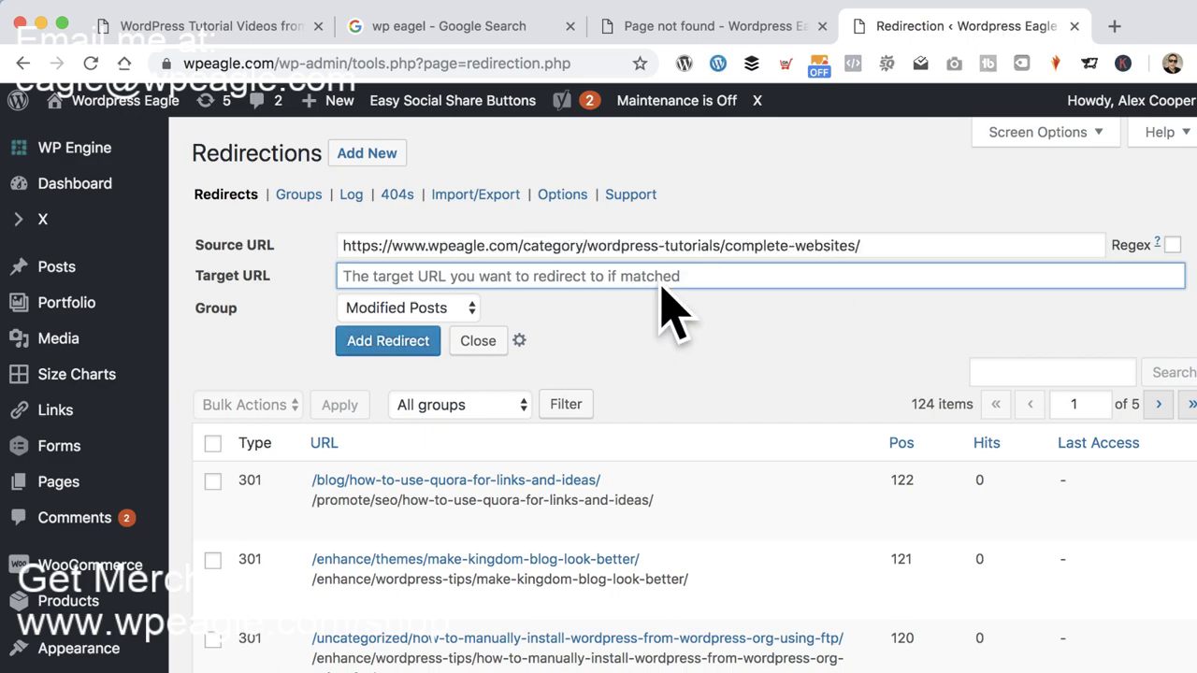
{"action": "key", "text": "super+1"}
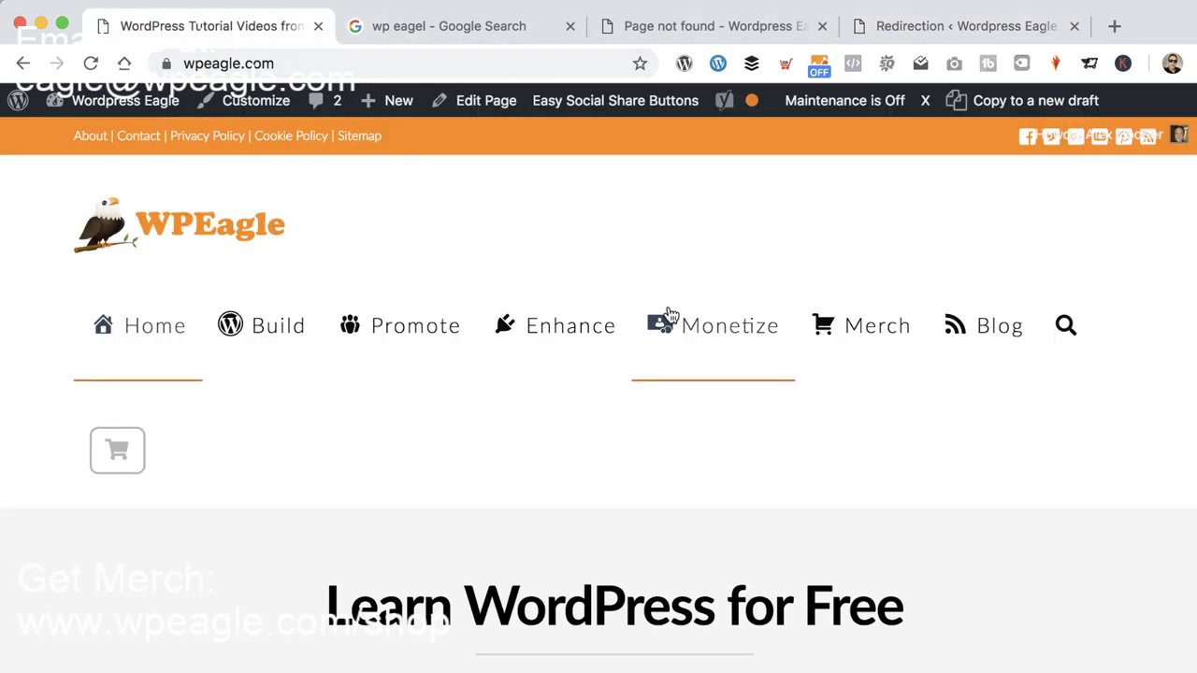
{"action": "left_click", "coordinate": [268, 334]}
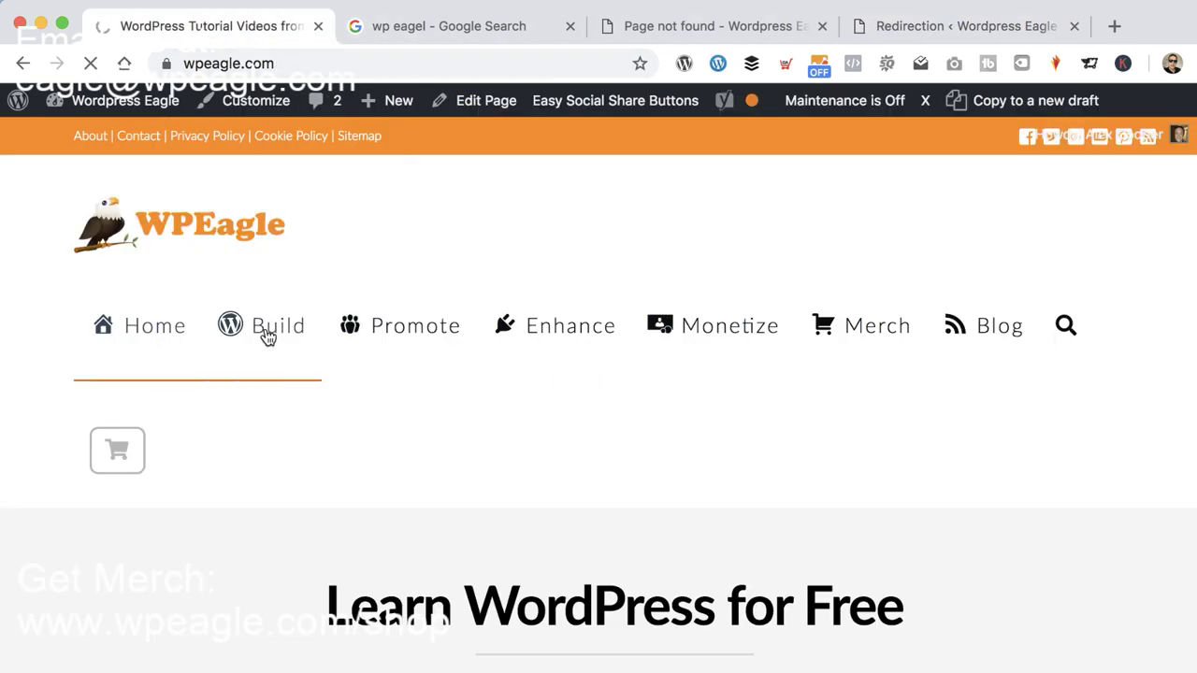
{"action": "left_click", "coordinate": [324, 60]}
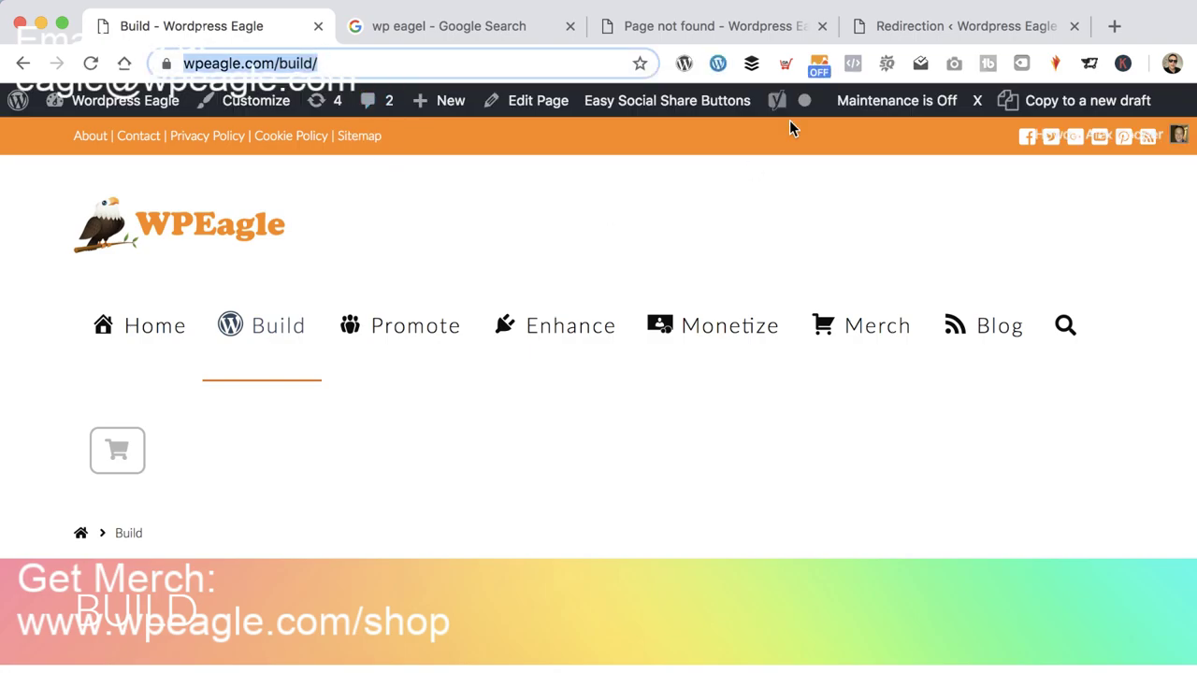
{"action": "left_click", "coordinate": [1023, 33]}
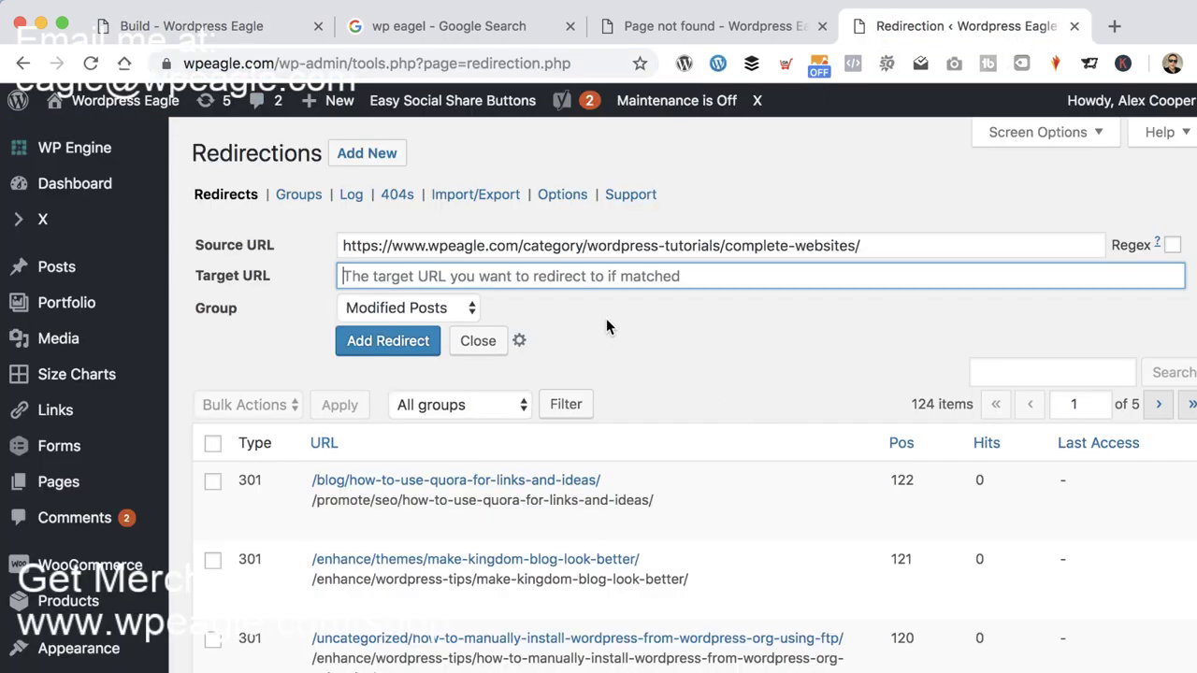
{"action": "key", "text": "ctrl+v"}
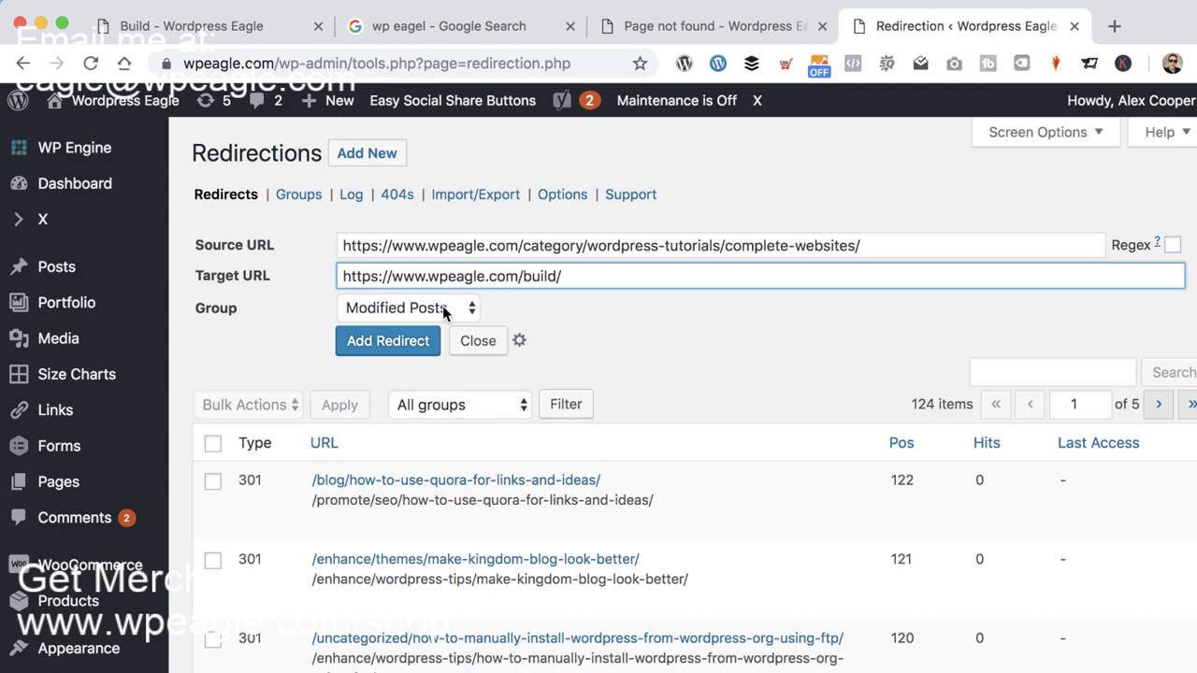
Step: Put the redirect in the Redirections group and save it, making 125 redirects
{"action": "left_click", "coordinate": [444, 312]}
{"action": "left_click", "coordinate": [458, 309]}
{"action": "left_click", "coordinate": [465, 314]}
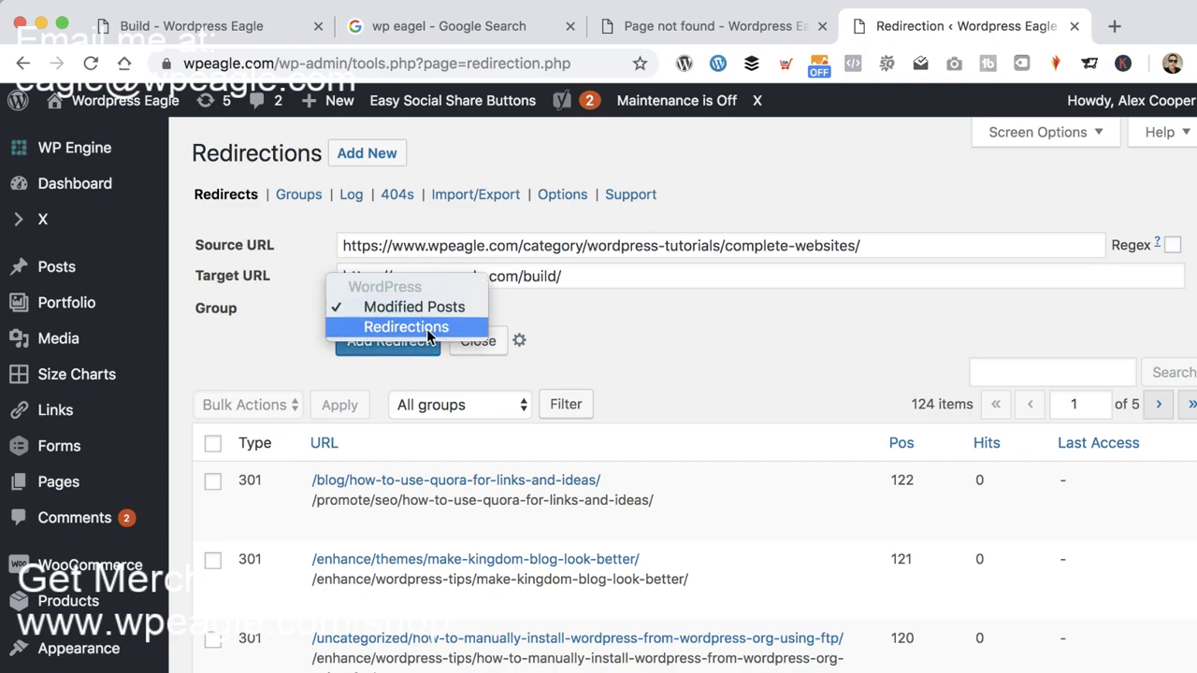
{"action": "left_click", "coordinate": [426, 328]}
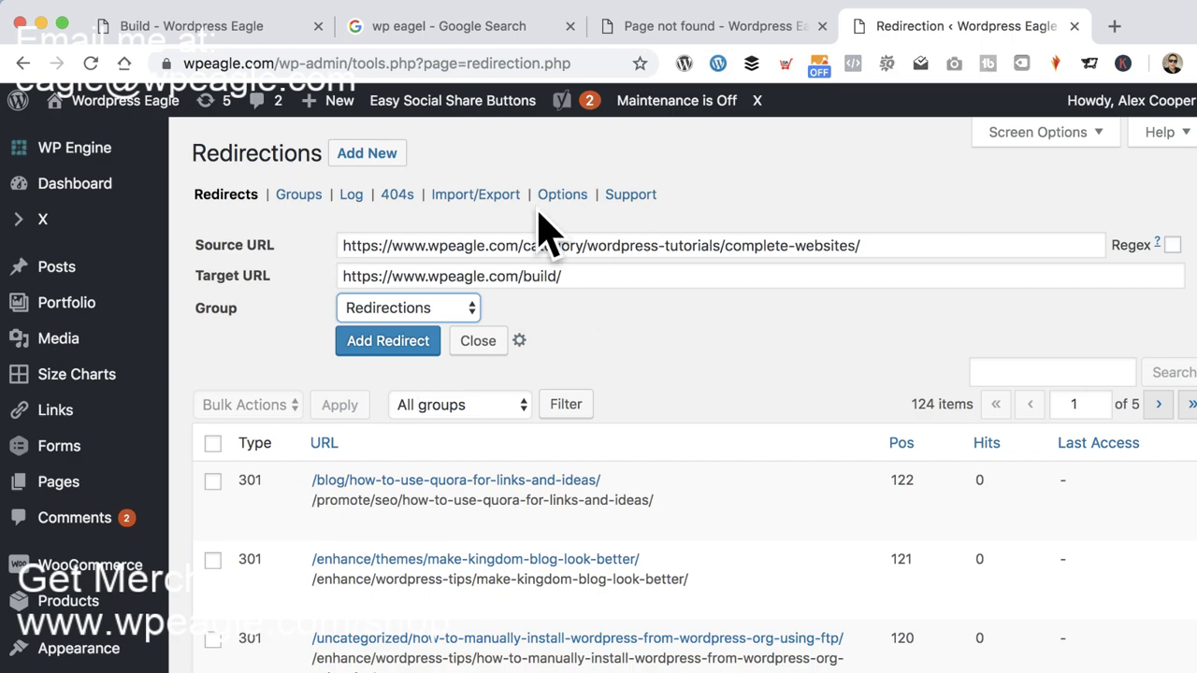
{"action": "left_click", "coordinate": [376, 343]}
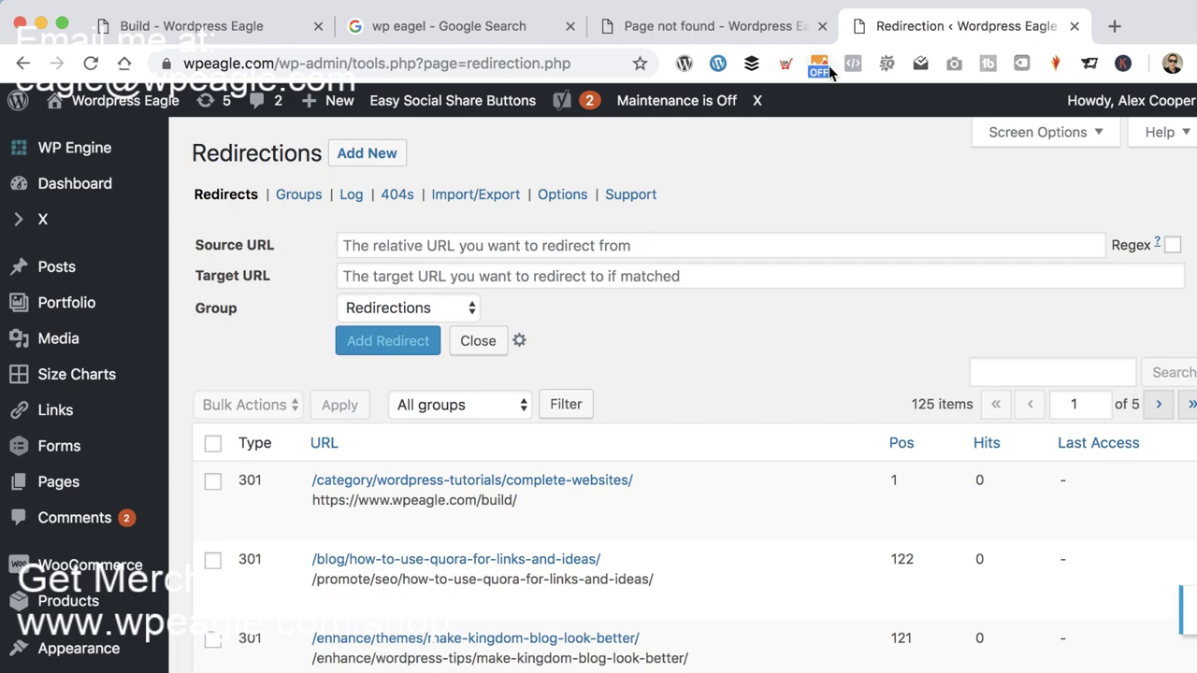
Step: Test the Complete Websites Google result lands on wpeagle.com/build/, then close that test tab
{"action": "left_click", "coordinate": [468, 26]}
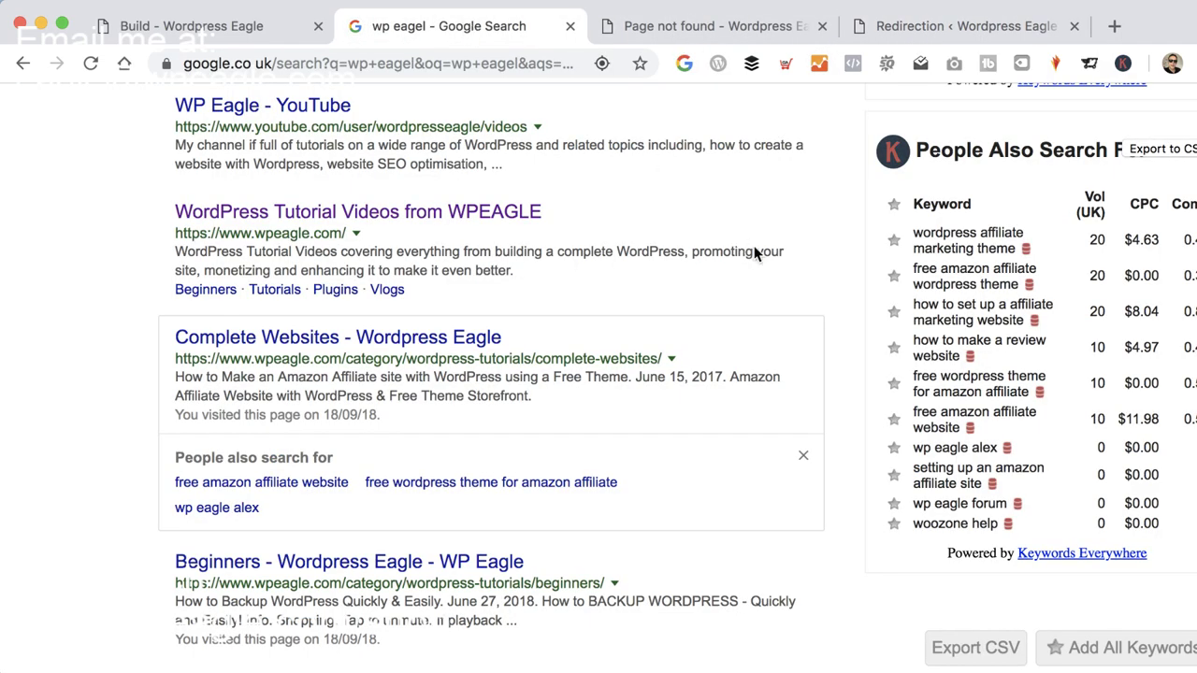
{"action": "left_click", "coordinate": [360, 345]}
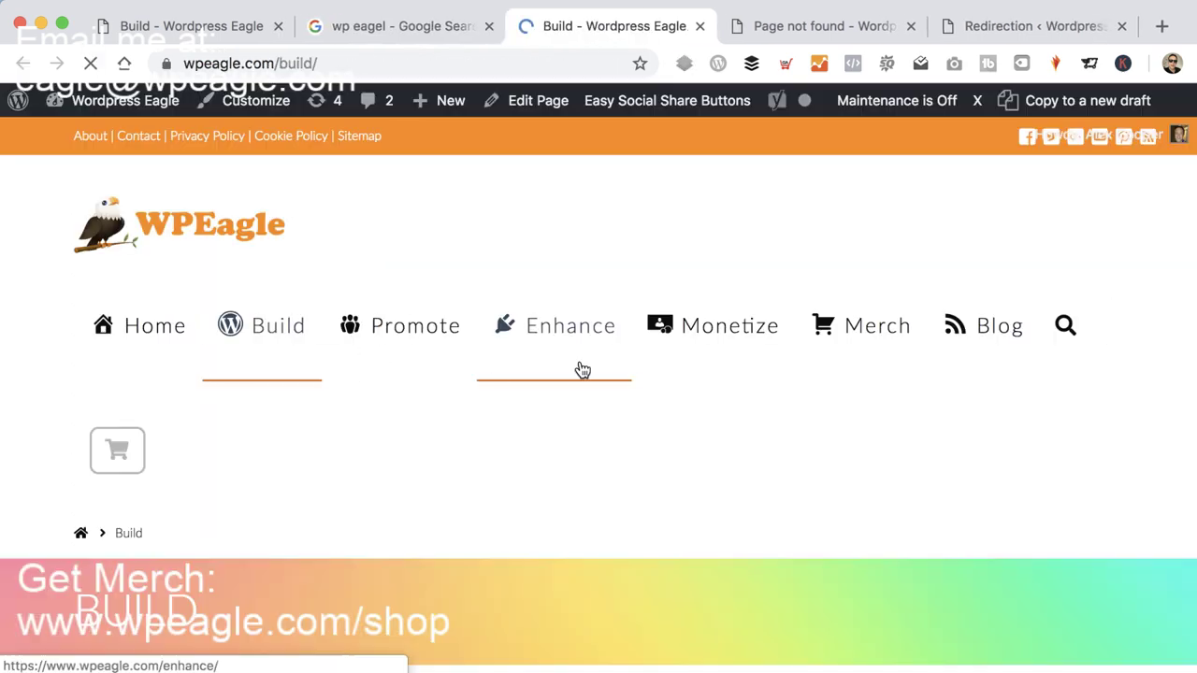
{"action": "scroll", "coordinate": [580, 369], "scroll_direction": "down", "scroll_amount": 4}
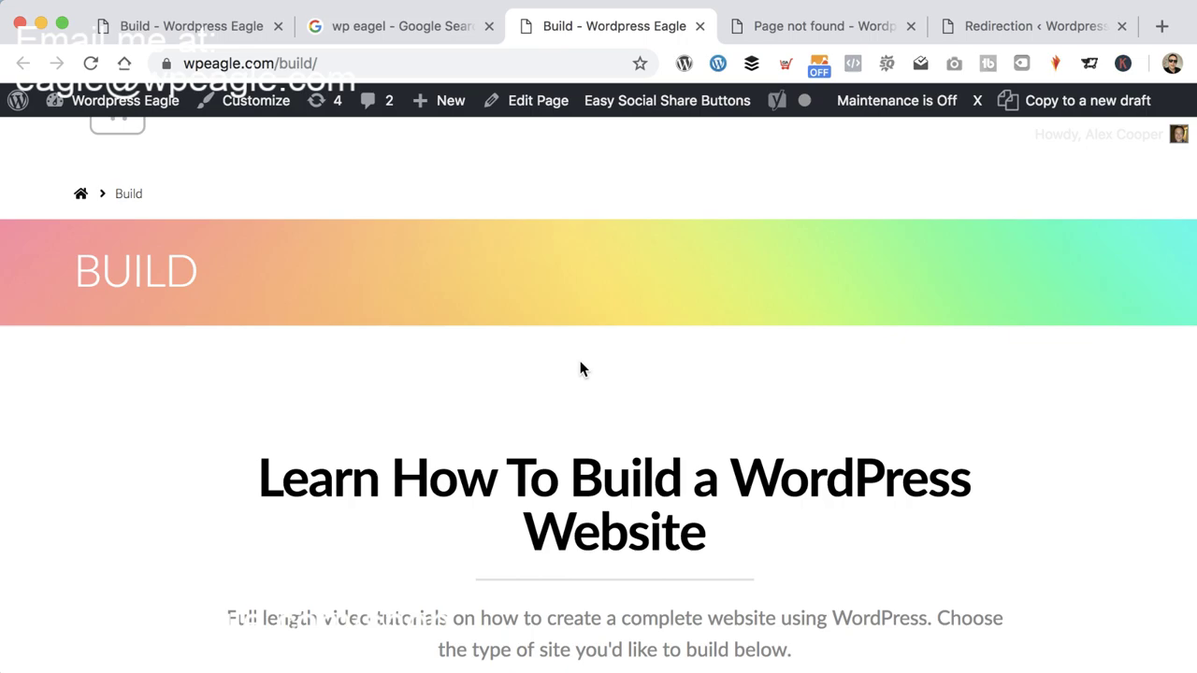
{"action": "scroll", "coordinate": [580, 370], "scroll_direction": "up", "scroll_amount": 4}
{"action": "scroll", "coordinate": [580, 369], "scroll_direction": "down", "scroll_amount": 9}
{"action": "scroll", "coordinate": [580, 369], "scroll_direction": "up", "scroll_amount": 5}
{"action": "scroll", "coordinate": [578, 370], "scroll_direction": "up", "scroll_amount": 3}
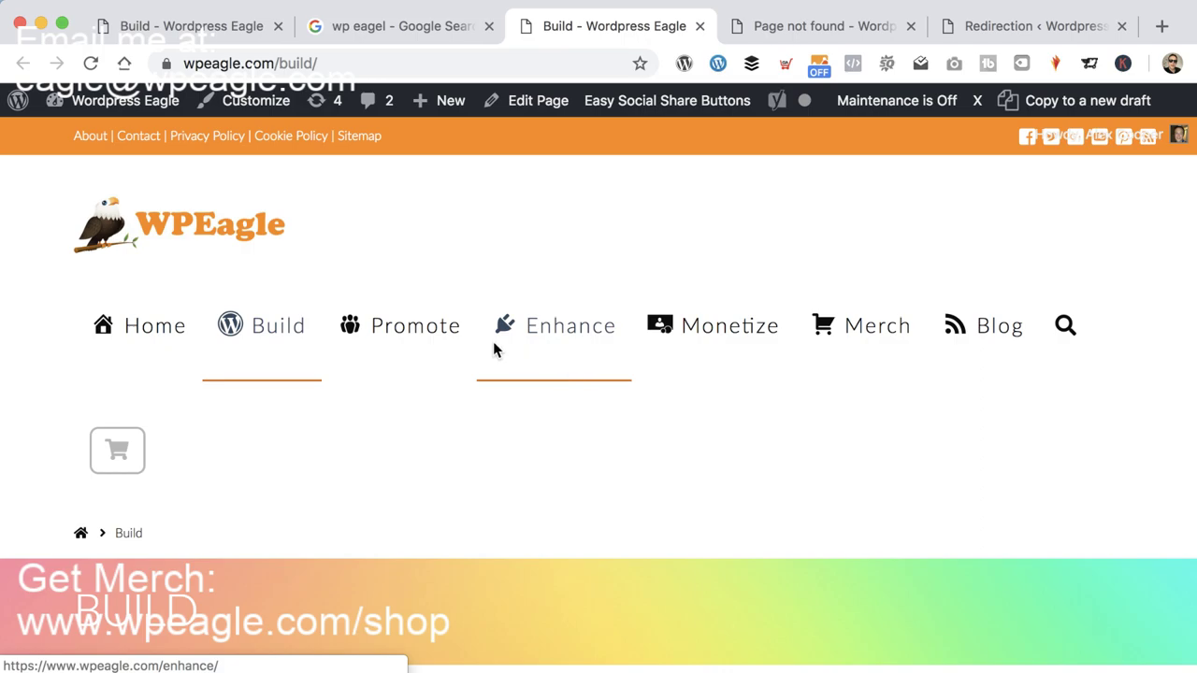
{"action": "left_click", "coordinate": [700, 26]}
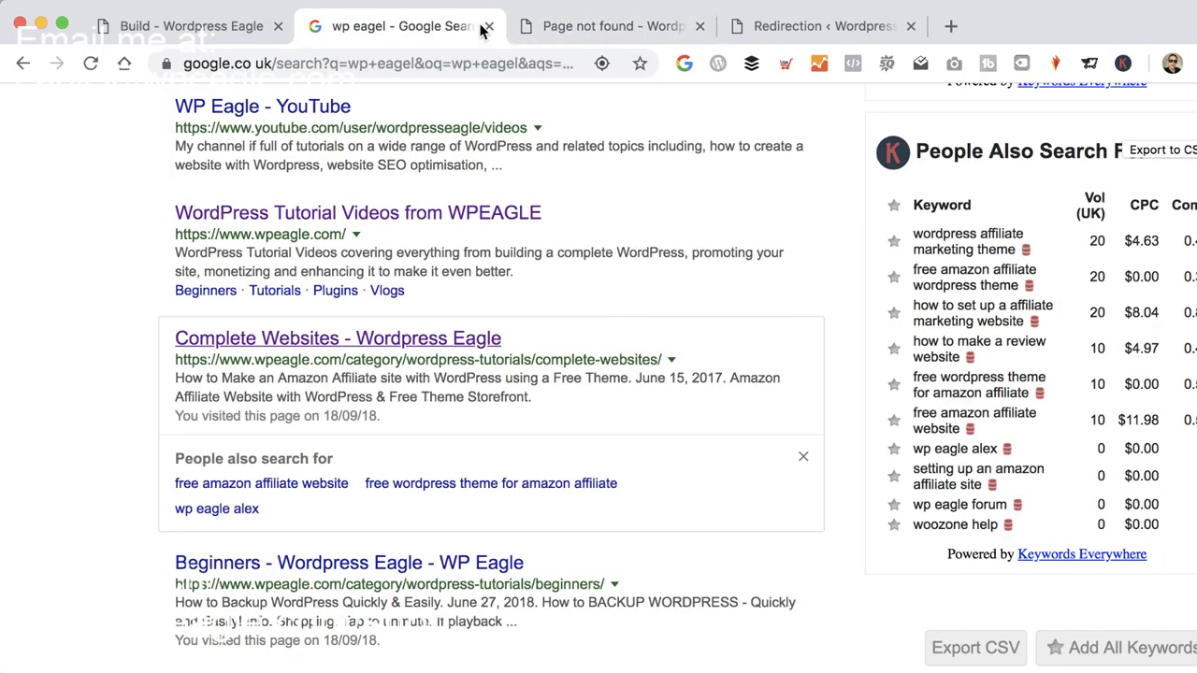
Step: Close the Google Search tab and load bowwowtech.co.uk in the address bar
{"action": "left_click", "coordinate": [489, 26]}
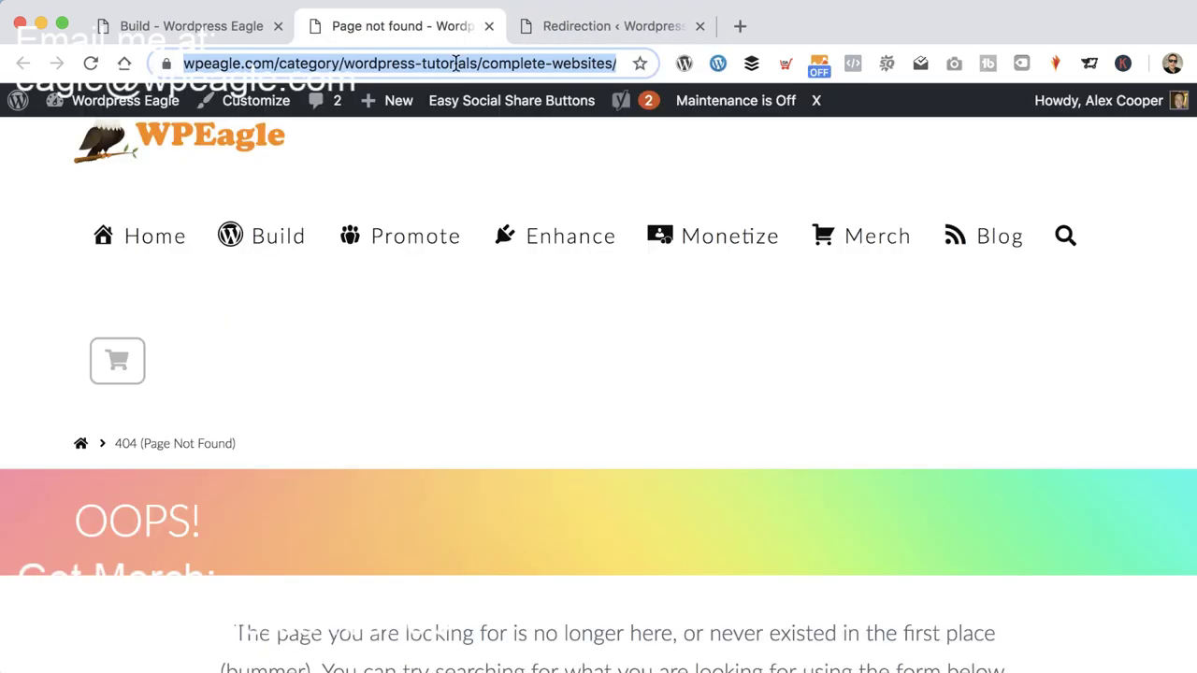
{"action": "type", "text": "bow"}
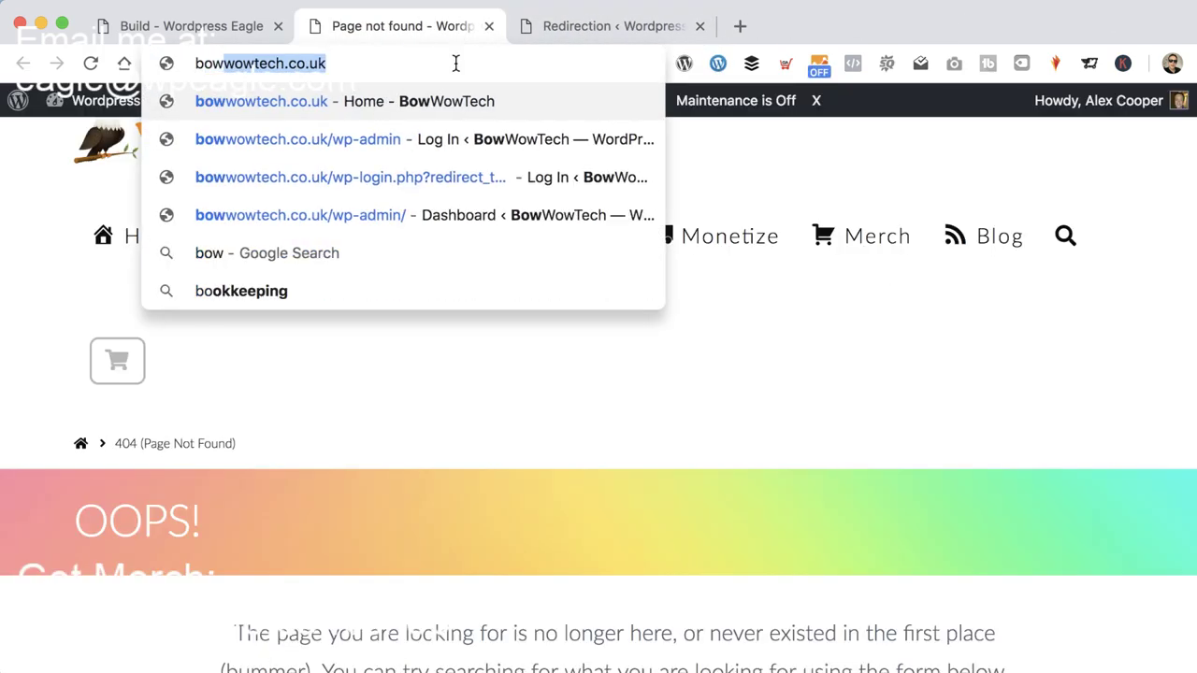
{"action": "key", "text": "Return"}
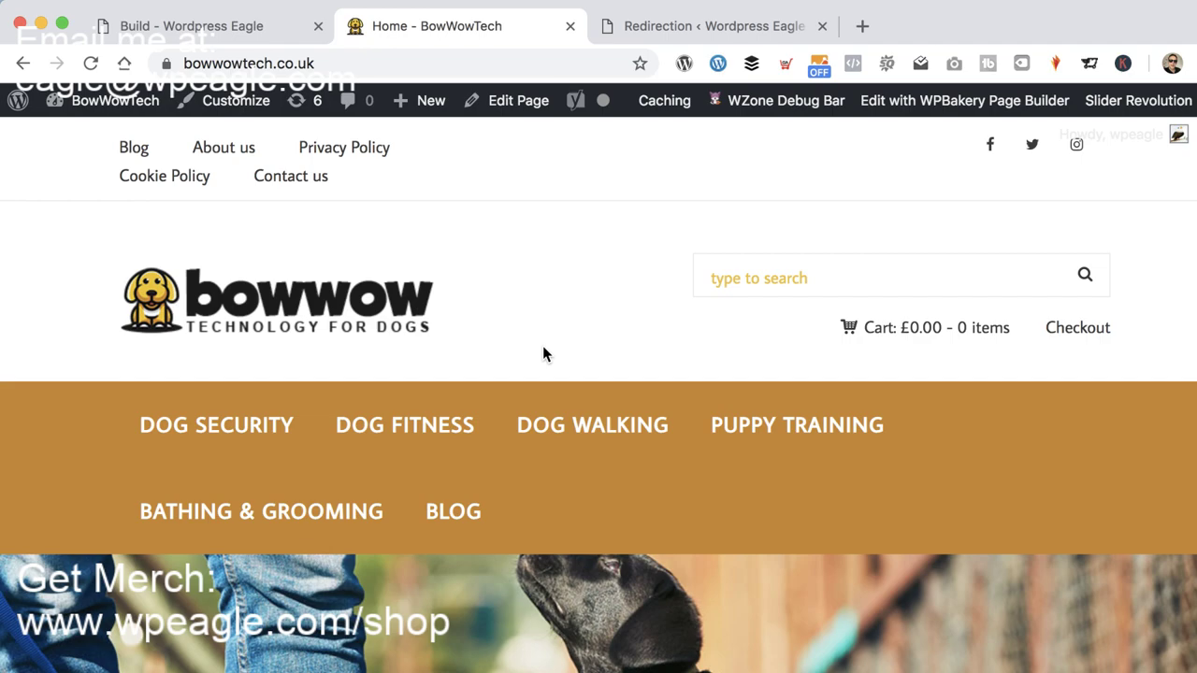
Step: Load Facebook in the Build page tab and close the open Messenger chat
{"action": "left_click", "coordinate": [172, 20]}
{"action": "type", "text": "faceb"}
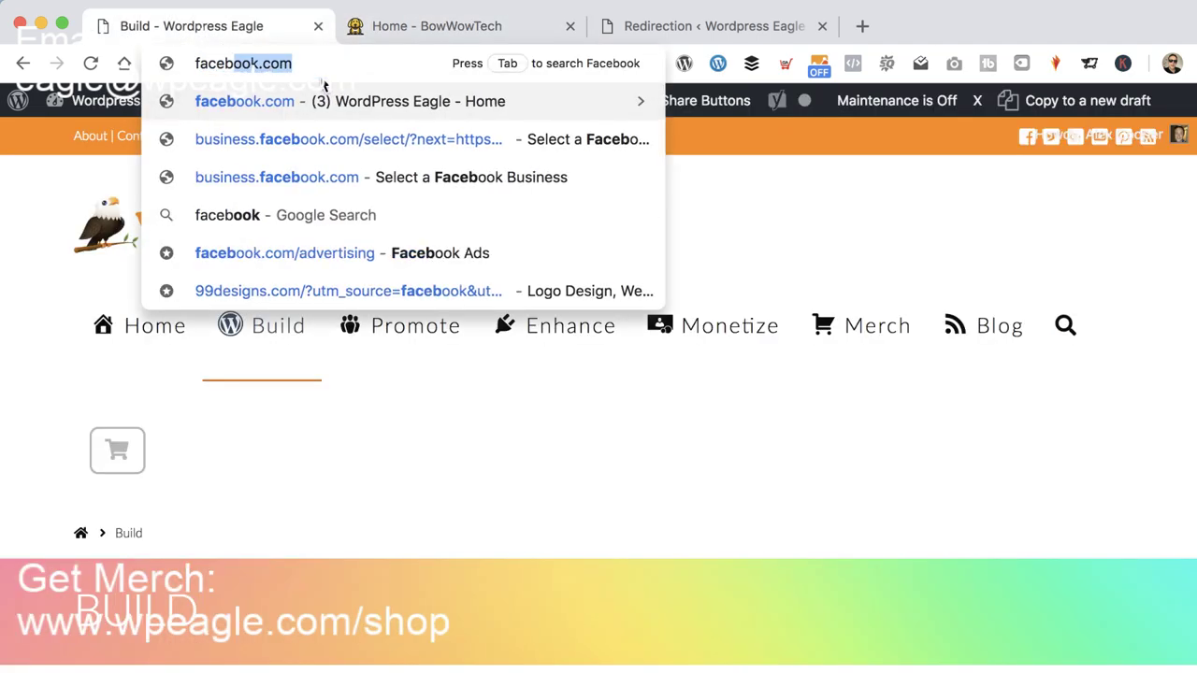
{"action": "key", "text": "Return"}
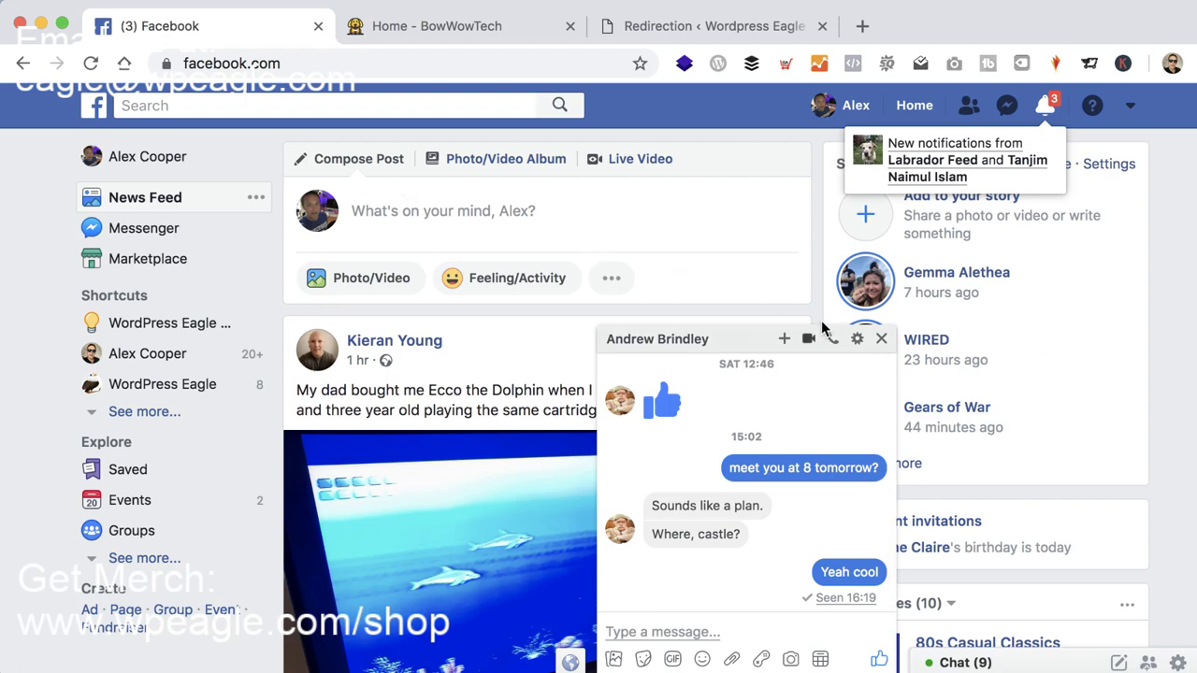
{"action": "left_click", "coordinate": [881, 339]}
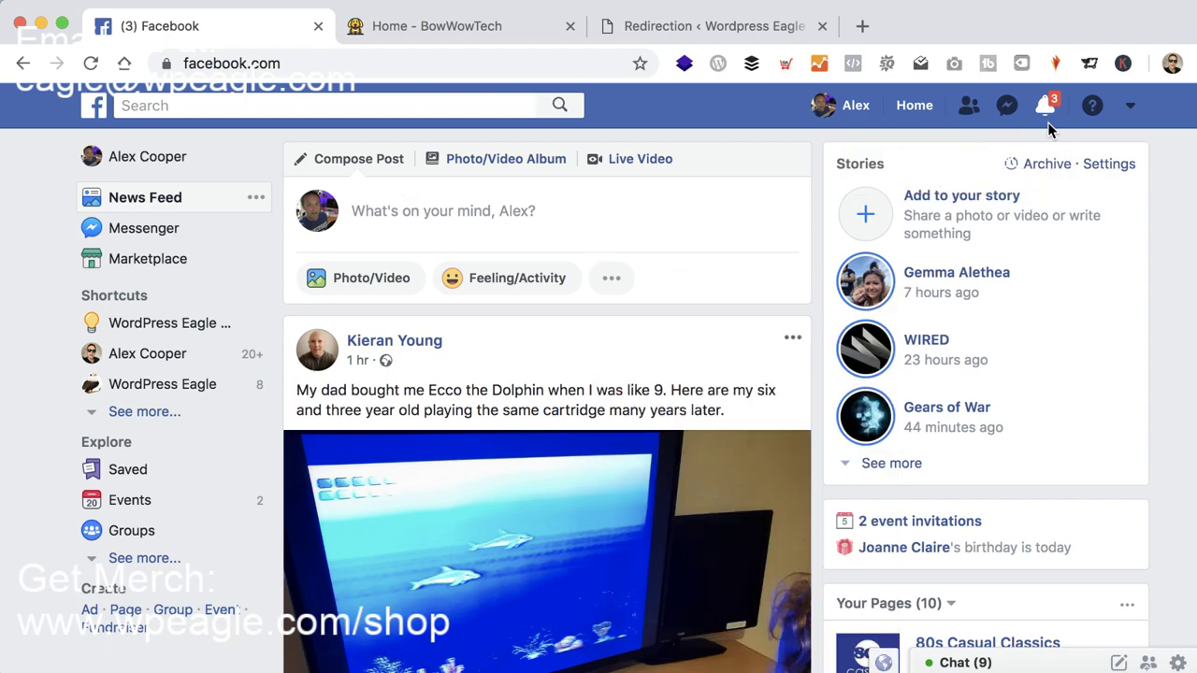
Step: Open the Labrador Feed page from its notification and scroll through its posts
{"action": "left_click", "coordinate": [1048, 120]}
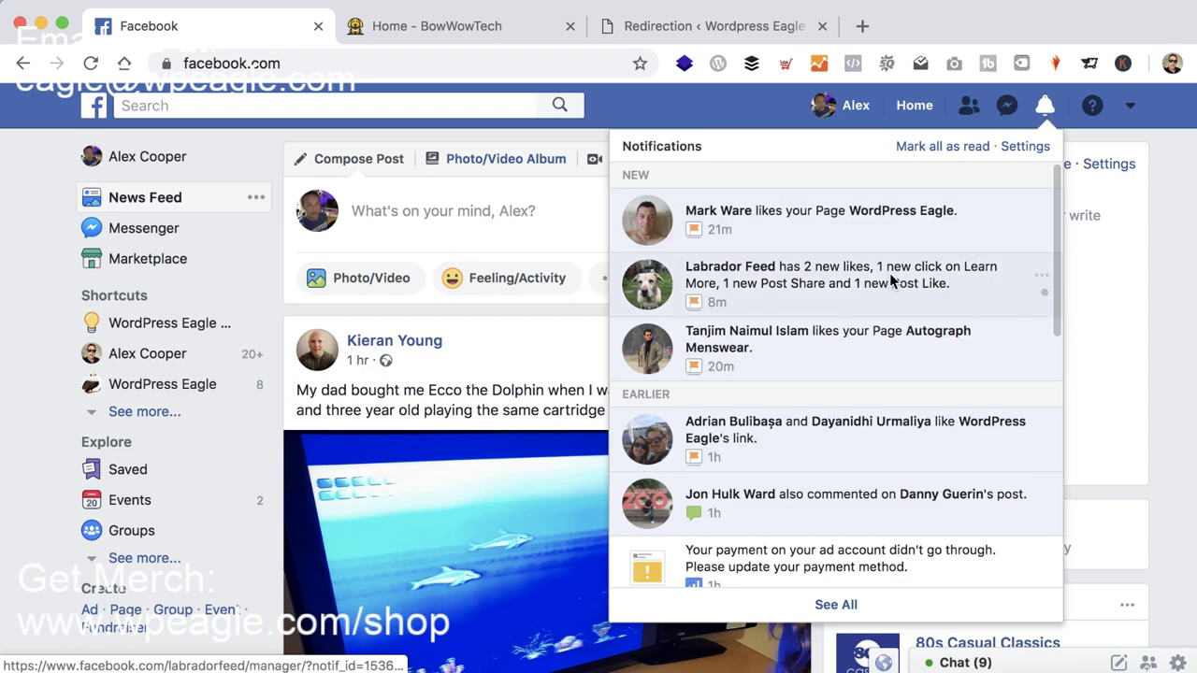
{"action": "left_click", "coordinate": [931, 288]}
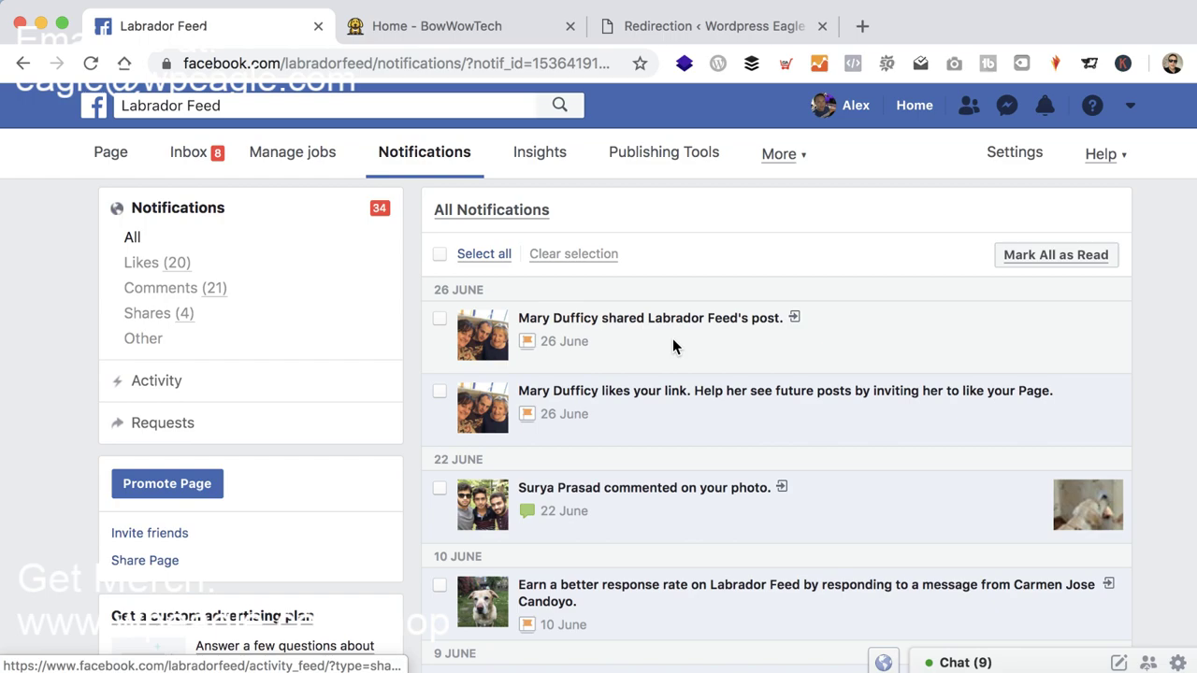
{"action": "left_click", "coordinate": [99, 159]}
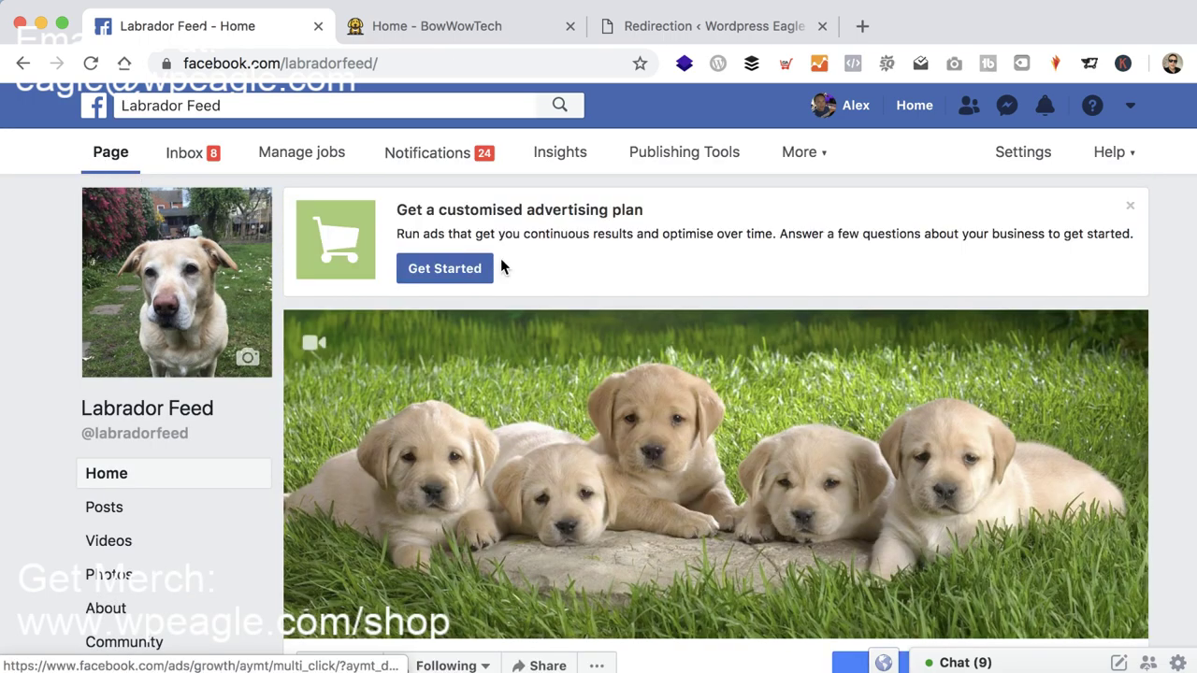
{"action": "scroll", "coordinate": [688, 319], "scroll_direction": "down", "scroll_amount": 5}
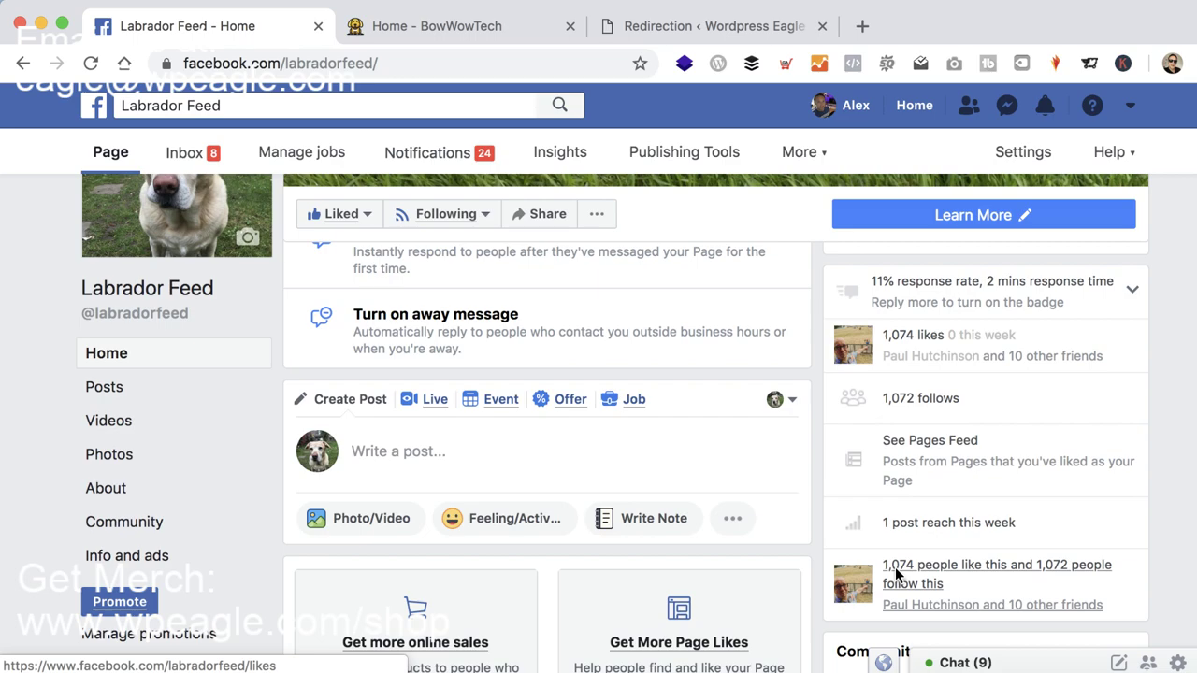
{"action": "scroll", "coordinate": [741, 470], "scroll_direction": "down", "scroll_amount": 10}
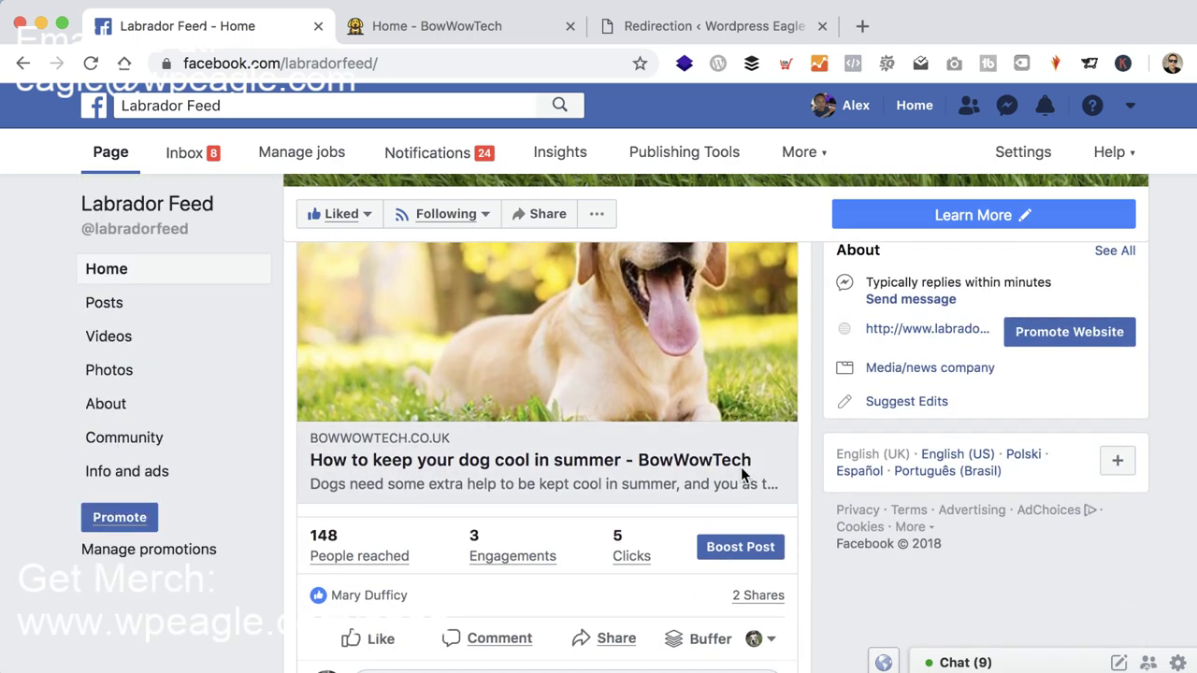
{"action": "scroll", "coordinate": [745, 475], "scroll_direction": "down", "scroll_amount": 10}
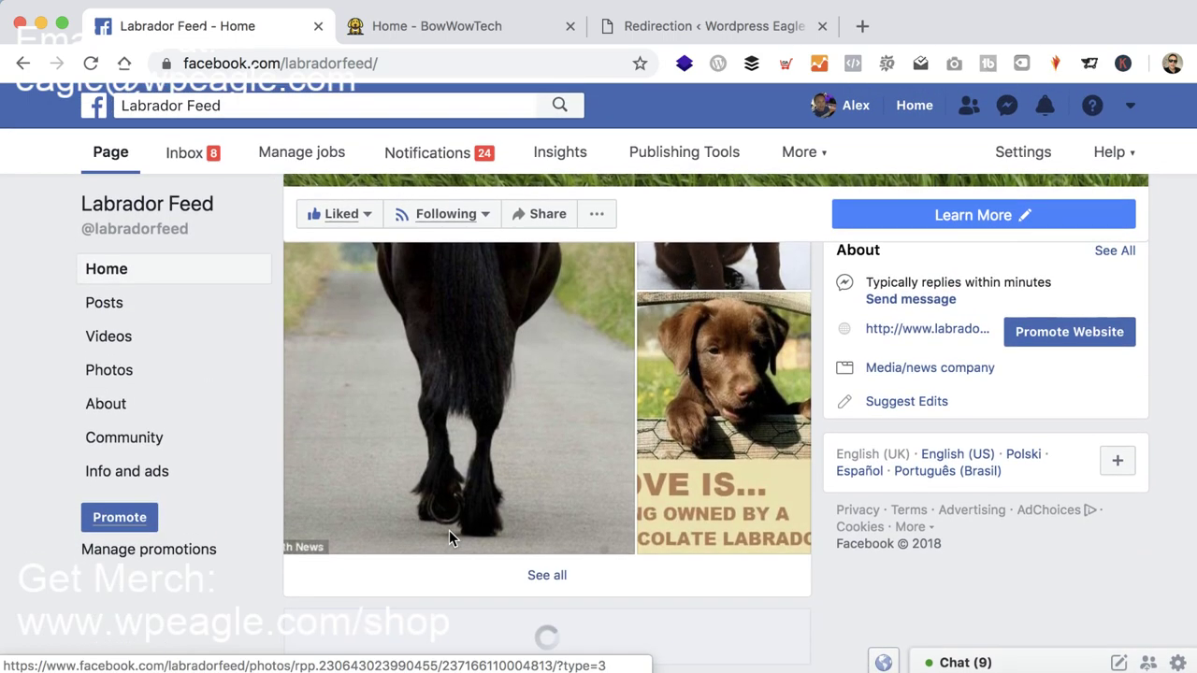
{"action": "scroll", "coordinate": [449, 531], "scroll_direction": "down", "scroll_amount": 8}
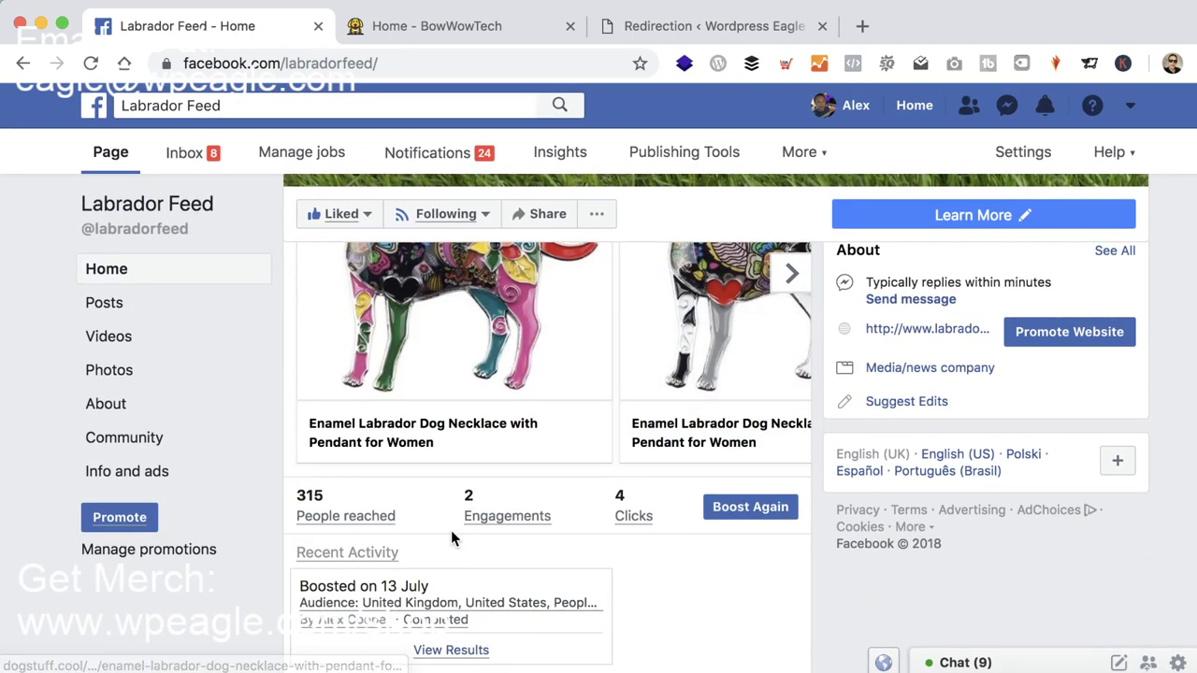
{"action": "scroll", "coordinate": [454, 533], "scroll_direction": "up", "scroll_amount": 3}
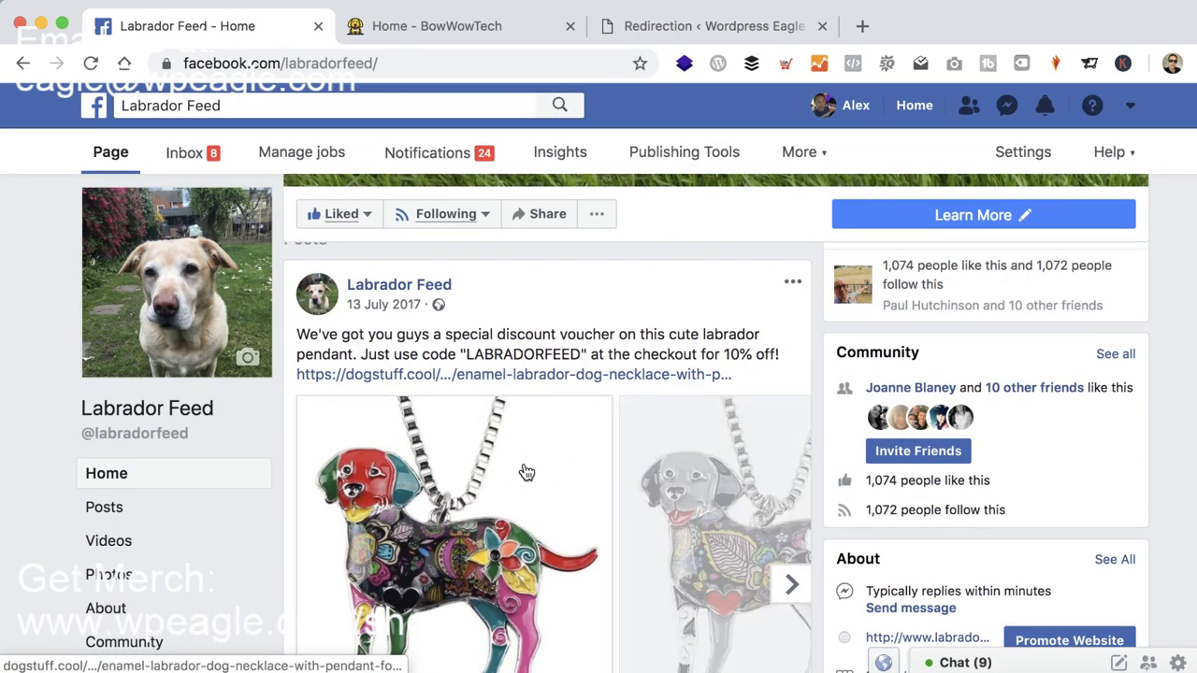
{"action": "scroll", "coordinate": [523, 476], "scroll_direction": "down", "scroll_amount": 3}
{"action": "scroll", "coordinate": [570, 477], "scroll_direction": "up", "scroll_amount": 1}
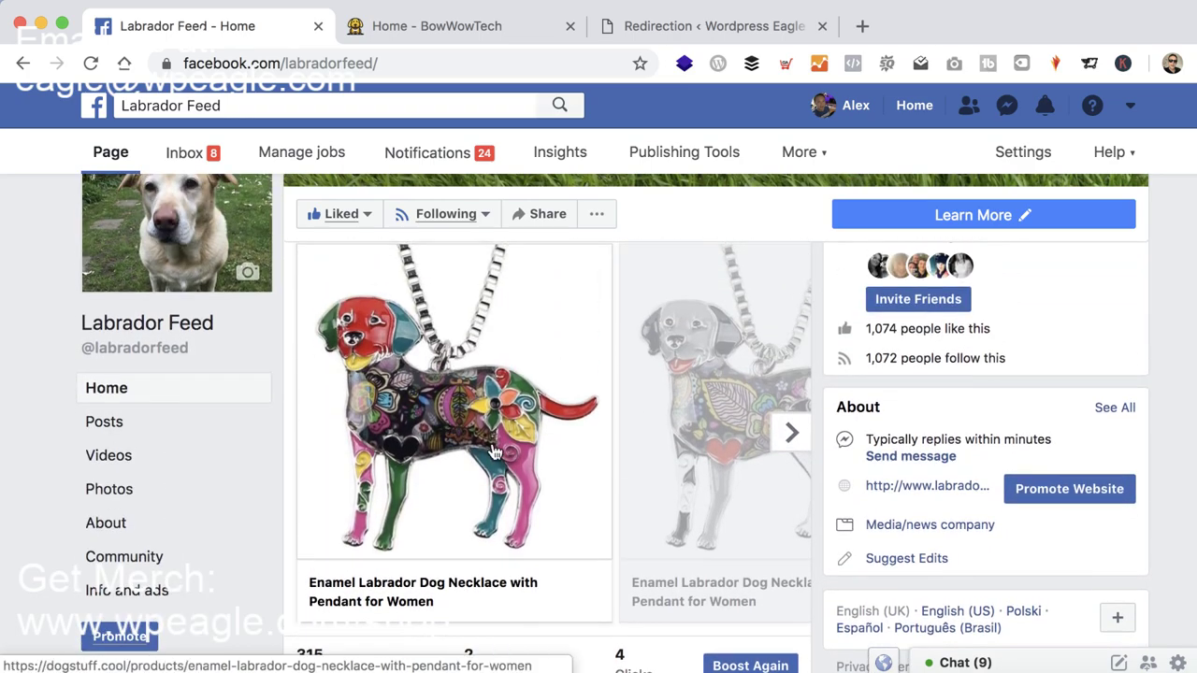
{"action": "scroll", "coordinate": [511, 443], "scroll_direction": "down", "scroll_amount": 5}
{"action": "scroll", "coordinate": [510, 443], "scroll_direction": "down", "scroll_amount": 5}
{"action": "scroll", "coordinate": [510, 443], "scroll_direction": "up", "scroll_amount": 1}
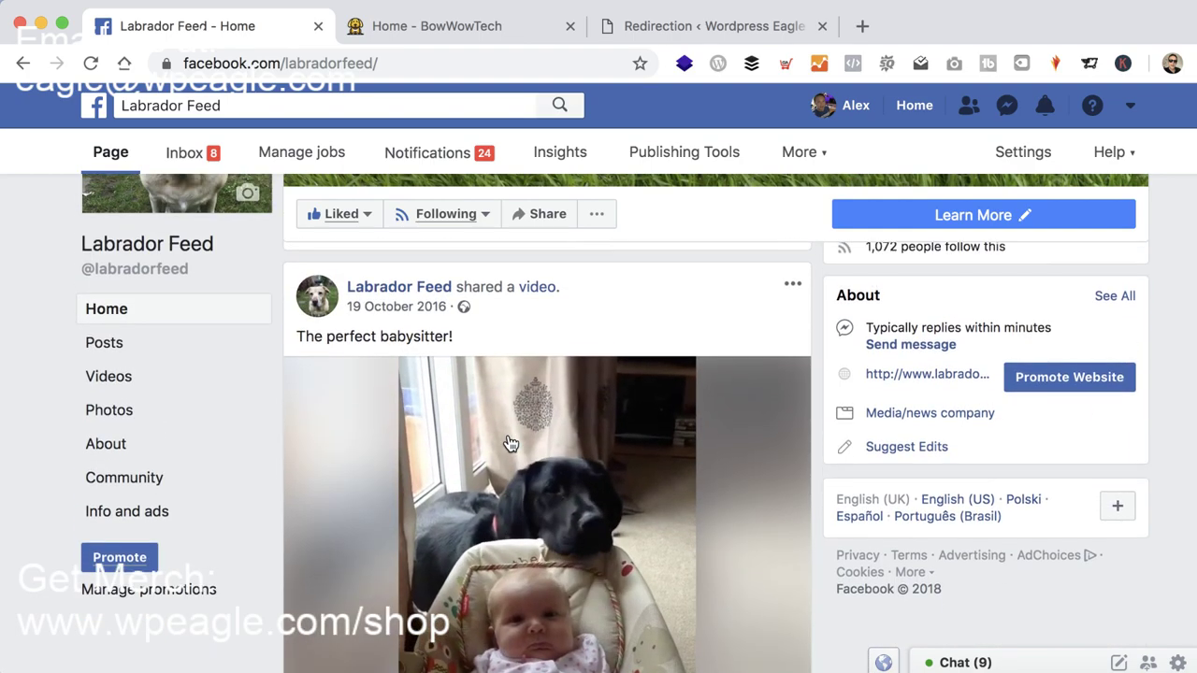
{"action": "scroll", "coordinate": [511, 443], "scroll_direction": "down", "scroll_amount": 3}
{"action": "scroll", "coordinate": [510, 444], "scroll_direction": "up", "scroll_amount": 1}
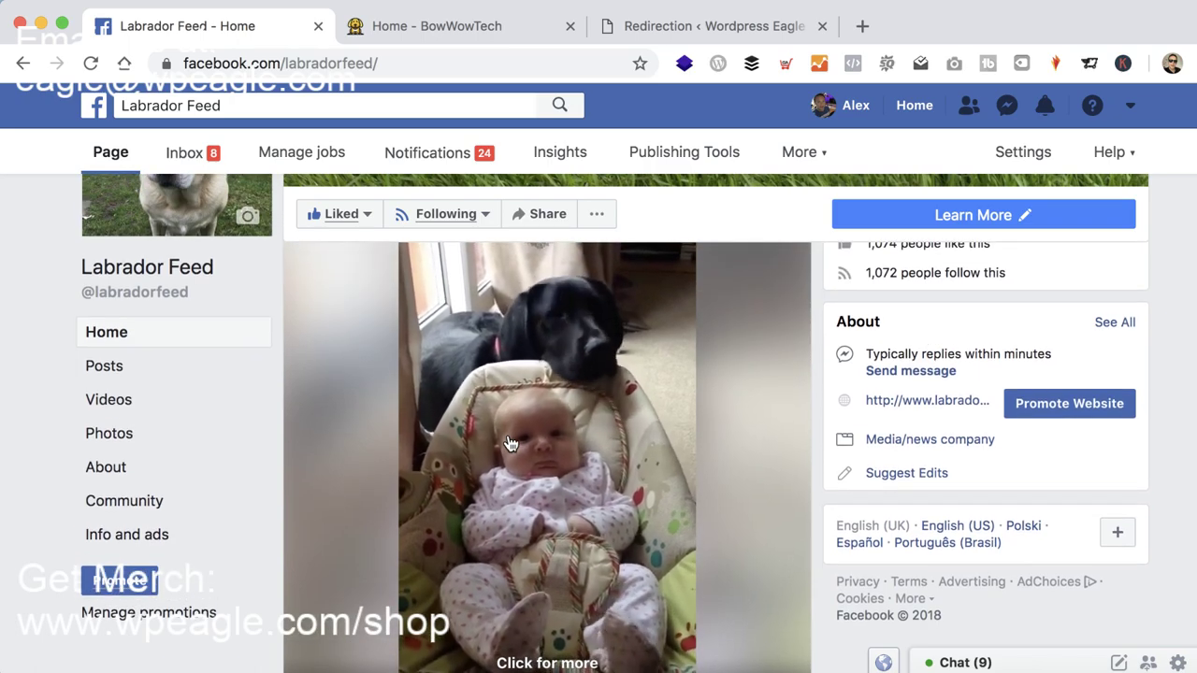
{"action": "scroll", "coordinate": [511, 443], "scroll_direction": "down", "scroll_amount": 5}
{"action": "scroll", "coordinate": [510, 444], "scroll_direction": "down", "scroll_amount": 7}
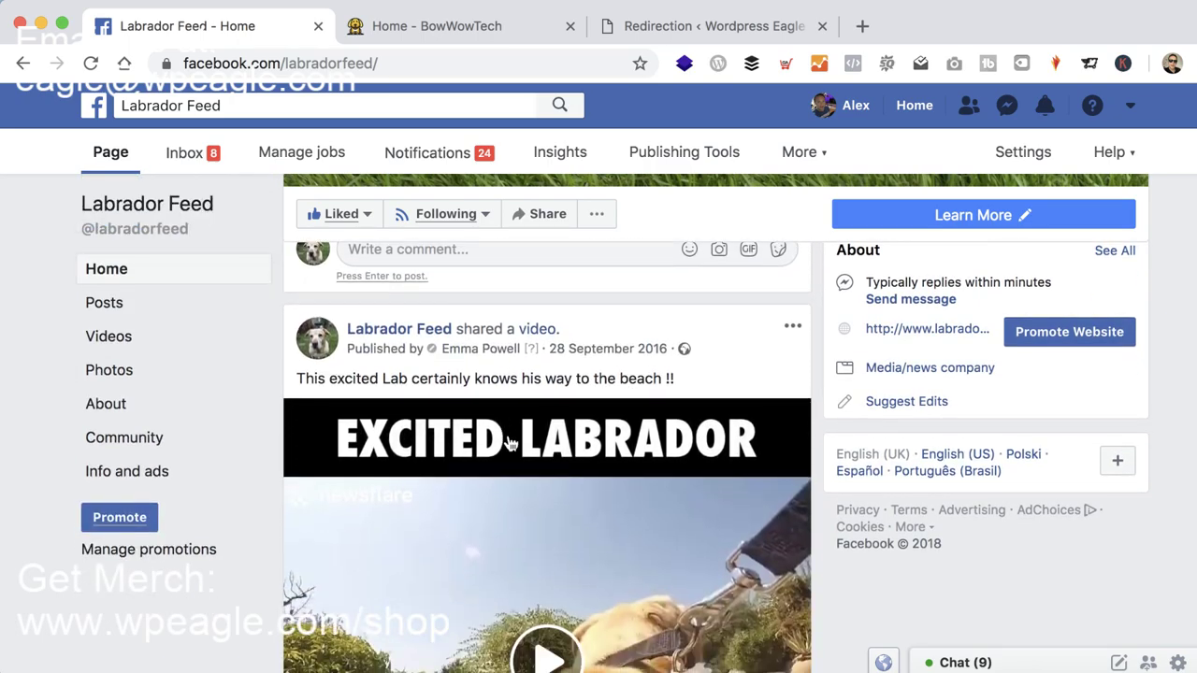
{"action": "scroll", "coordinate": [511, 443], "scroll_direction": "up", "scroll_amount": 3}
{"action": "scroll", "coordinate": [512, 443], "scroll_direction": "up", "scroll_amount": 15}
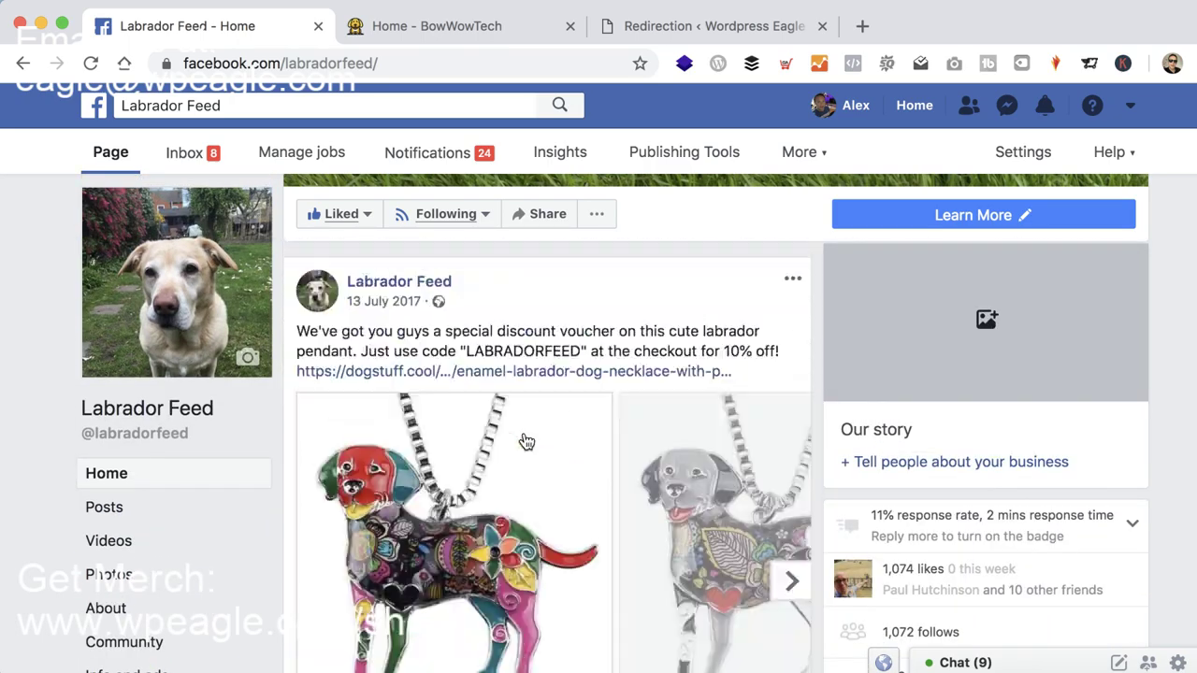
{"action": "scroll", "coordinate": [524, 433], "scroll_direction": "up", "scroll_amount": 2}
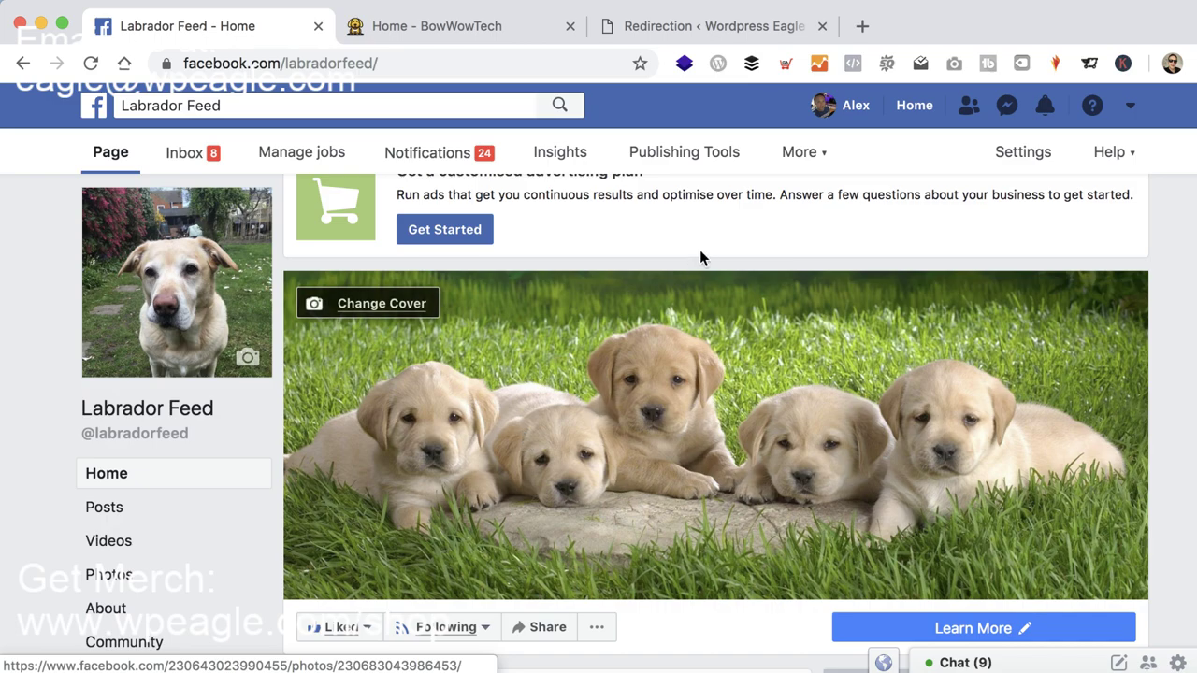
Step: From Your Pages, go to Create a Page and choose Get Started under Business or brand
{"action": "left_click", "coordinate": [1130, 106]}
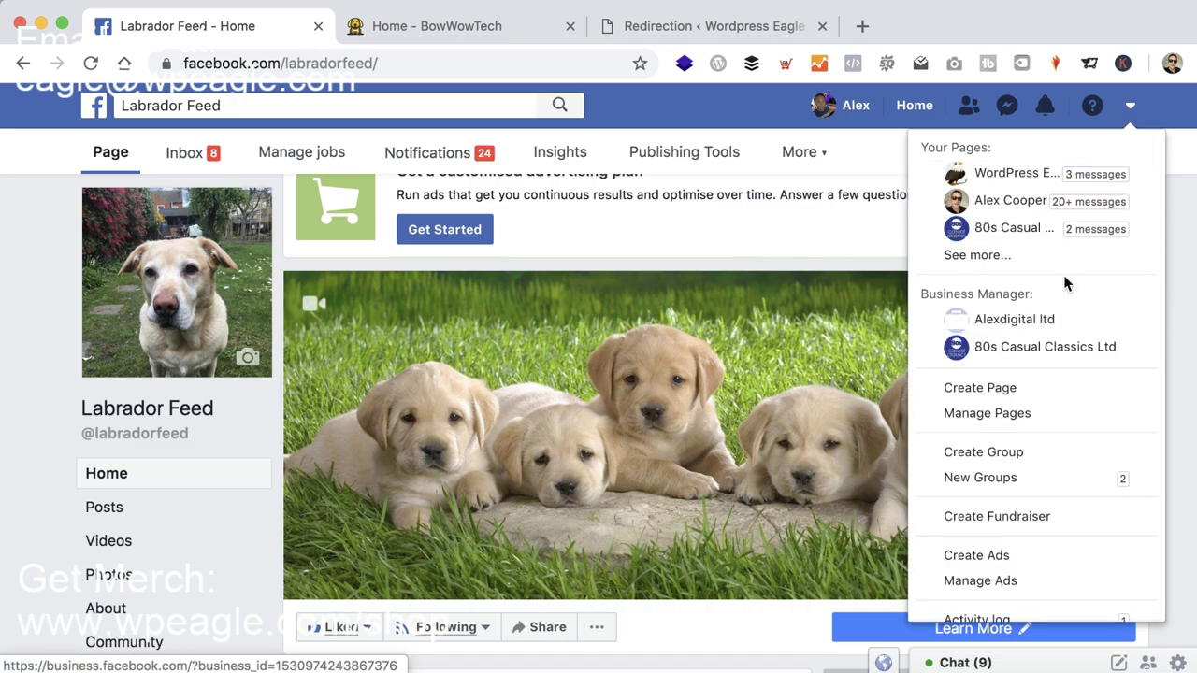
{"action": "left_click", "coordinate": [1043, 255]}
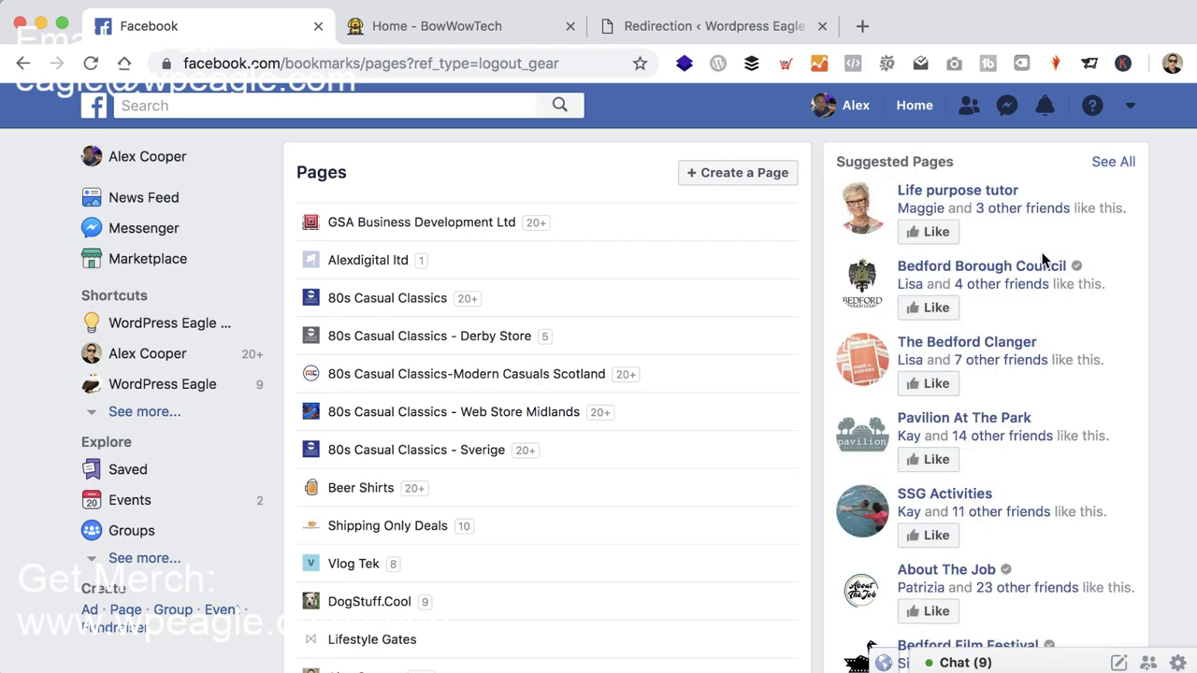
{"action": "left_click", "coordinate": [756, 176]}
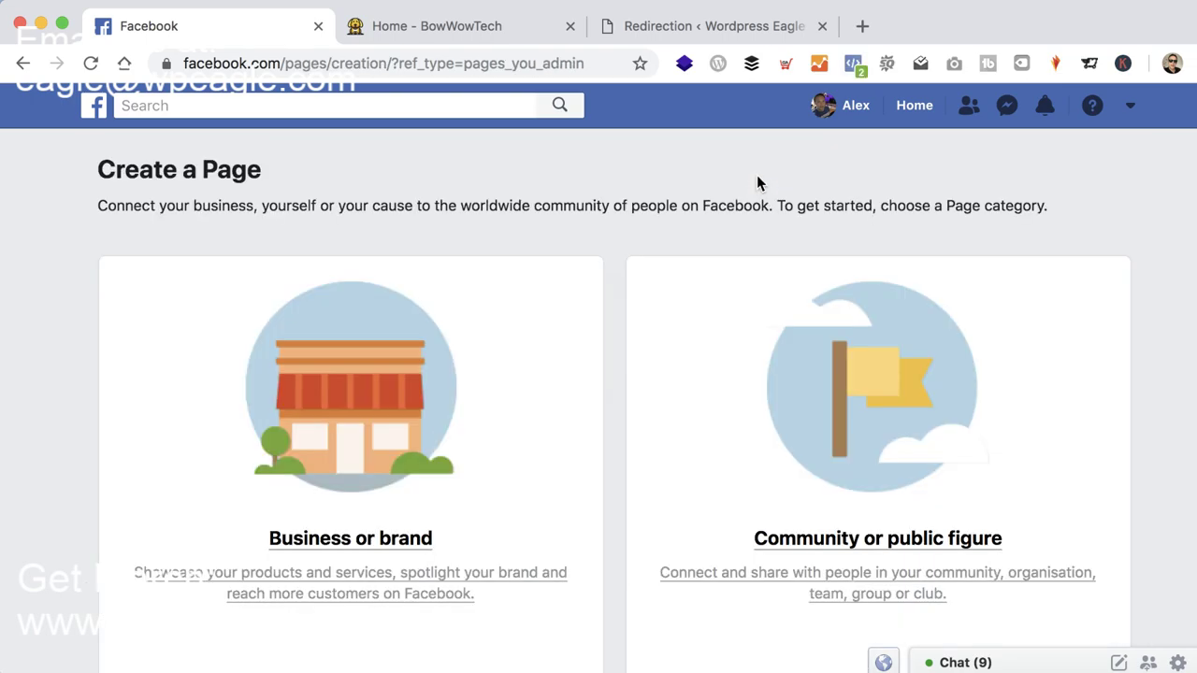
{"action": "scroll", "coordinate": [456, 428], "scroll_direction": "down", "scroll_amount": 3}
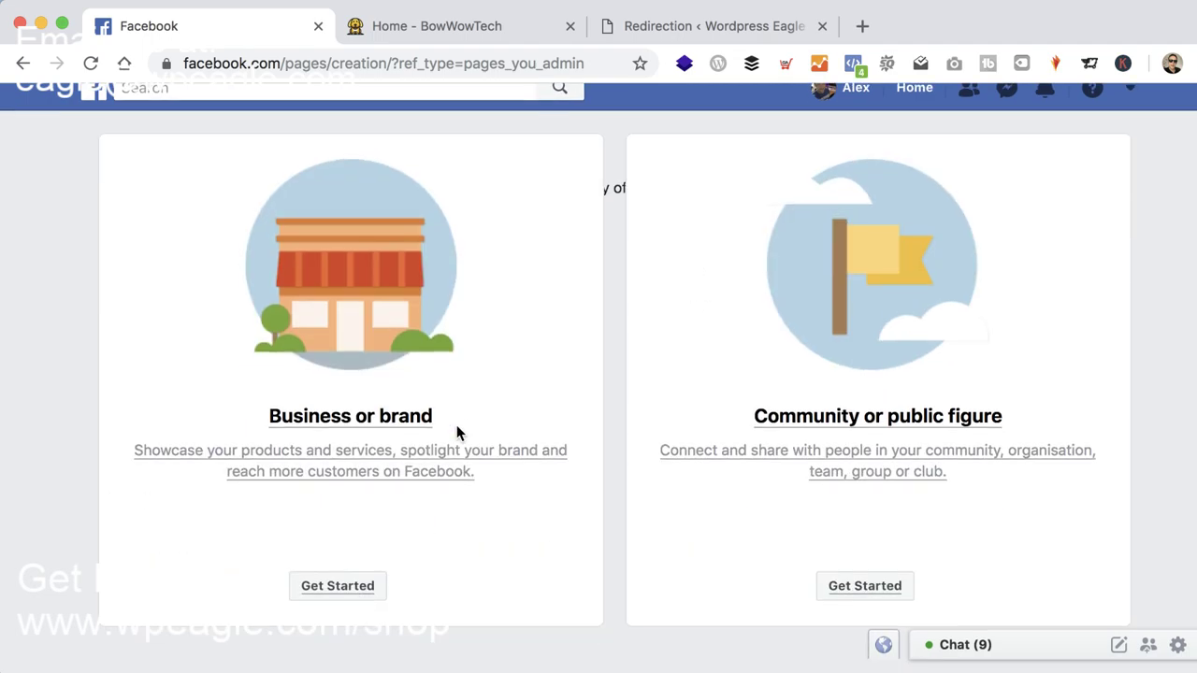
{"action": "scroll", "coordinate": [458, 430], "scroll_direction": "up", "scroll_amount": 3}
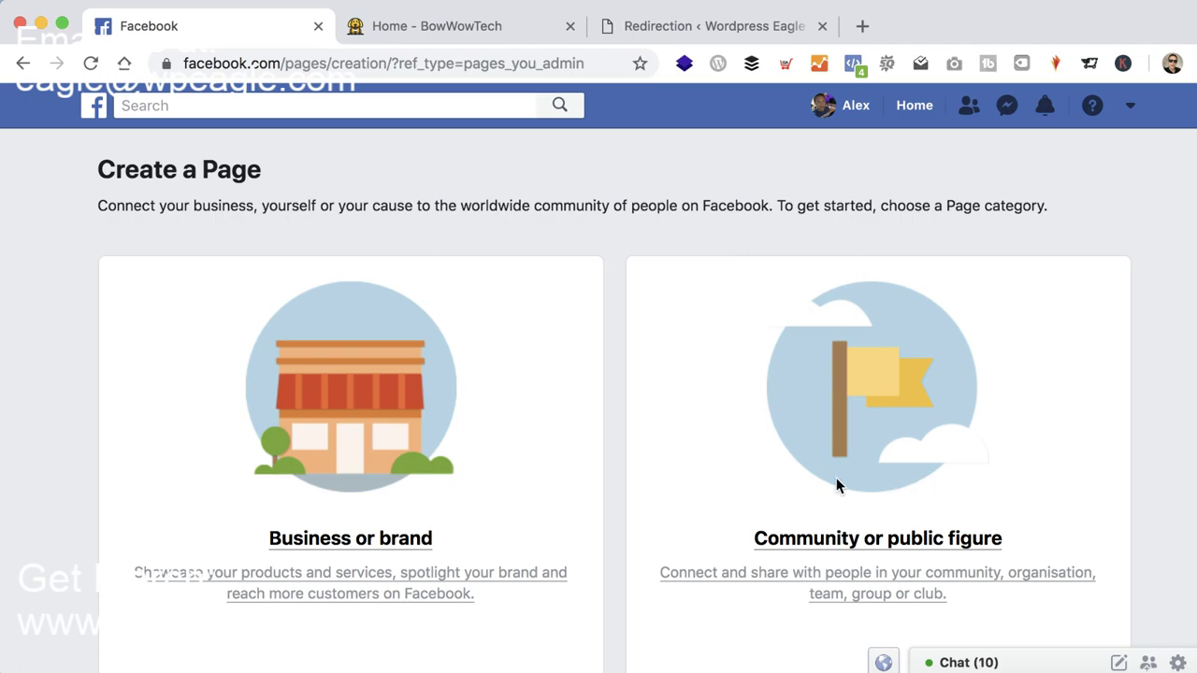
{"action": "triple_click", "coordinate": [338, 542]}
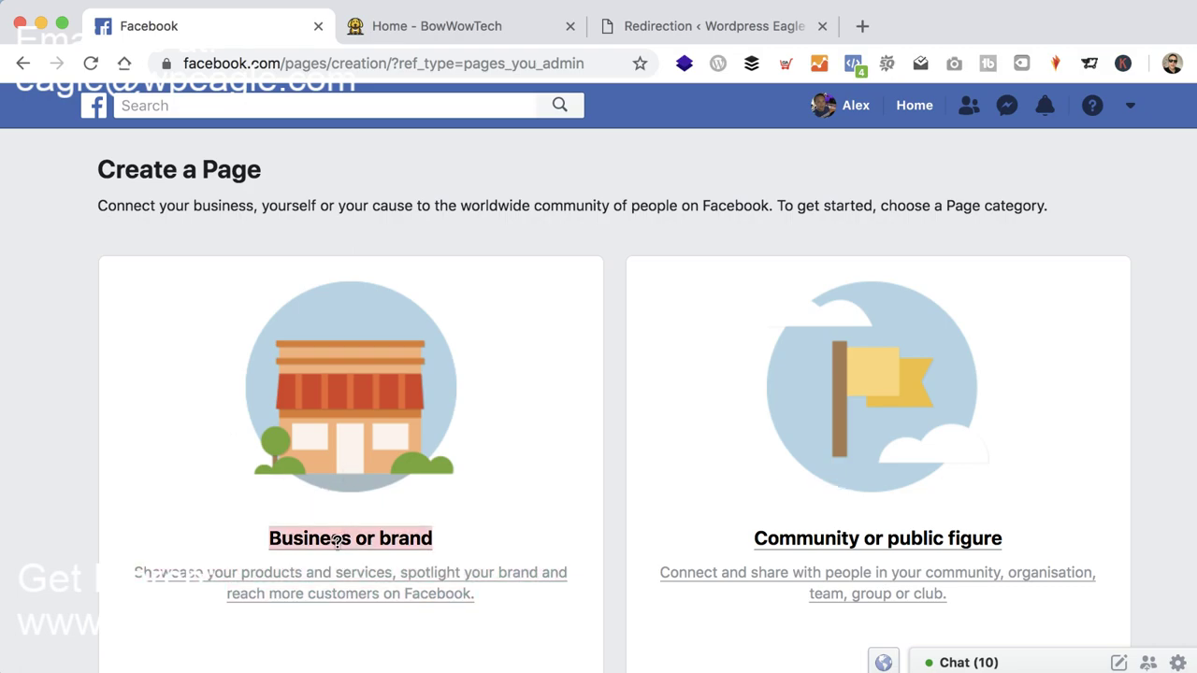
{"action": "left_click", "coordinate": [626, 547]}
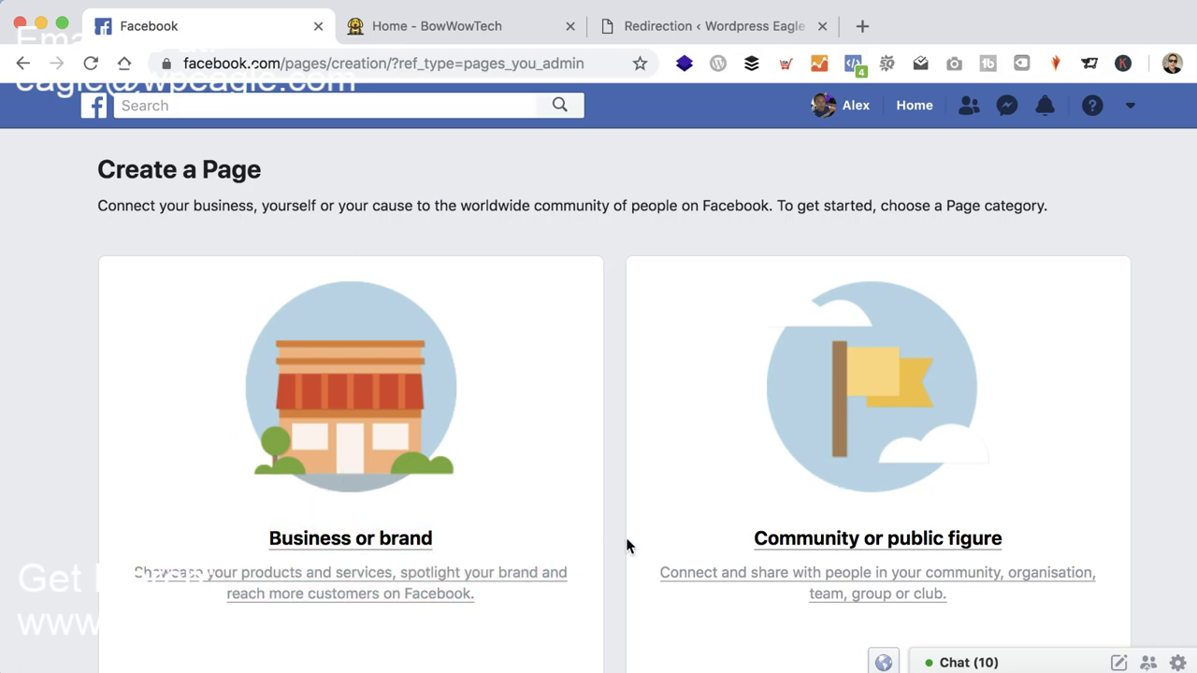
{"action": "scroll", "coordinate": [383, 473], "scroll_direction": "down", "scroll_amount": 2}
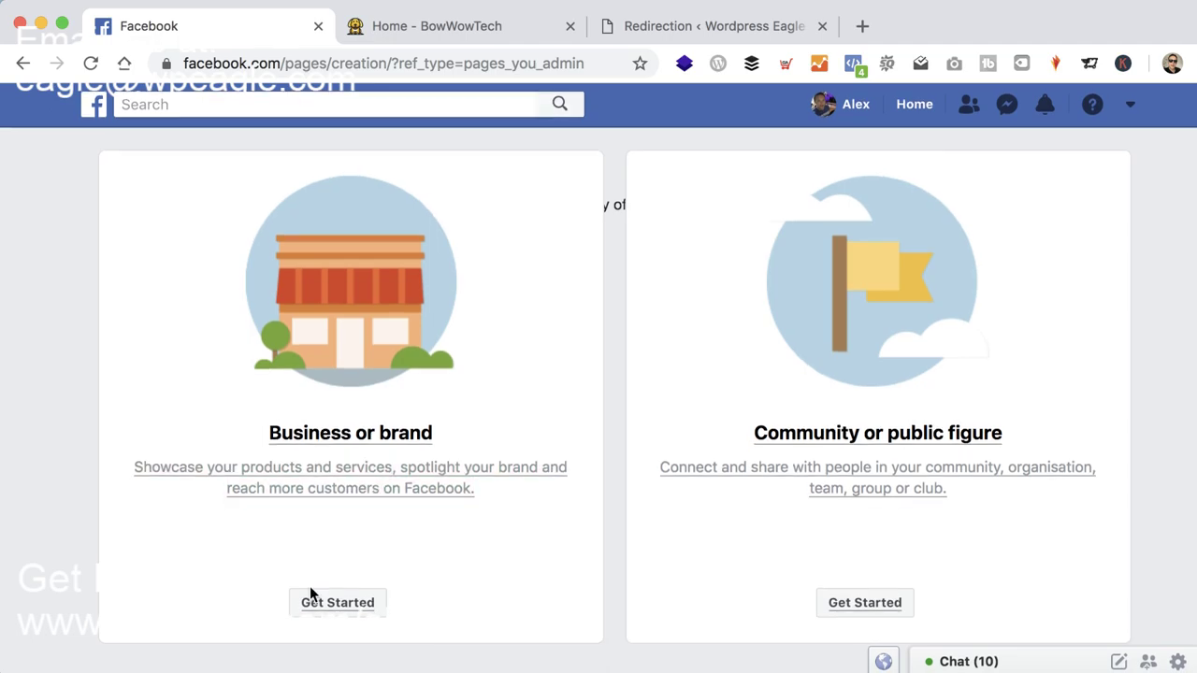
{"action": "left_click", "coordinate": [338, 604]}
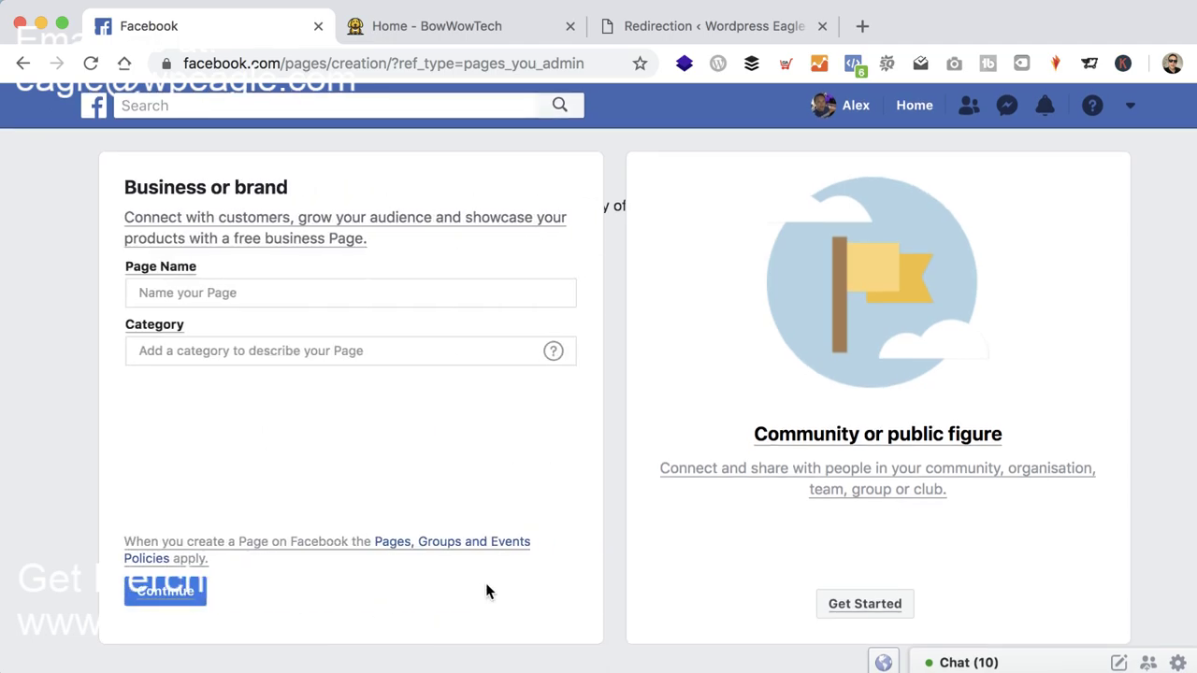
Step: Name the new Page BowWowTech and try 're' and 'pets' as category searches
{"action": "left_click", "coordinate": [351, 294]}
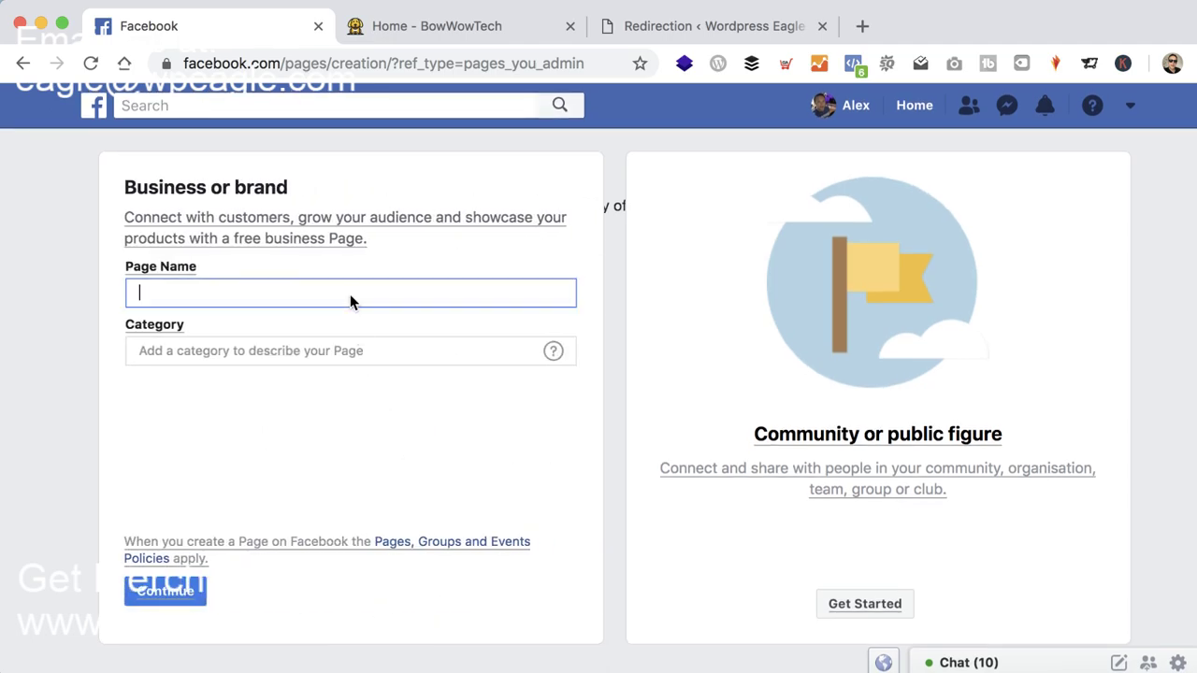
{"action": "type", "text": "BowWowTech"}
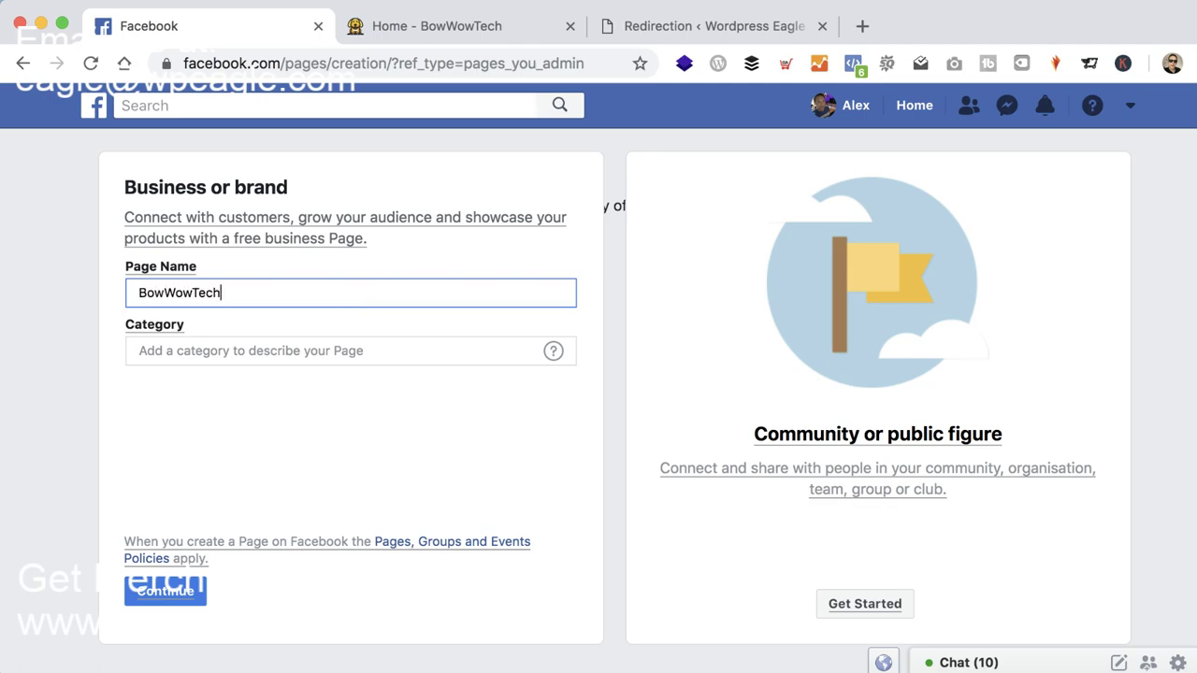
{"action": "left_click", "coordinate": [351, 351]}
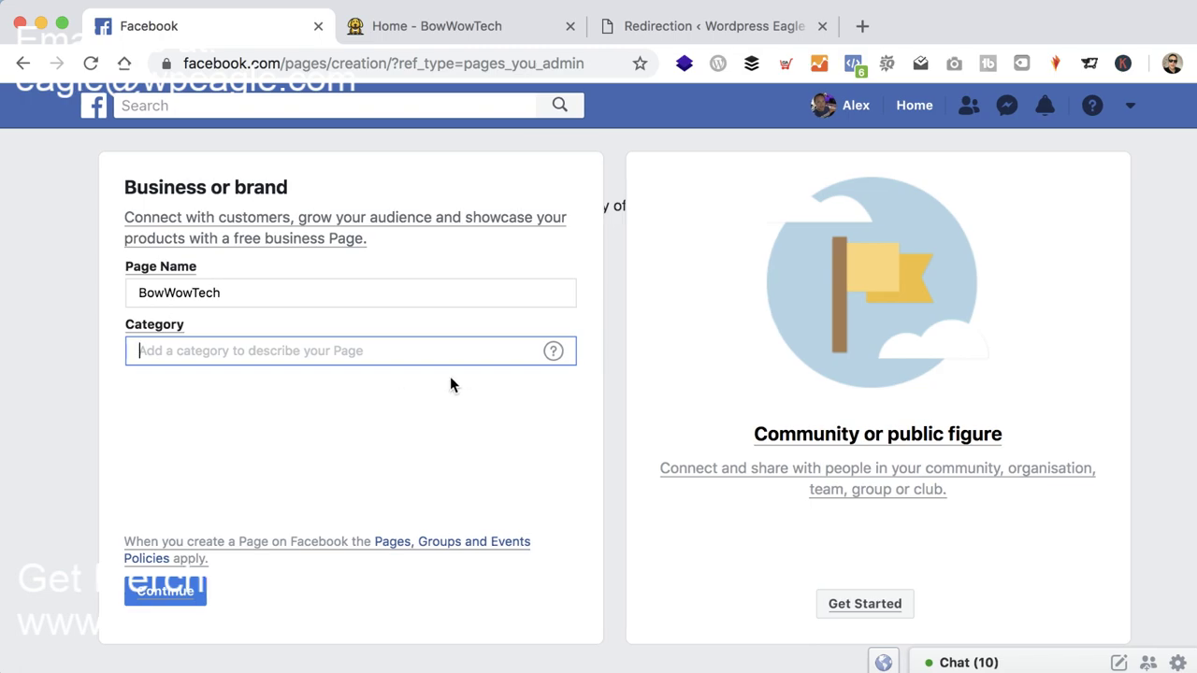
{"action": "mouse_move", "coordinate": [554, 350]}
{"action": "type", "text": "re"}
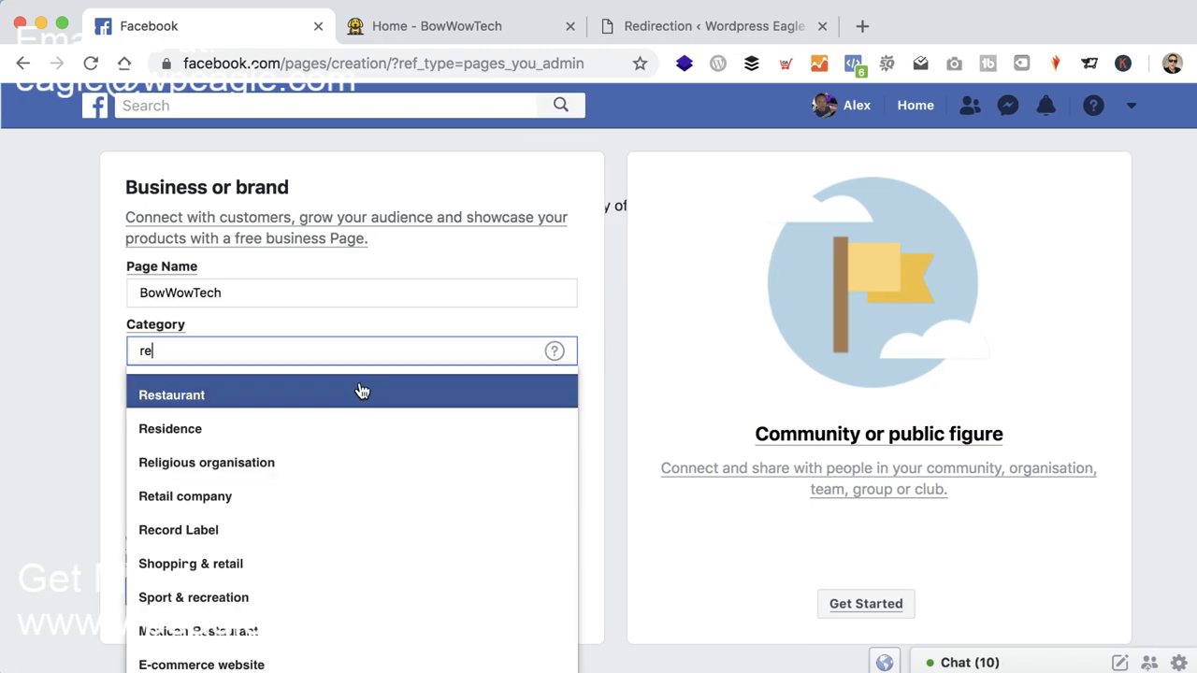
{"action": "key", "text": "BackSpace"}
{"action": "key", "text": "BackSpace"}
{"action": "type", "text": "pets"}
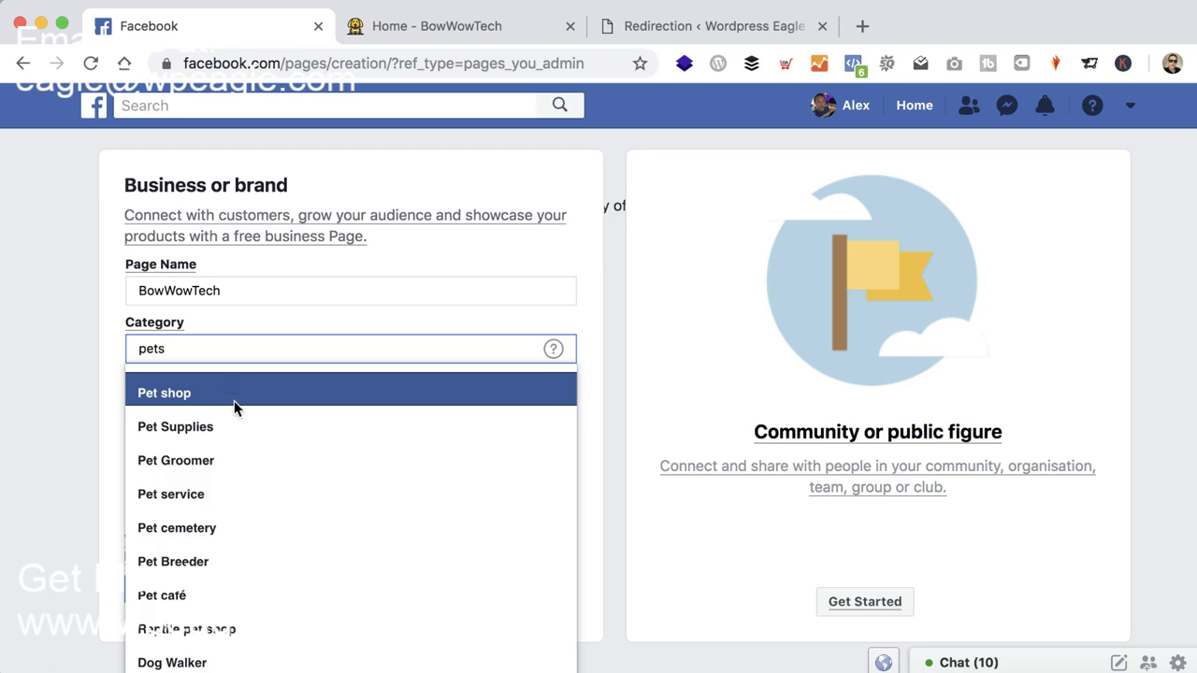
{"action": "scroll", "coordinate": [228, 433], "scroll_direction": "up", "scroll_amount": 1}
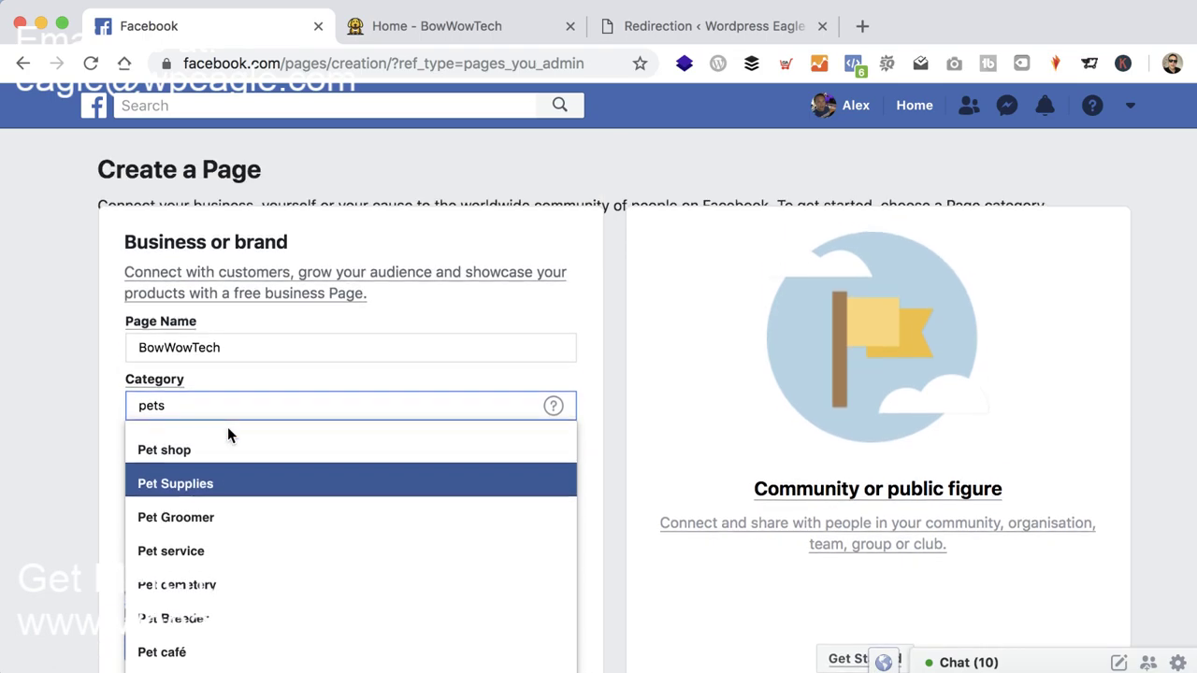
{"action": "scroll", "coordinate": [229, 433], "scroll_direction": "down", "scroll_amount": 2}
{"action": "scroll", "coordinate": [228, 440], "scroll_direction": "down", "scroll_amount": 1}
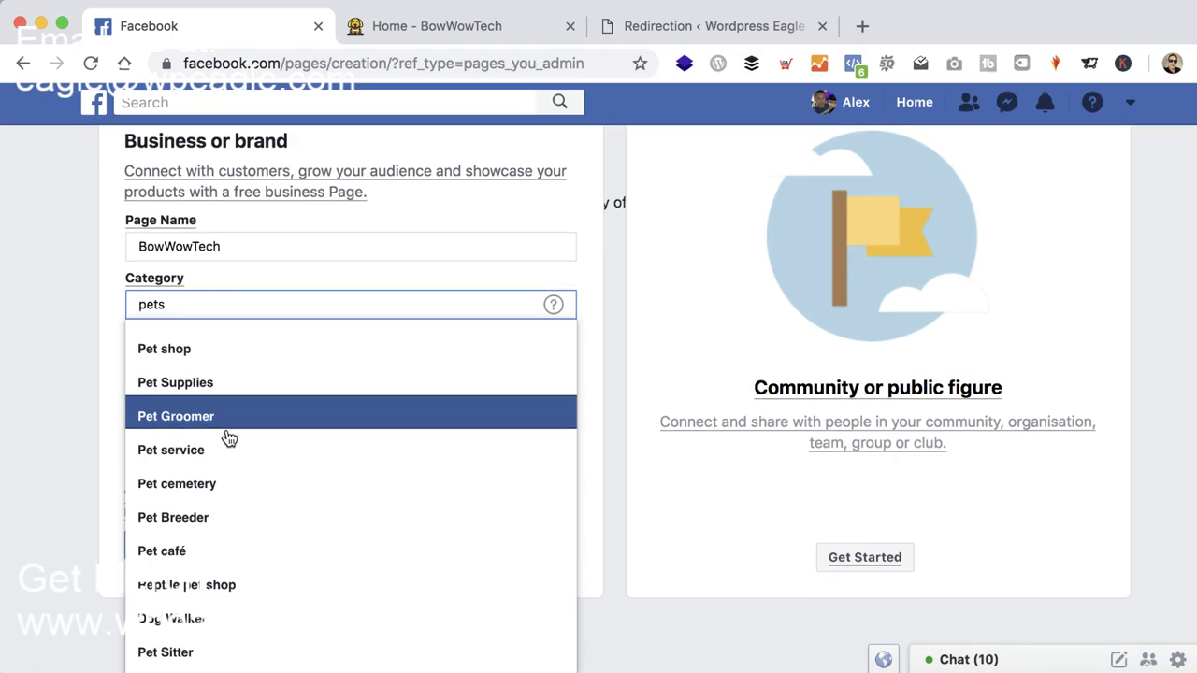
{"action": "double_click", "coordinate": [236, 312]}
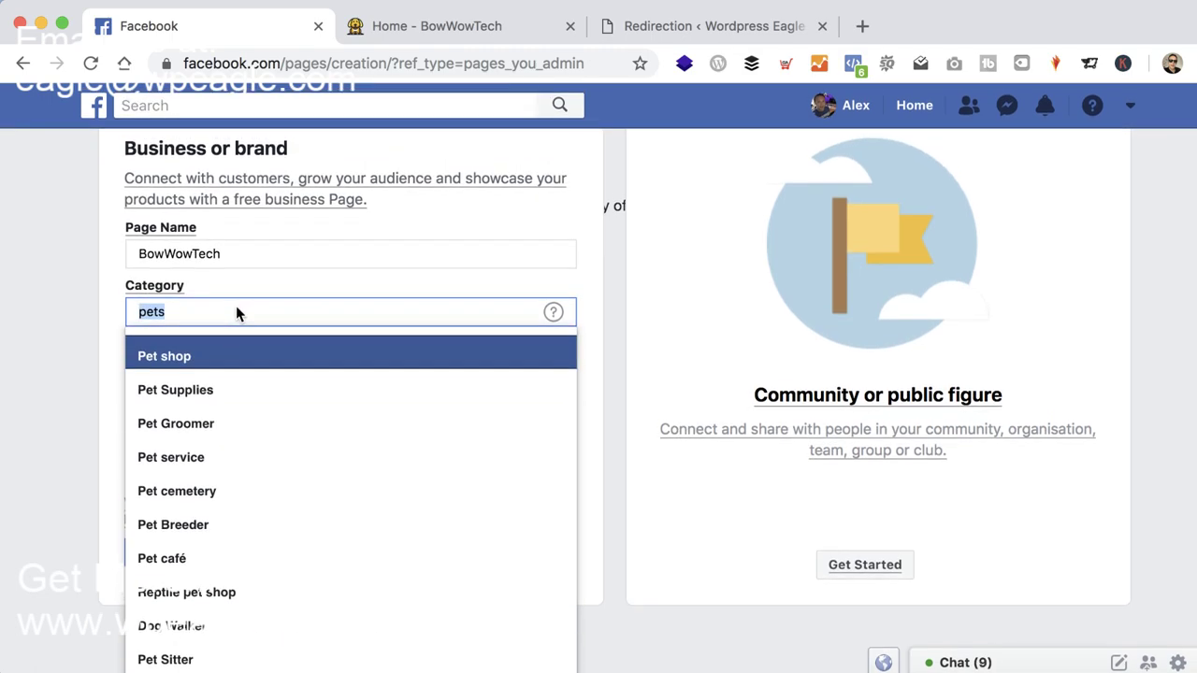
Step: Search categories for 'retail', 'pet', 'dog', 'affiliate' and 'recommend', then clear the field
{"action": "type", "text": "retail"}
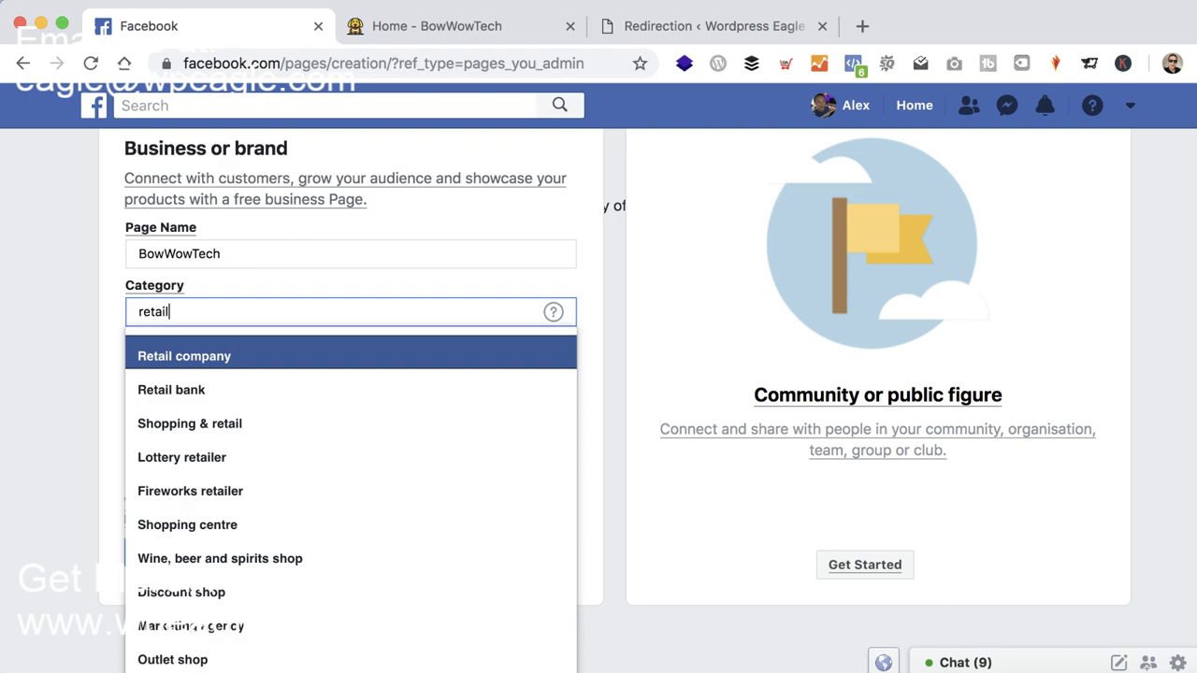
{"action": "key", "text": "super+a"}
{"action": "type", "text": "pet"}
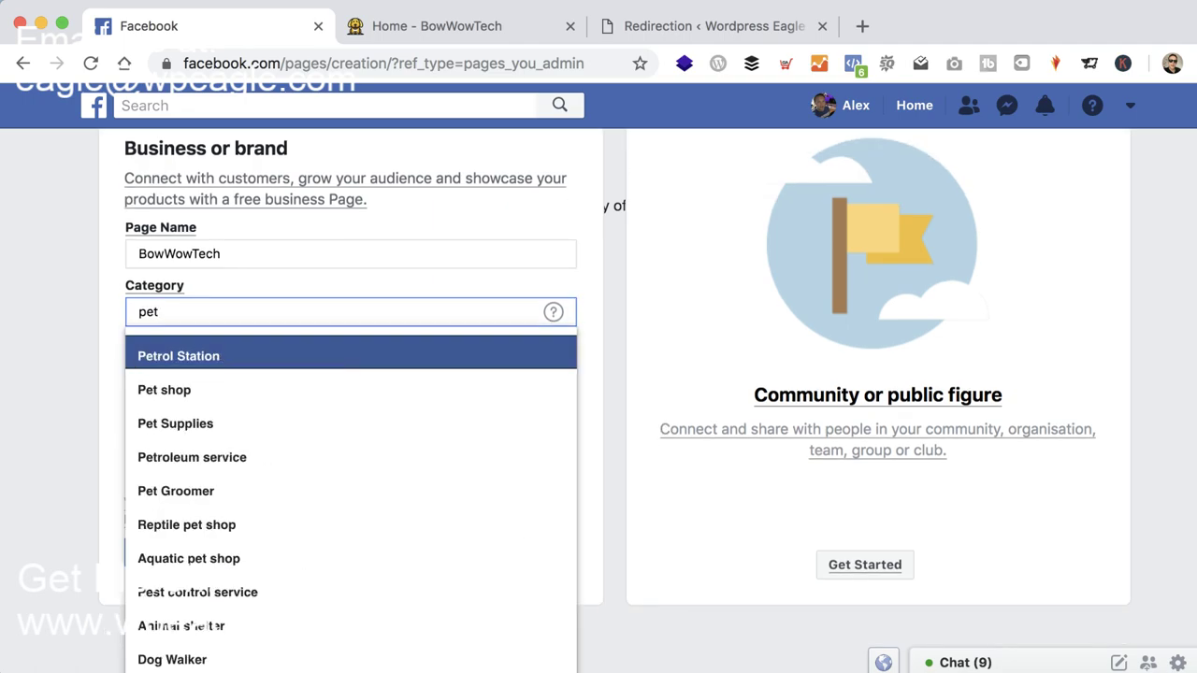
{"action": "key", "text": "super+a"}
{"action": "type", "text": "dog"}
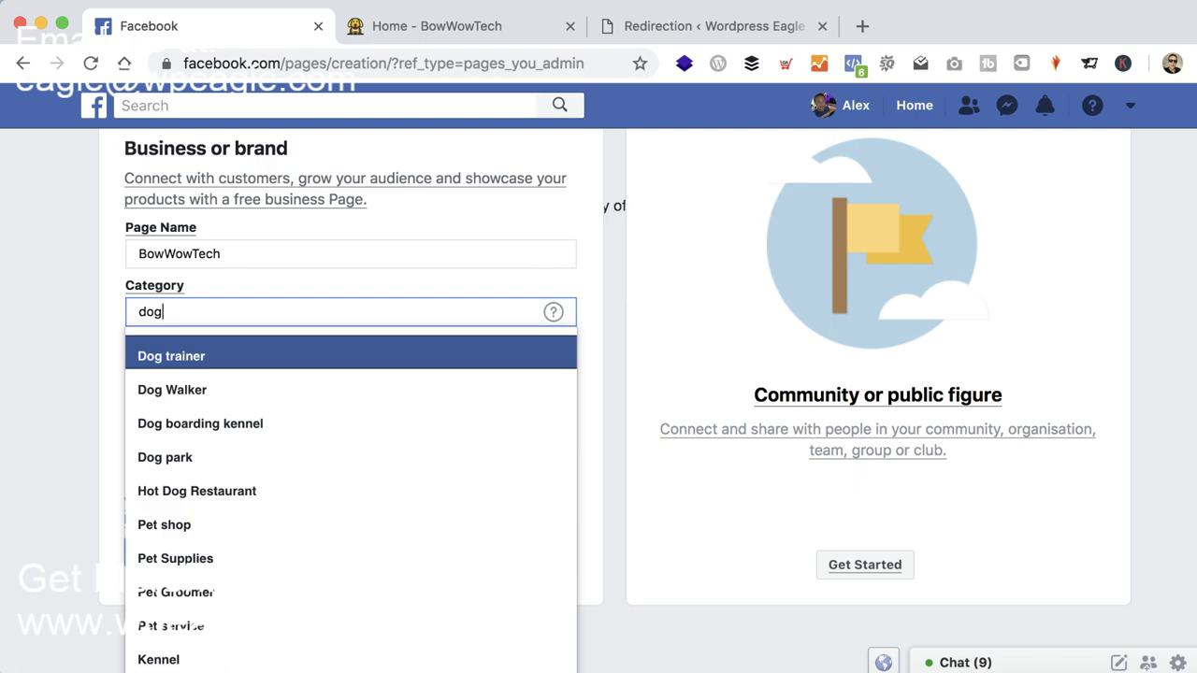
{"action": "key", "text": "super+a"}
{"action": "type", "text": "aff"}
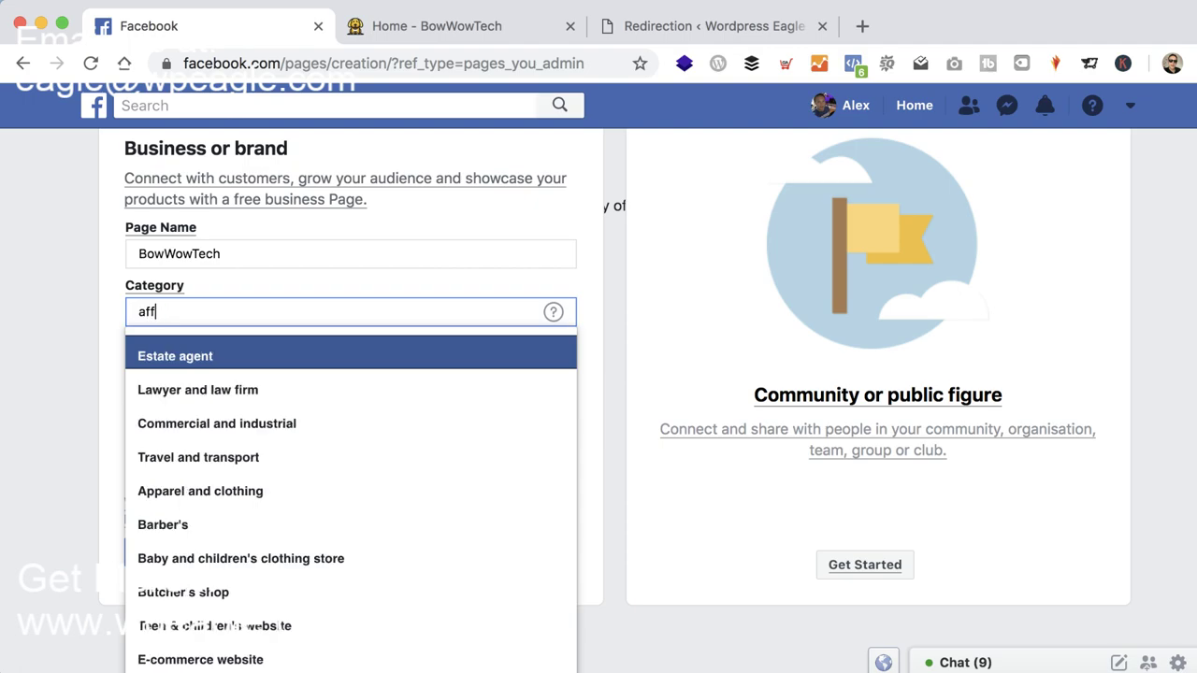
{"action": "type", "text": "iliate"}
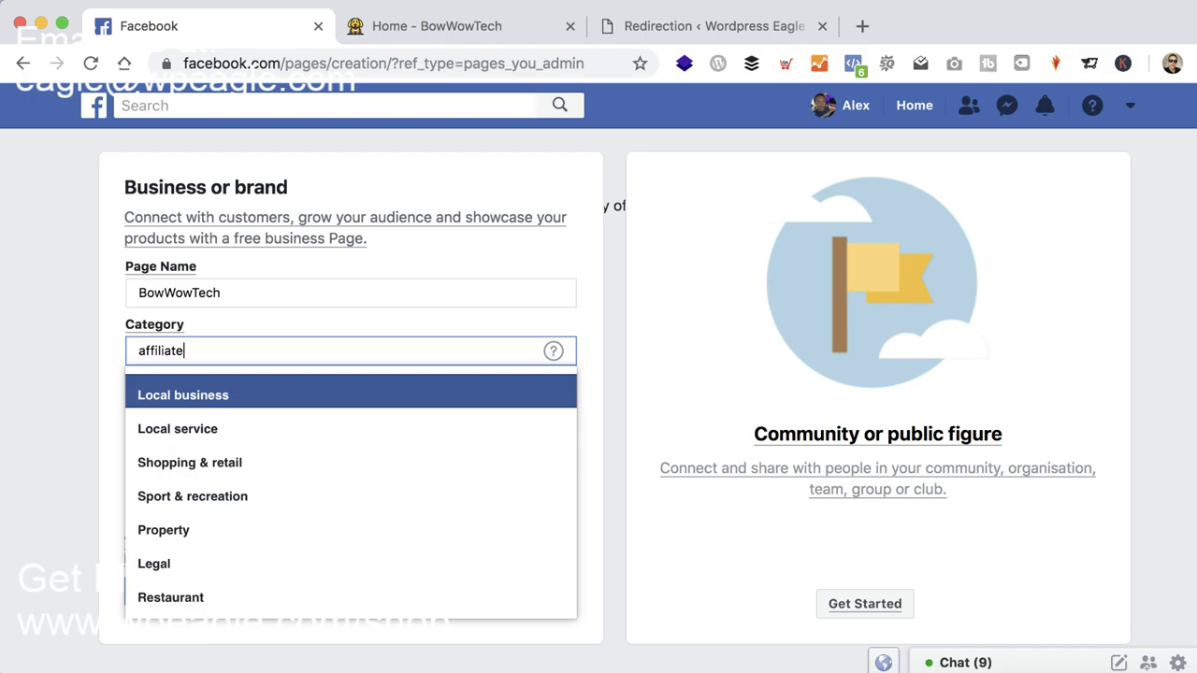
{"action": "key", "text": "super+a"}
{"action": "type", "text": "recommend"}
{"action": "key", "text": "super+a"}
{"action": "key", "text": "BackSpace"}
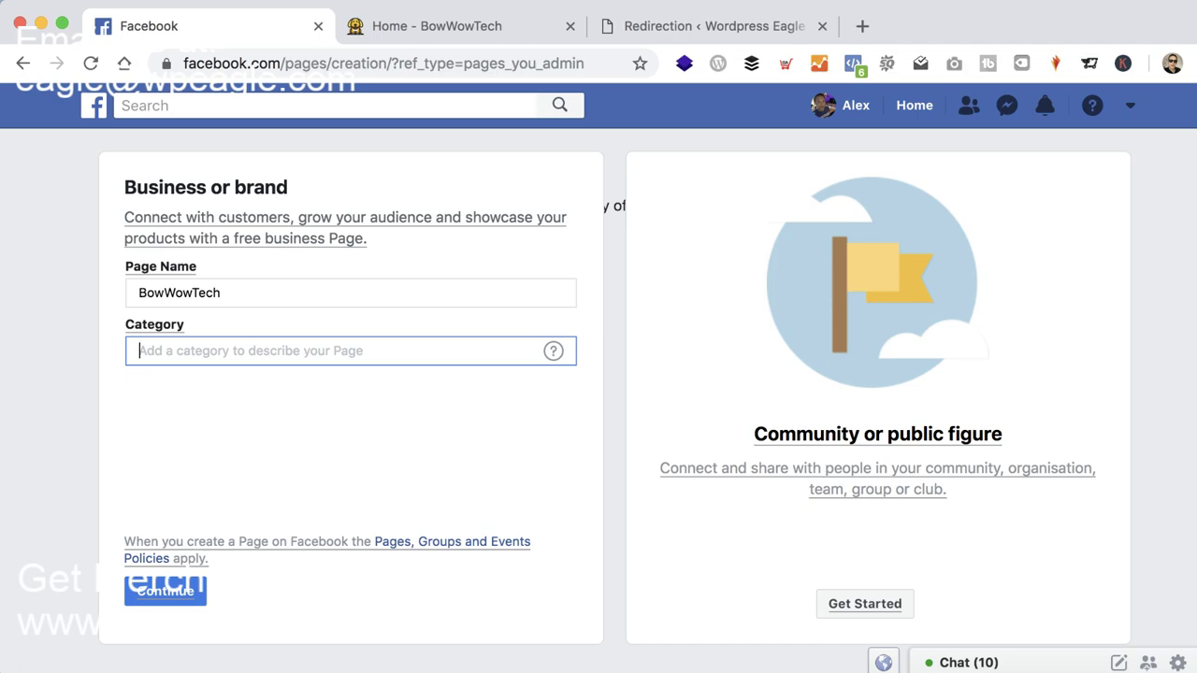
Step: Try 'comparison', then search 'blog' and pick Blogger as the Page category
{"action": "type", "text": "e"}
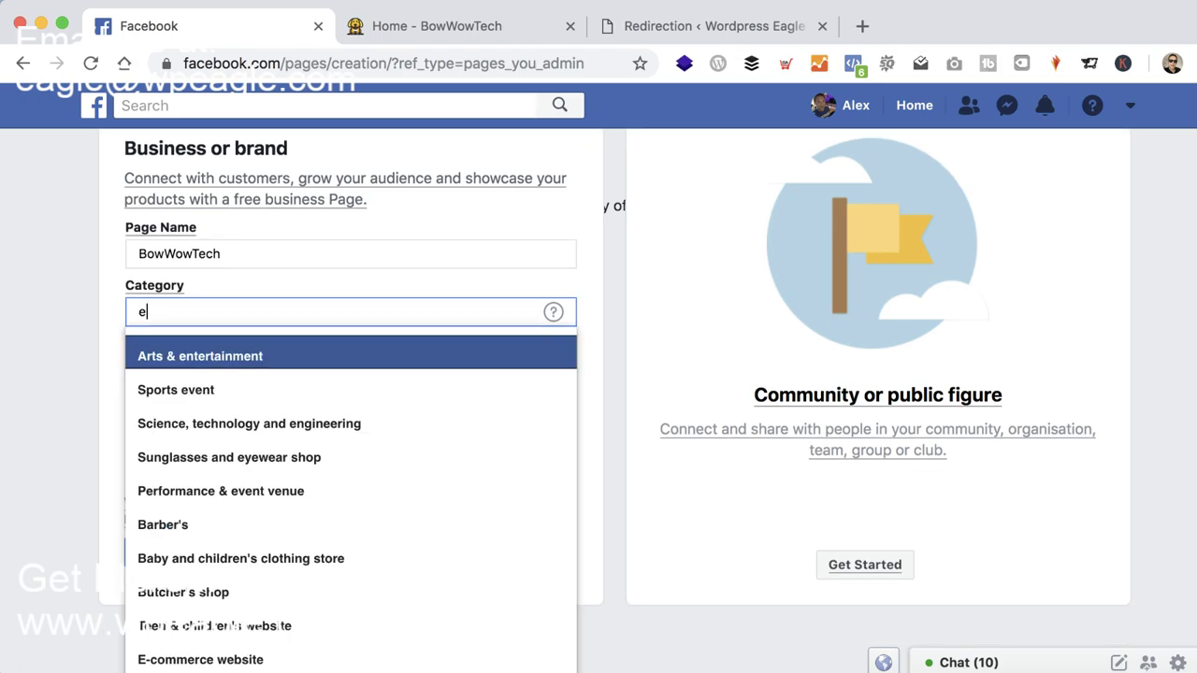
{"action": "key", "text": "BackSpace"}
{"action": "type", "text": "o"}
{"action": "key", "text": "BackSpace"}
{"action": "type", "text": "comp"}
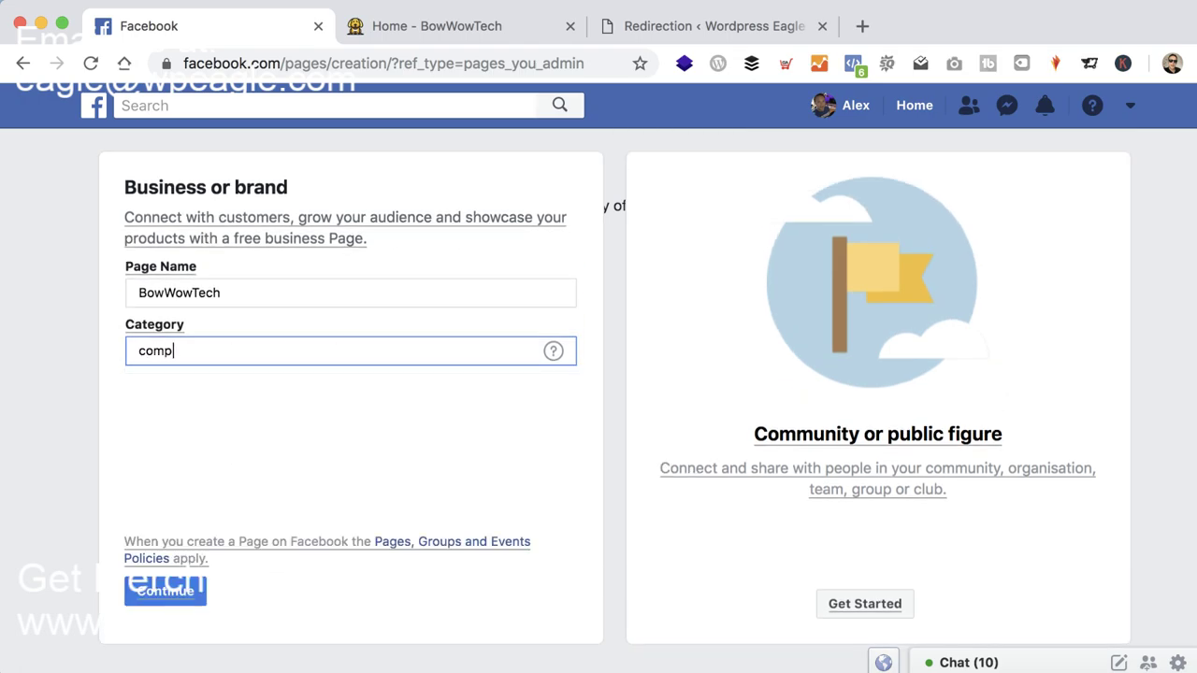
{"action": "type", "text": "ari"}
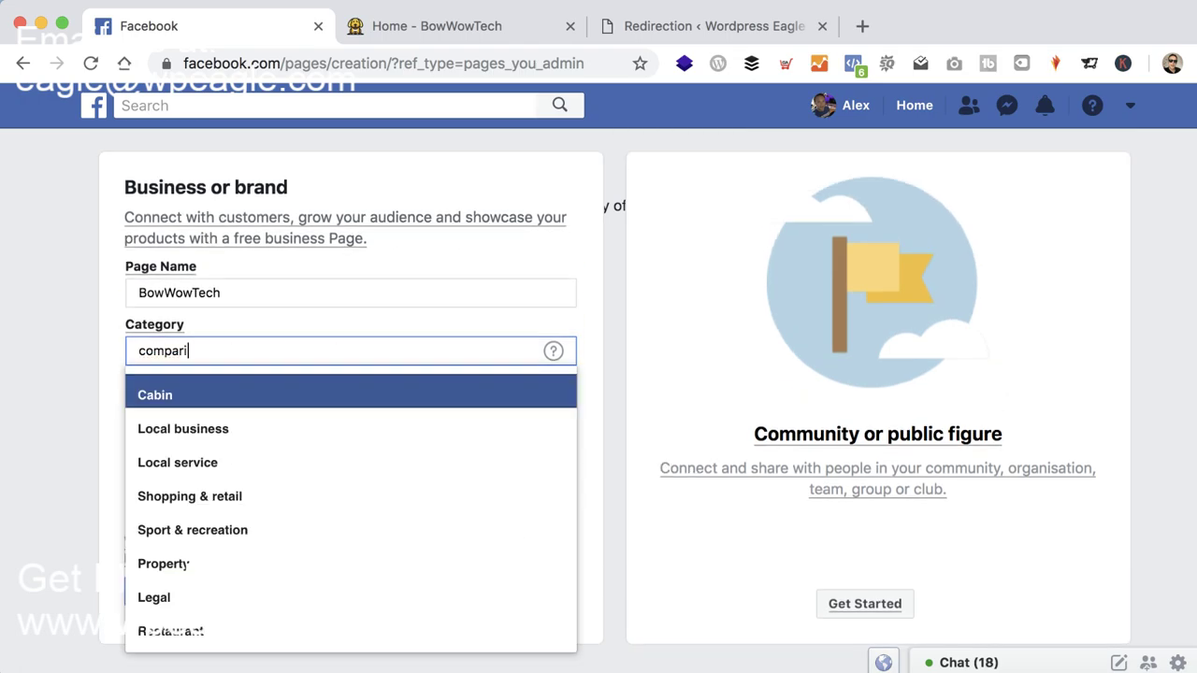
{"action": "type", "text": "son"}
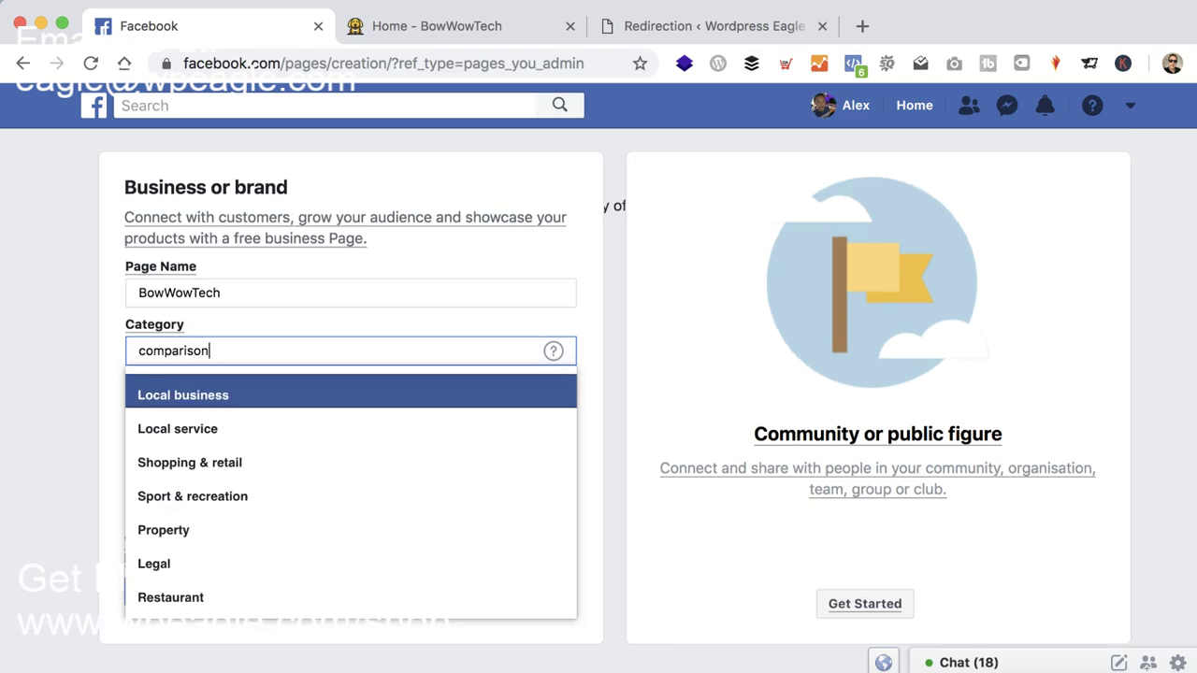
{"action": "key", "text": "super+a"}
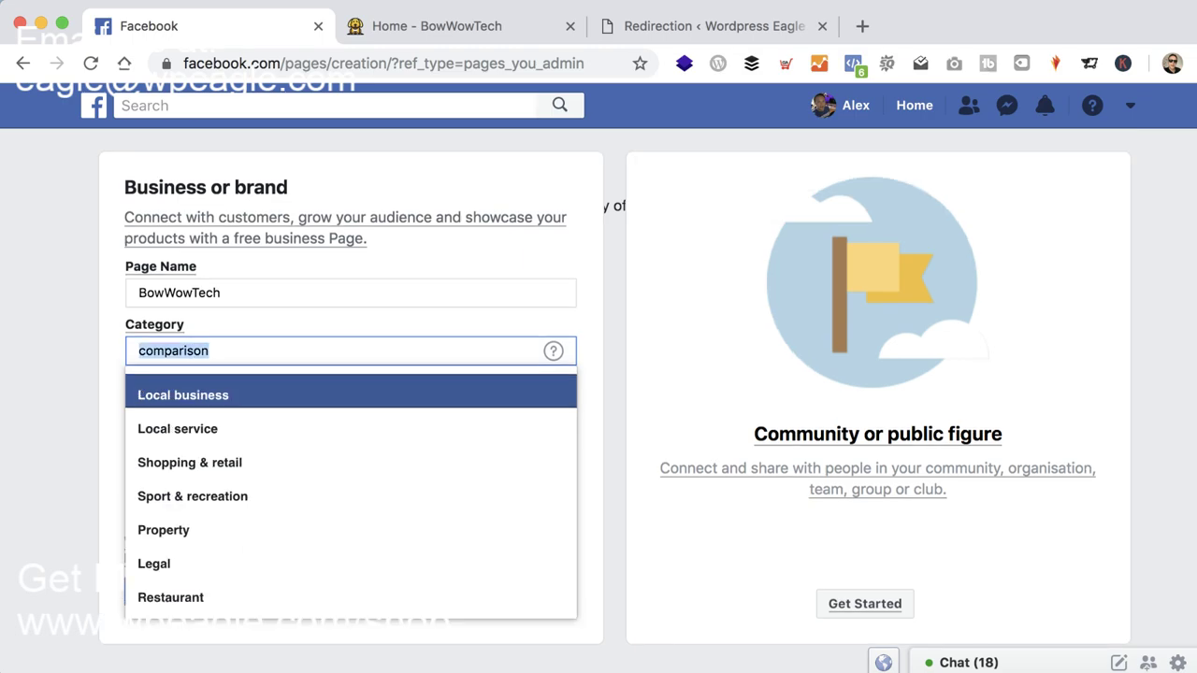
{"action": "type", "text": "compa"}
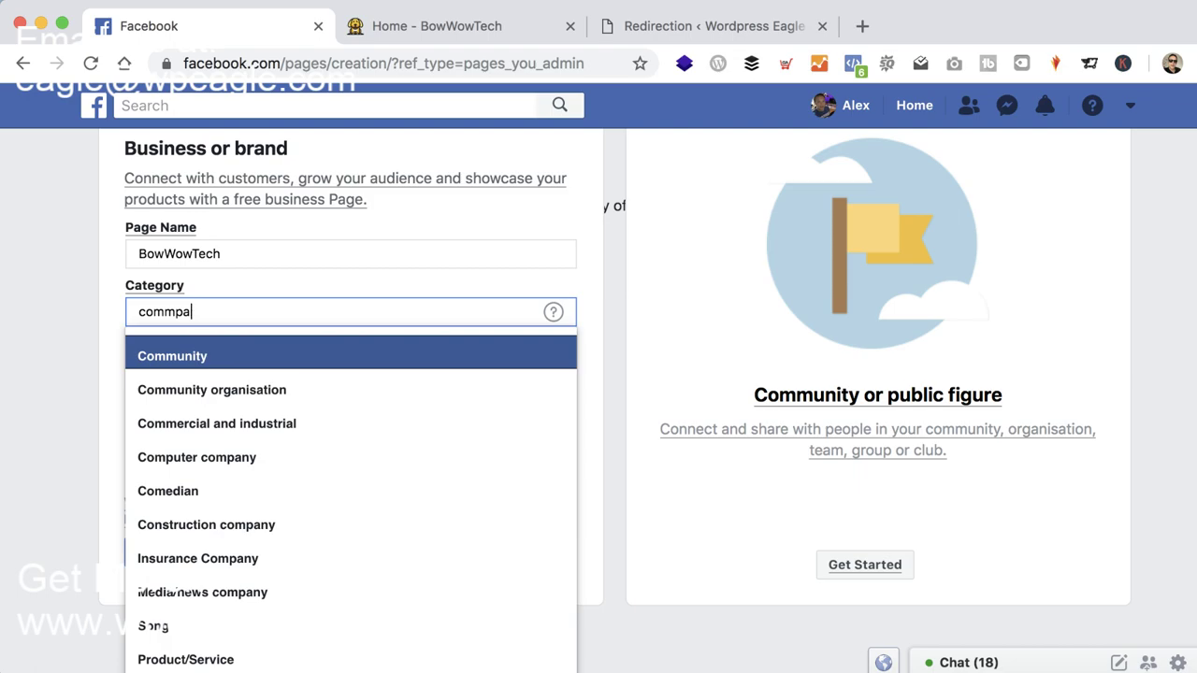
{"action": "key", "text": "BackSpace"}
{"action": "key", "text": "BackSpace"}
{"action": "type", "text": "pari"}
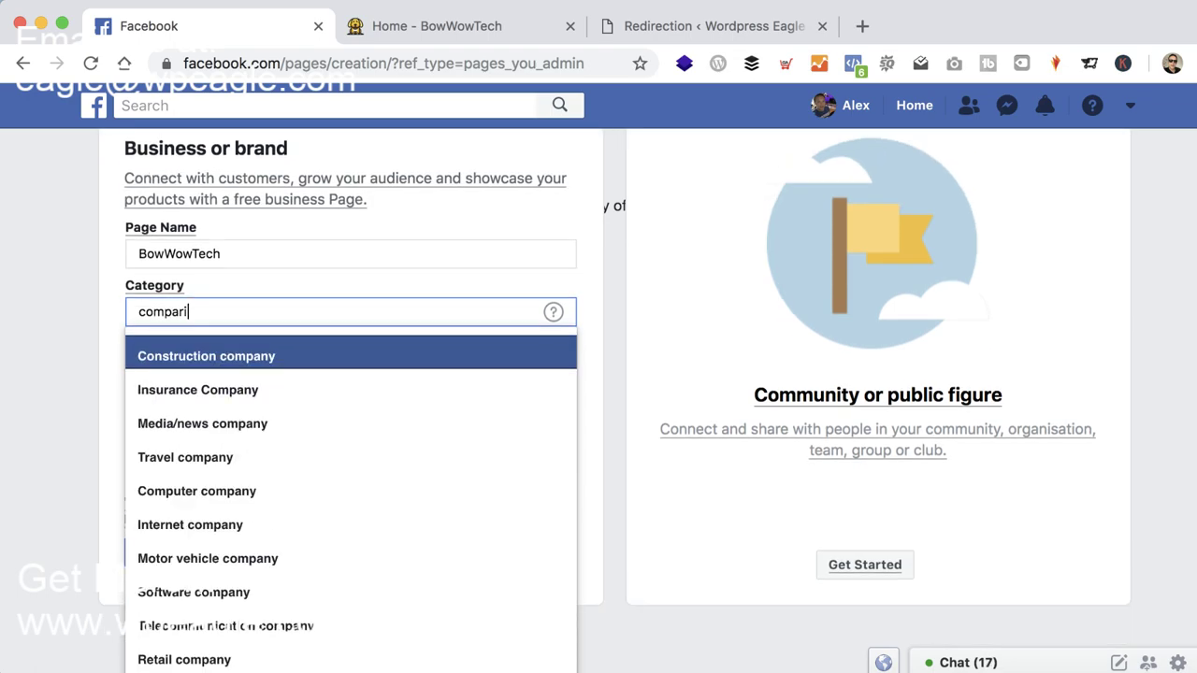
{"action": "key", "text": "super+a"}
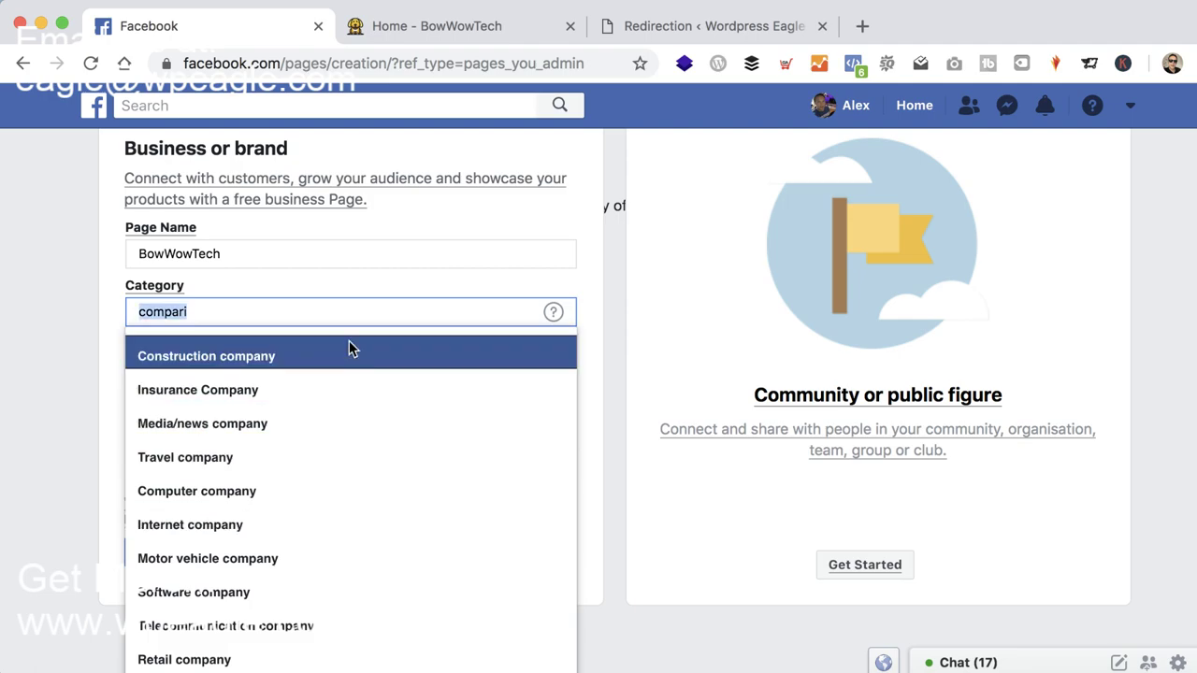
{"action": "type", "text": "blog"}
{"action": "key", "text": "BackSpace"}
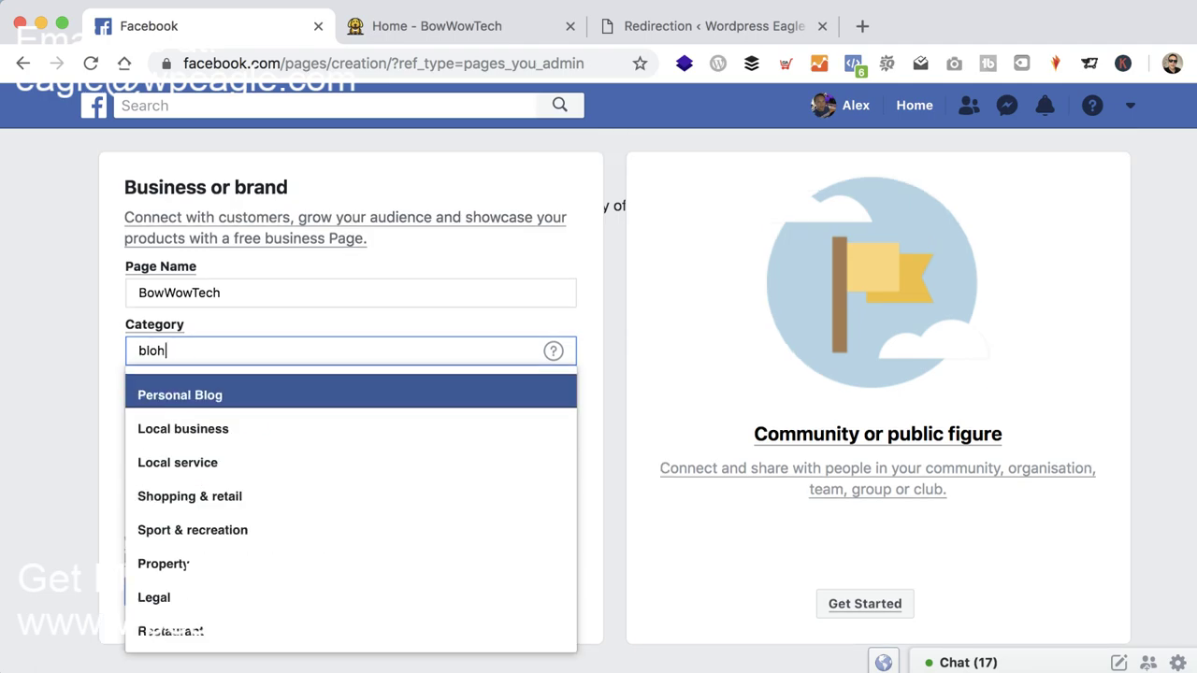
{"action": "type", "text": "g"}
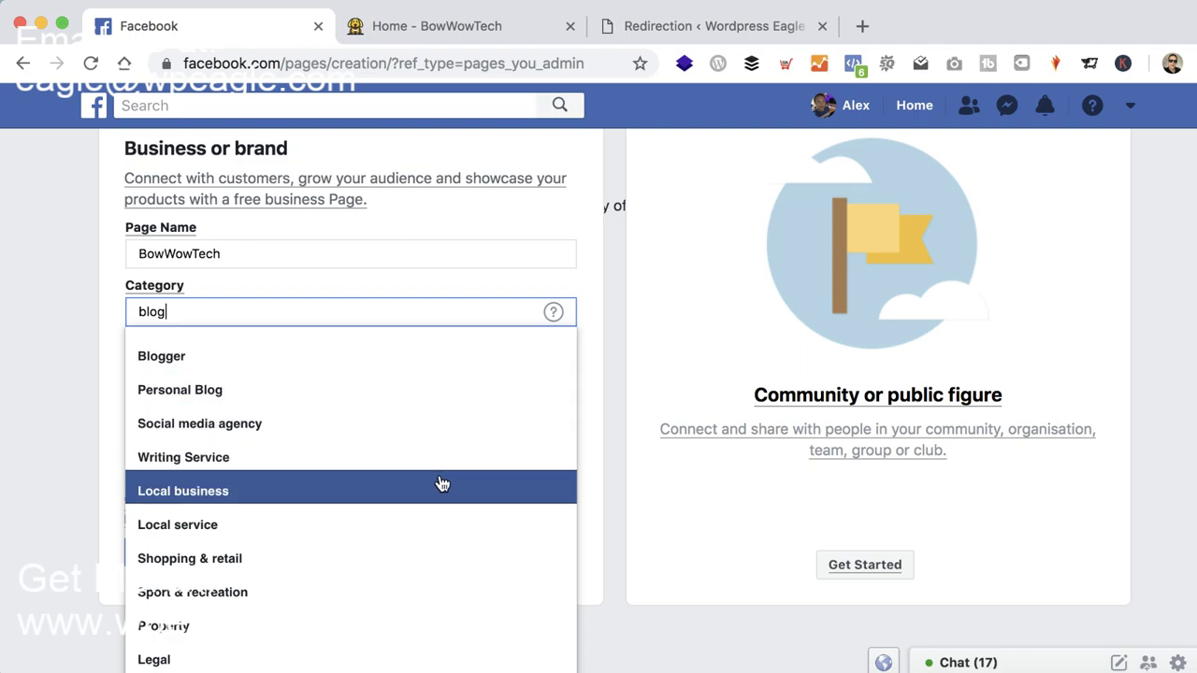
{"action": "left_click", "coordinate": [254, 368]}
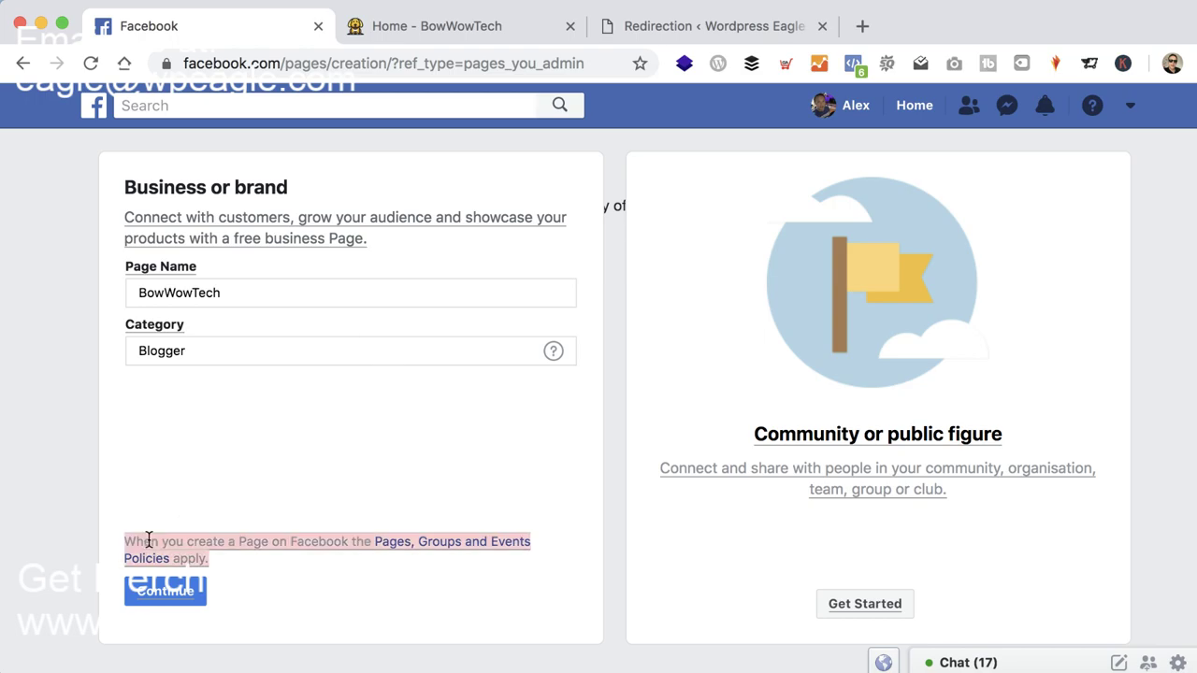
Step: Change the rejected name BowWowTech to Bowwowtech and create the Page
{"action": "left_click", "coordinate": [149, 593]}
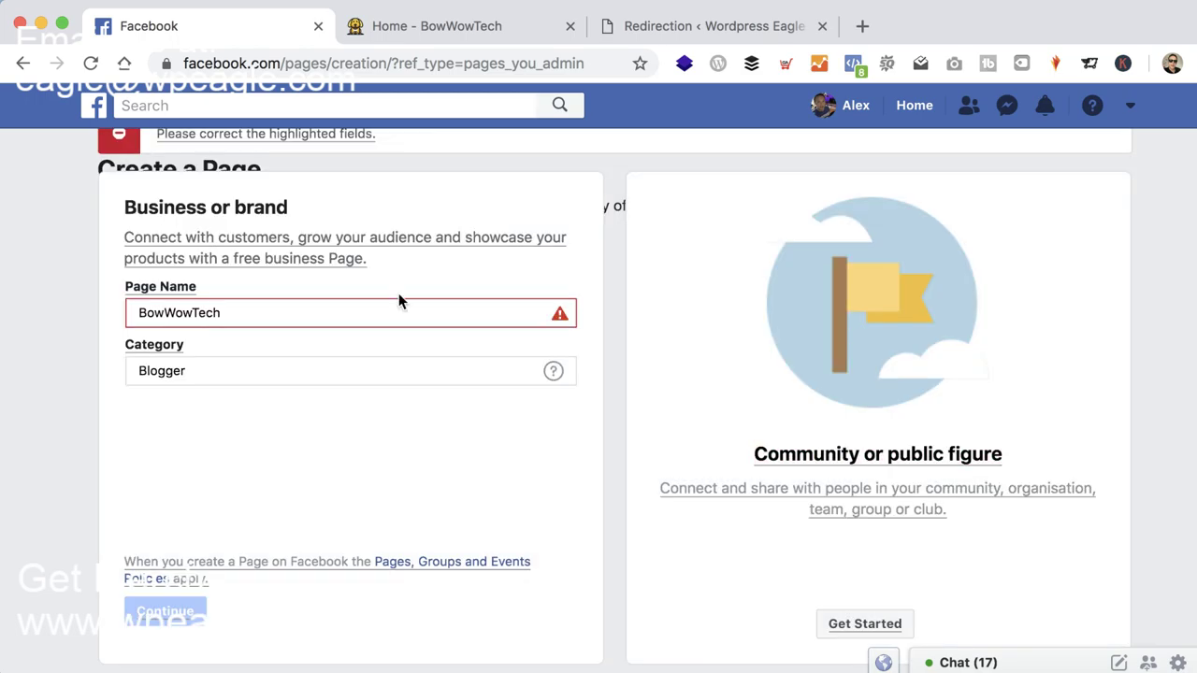
{"action": "mouse_move", "coordinate": [567, 390]}
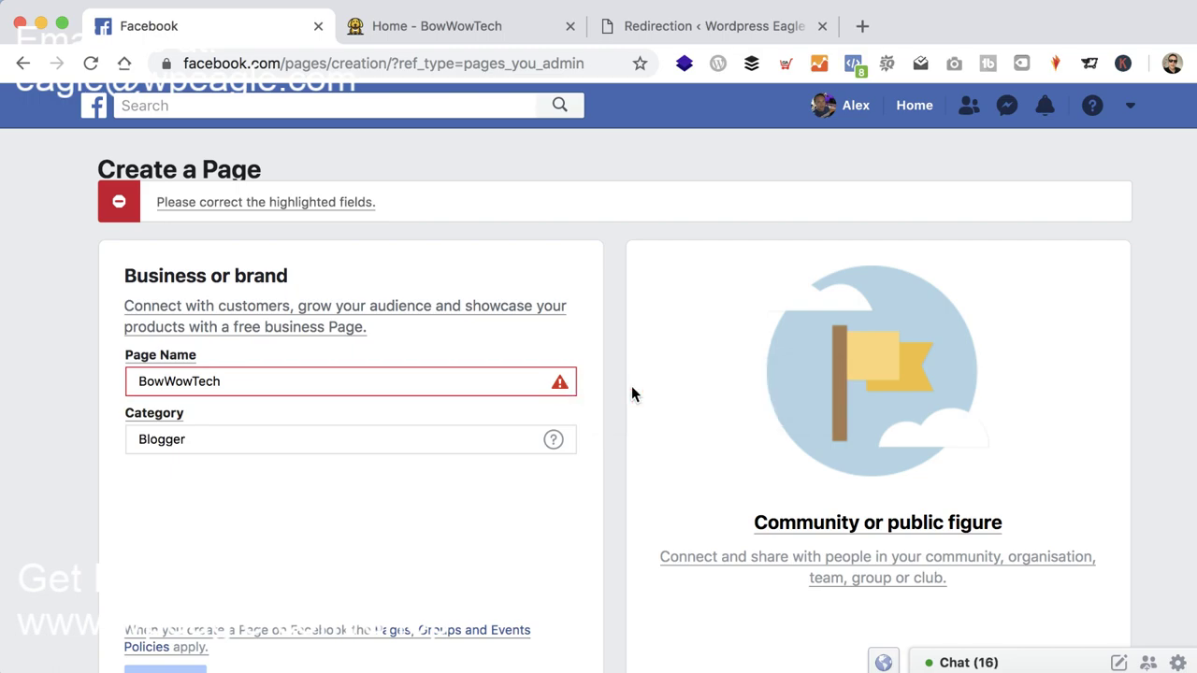
{"action": "left_click_drag", "start_coordinate": [235, 377], "coordinate": [164, 383]}
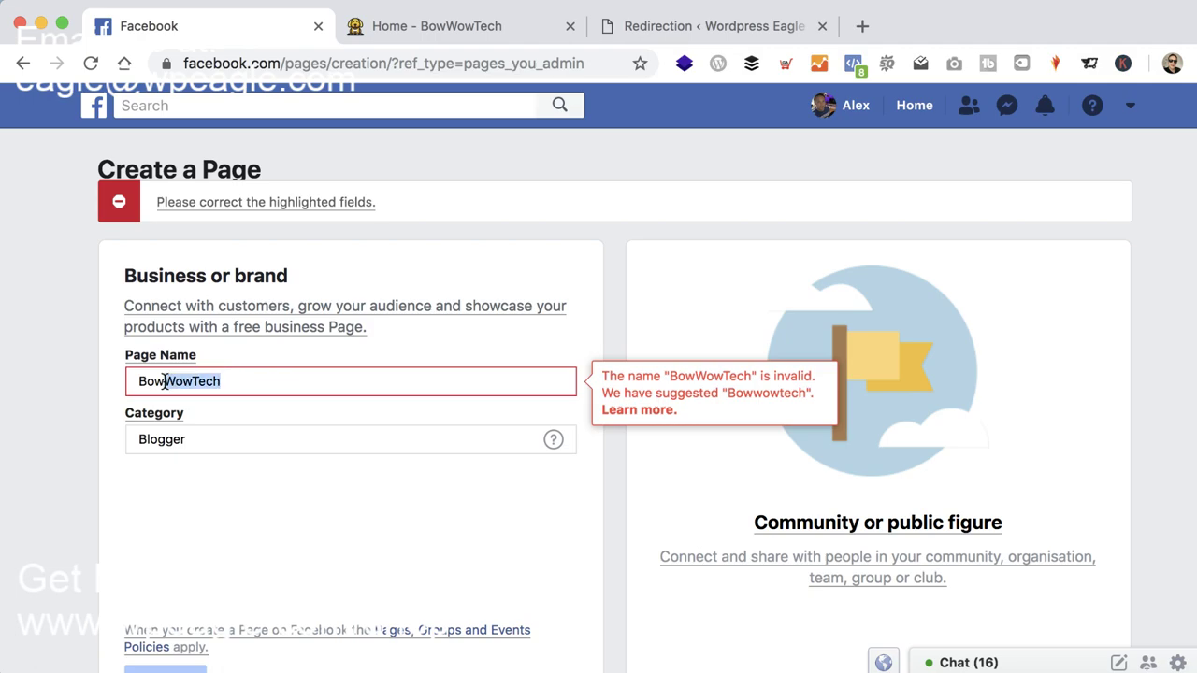
{"action": "type", "text": "wowtech"}
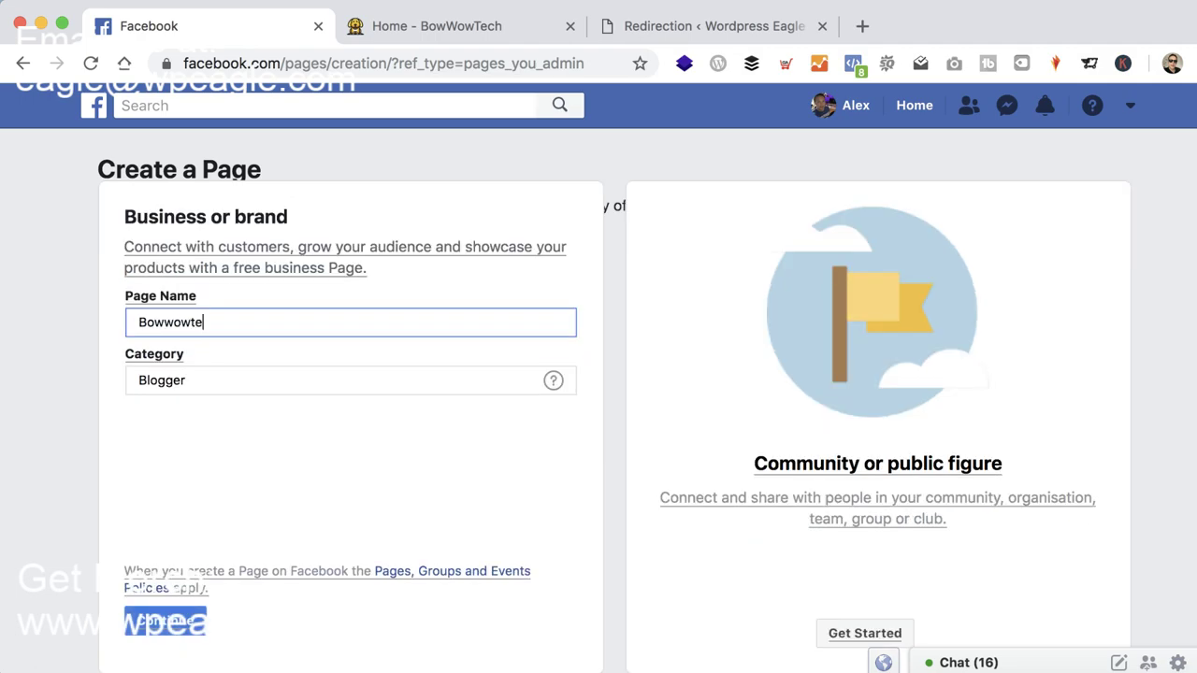
{"action": "left_click", "coordinate": [165, 621]}
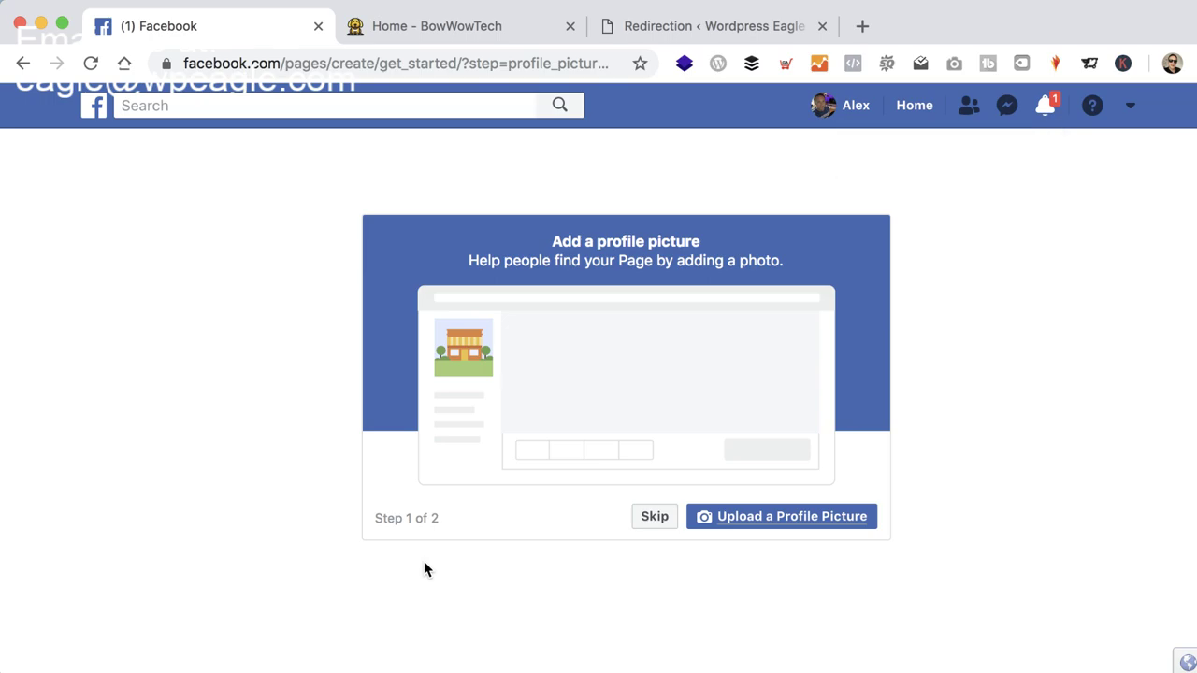
Step: Upload Bowwowlogo FB.jpg from the Social Media folder as the profile picture
{"action": "left_click", "coordinate": [767, 524]}
{"action": "left_click", "coordinate": [609, 99]}
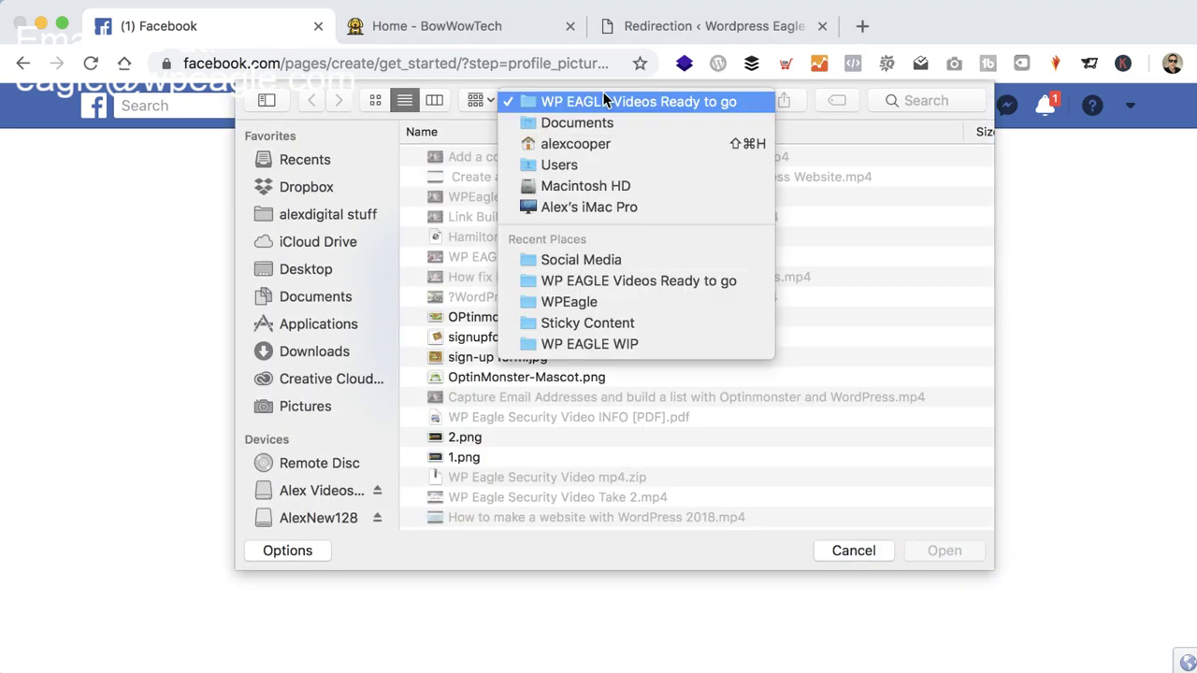
{"action": "left_click", "coordinate": [598, 260]}
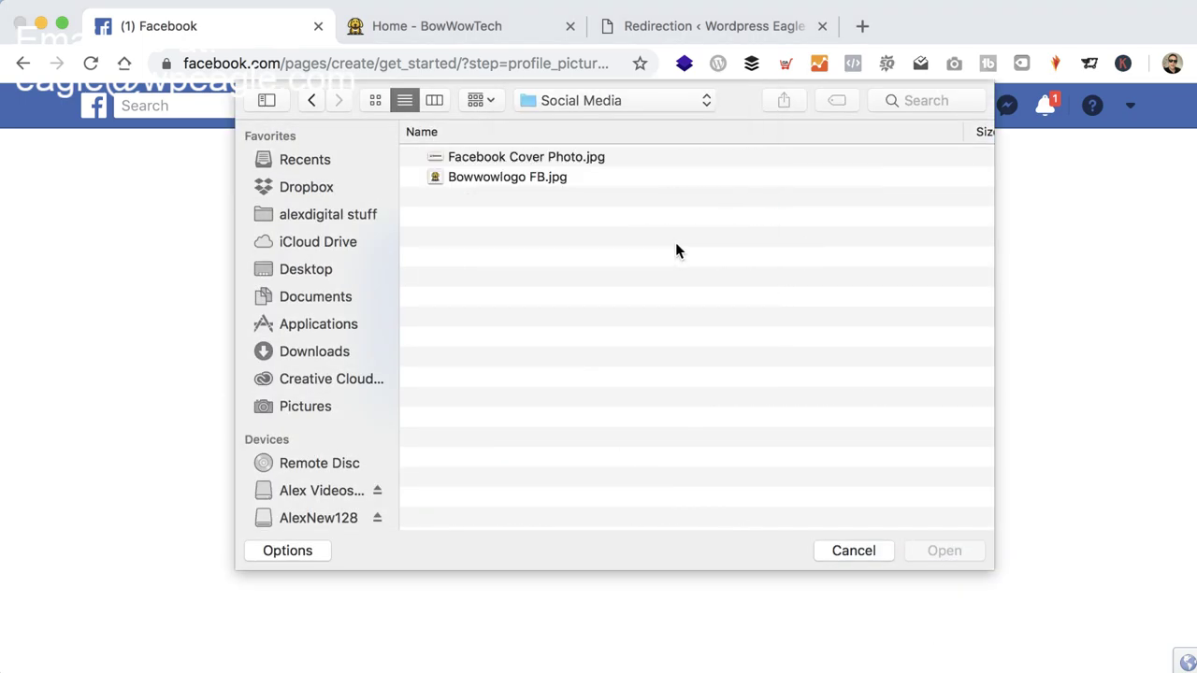
{"action": "left_click", "coordinate": [552, 185]}
{"action": "left_click", "coordinate": [944, 551]}
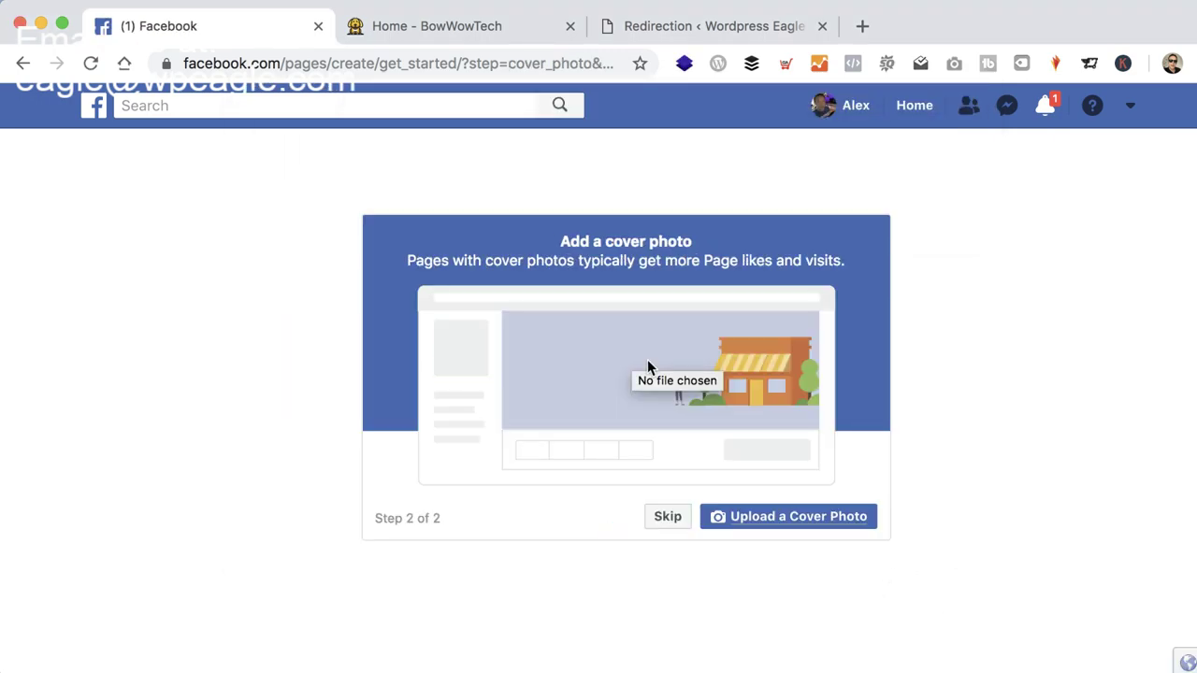
Step: Choose Facebook Cover Photo.jpg as the cover photo
{"action": "left_click", "coordinate": [772, 516]}
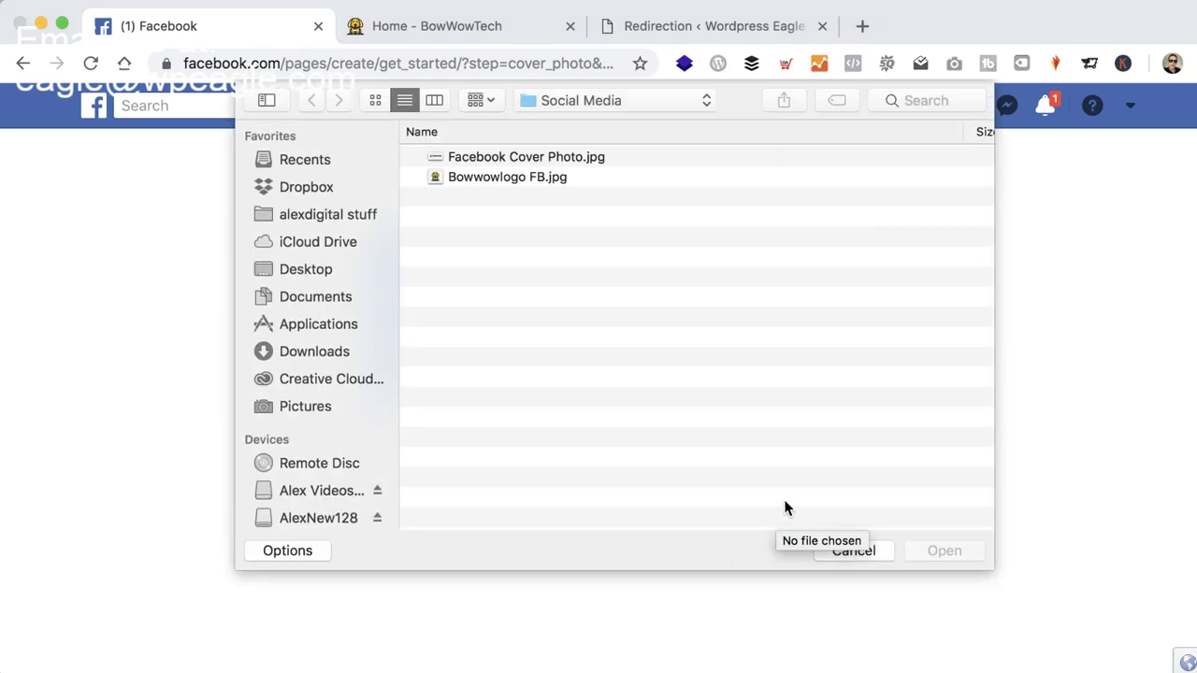
{"action": "left_click", "coordinate": [567, 158]}
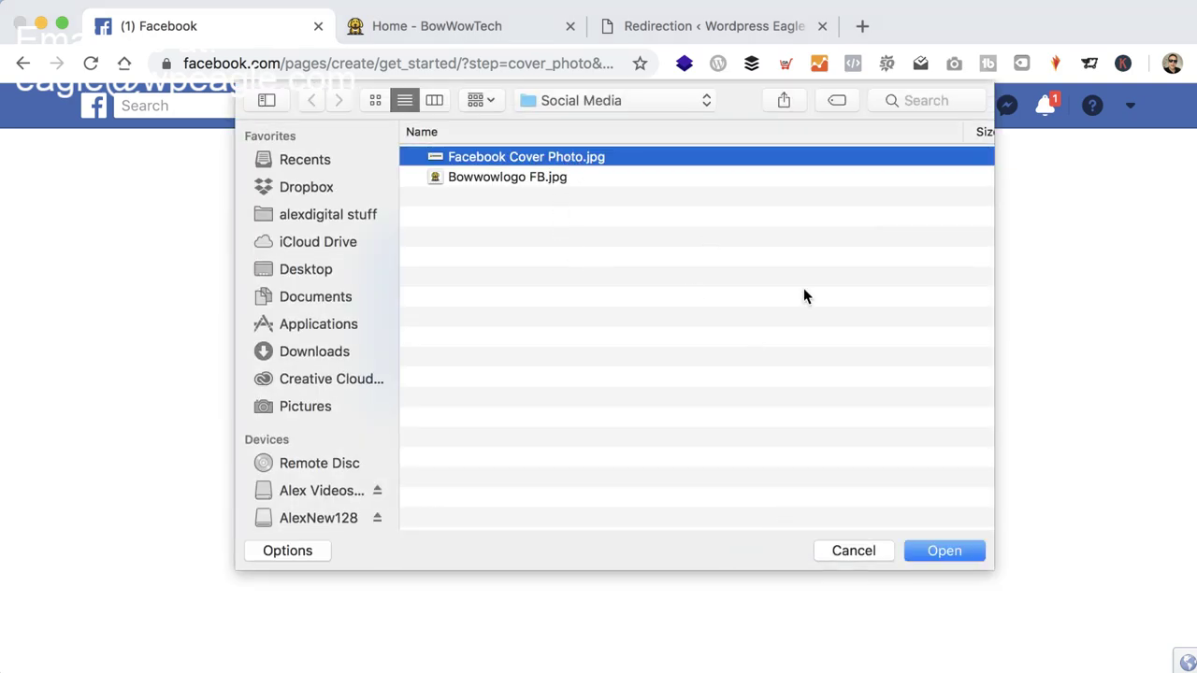
{"action": "left_click", "coordinate": [944, 551]}
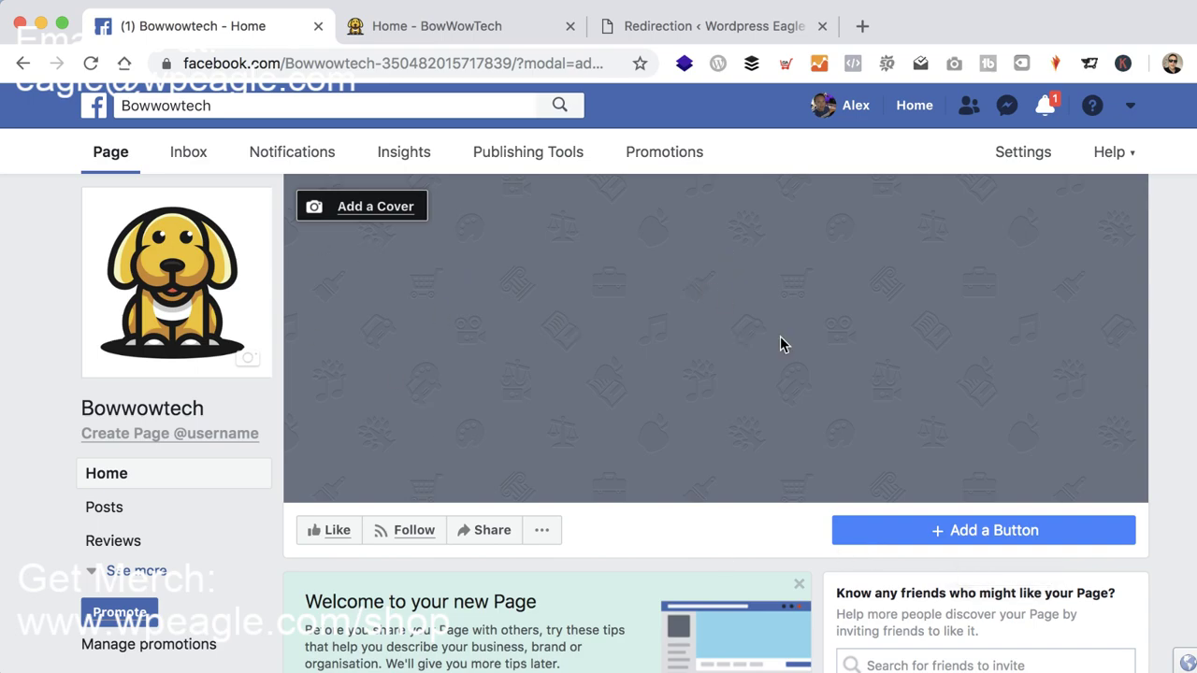
Step: Upload Facebook Cover Photo.jpg as the Page cover and save it
{"action": "scroll", "coordinate": [781, 343], "scroll_direction": "down", "scroll_amount": 5}
{"action": "scroll", "coordinate": [782, 343], "scroll_direction": "up", "scroll_amount": 5}
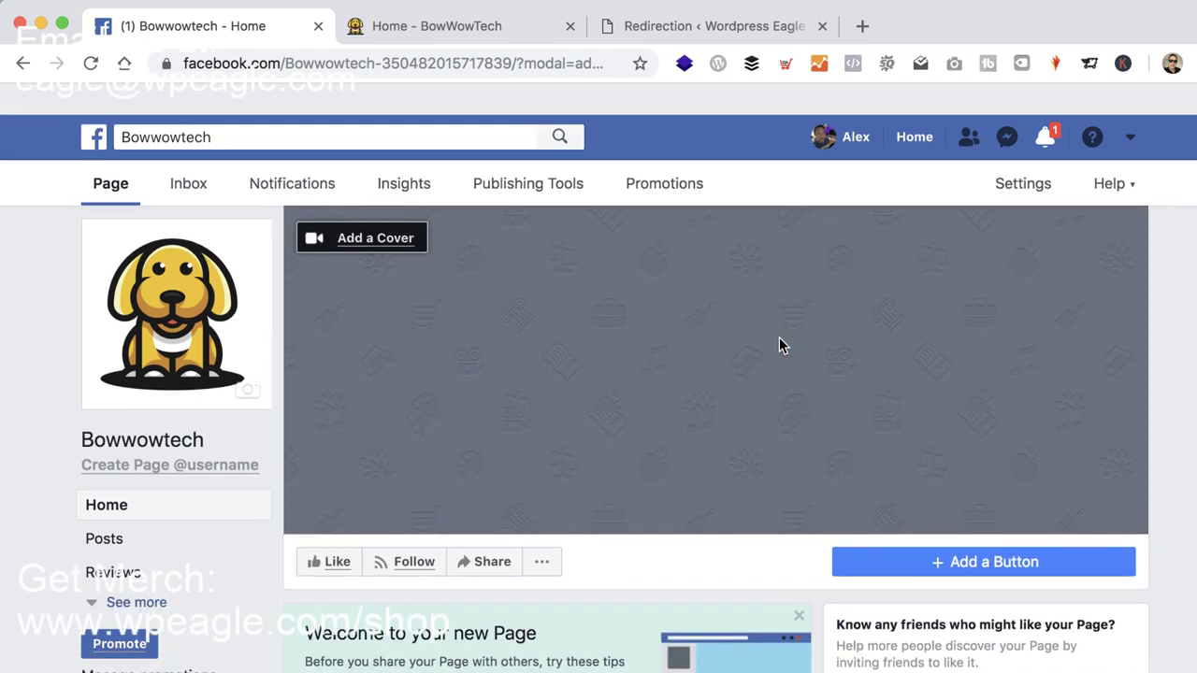
{"action": "left_click", "coordinate": [385, 213]}
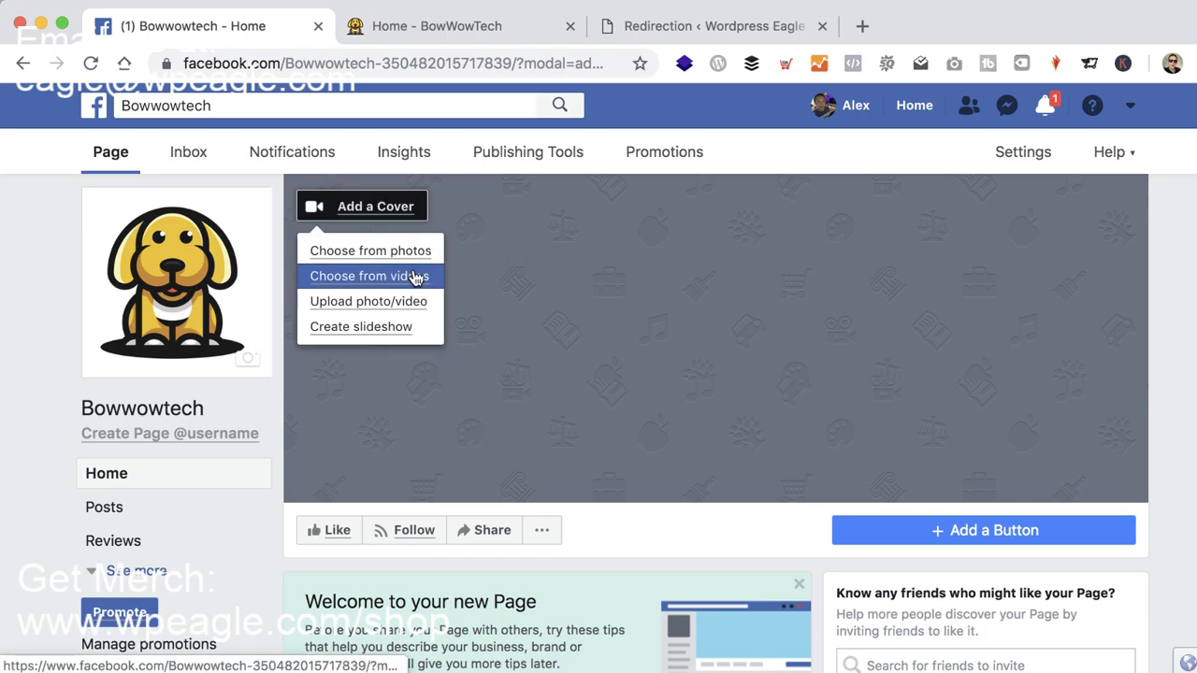
{"action": "left_click", "coordinate": [395, 301]}
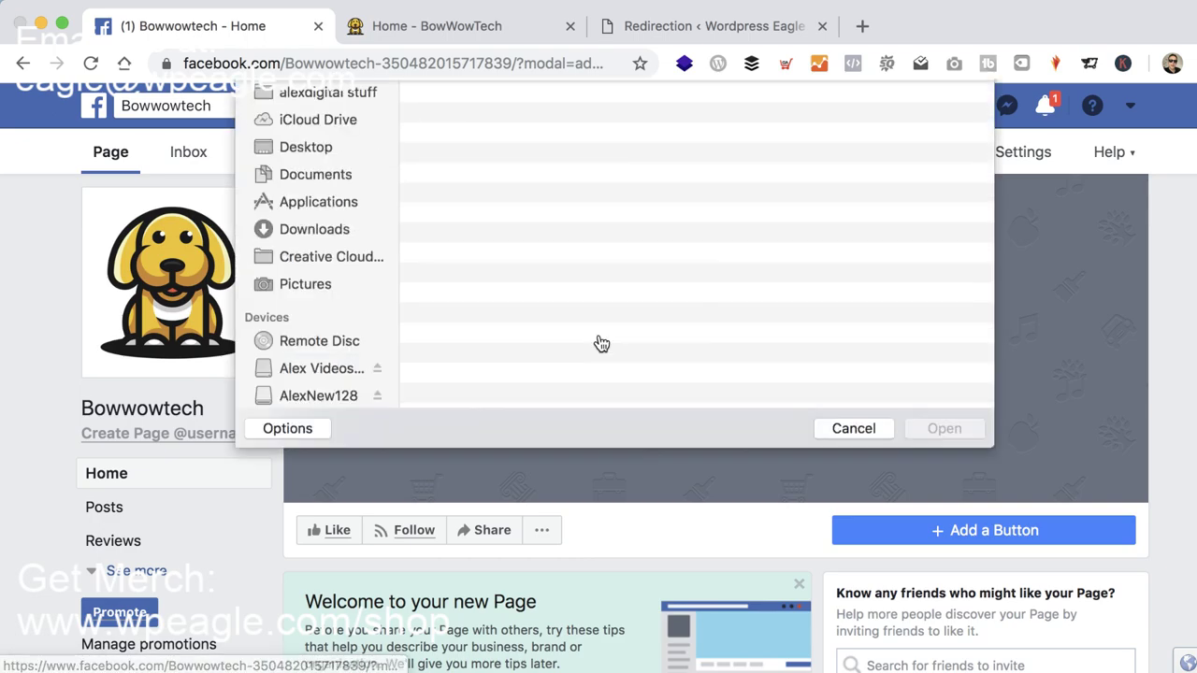
{"action": "double_click", "coordinate": [581, 159]}
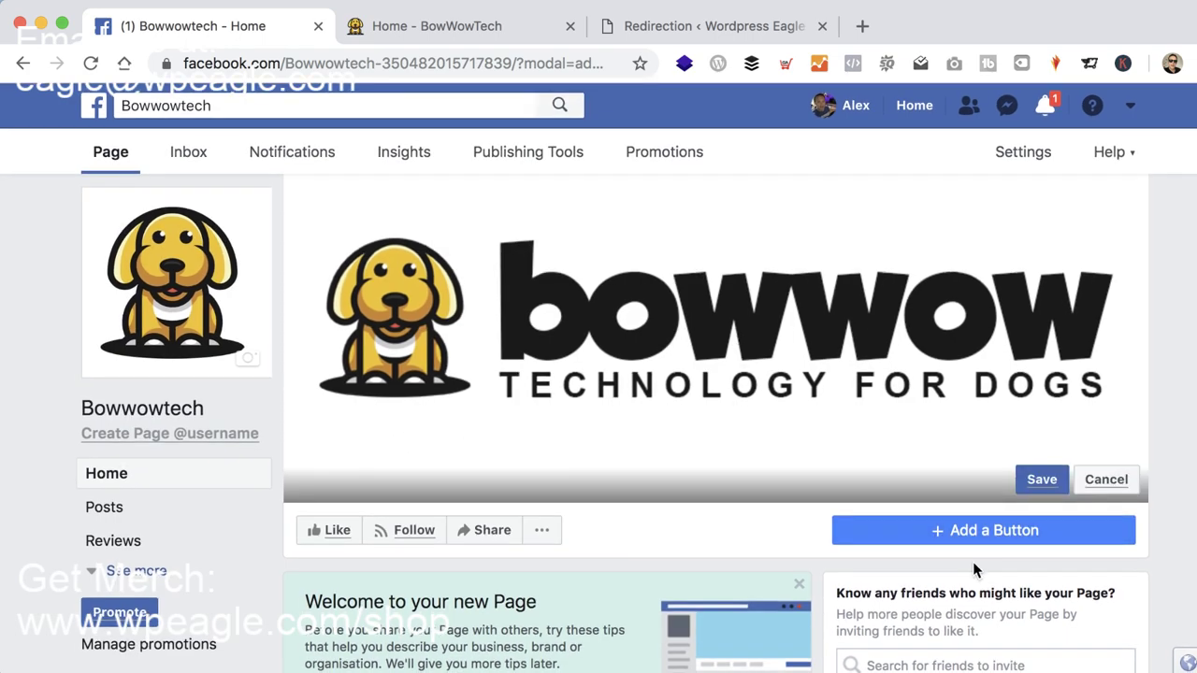
{"action": "left_click", "coordinate": [1040, 479]}
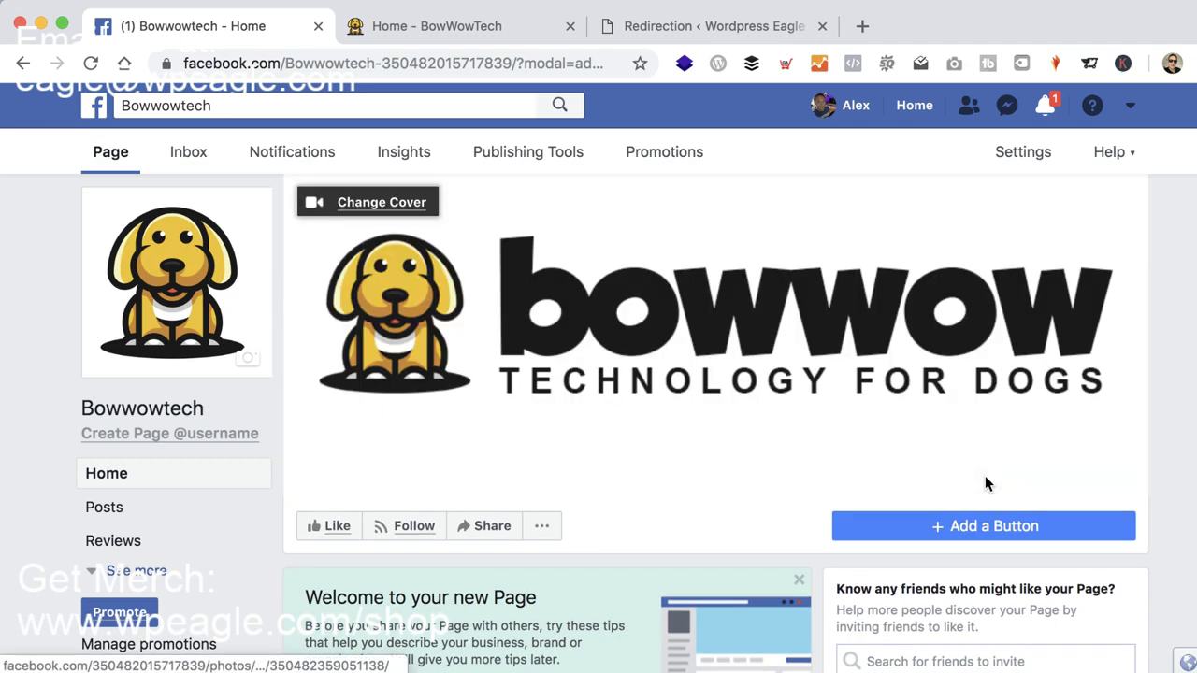
{"action": "left_click", "coordinate": [986, 526]}
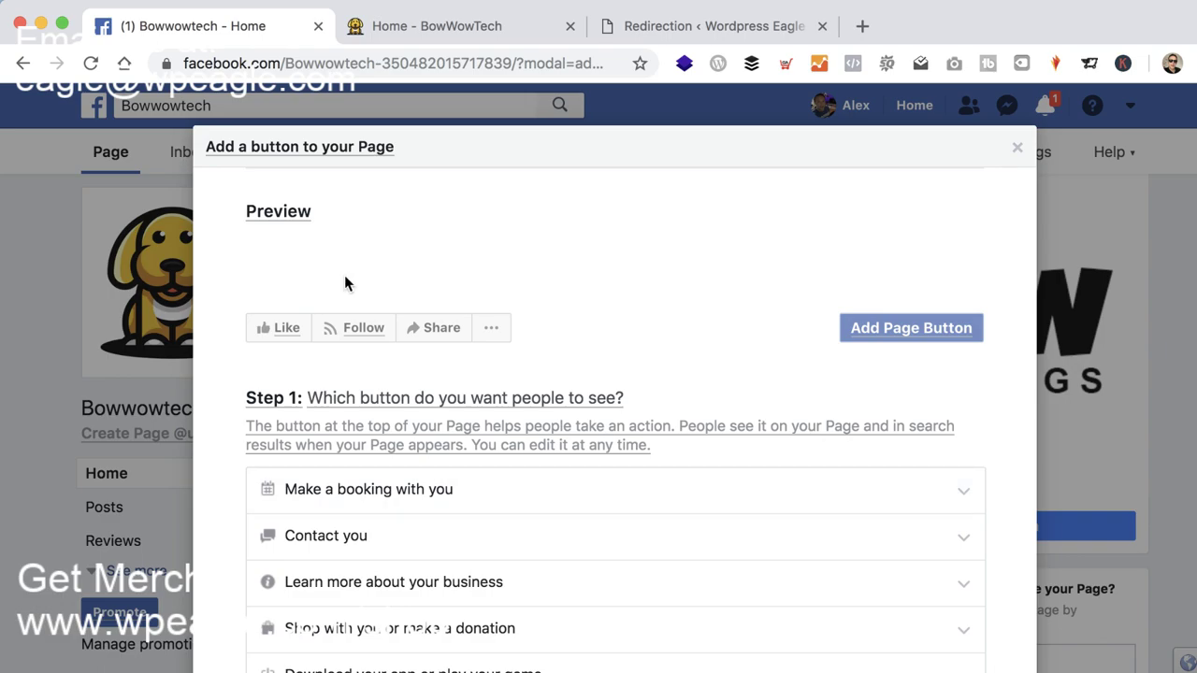
Step: Try a shopping button linked to the Page's Offers section, then back out
{"action": "scroll", "coordinate": [694, 499], "scroll_direction": "down", "scroll_amount": 1}
{"action": "scroll", "coordinate": [694, 499], "scroll_direction": "down", "scroll_amount": 2}
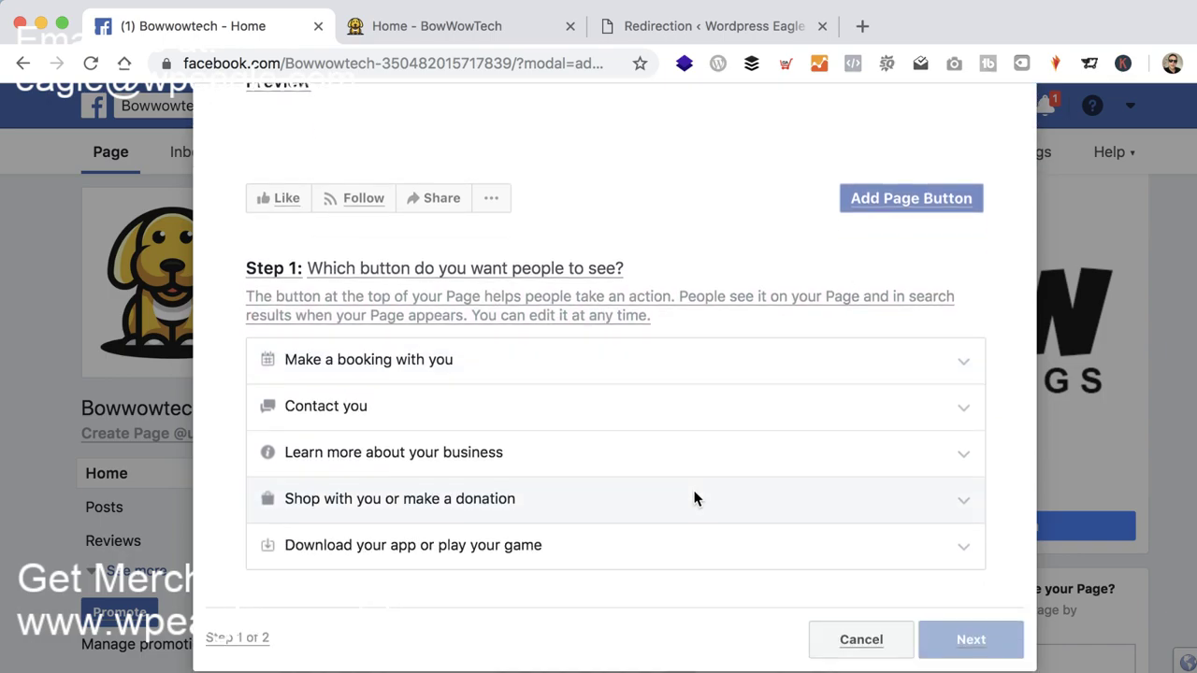
{"action": "left_click", "coordinate": [972, 502]}
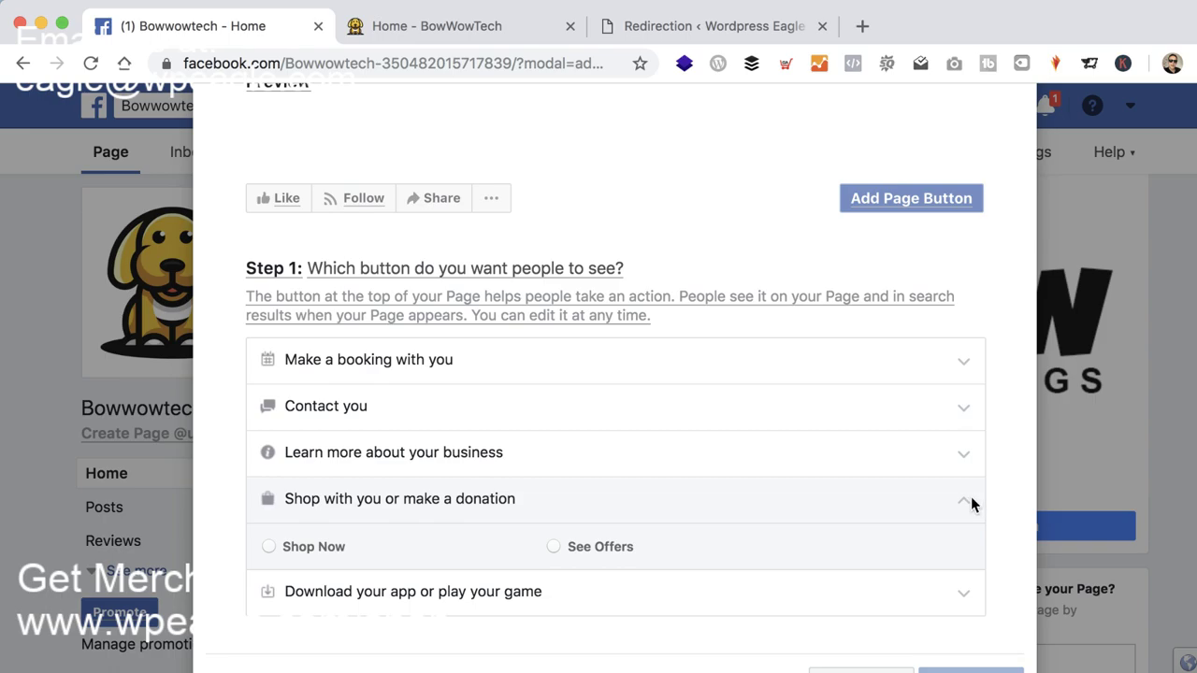
{"action": "scroll", "coordinate": [673, 537], "scroll_direction": "down", "scroll_amount": 2}
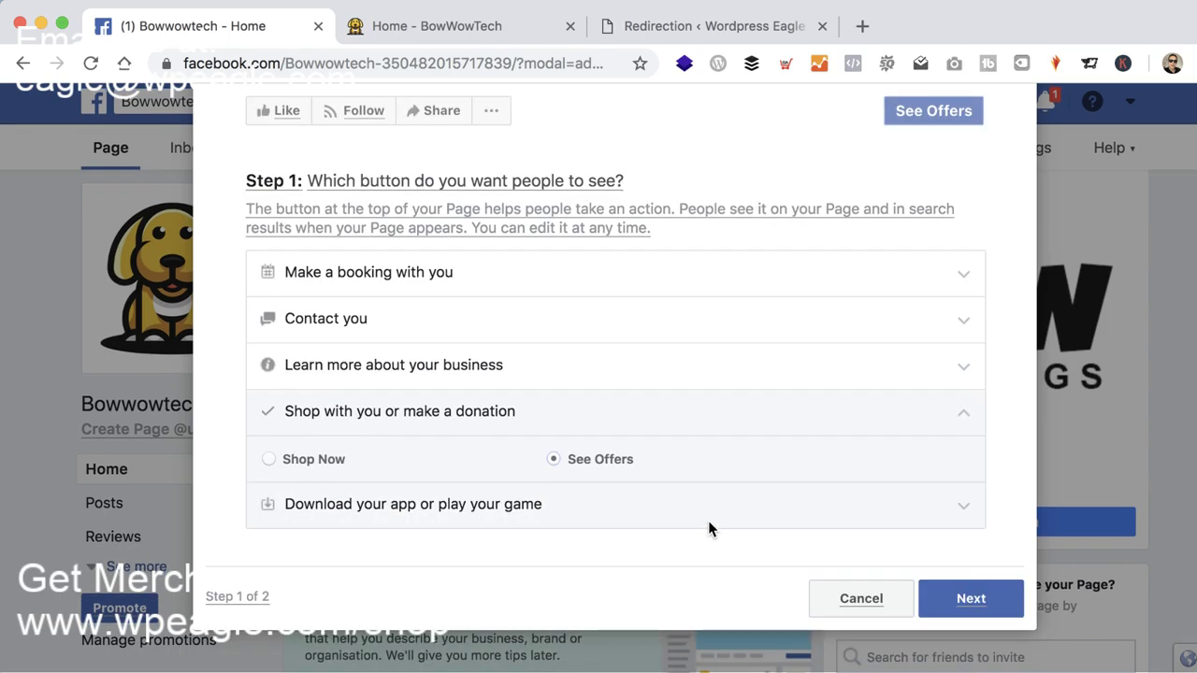
{"action": "left_click", "coordinate": [973, 604]}
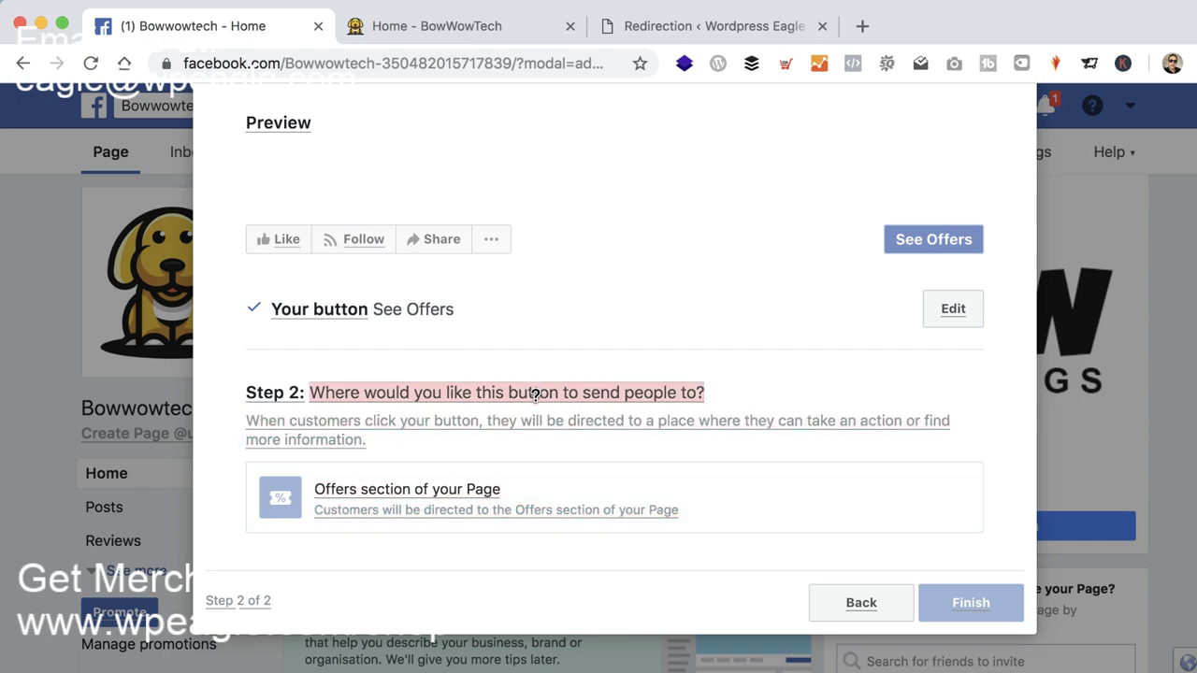
{"action": "left_click", "coordinate": [534, 484]}
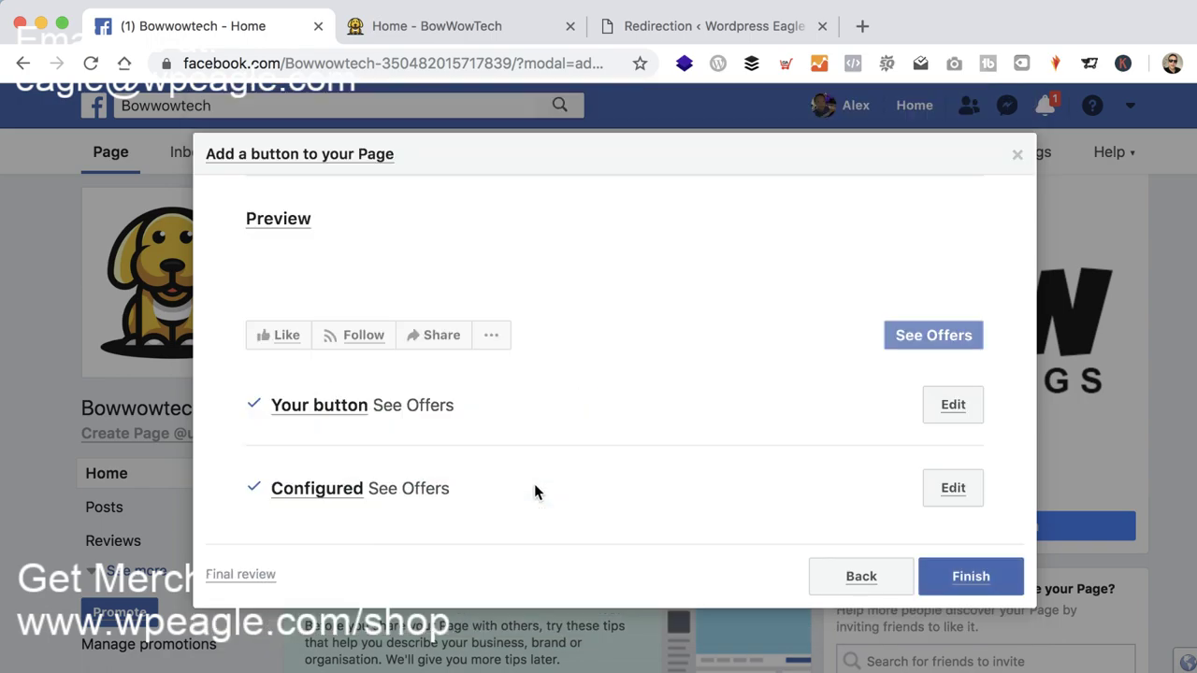
{"action": "left_click", "coordinate": [953, 404]}
{"action": "scroll", "coordinate": [700, 458], "scroll_direction": "down", "scroll_amount": 3}
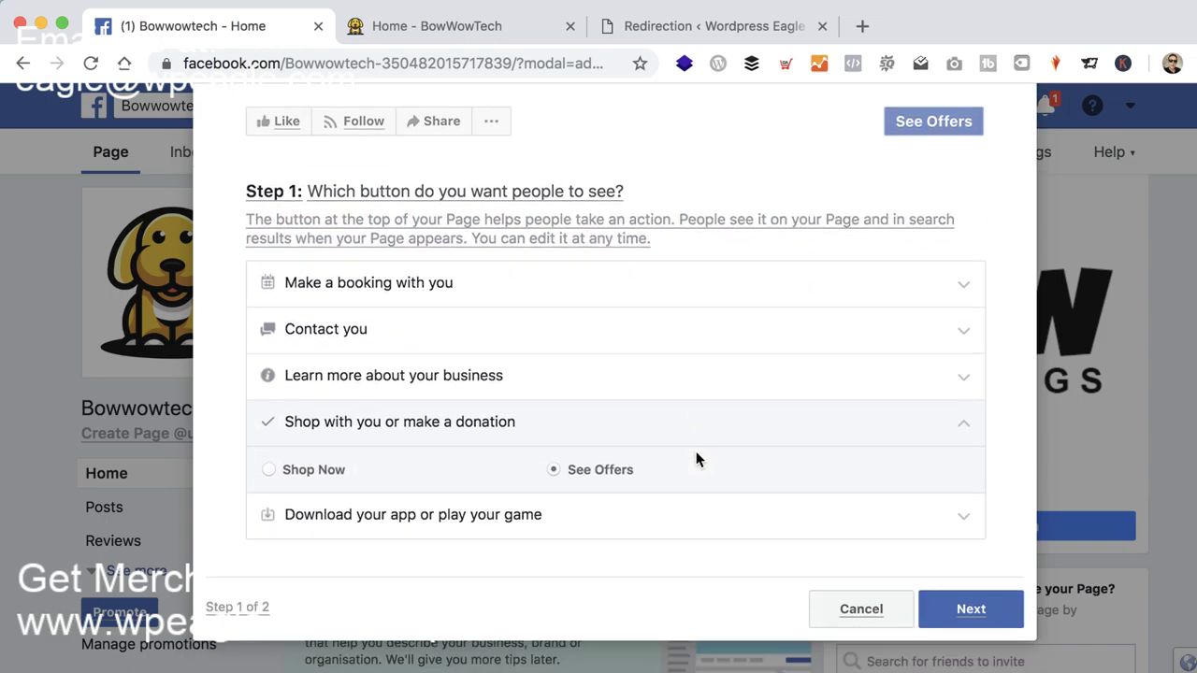
{"action": "left_click", "coordinate": [969, 598]}
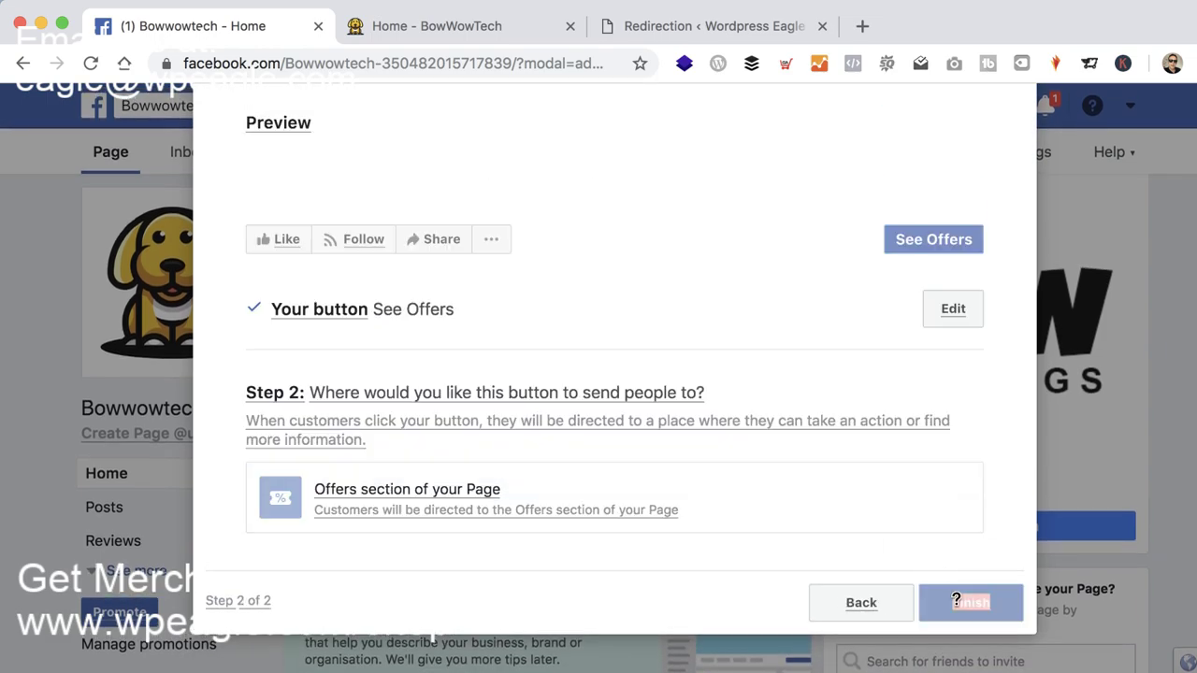
{"action": "triple_click", "coordinate": [479, 488]}
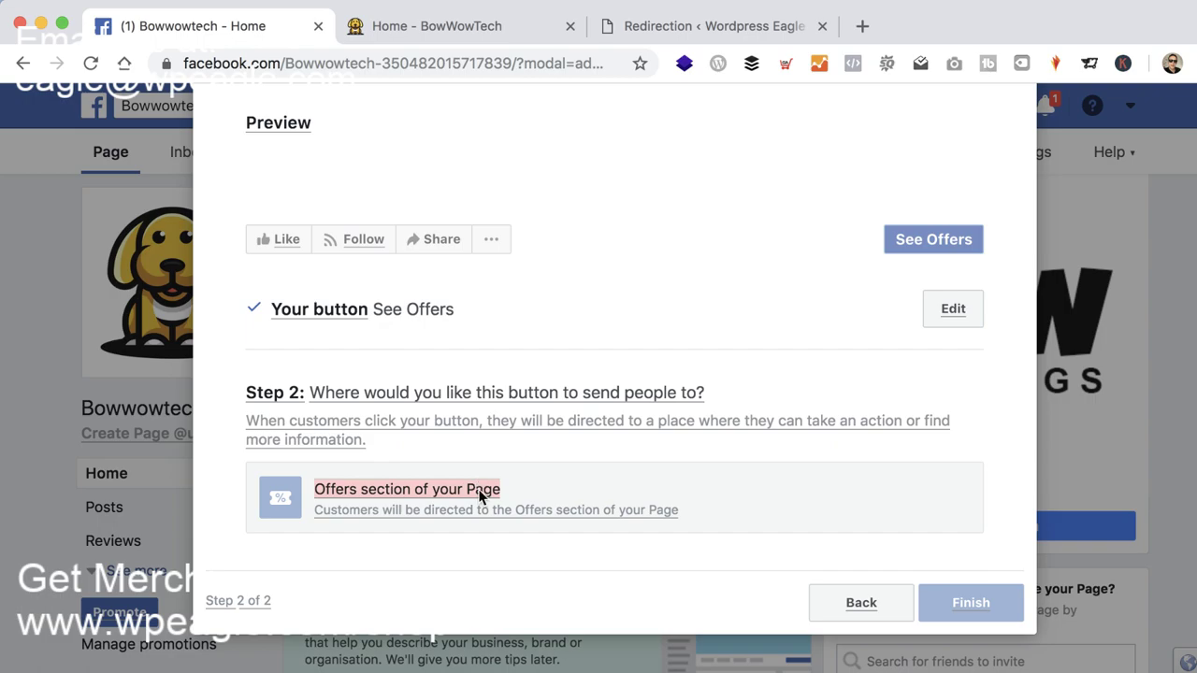
{"action": "left_click", "coordinate": [479, 493]}
{"action": "left_click", "coordinate": [856, 568]}
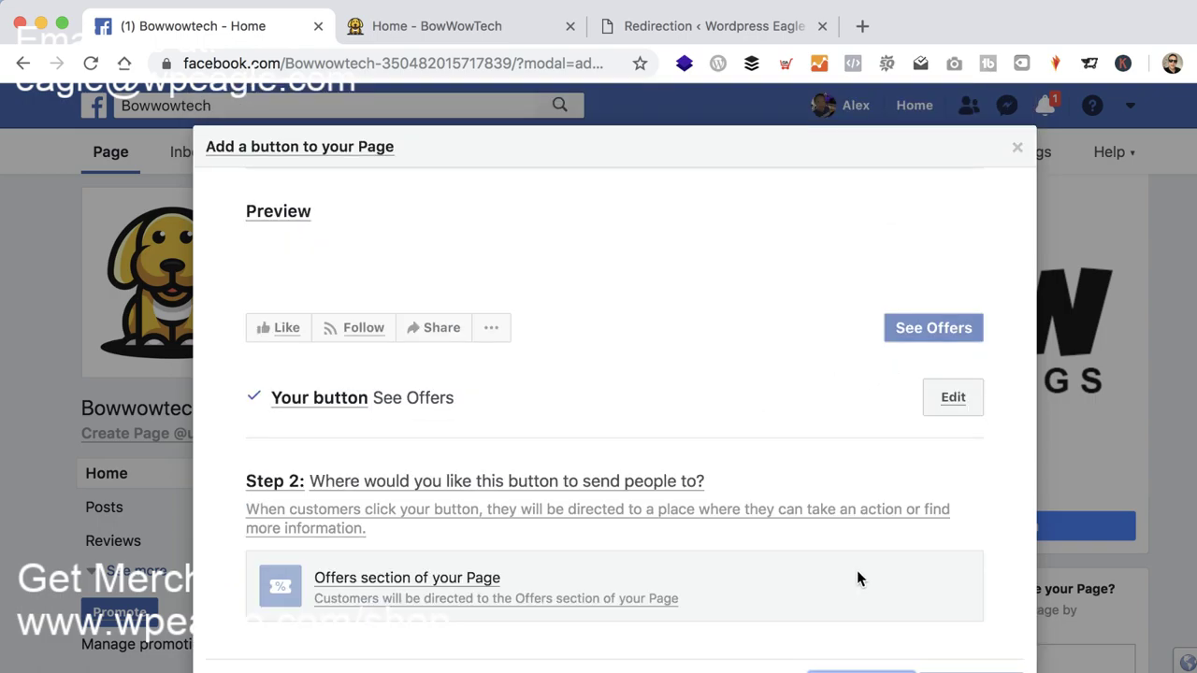
{"action": "left_click", "coordinate": [846, 603]}
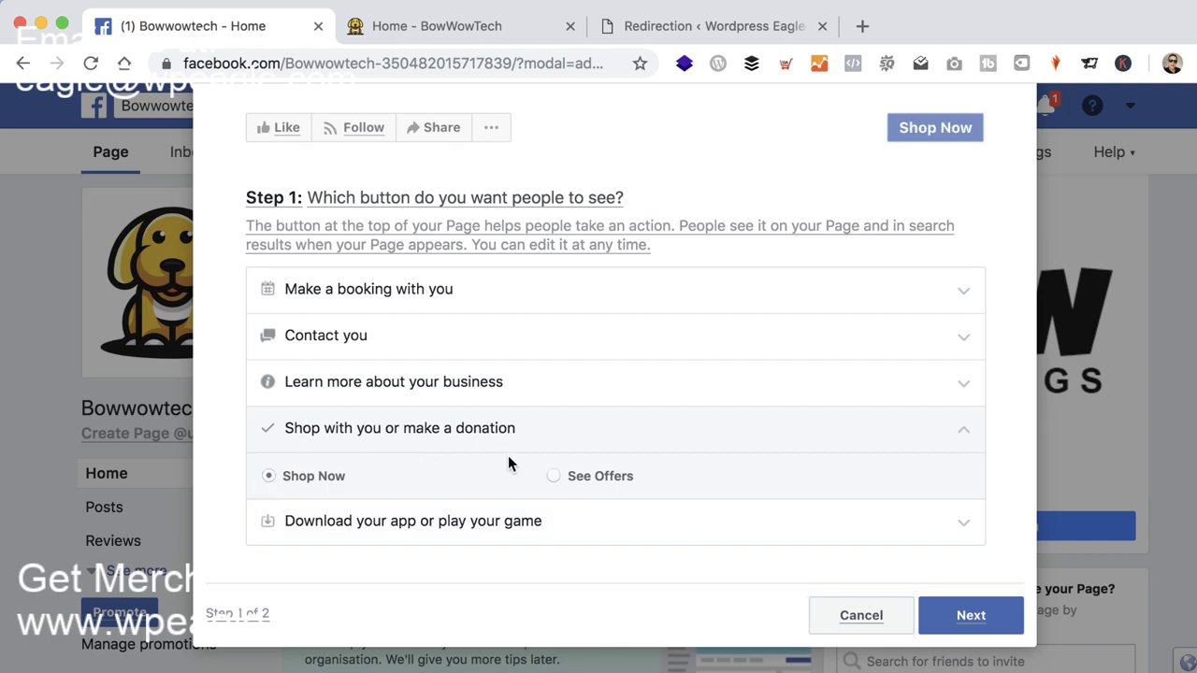
Step: After briefly trying Learn More, make it a Shop Now button leading to a website link
{"action": "left_click", "coordinate": [620, 382]}
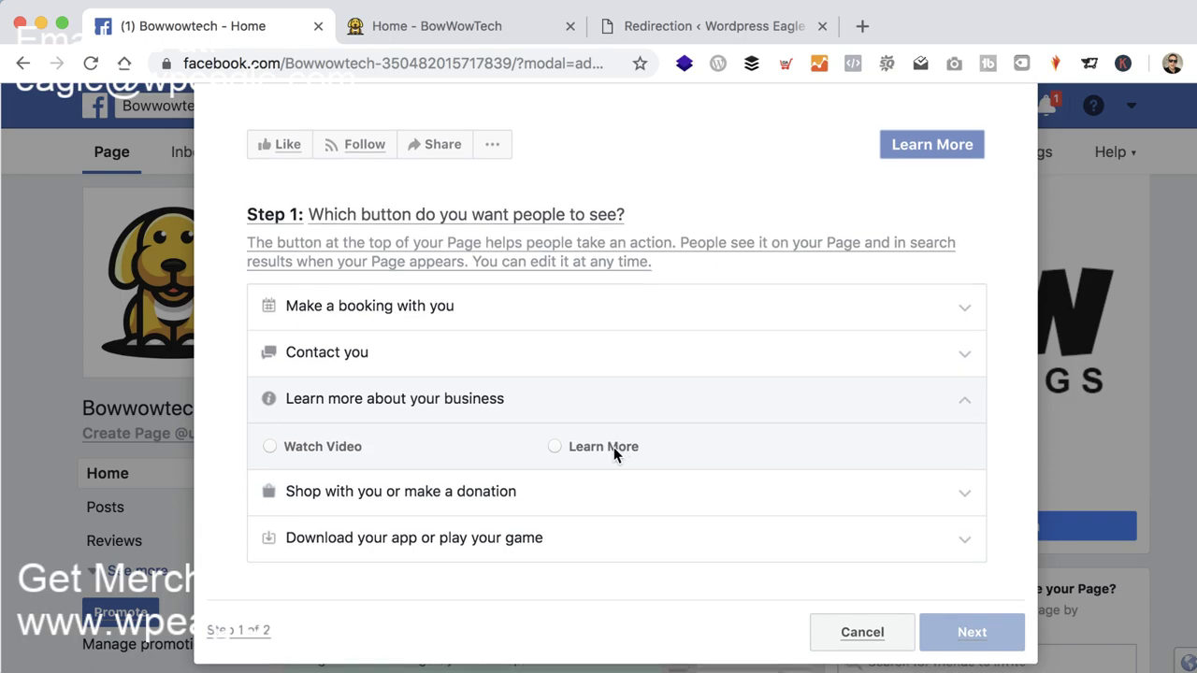
{"action": "left_click", "coordinate": [608, 446]}
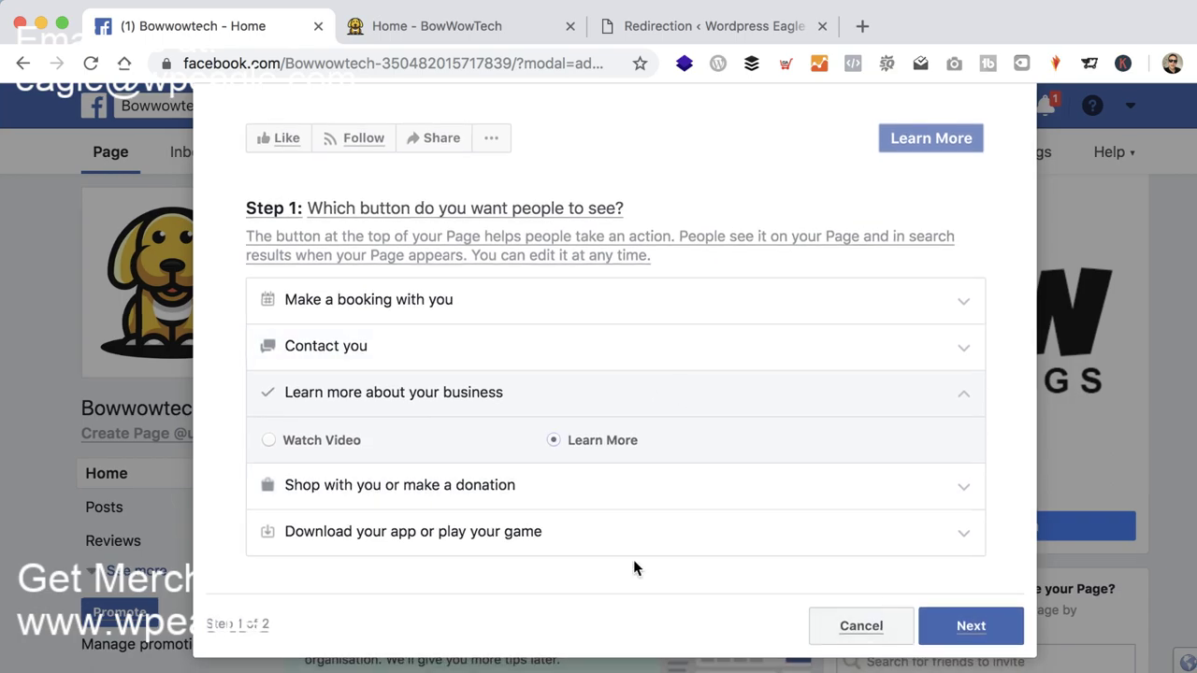
{"action": "left_click", "coordinate": [538, 489]}
{"action": "left_click", "coordinate": [296, 487]}
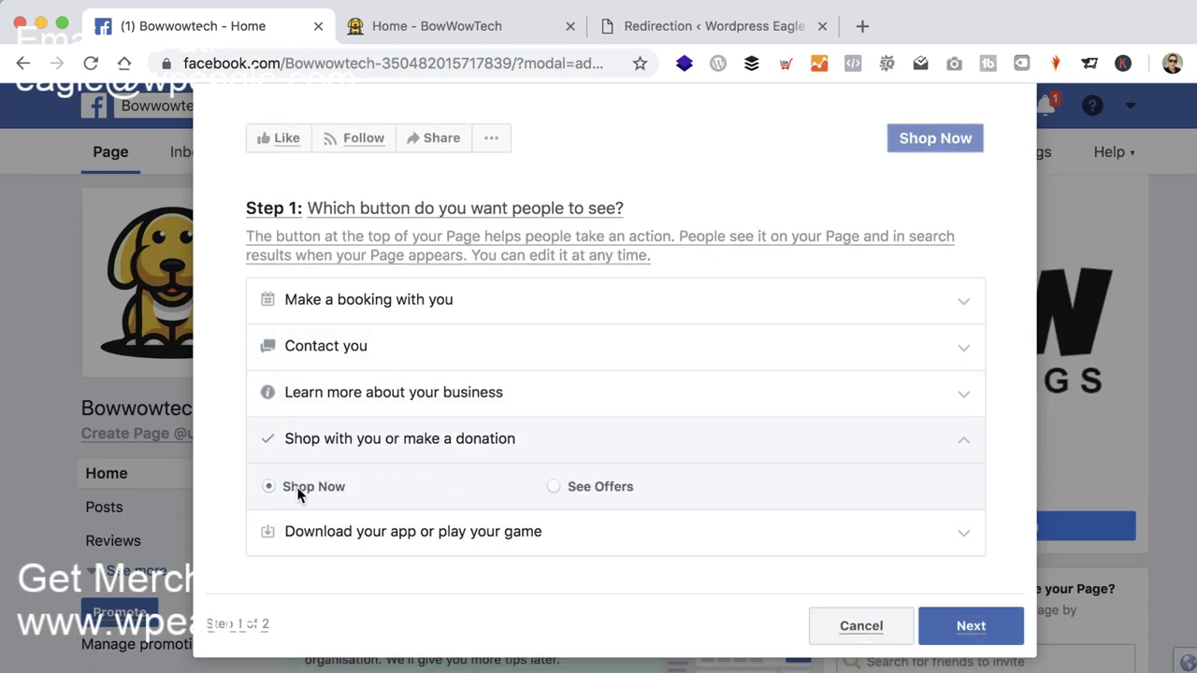
{"action": "left_click", "coordinate": [996, 636]}
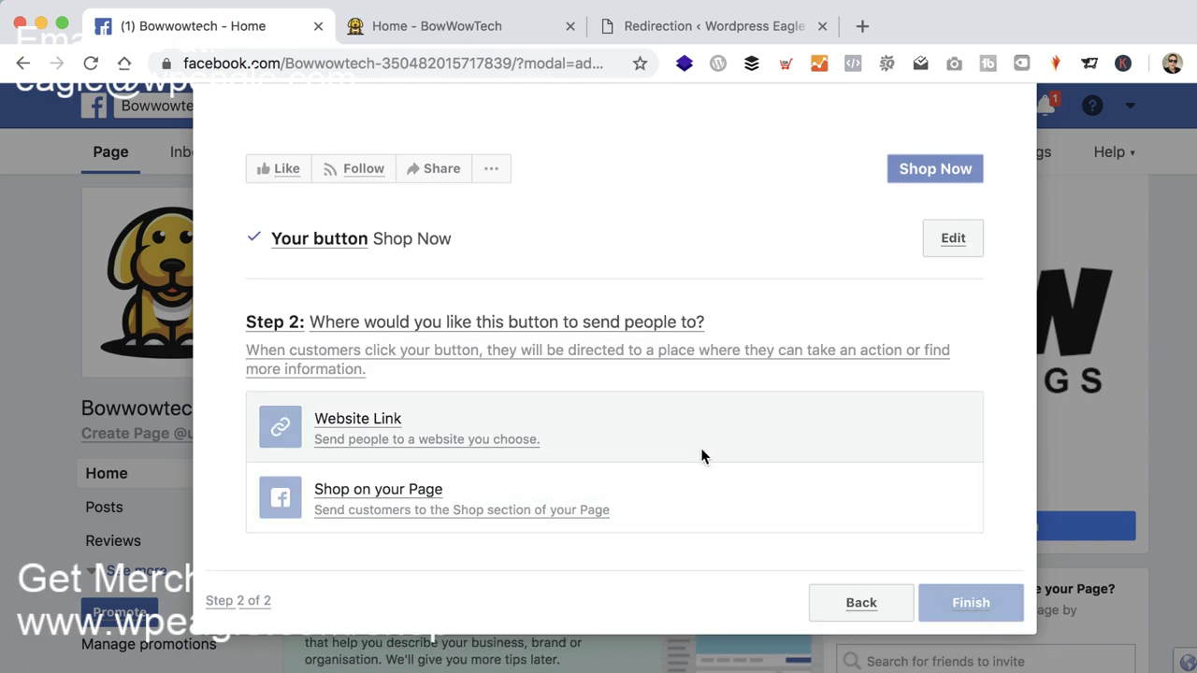
{"action": "left_click", "coordinate": [650, 438]}
Step: Link the Shop Now button to bowwowtech.co.uk and finish adding it
{"action": "left_click", "coordinate": [515, 97]}
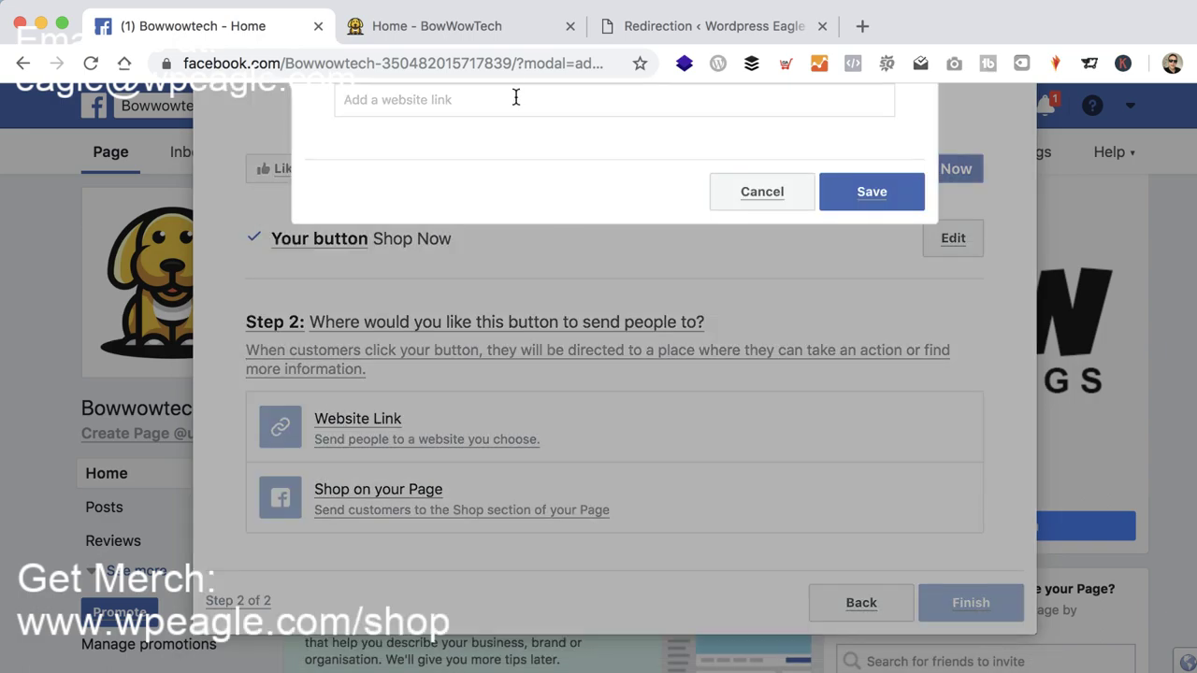
{"action": "type", "text": "w"}
{"action": "key", "text": "BackSpace"}
{"action": "type", "text": "b"}
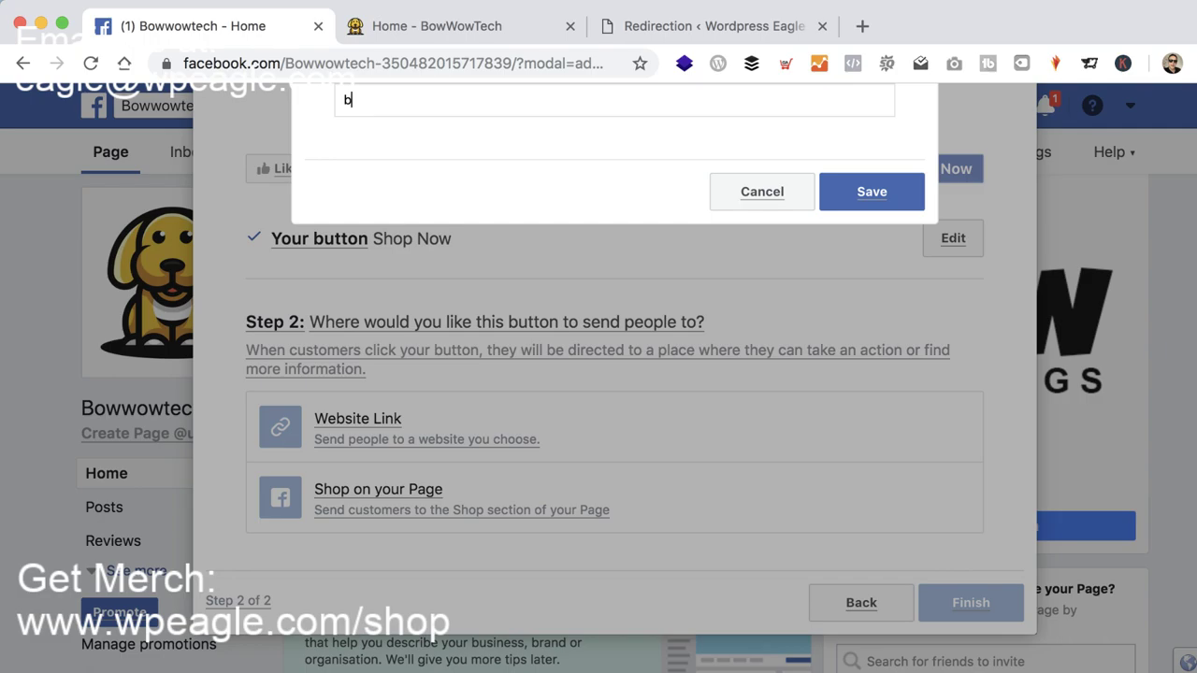
{"action": "type", "text": "owwowtech.co.uk"}
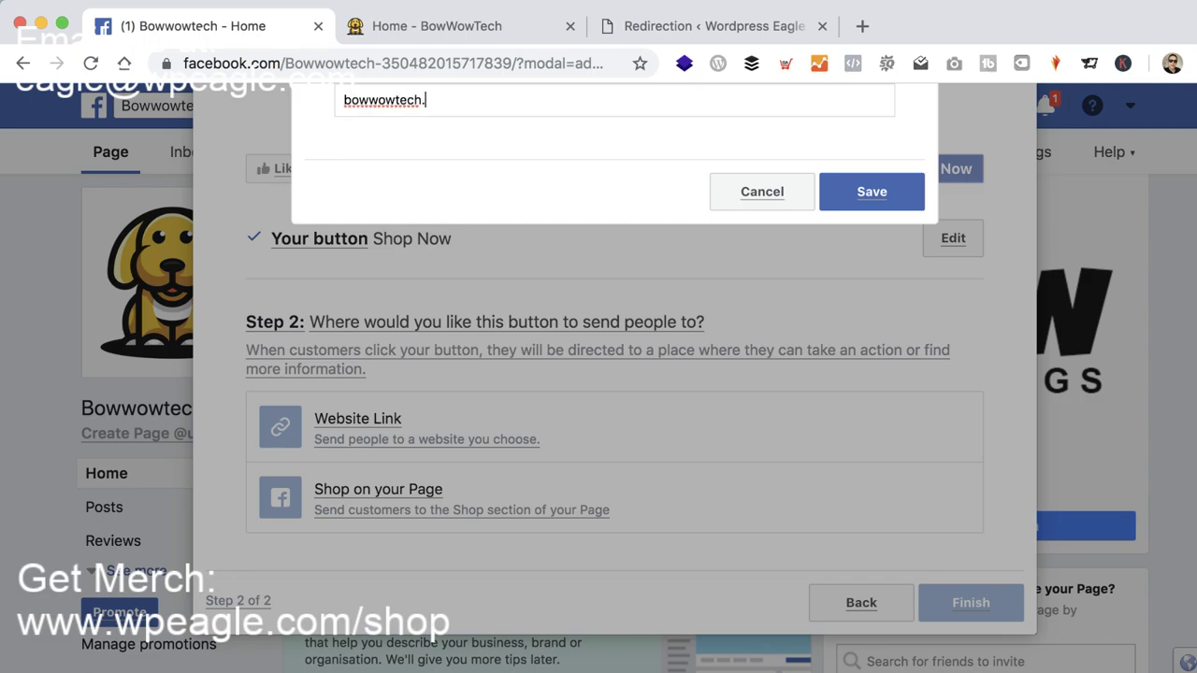
{"action": "left_click", "coordinate": [872, 193]}
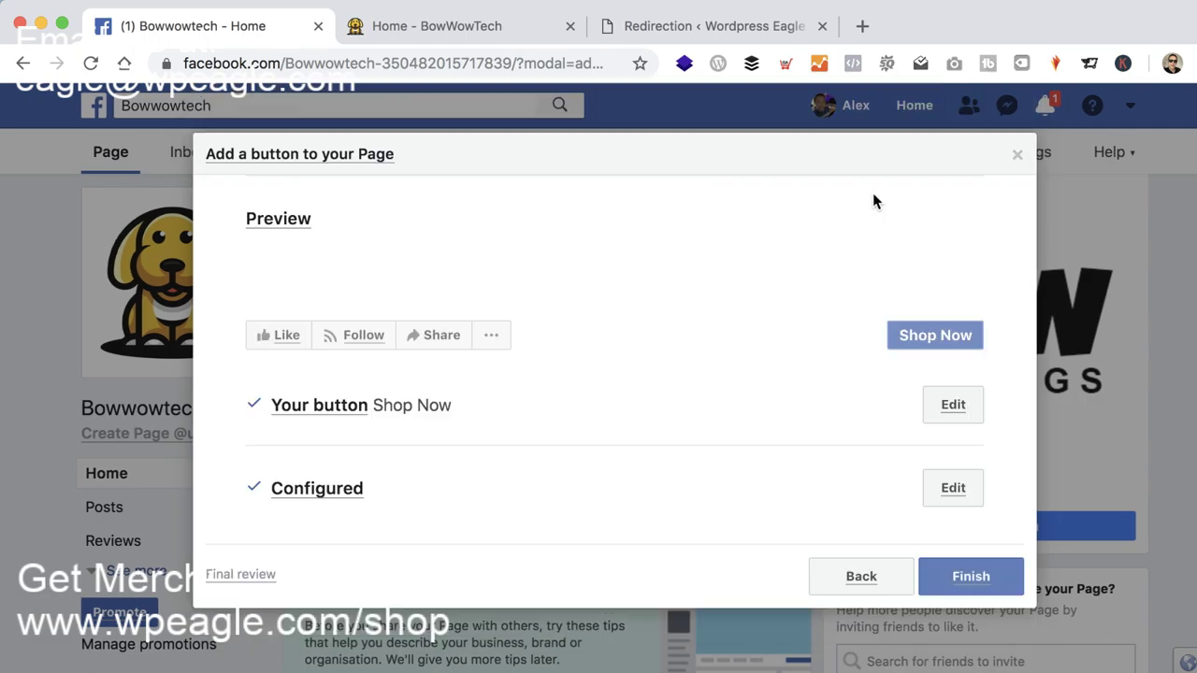
{"action": "left_click", "coordinate": [973, 599]}
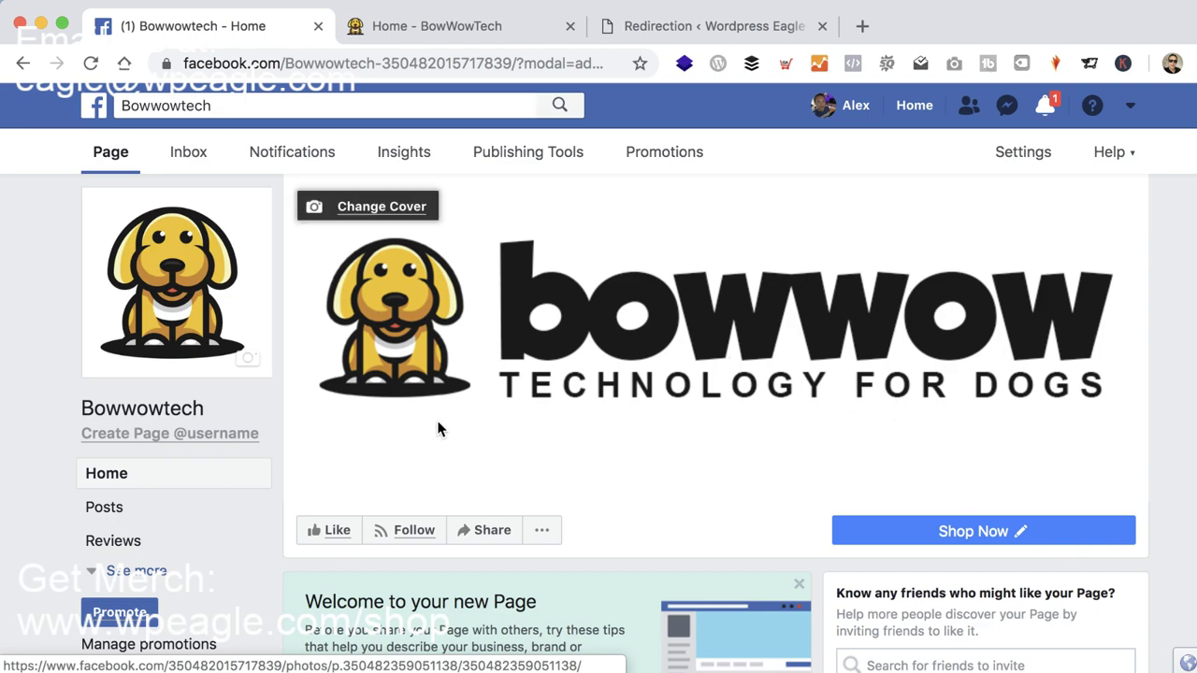
{"action": "left_click", "coordinate": [200, 435]}
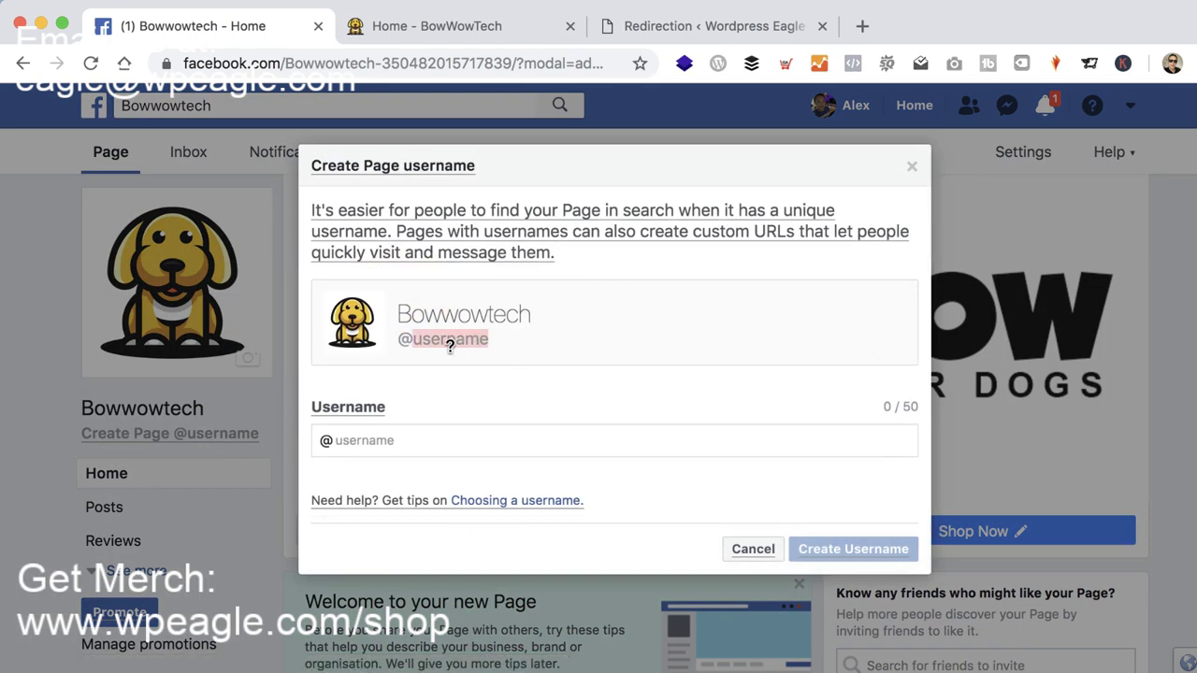
{"action": "left_click", "coordinate": [424, 440]}
{"action": "type", "text": "bow"}
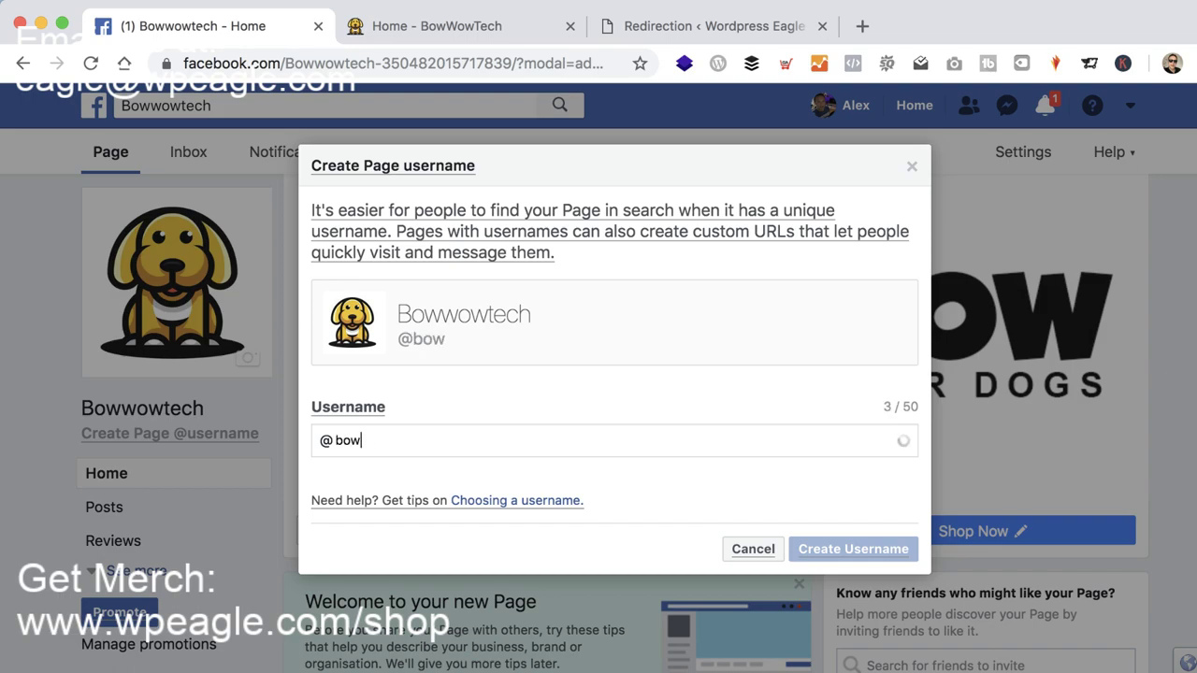
{"action": "type", "text": "wo2"}
{"action": "type", "text": "tech"}
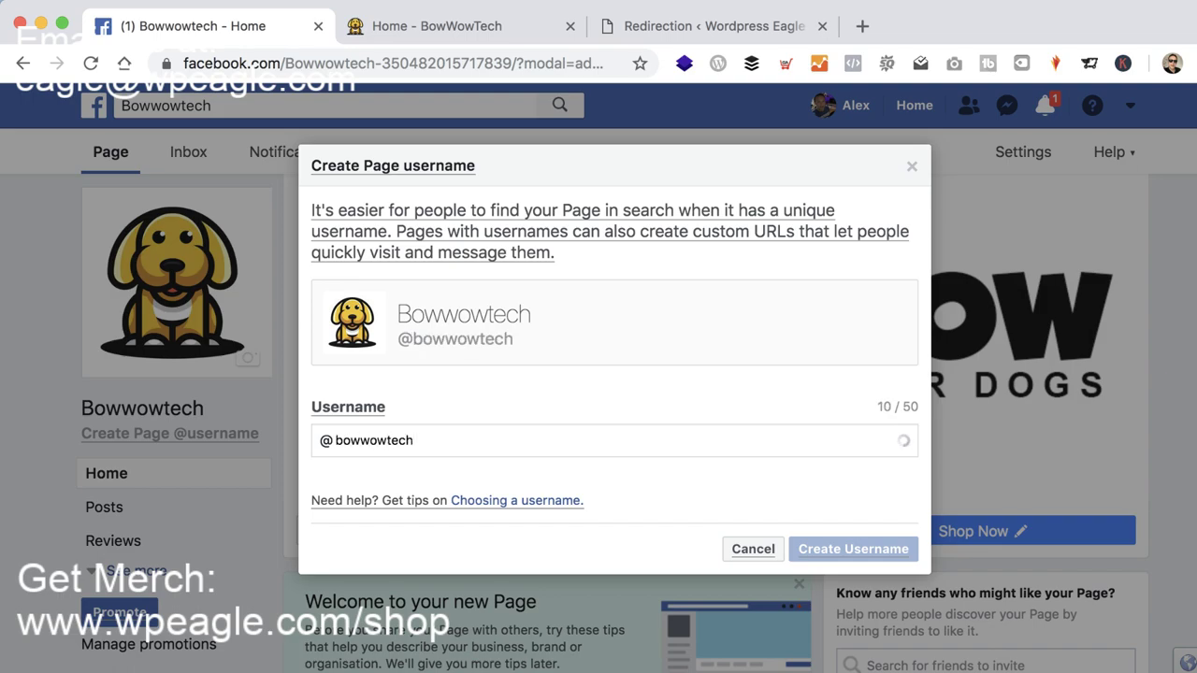
{"action": "left_click", "coordinate": [866, 550]}
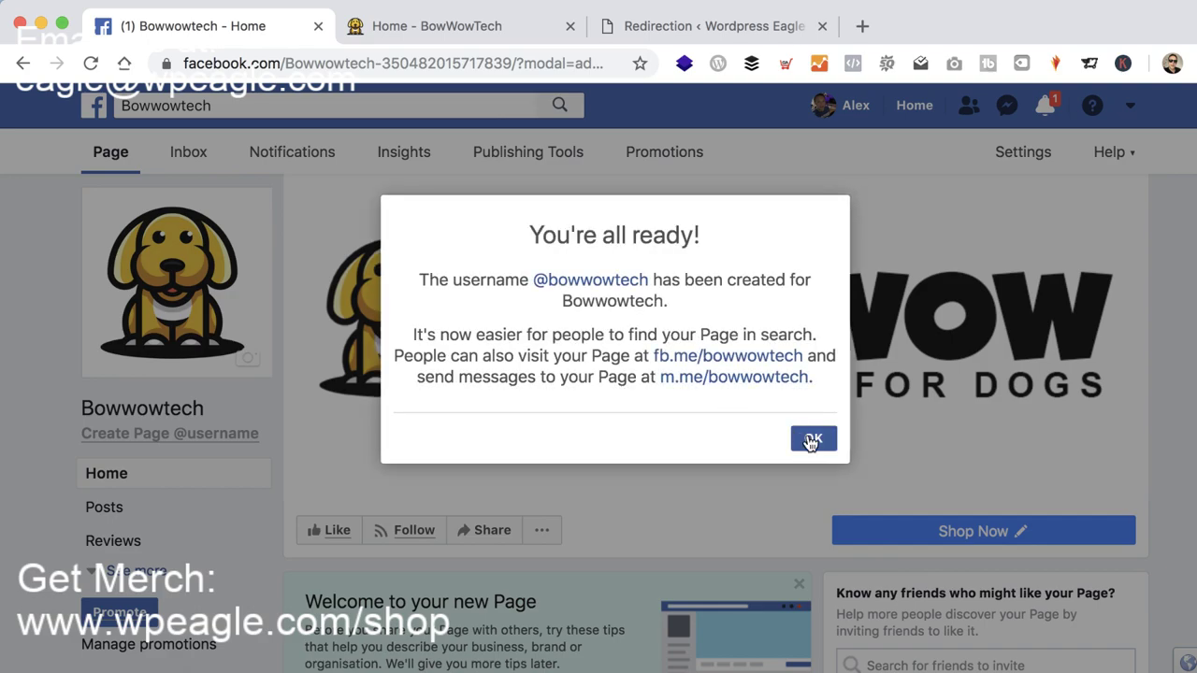
{"action": "left_click", "coordinate": [812, 442]}
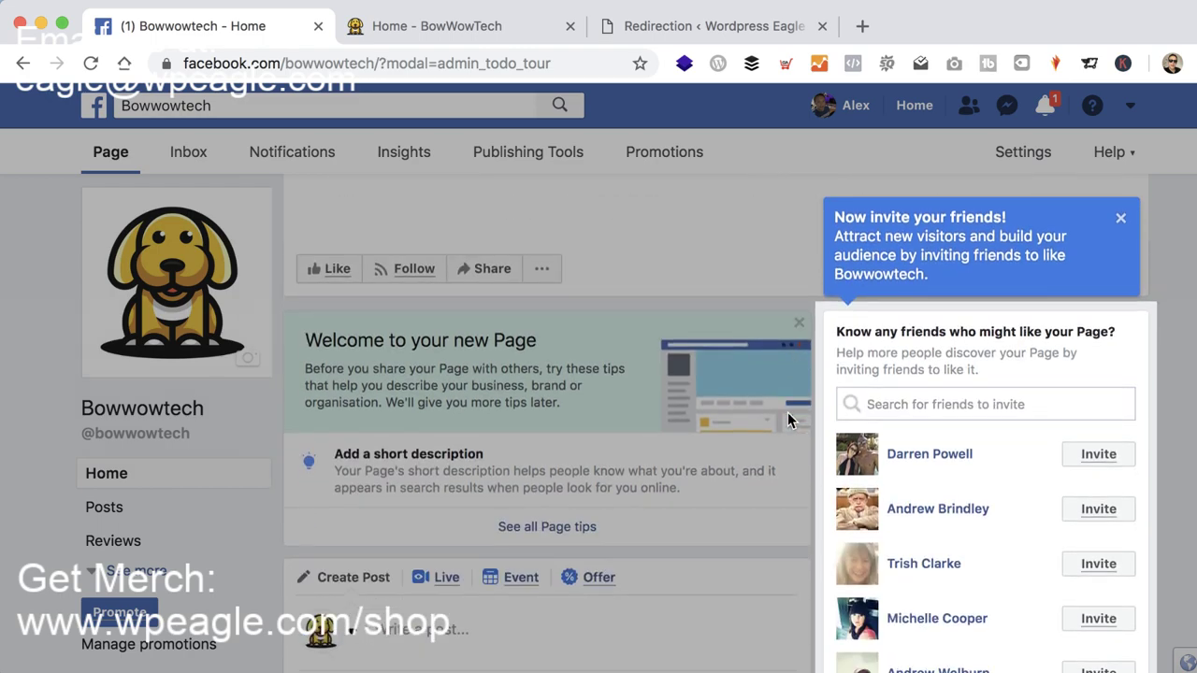
{"action": "left_click", "coordinate": [707, 401]}
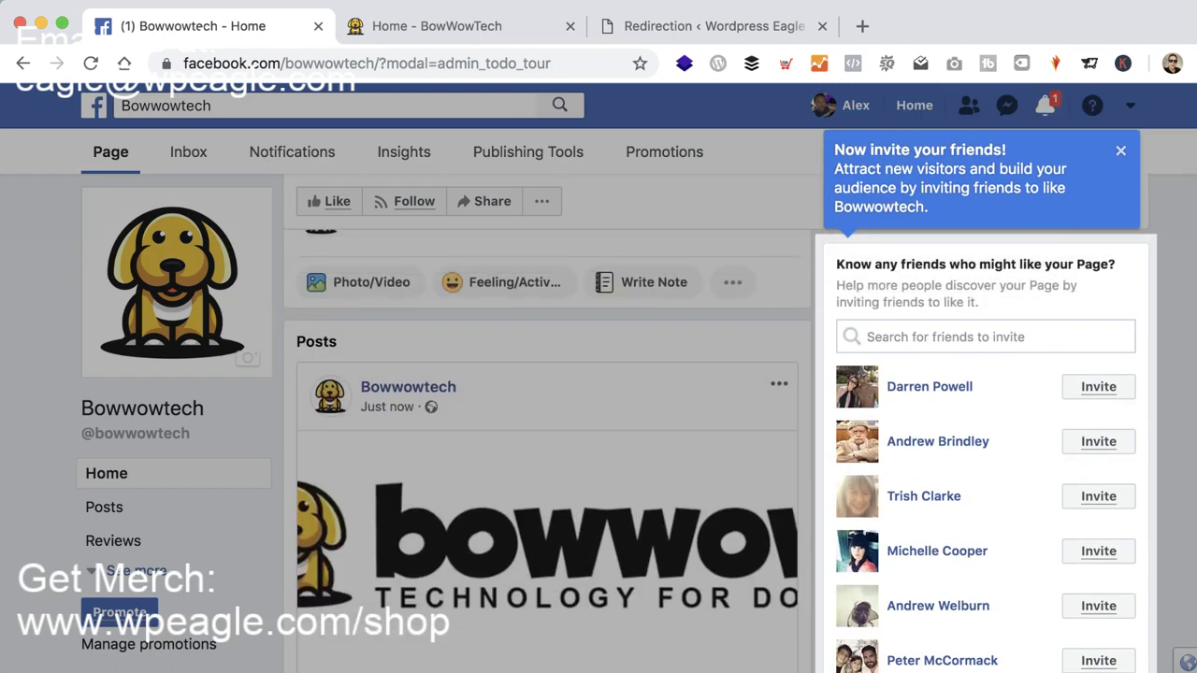
Step: Dismiss the invite-friends tip and delete the Shop Now post
{"action": "left_click", "coordinate": [1124, 153]}
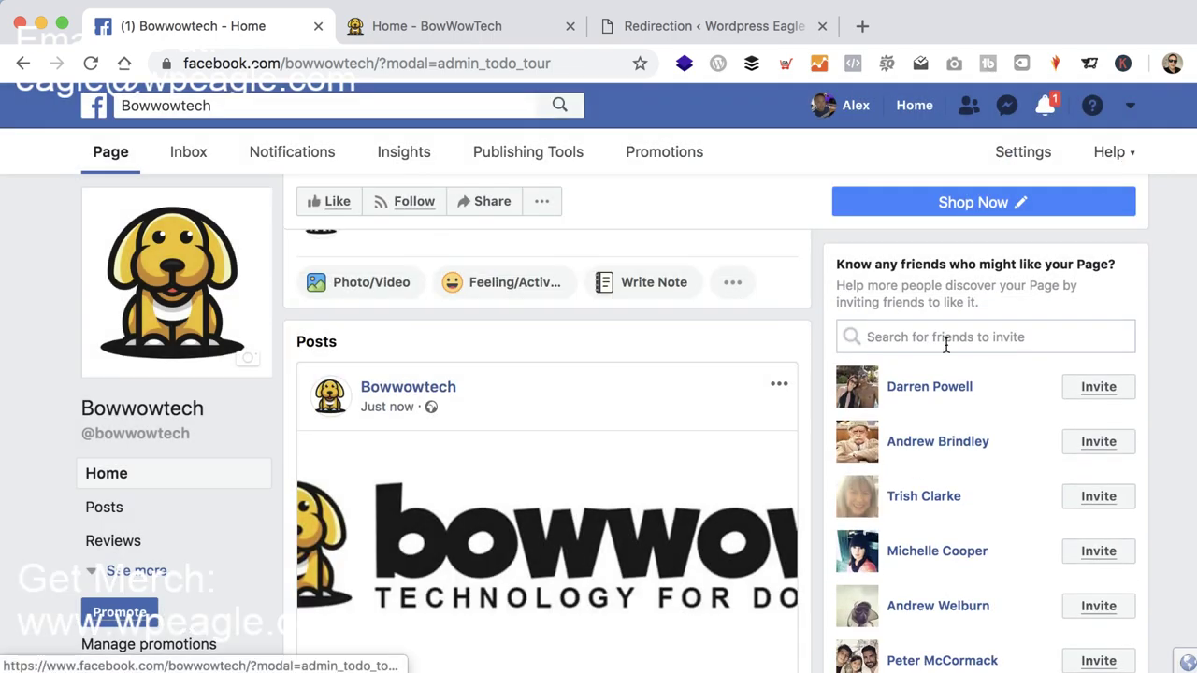
{"action": "scroll", "coordinate": [696, 389], "scroll_direction": "down", "scroll_amount": 3}
{"action": "scroll", "coordinate": [697, 399], "scroll_direction": "up", "scroll_amount": 2}
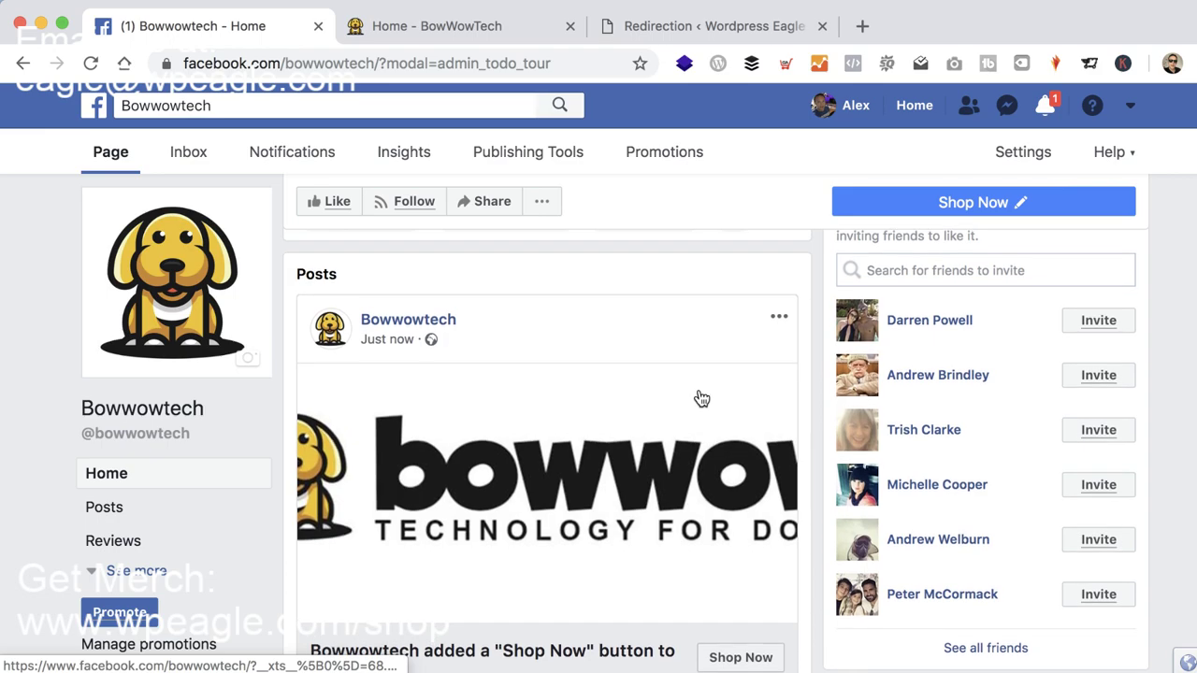
{"action": "scroll", "coordinate": [647, 404], "scroll_direction": "down", "scroll_amount": 4}
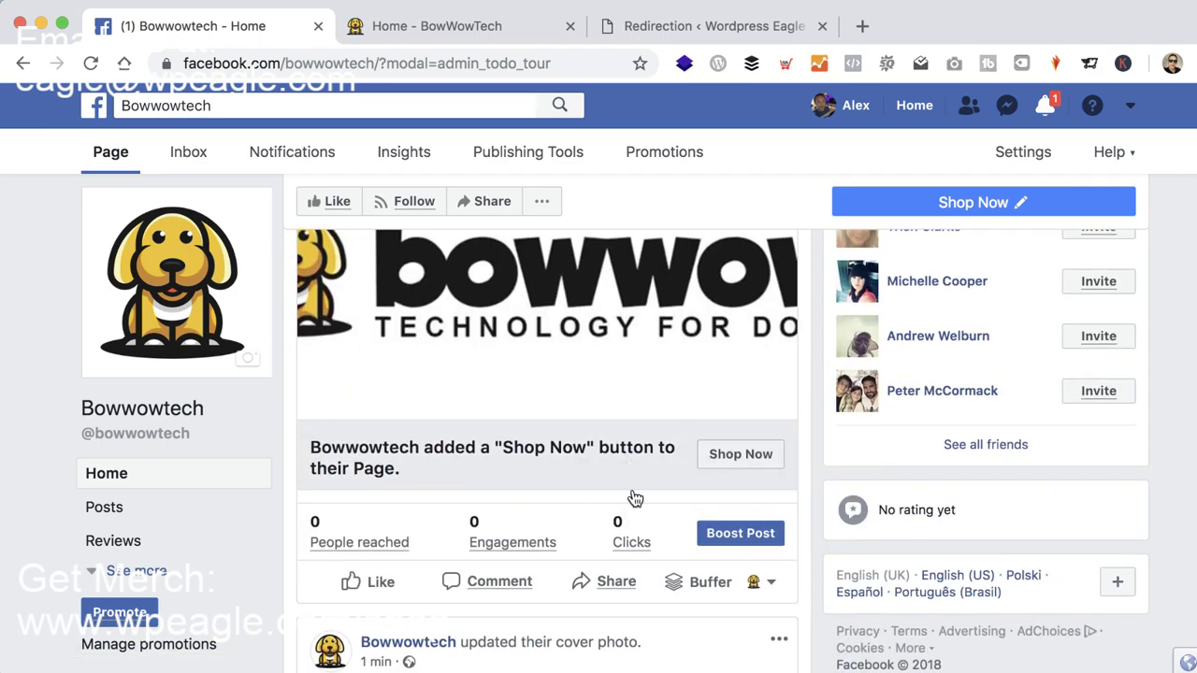
{"action": "scroll", "coordinate": [633, 495], "scroll_direction": "up", "scroll_amount": 7}
{"action": "left_click", "coordinate": [779, 482]}
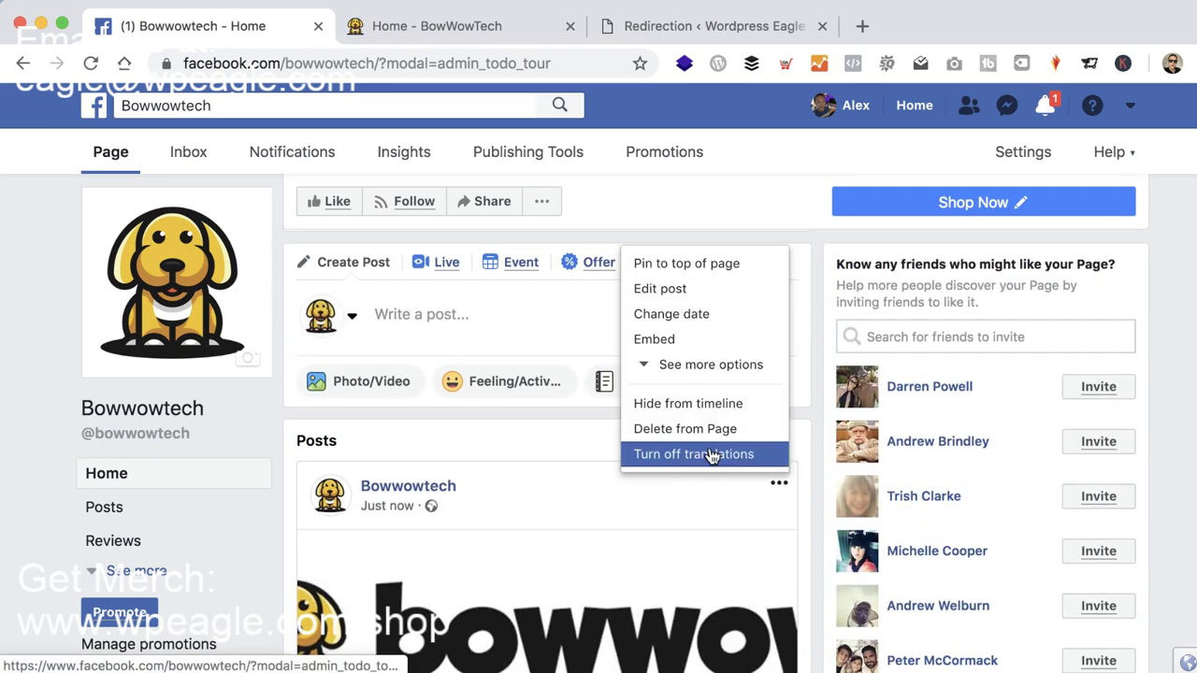
{"action": "left_click", "coordinate": [711, 428]}
{"action": "left_click", "coordinate": [799, 320]}
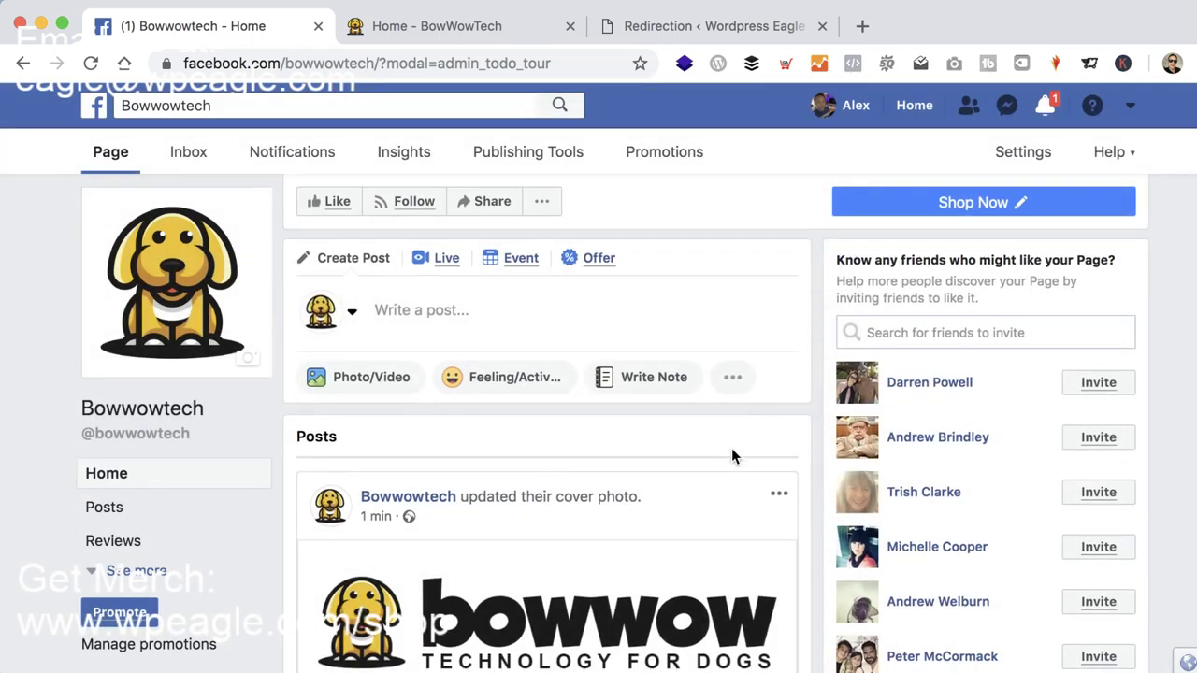
Step: Hide both cover photo update posts from the timeline
{"action": "scroll", "coordinate": [733, 453], "scroll_direction": "down", "scroll_amount": 2}
{"action": "left_click", "coordinate": [778, 355]}
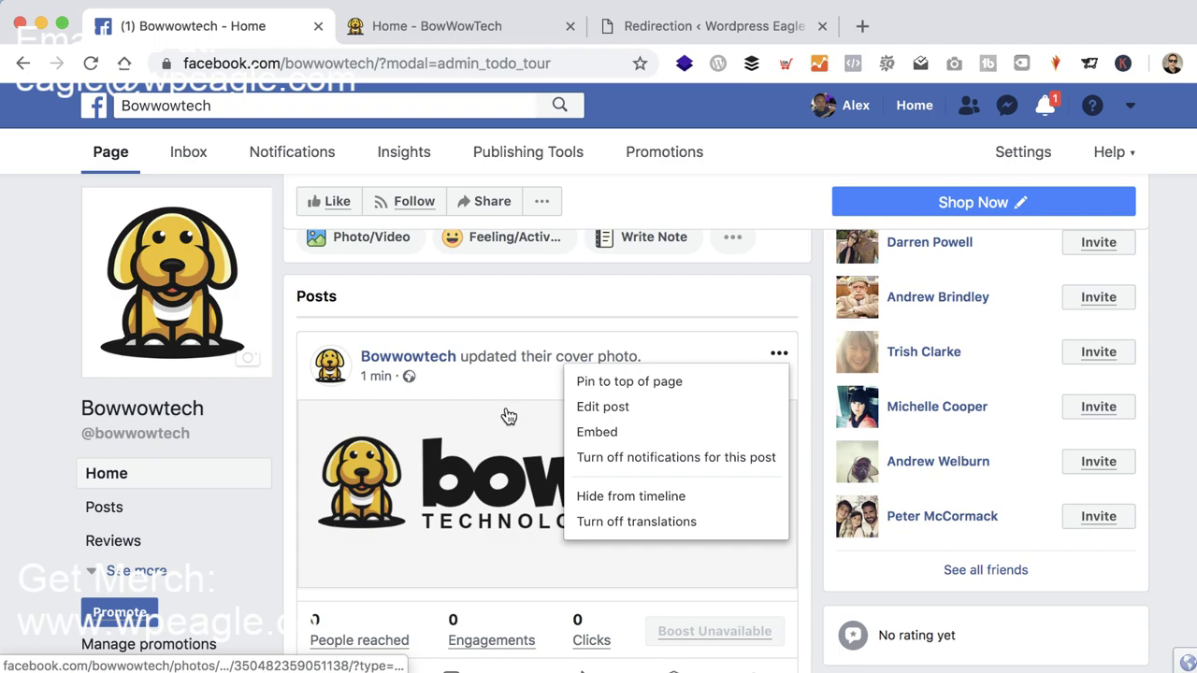
{"action": "left_click", "coordinate": [630, 415]}
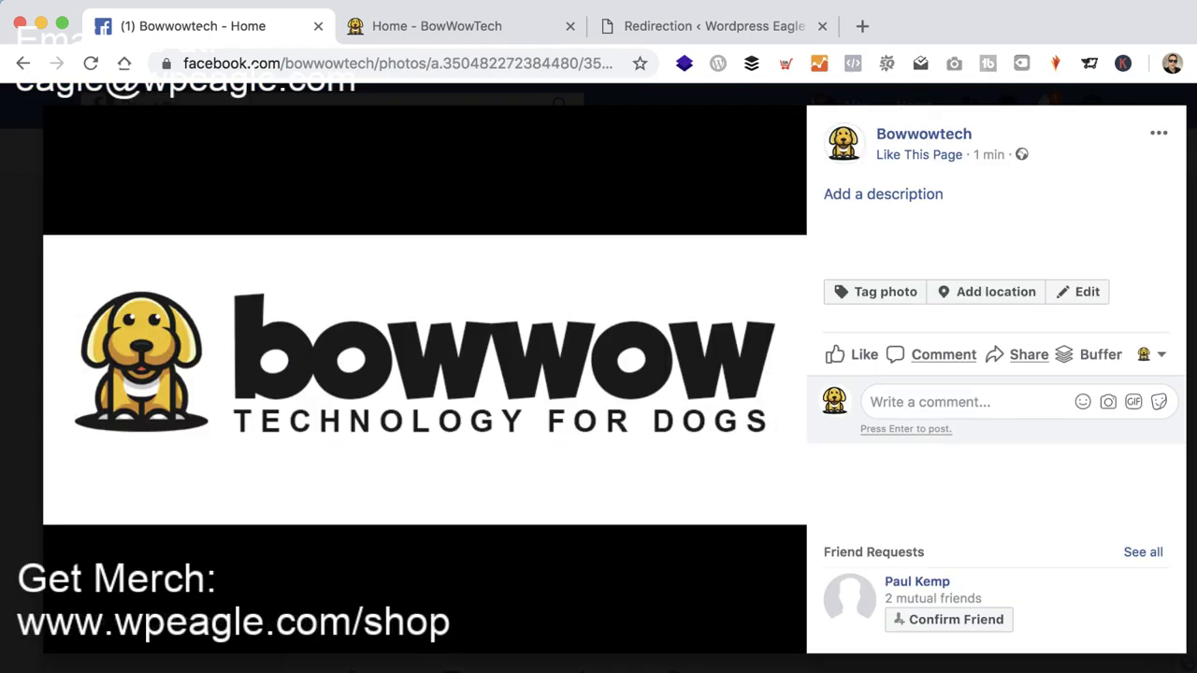
{"action": "left_click", "coordinate": [1164, 162]}
{"action": "left_click", "coordinate": [778, 360]}
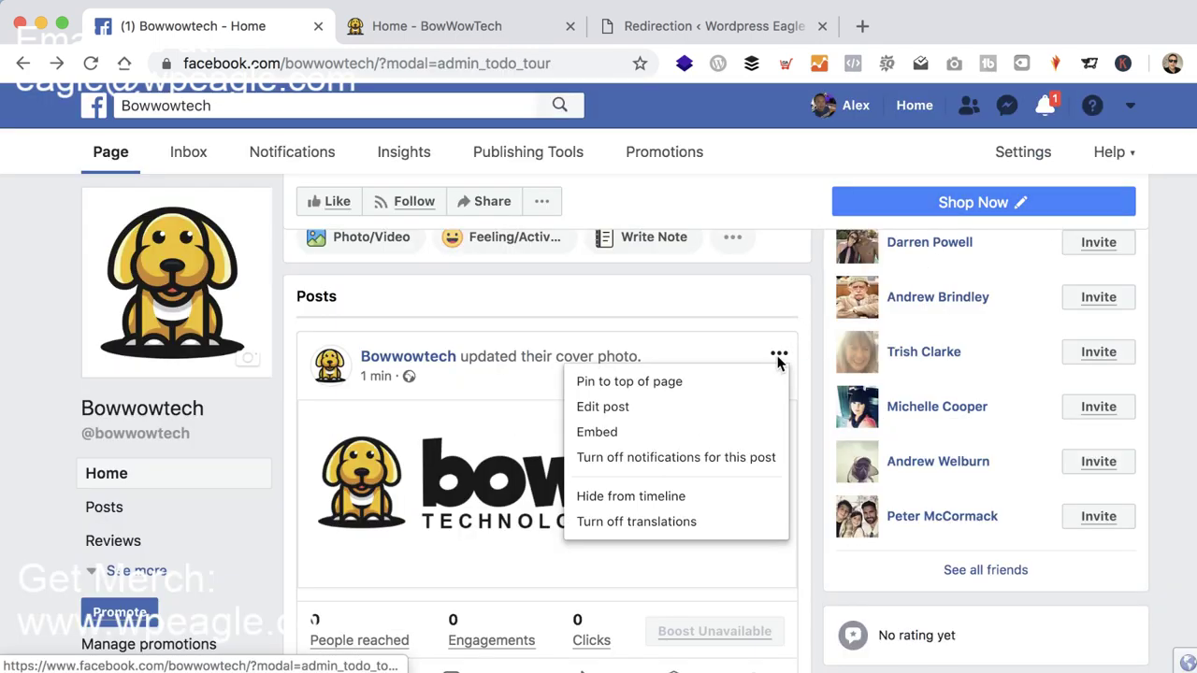
{"action": "left_click", "coordinate": [705, 493]}
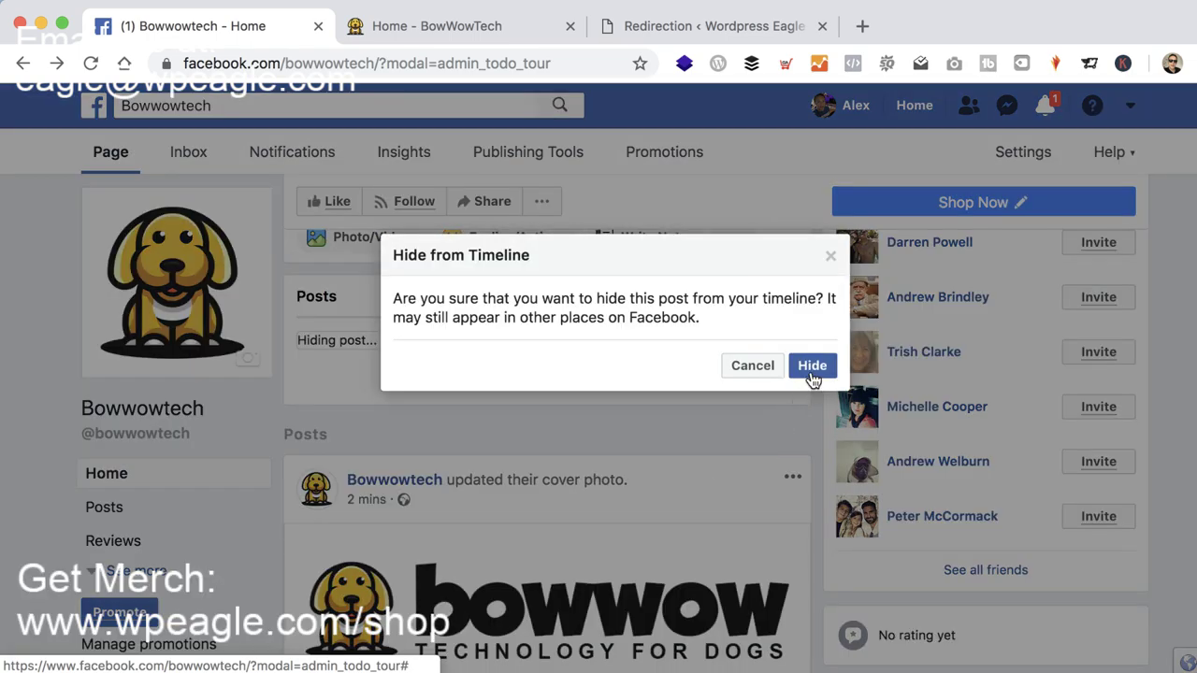
{"action": "left_click", "coordinate": [812, 374]}
{"action": "left_click", "coordinate": [792, 426]}
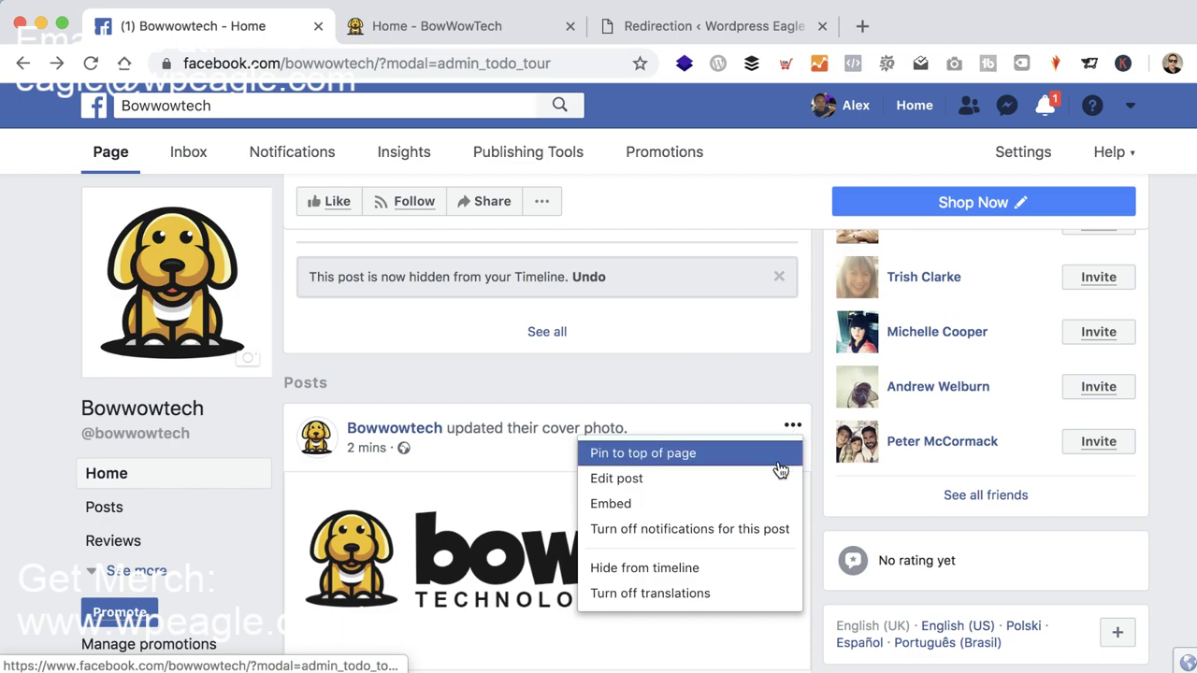
{"action": "scroll", "coordinate": [748, 509], "scroll_direction": "down", "scroll_amount": 1}
{"action": "left_click", "coordinate": [733, 514]}
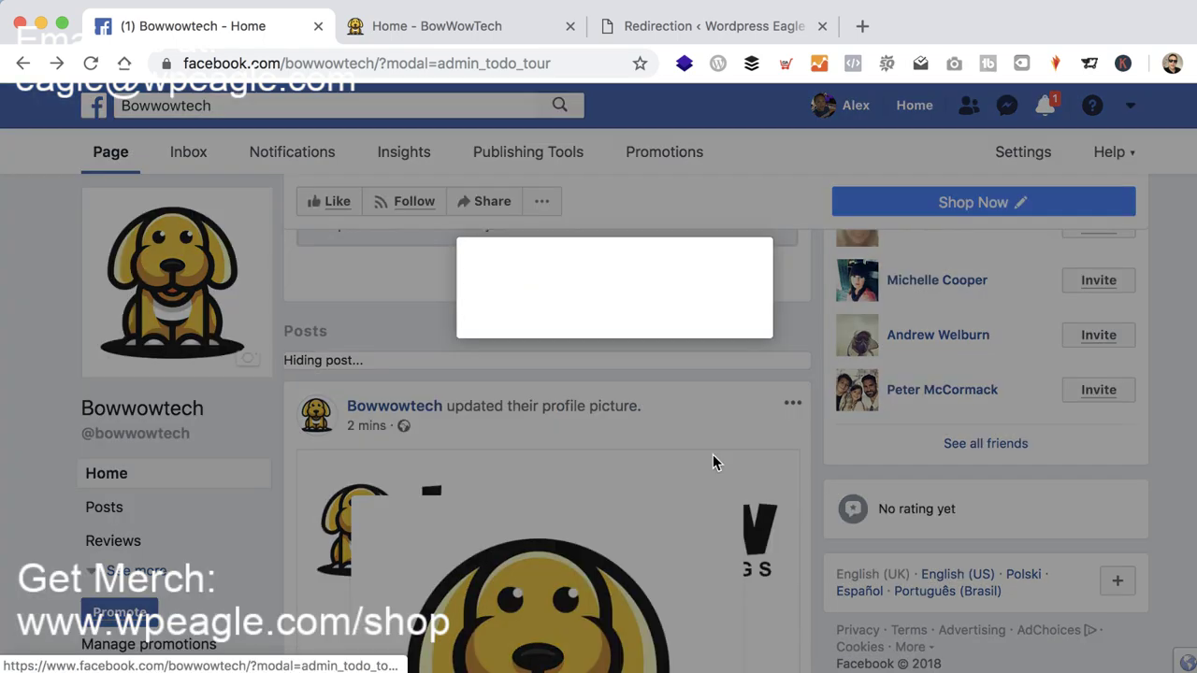
{"action": "left_click", "coordinate": [827, 359]}
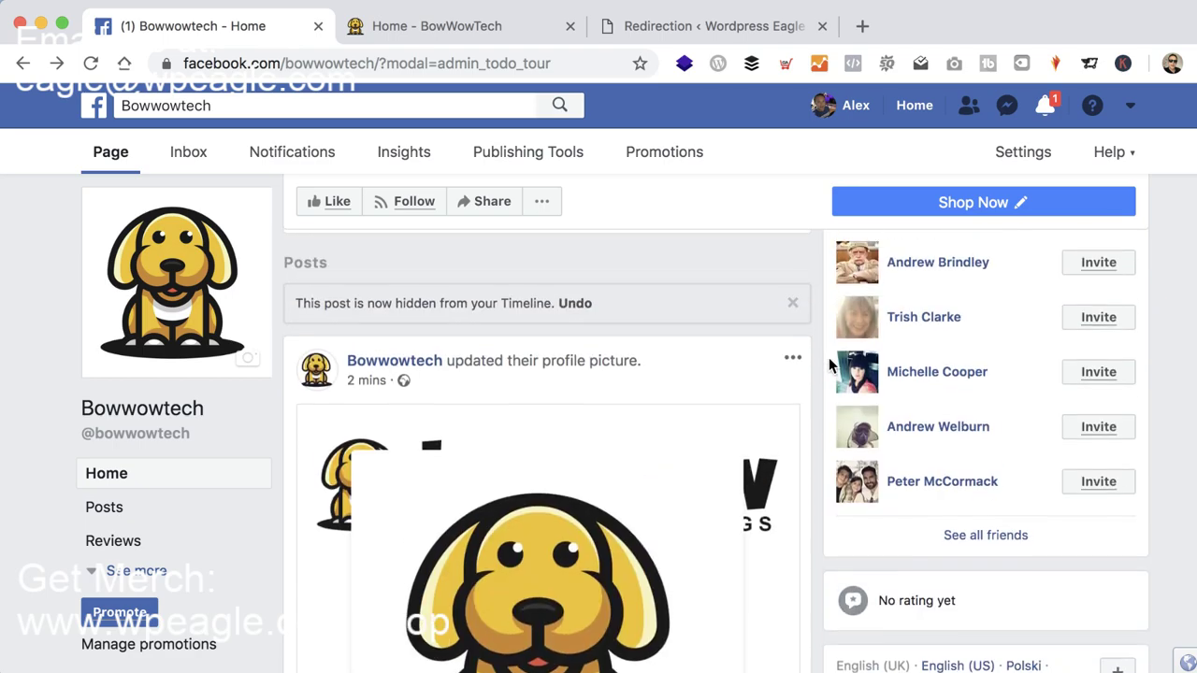
Step: Hide the profile picture update post, then switch to the BowWowTech site tab
{"action": "left_click", "coordinate": [792, 358]}
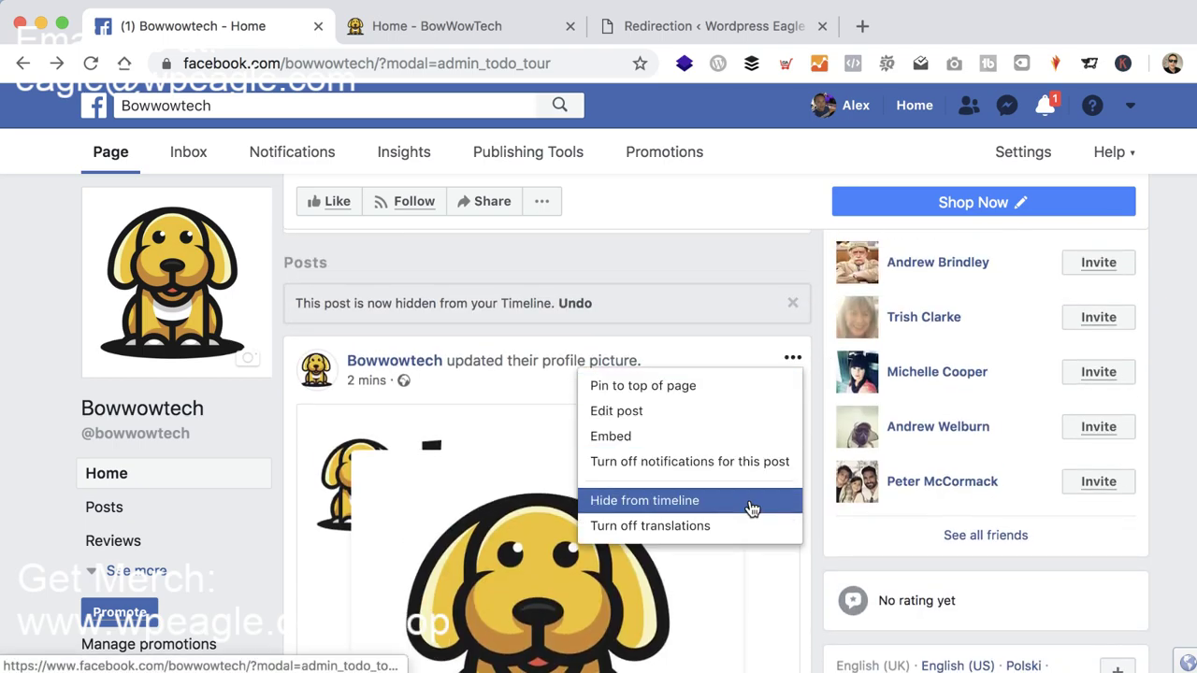
{"action": "left_click", "coordinate": [753, 503]}
{"action": "left_click", "coordinate": [810, 374]}
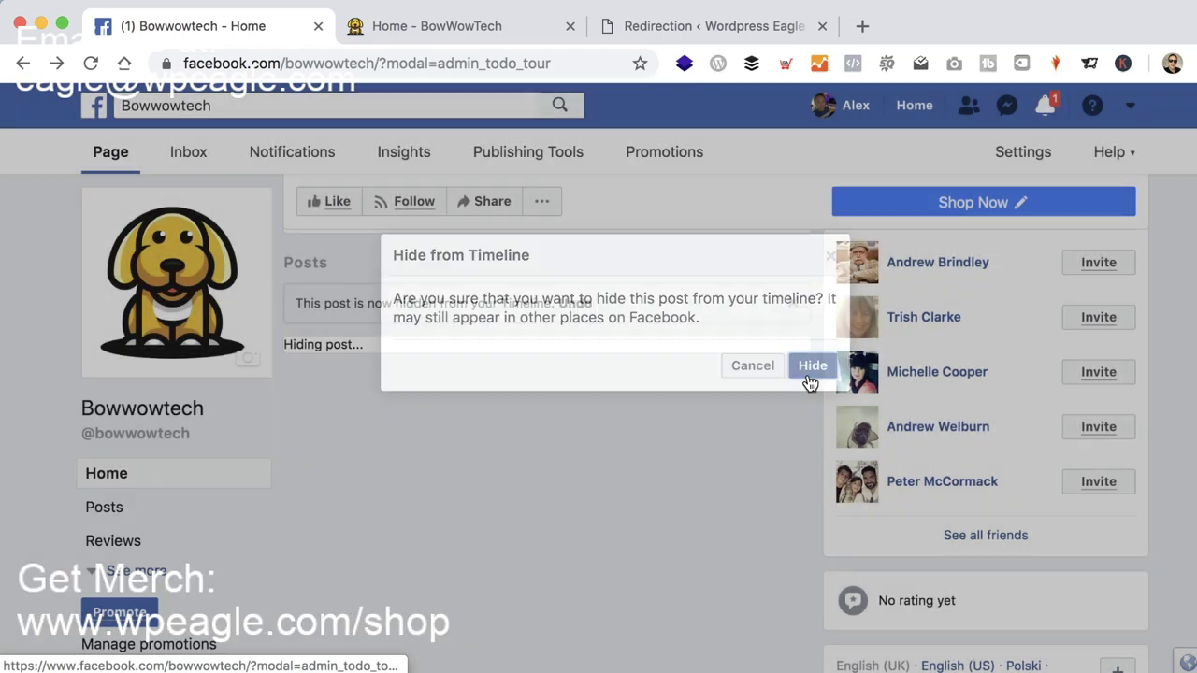
{"action": "left_click", "coordinate": [440, 26]}
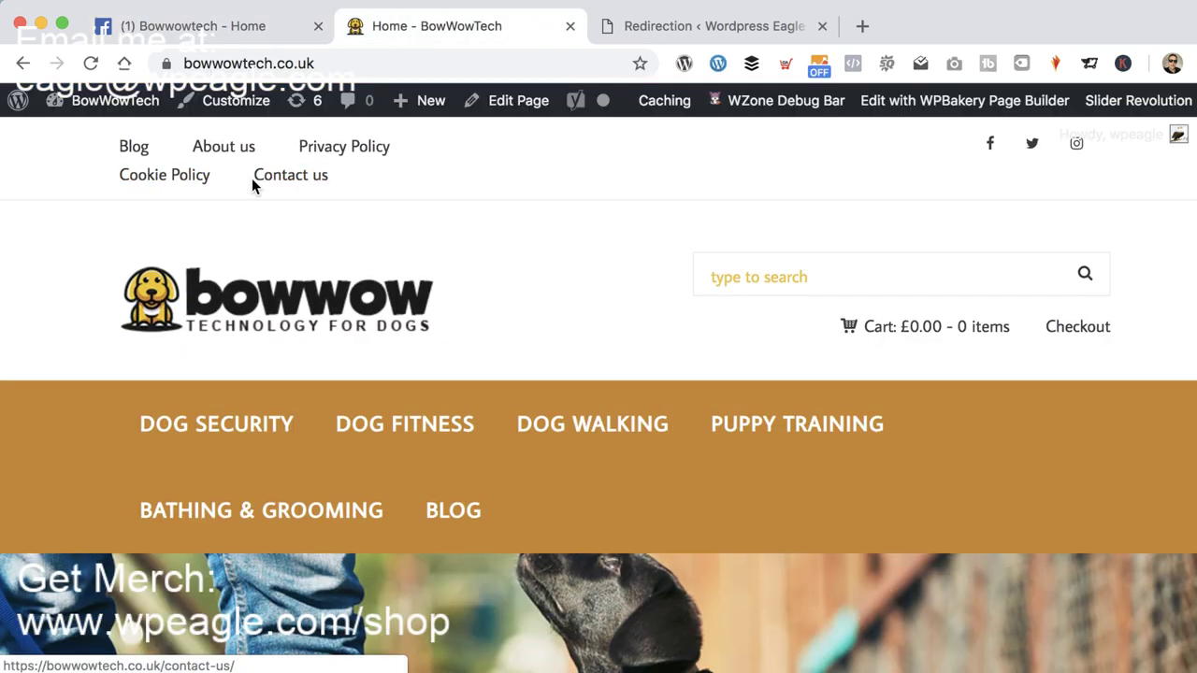
Step: Open the '11 Tips for Safe Night Time Dog Walking' post from the site's blog
{"action": "scroll", "coordinate": [251, 184], "scroll_direction": "down", "scroll_amount": 2}
{"action": "left_click", "coordinate": [459, 459]}
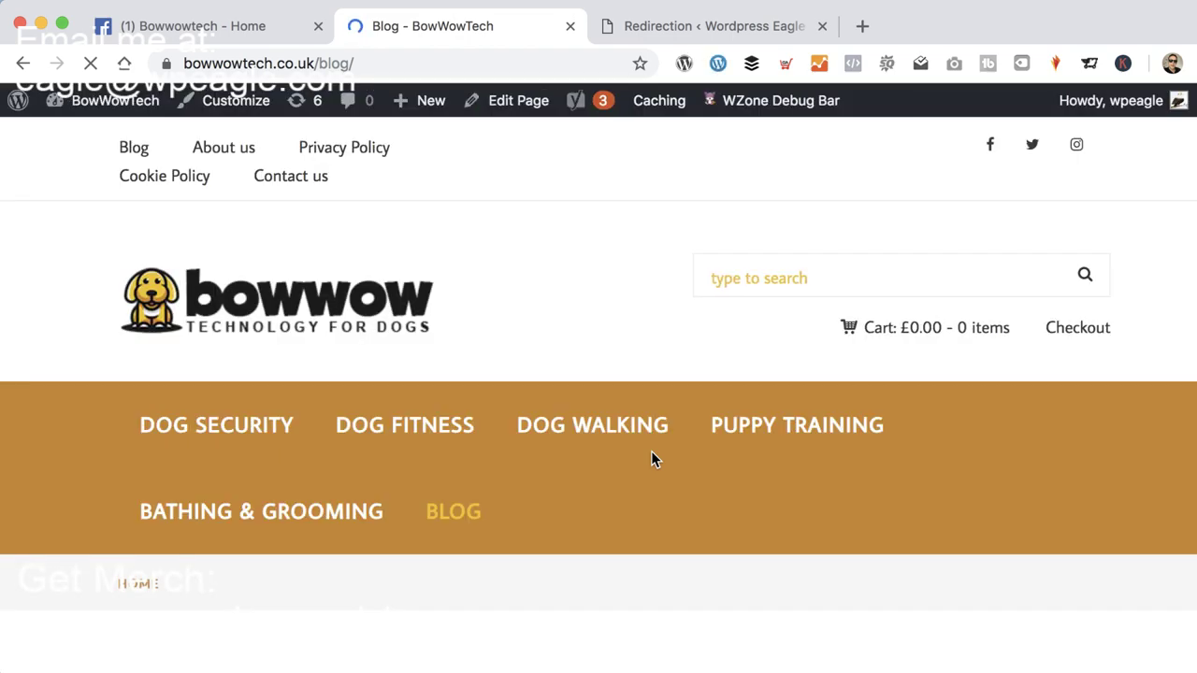
{"action": "scroll", "coordinate": [652, 452], "scroll_direction": "down", "scroll_amount": 10}
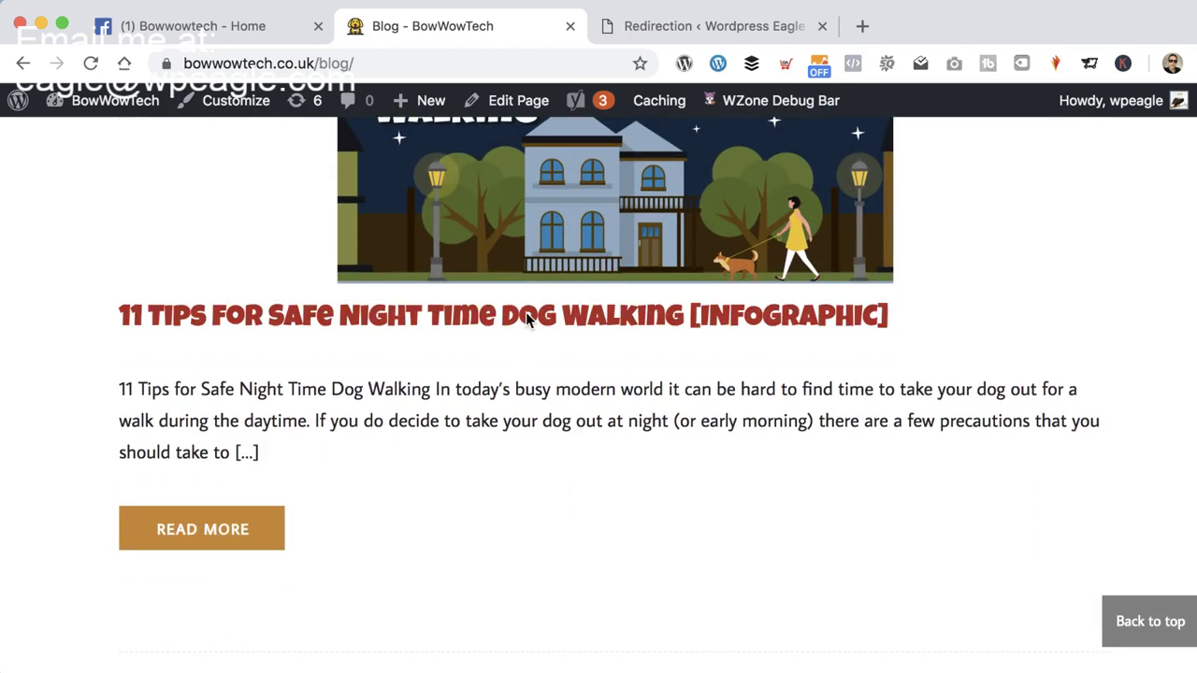
{"action": "left_click", "coordinate": [528, 319]}
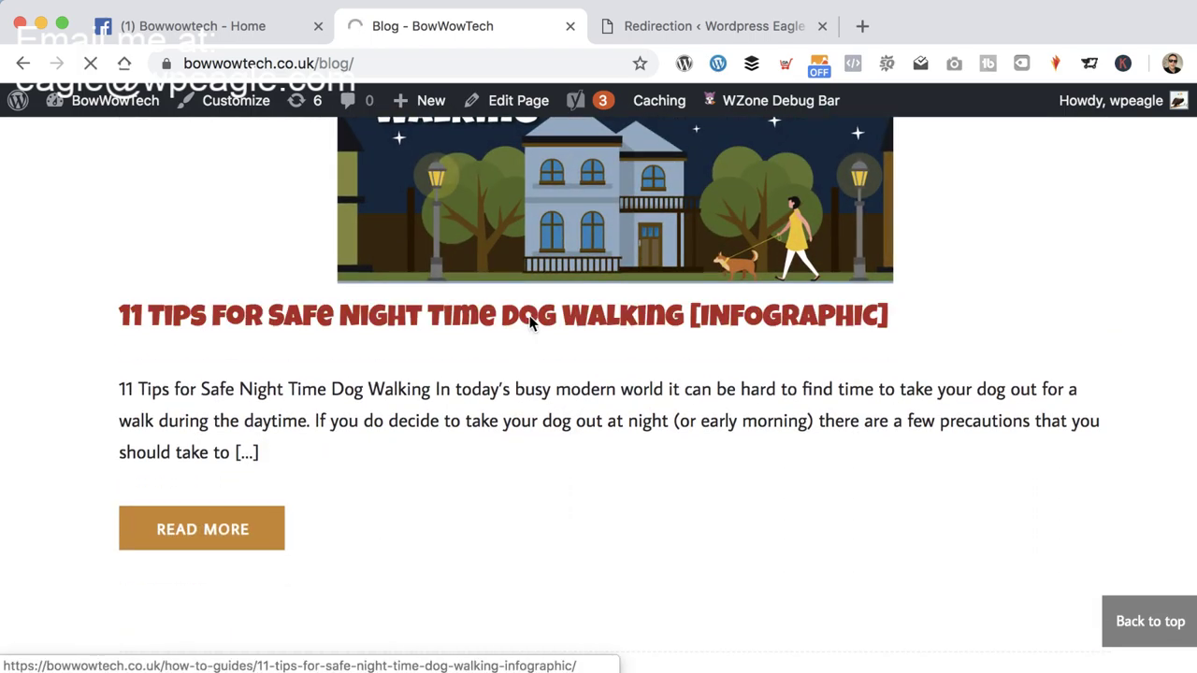
{"action": "left_click", "coordinate": [478, 62]}
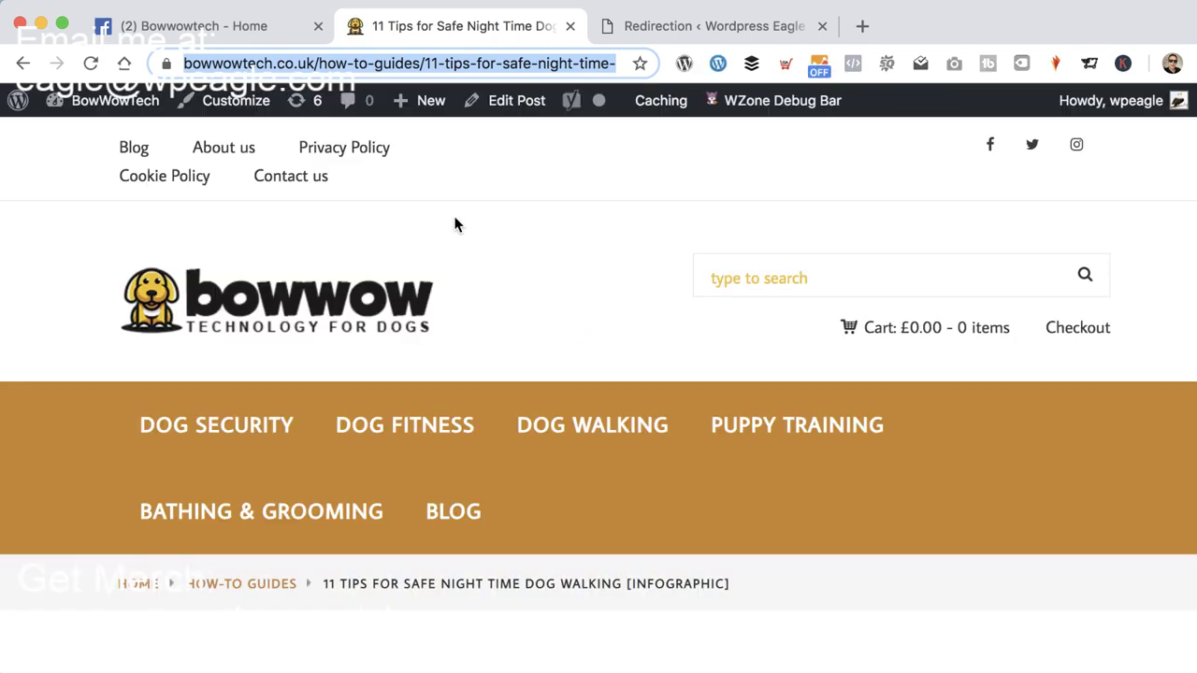
Step: Scroll through the infographic, select the post's URL, and return to the Facebook Page
{"action": "scroll", "coordinate": [514, 328], "scroll_direction": "down", "scroll_amount": 10}
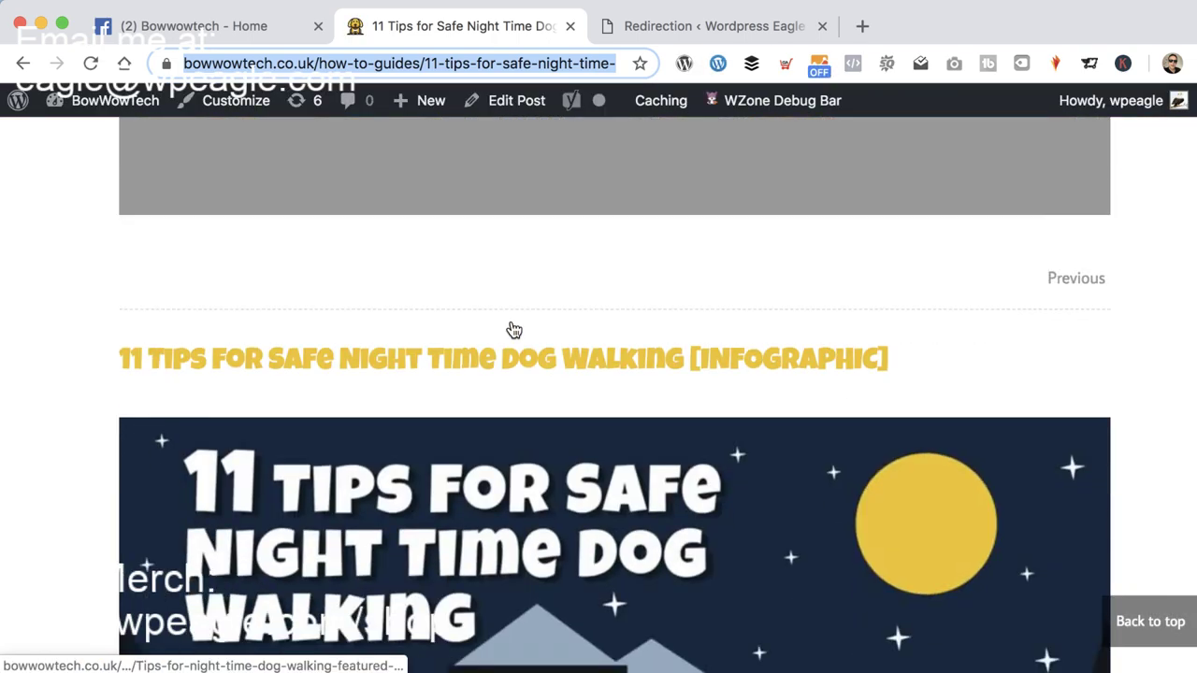
{"action": "scroll", "coordinate": [515, 329], "scroll_direction": "down", "scroll_amount": 20}
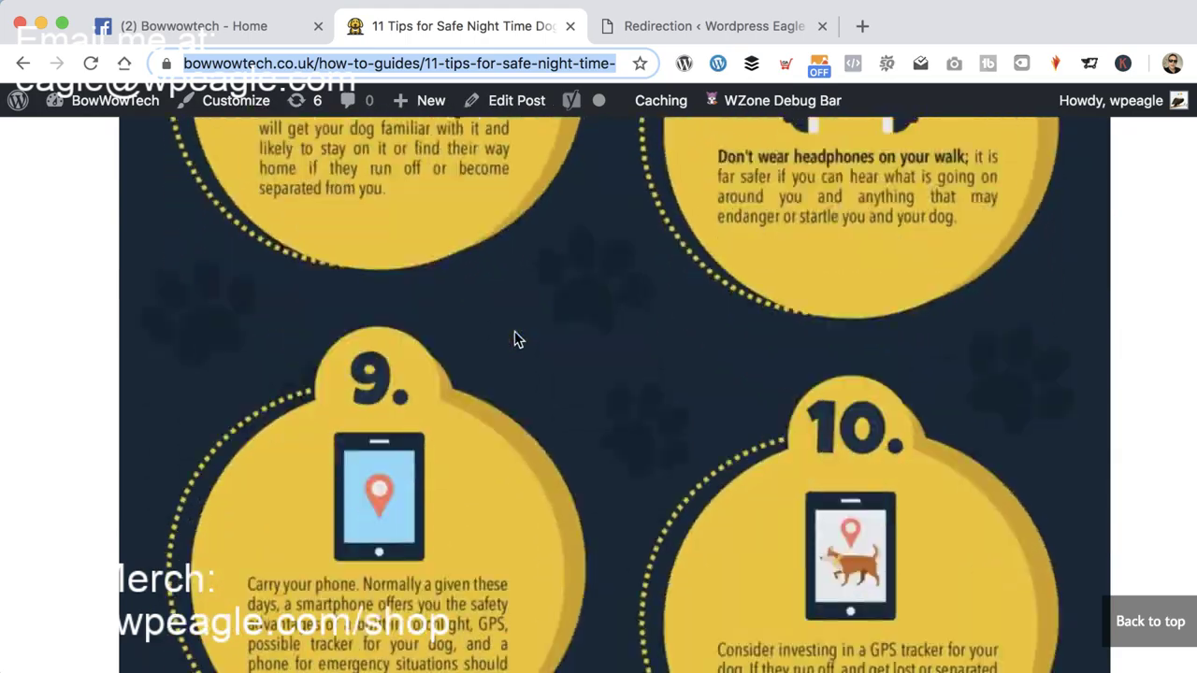
{"action": "scroll", "coordinate": [519, 336], "scroll_direction": "down", "scroll_amount": 20}
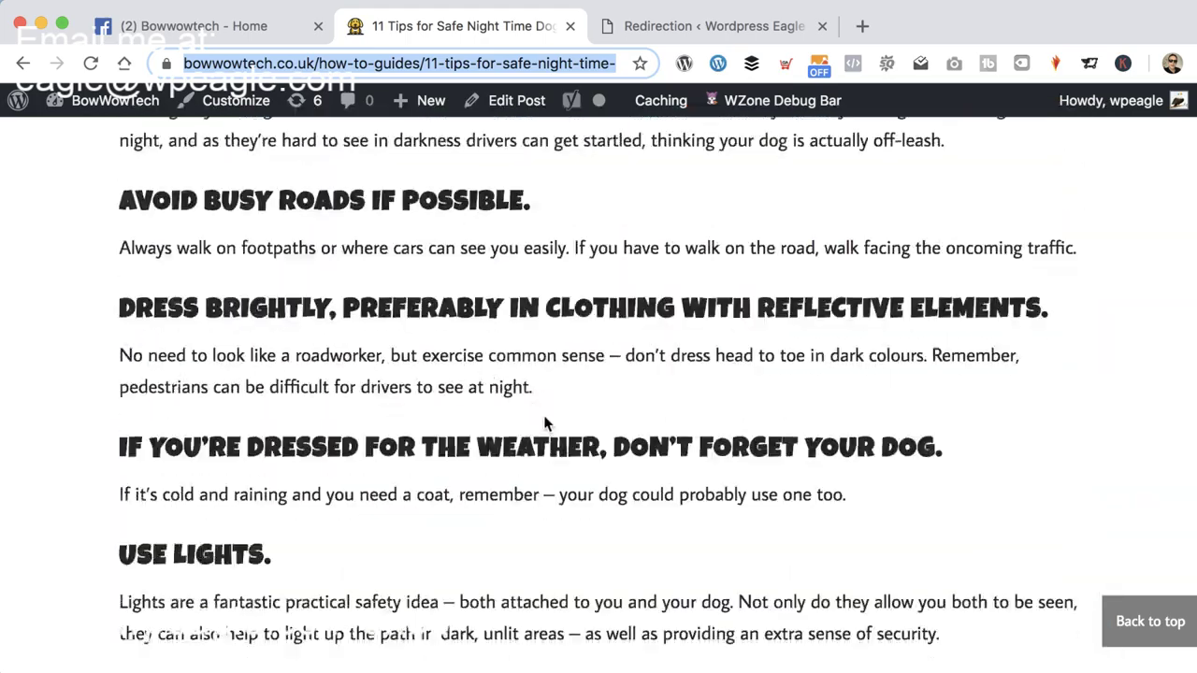
{"action": "scroll", "coordinate": [557, 356], "scroll_direction": "down", "scroll_amount": 3}
{"action": "scroll", "coordinate": [552, 346], "scroll_direction": "up", "scroll_amount": 15}
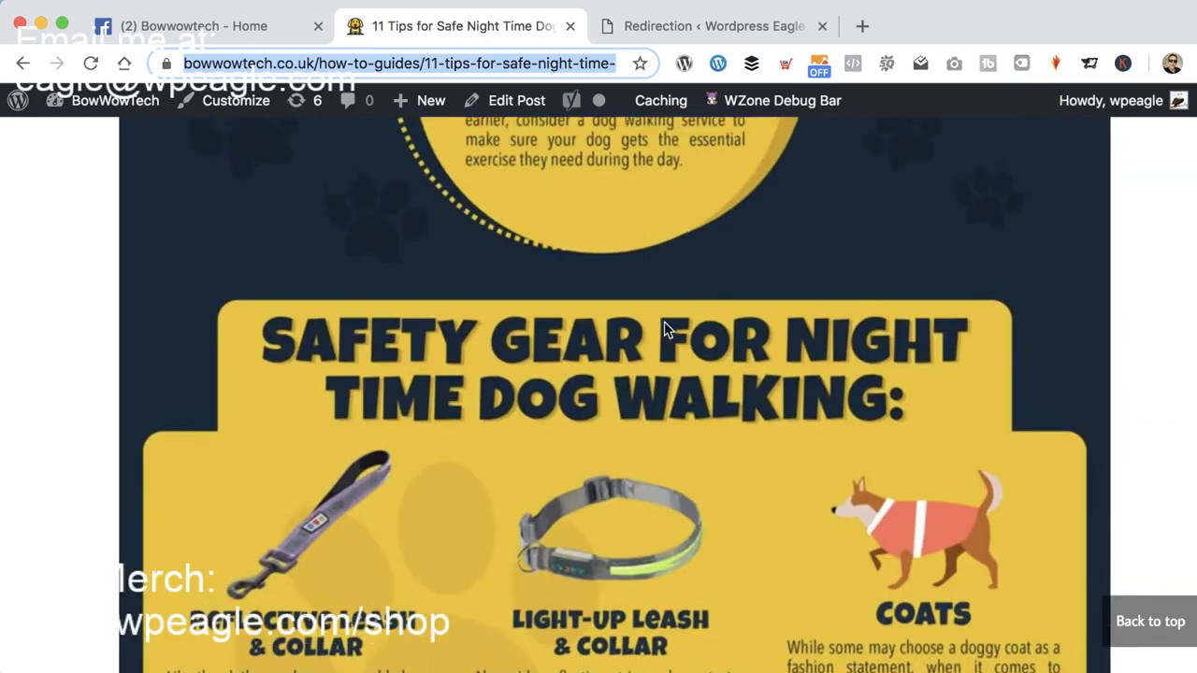
{"action": "scroll", "coordinate": [524, 332], "scroll_direction": "down", "scroll_amount": 8}
{"action": "scroll", "coordinate": [468, 300], "scroll_direction": "down", "scroll_amount": 7}
{"action": "scroll", "coordinate": [539, 423], "scroll_direction": "up", "scroll_amount": 15}
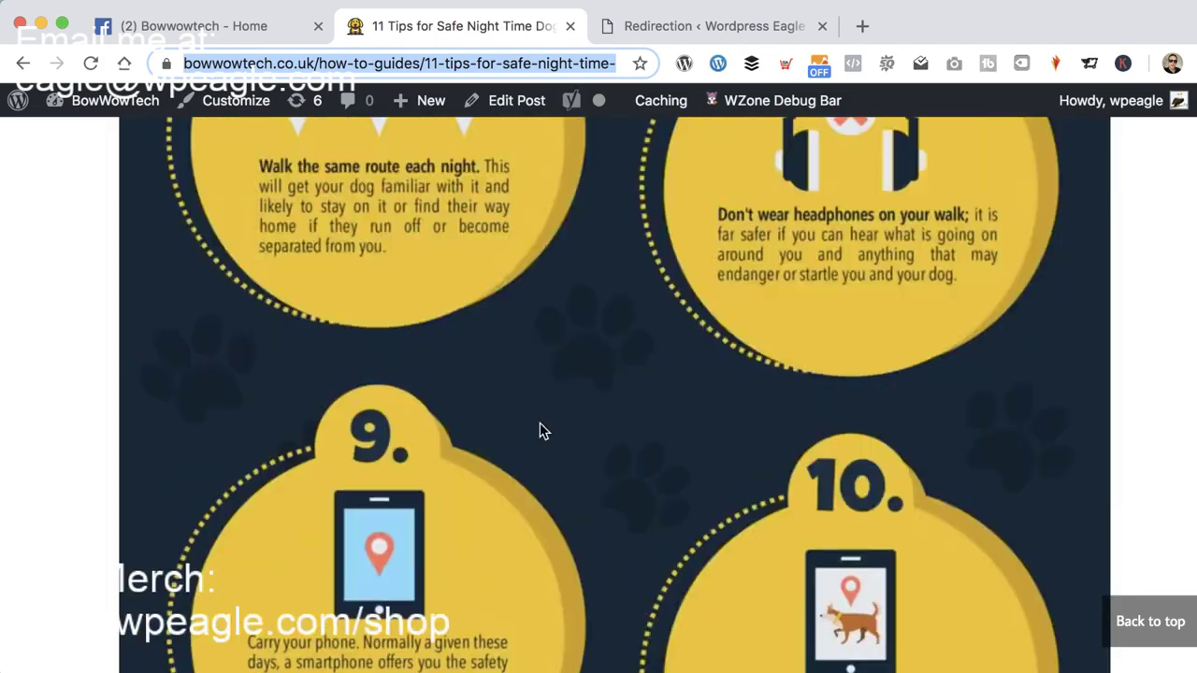
{"action": "scroll", "coordinate": [540, 430], "scroll_direction": "up", "scroll_amount": 2}
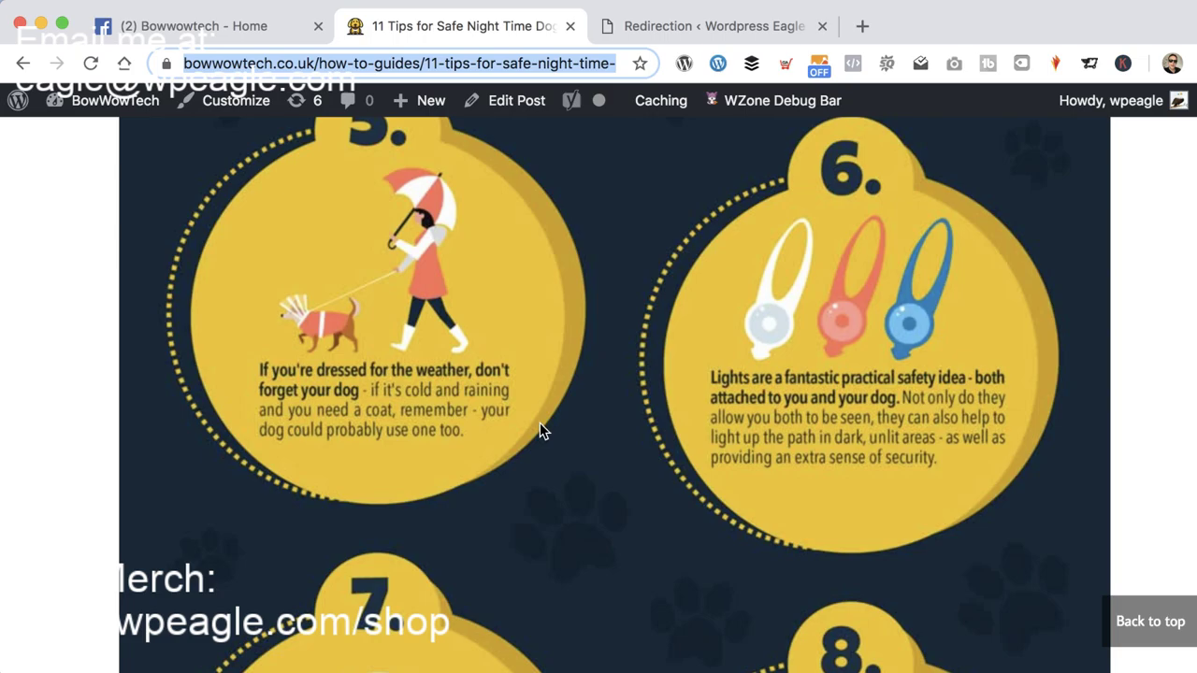
{"action": "scroll", "coordinate": [655, 378], "scroll_direction": "up", "scroll_amount": 20}
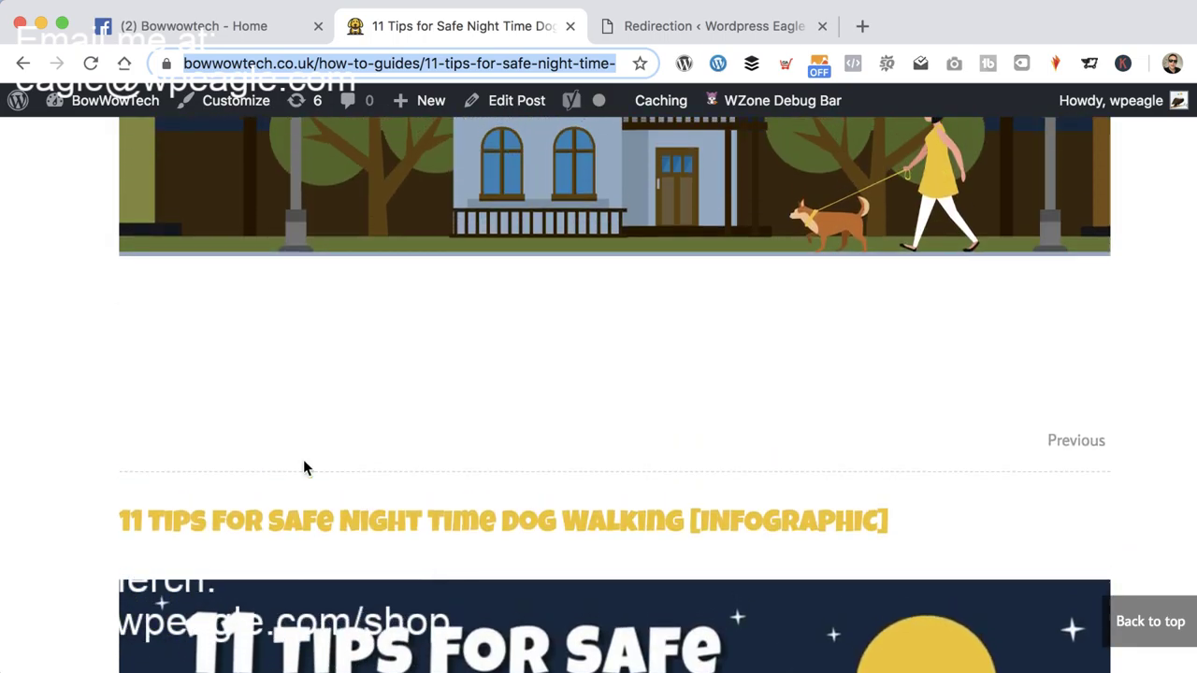
{"action": "scroll", "coordinate": [303, 459], "scroll_direction": "up", "scroll_amount": 10}
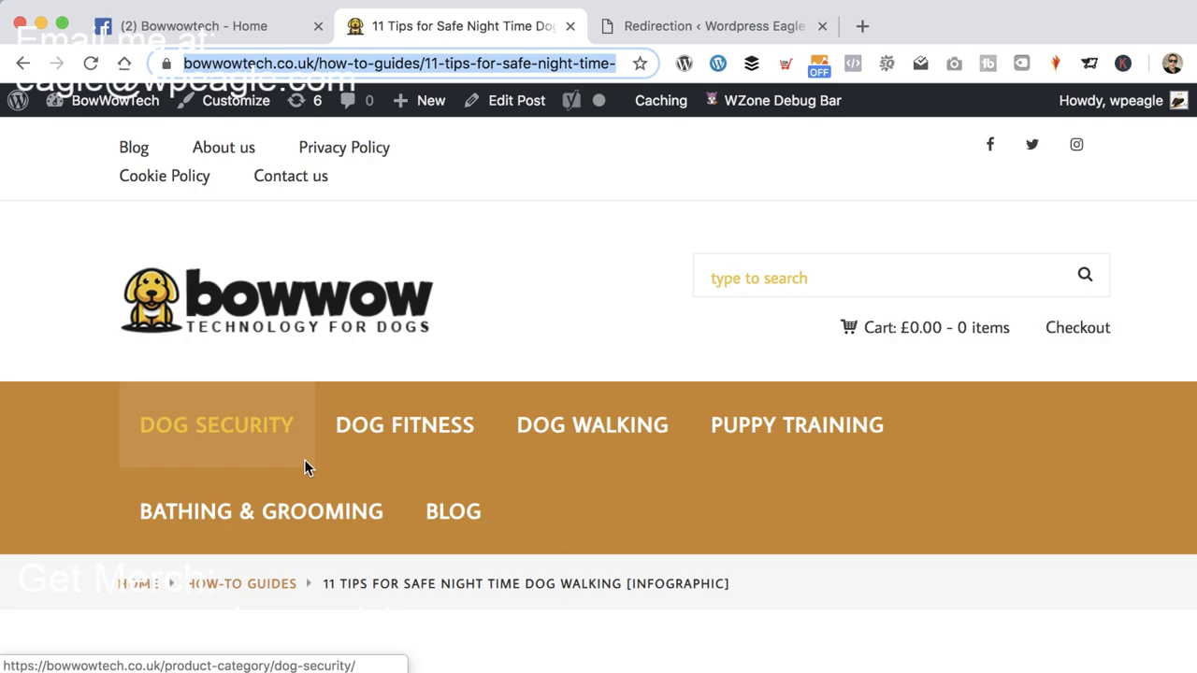
{"action": "left_click", "coordinate": [506, 65]}
{"action": "key", "text": "super+c"}
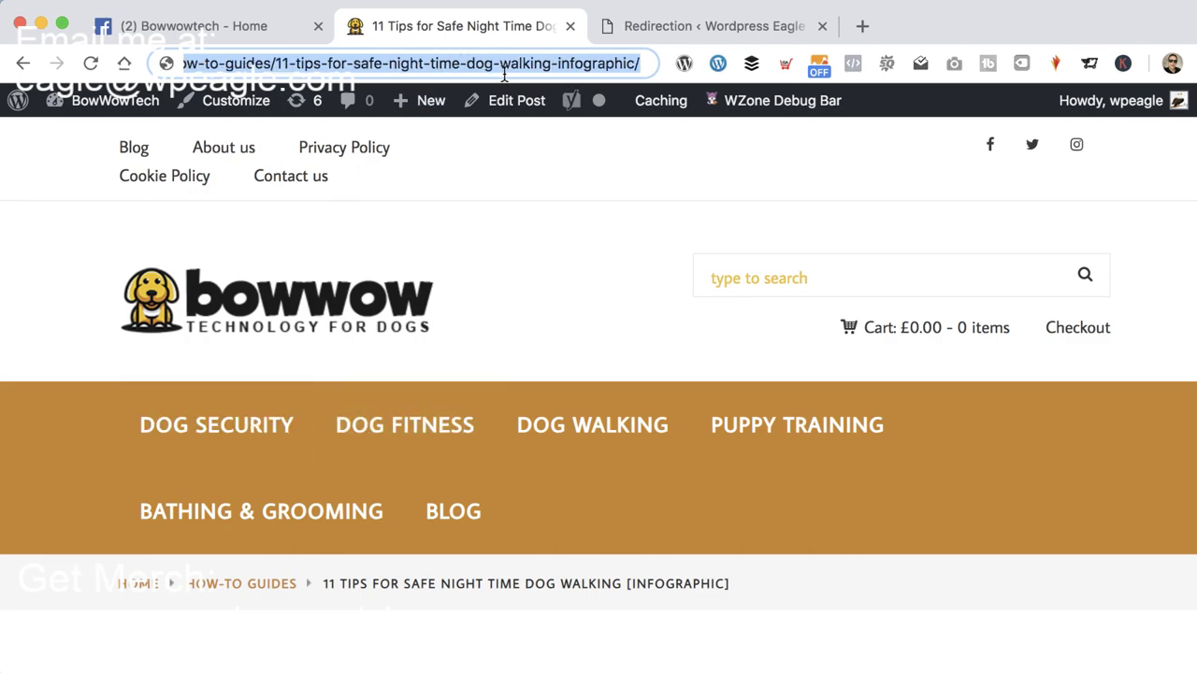
{"action": "left_click", "coordinate": [268, 34]}
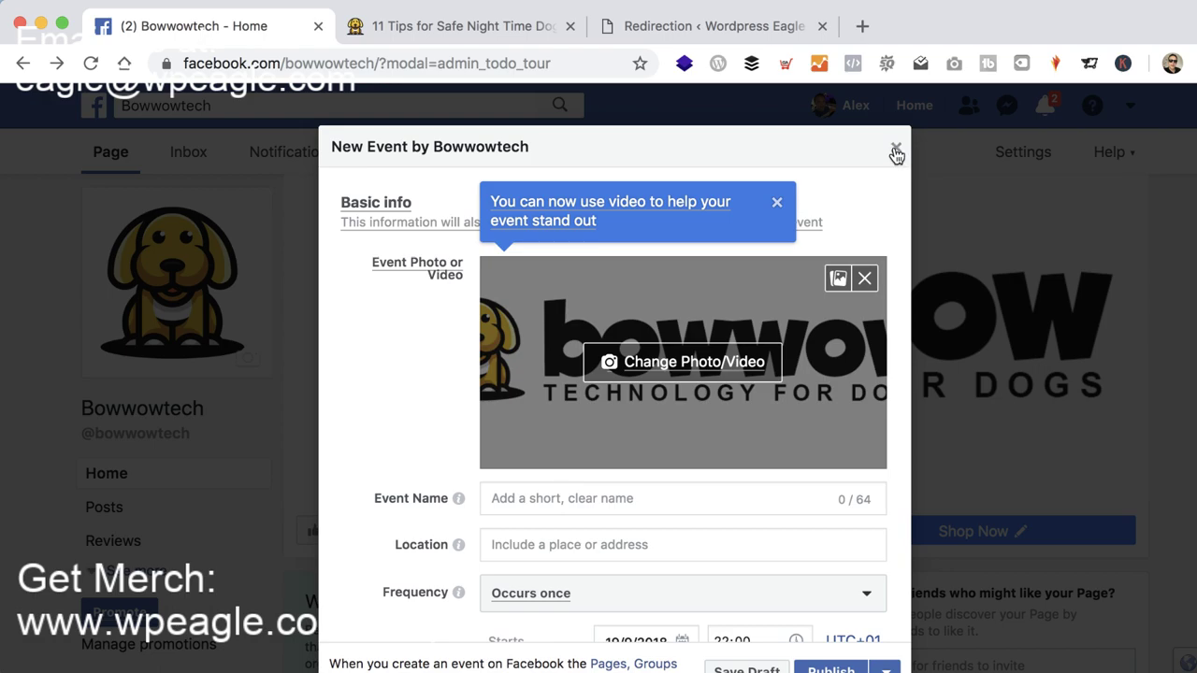
Step: Publish a Bowwowtech page post 'BE SAFE whilst walking your dog at night:' with the pasted infographic link
{"action": "left_click", "coordinate": [896, 147]}
{"action": "scroll", "coordinate": [561, 513], "scroll_direction": "down", "scroll_amount": 4}
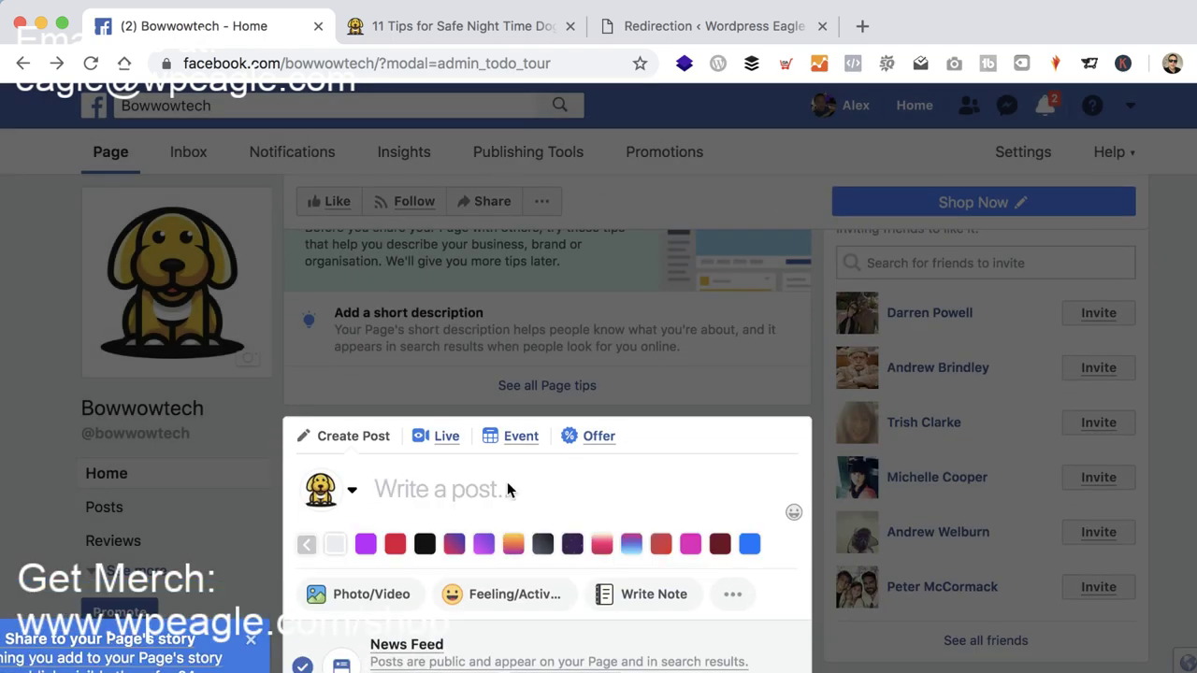
{"action": "type", "text": "B"}
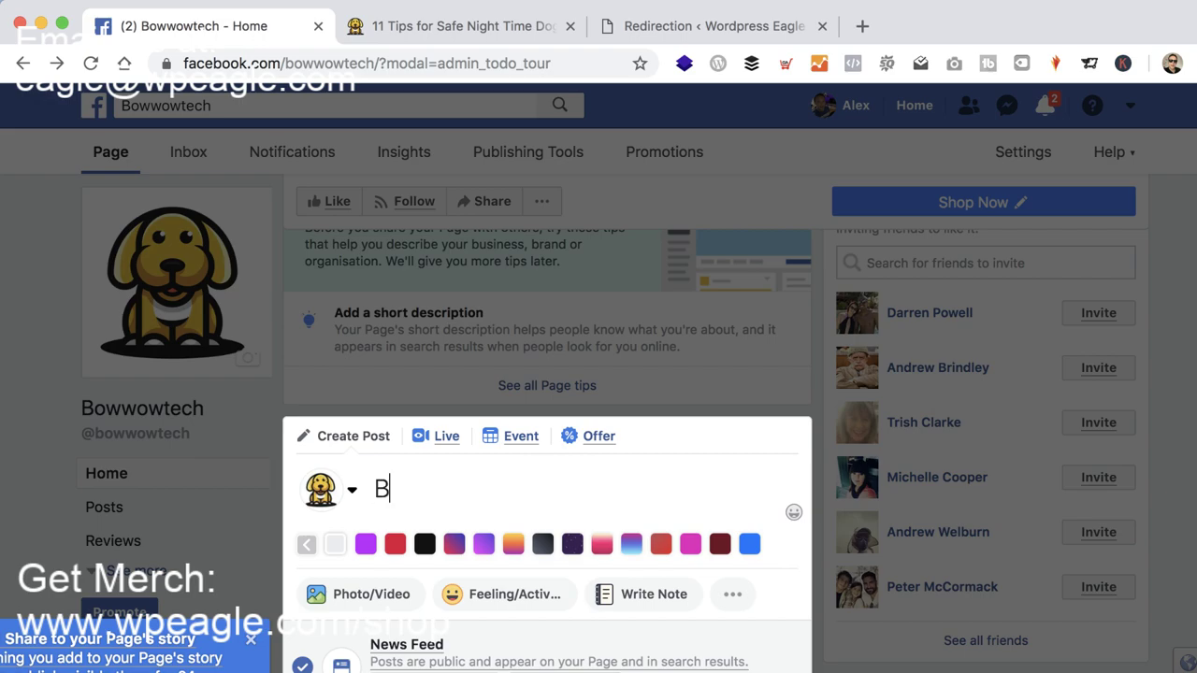
{"action": "type", "text": "E SAFE whilst"}
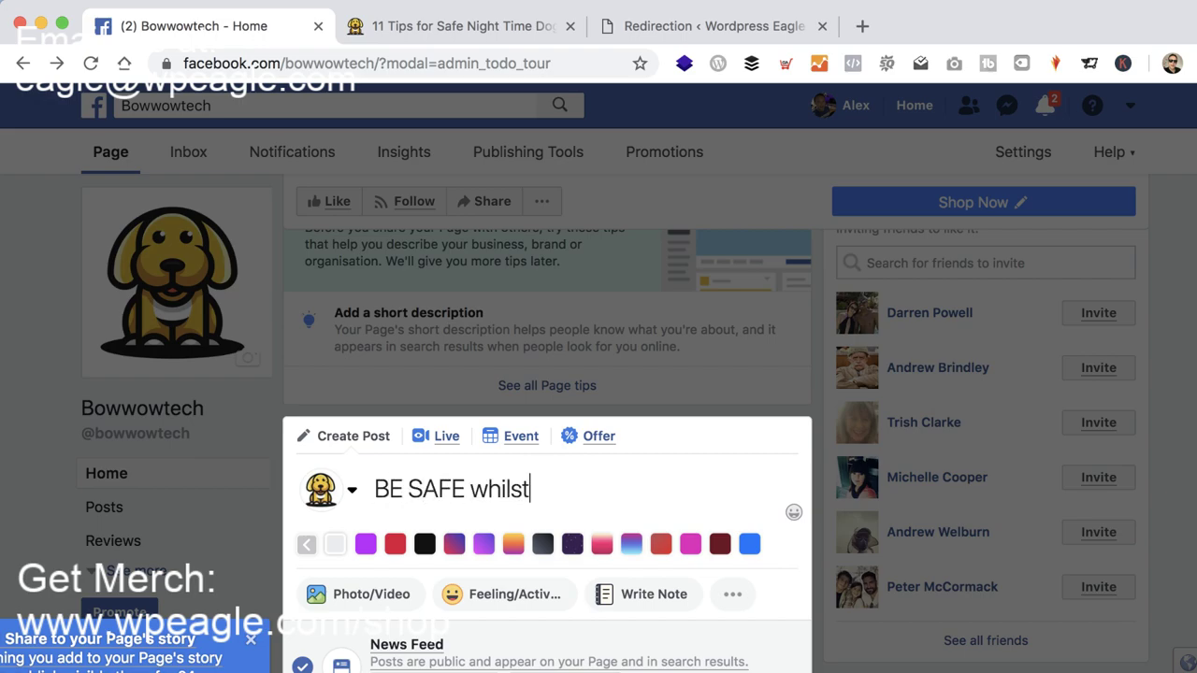
{"action": "type", "text": " walking your do"}
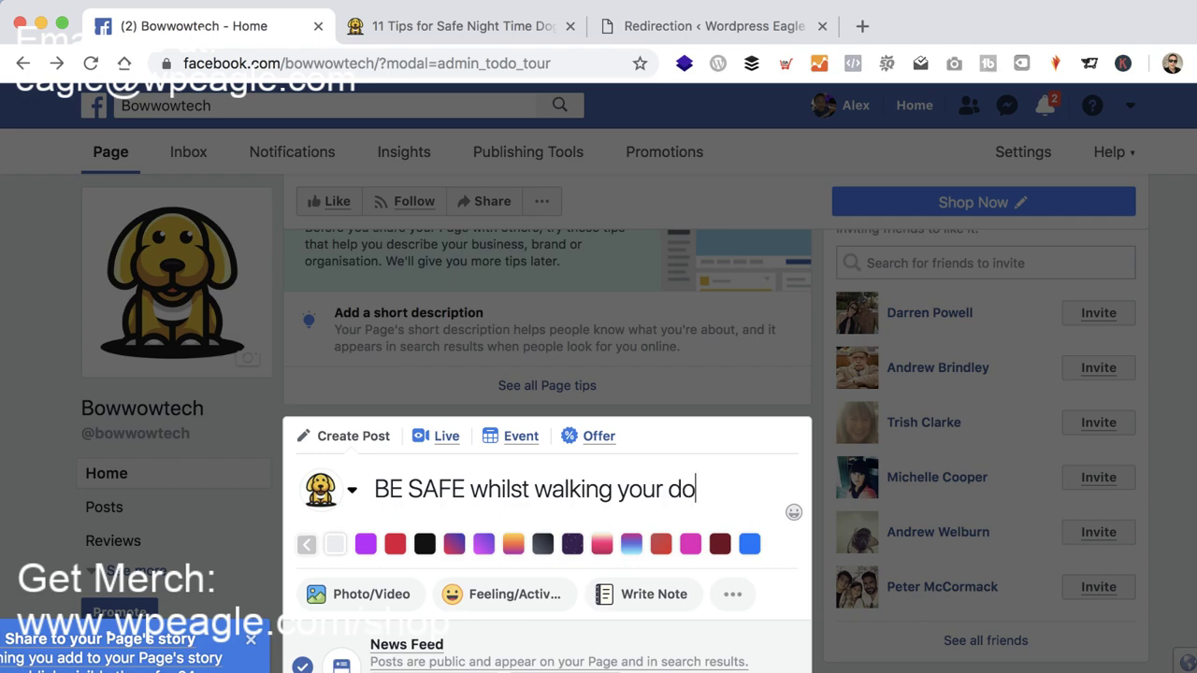
{"action": "type", "text": "g at night"}
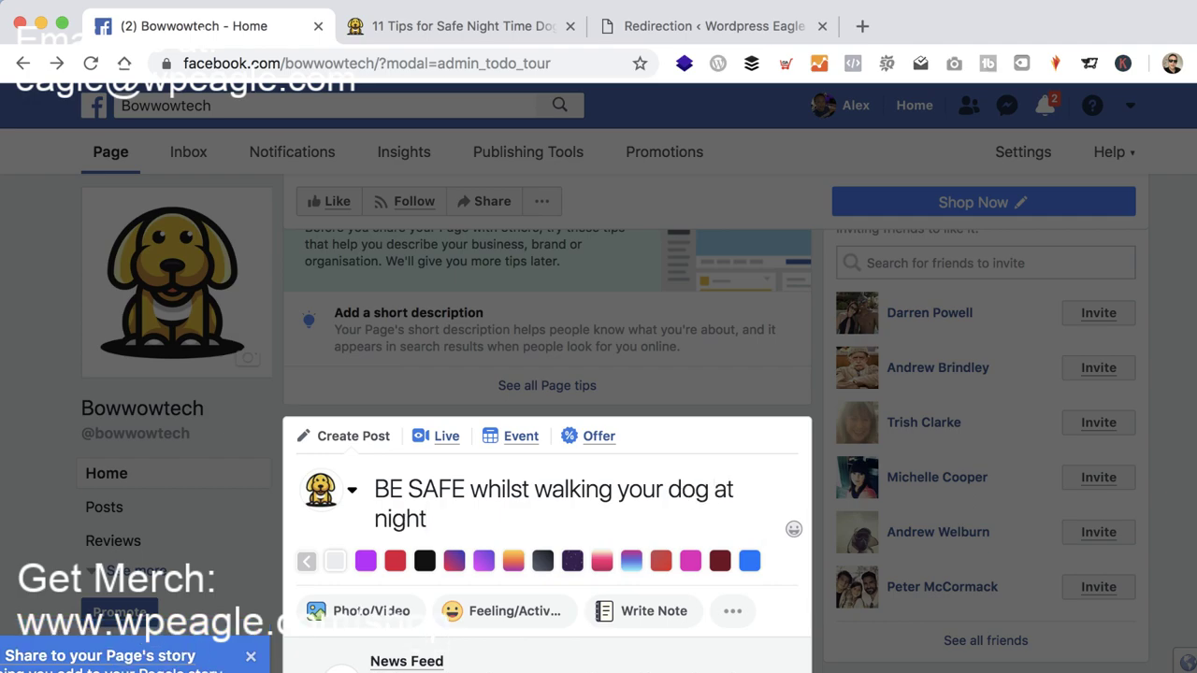
{"action": "type", "text": ":"}
{"action": "key", "text": "super+v"}
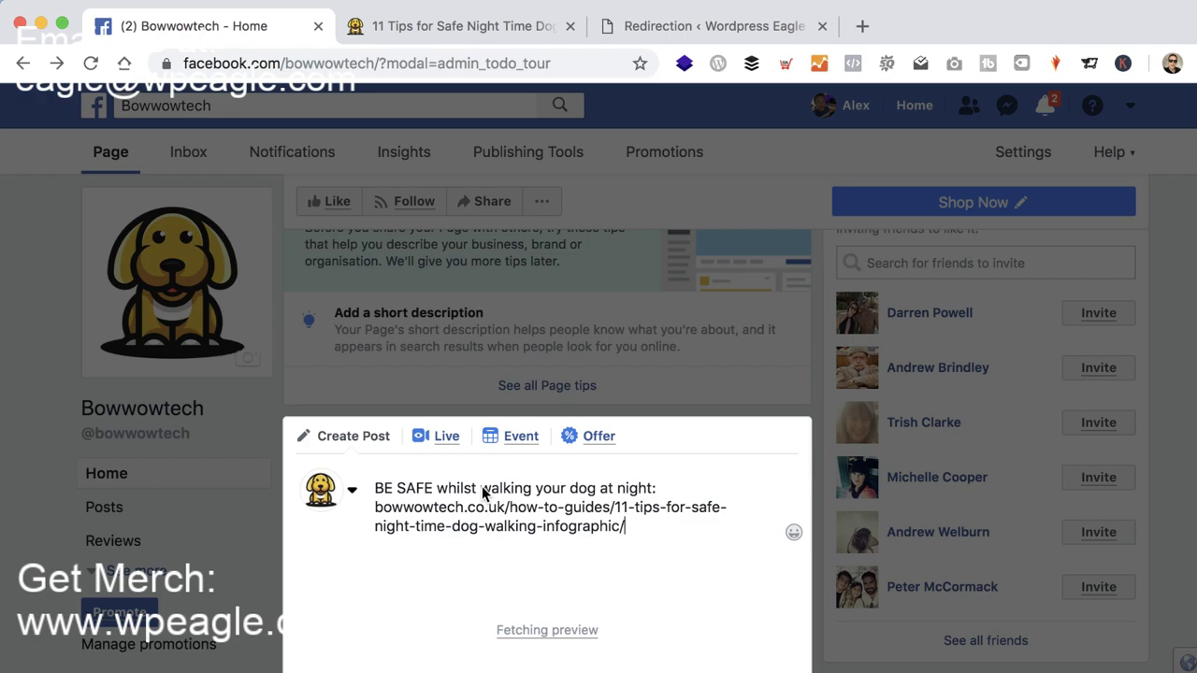
{"action": "scroll", "coordinate": [538, 494], "scroll_direction": "down", "scroll_amount": 2}
{"action": "scroll", "coordinate": [572, 496], "scroll_direction": "down", "scroll_amount": 3}
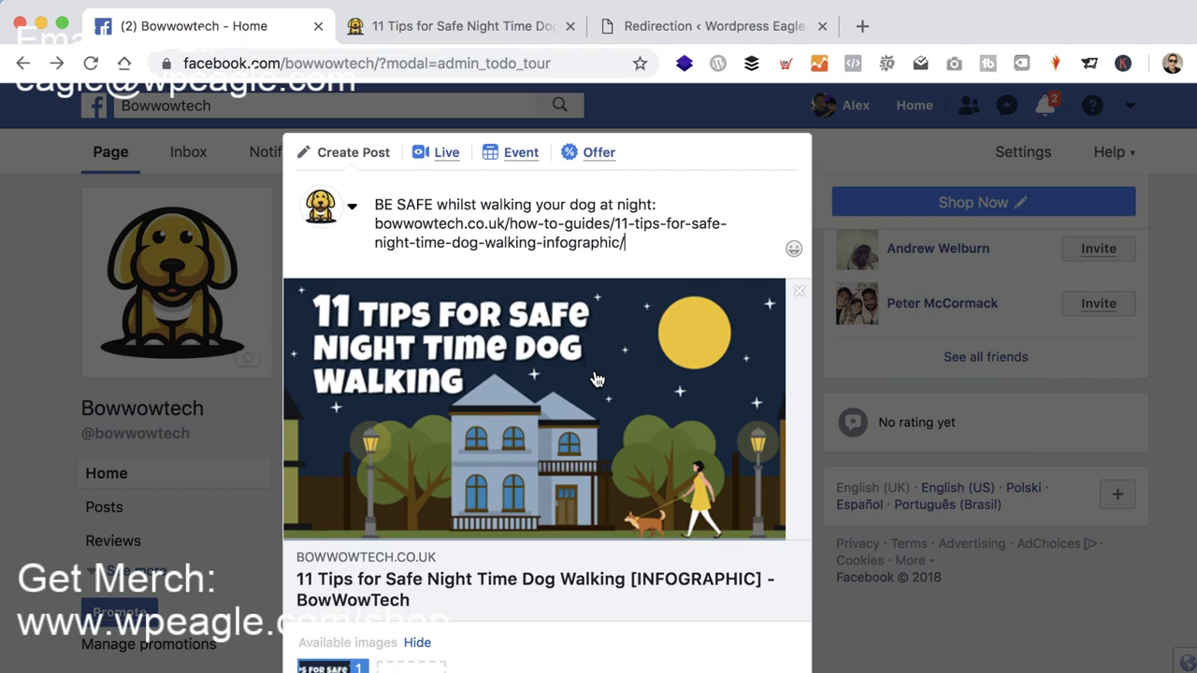
{"action": "scroll", "coordinate": [524, 421], "scroll_direction": "down", "scroll_amount": 5}
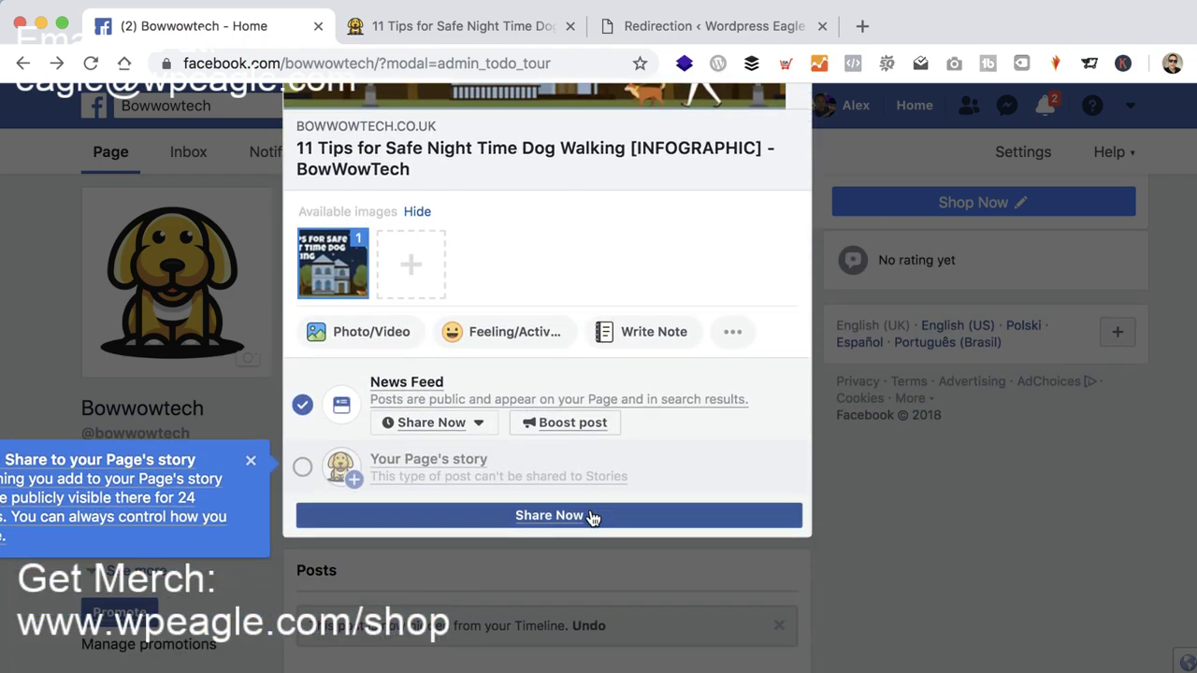
{"action": "left_click", "coordinate": [597, 514]}
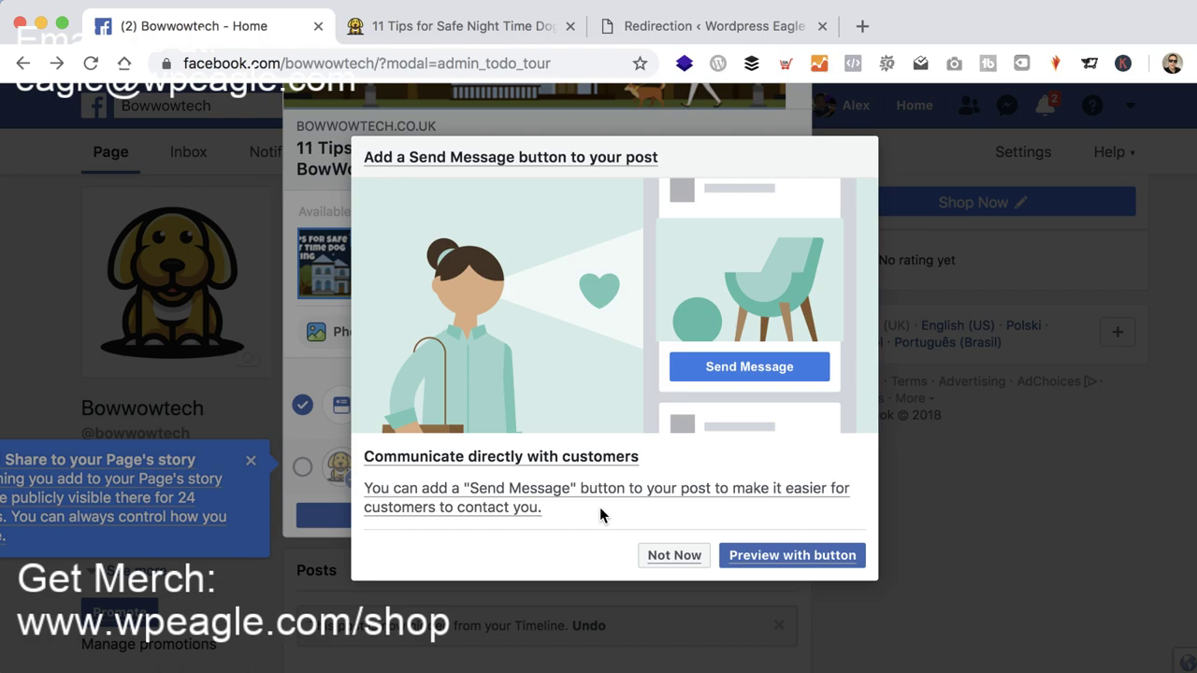
{"action": "left_click", "coordinate": [677, 557]}
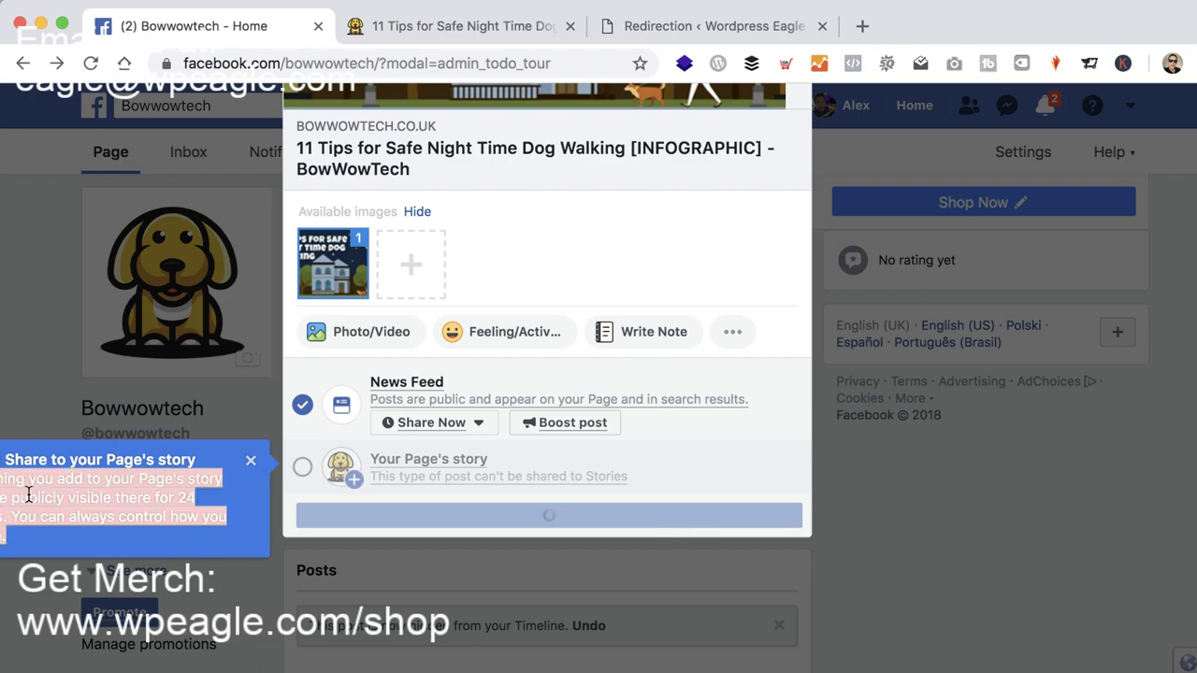
Step: Copy the Bowwowtech Facebook page address from the browser's address bar
{"action": "left_click", "coordinate": [251, 460]}
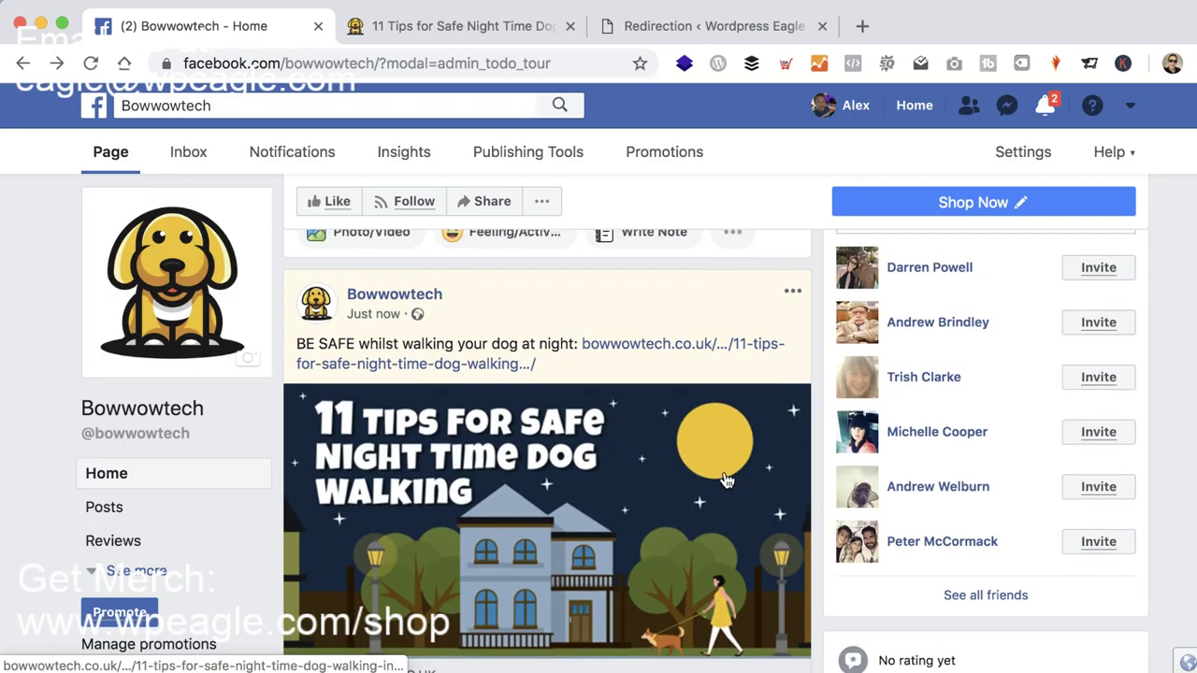
{"action": "scroll", "coordinate": [721, 479], "scroll_direction": "down", "scroll_amount": 3}
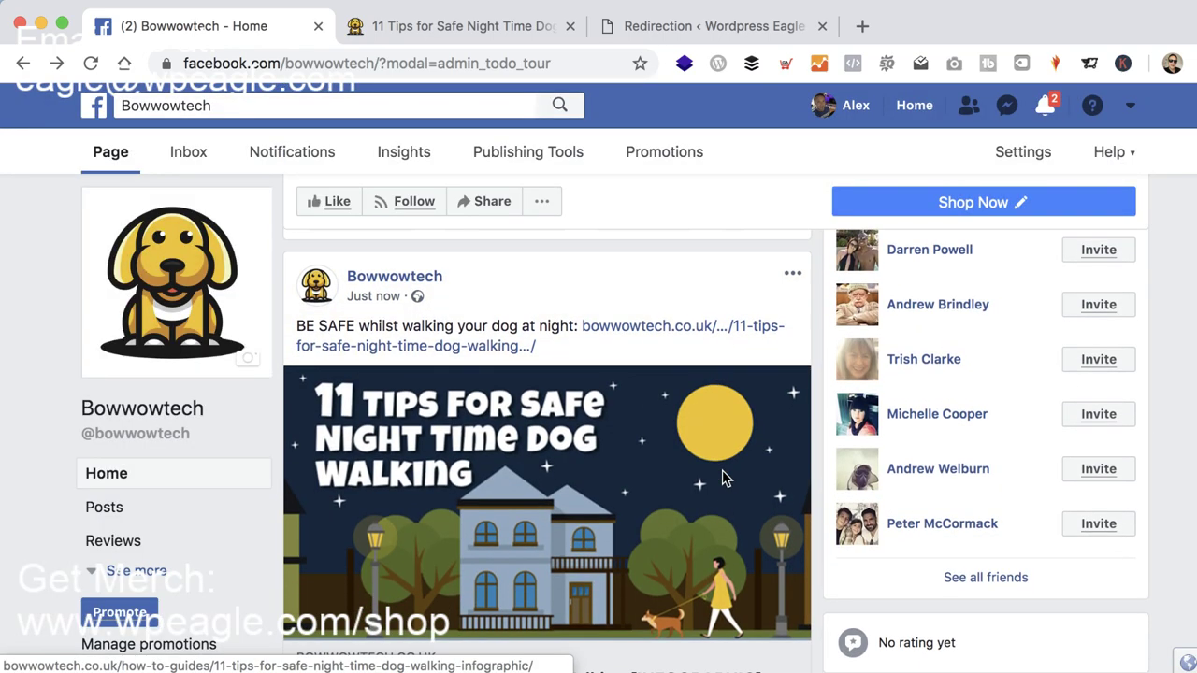
{"action": "scroll", "coordinate": [721, 479], "scroll_direction": "up", "scroll_amount": 3}
{"action": "scroll", "coordinate": [721, 479], "scroll_direction": "down", "scroll_amount": 2}
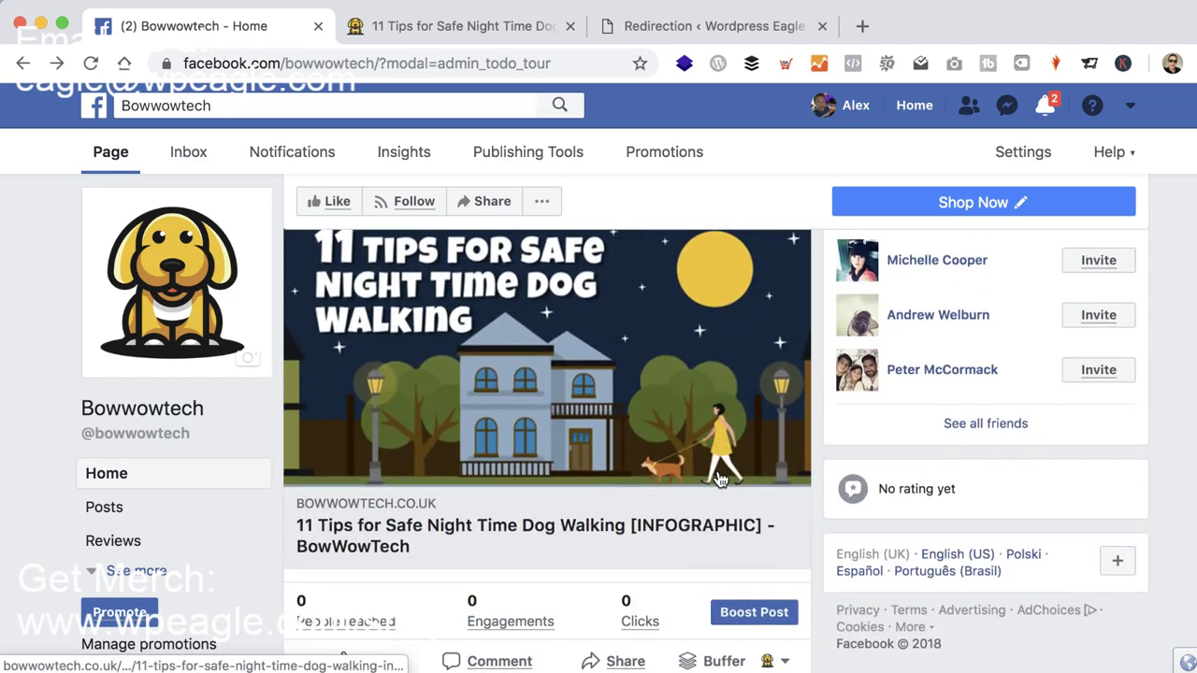
{"action": "scroll", "coordinate": [721, 479], "scroll_direction": "up", "scroll_amount": 4}
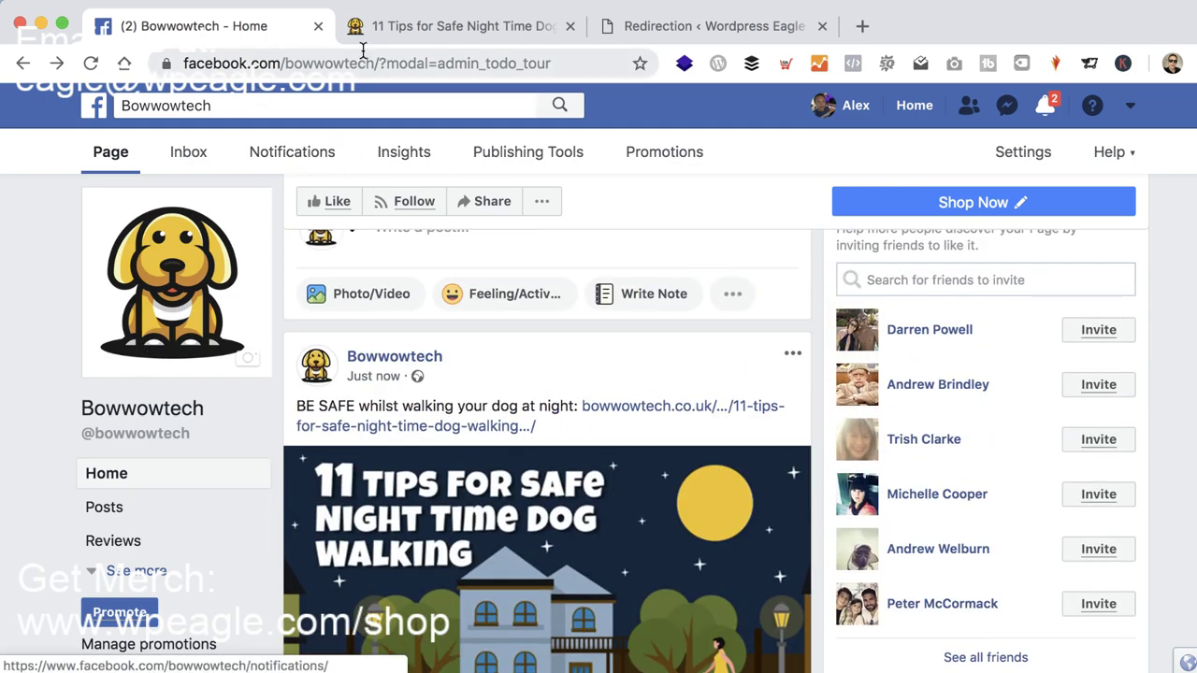
{"action": "left_click_drag", "start_coordinate": [377, 62], "coordinate": [192, 62]}
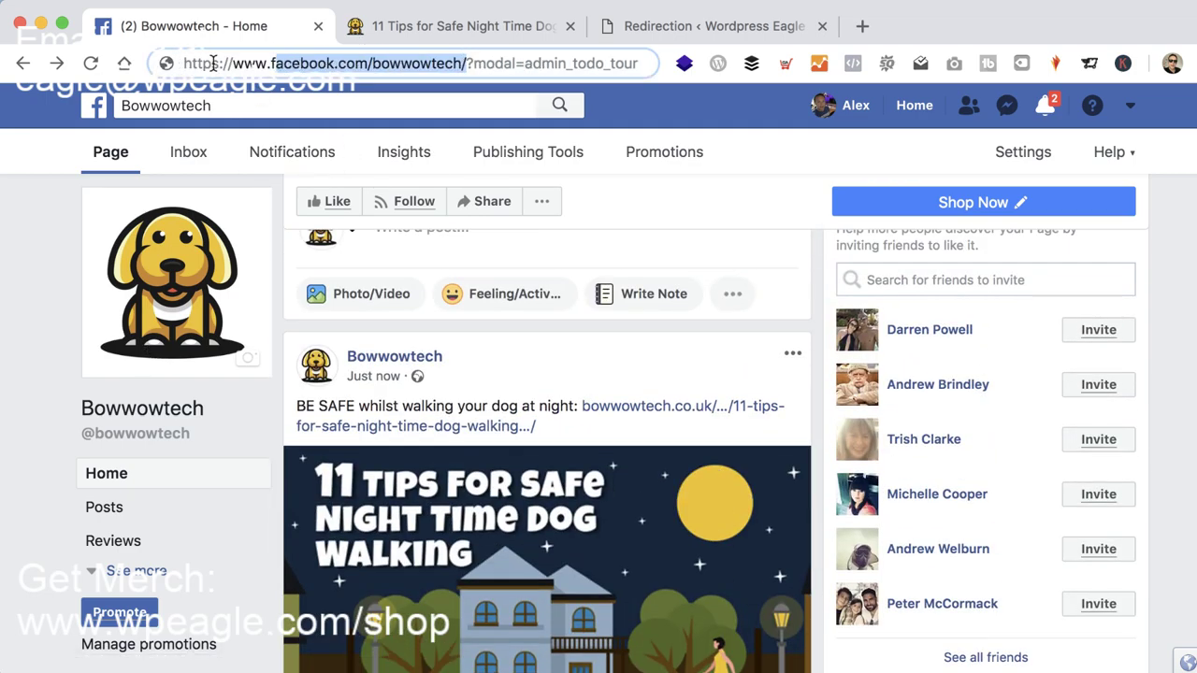
{"action": "left_click", "coordinate": [454, 26]}
{"action": "left_click", "coordinate": [211, 33]}
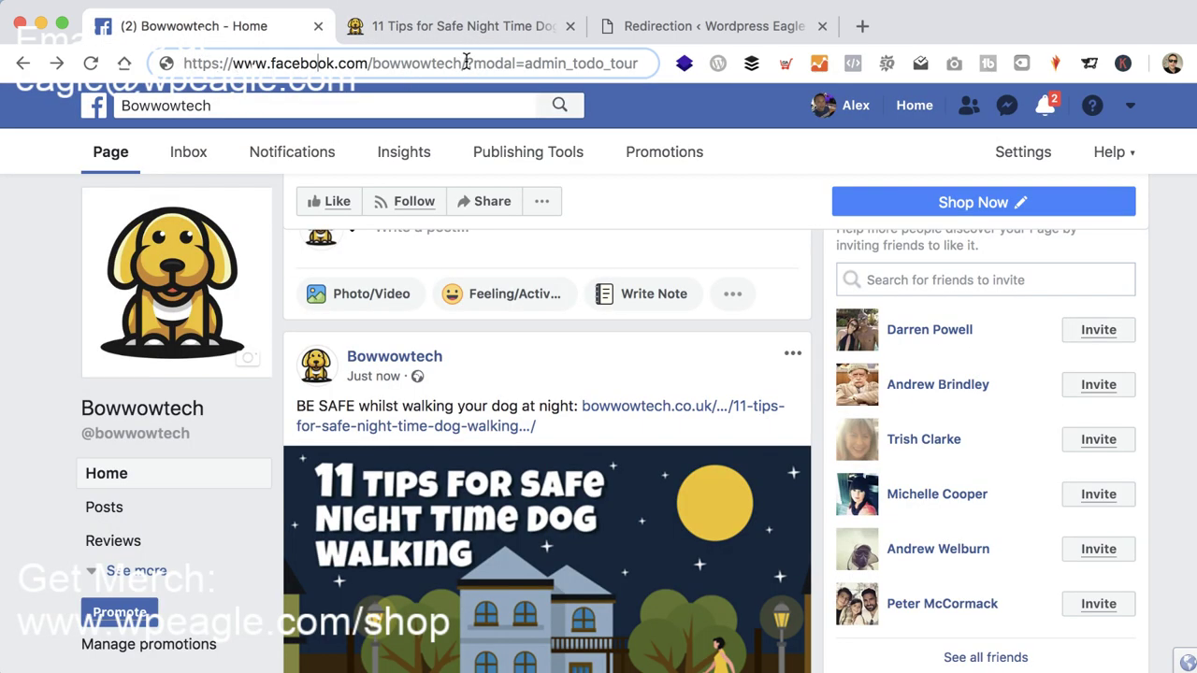
{"action": "left_click_drag", "start_coordinate": [464, 63], "coordinate": [164, 62]}
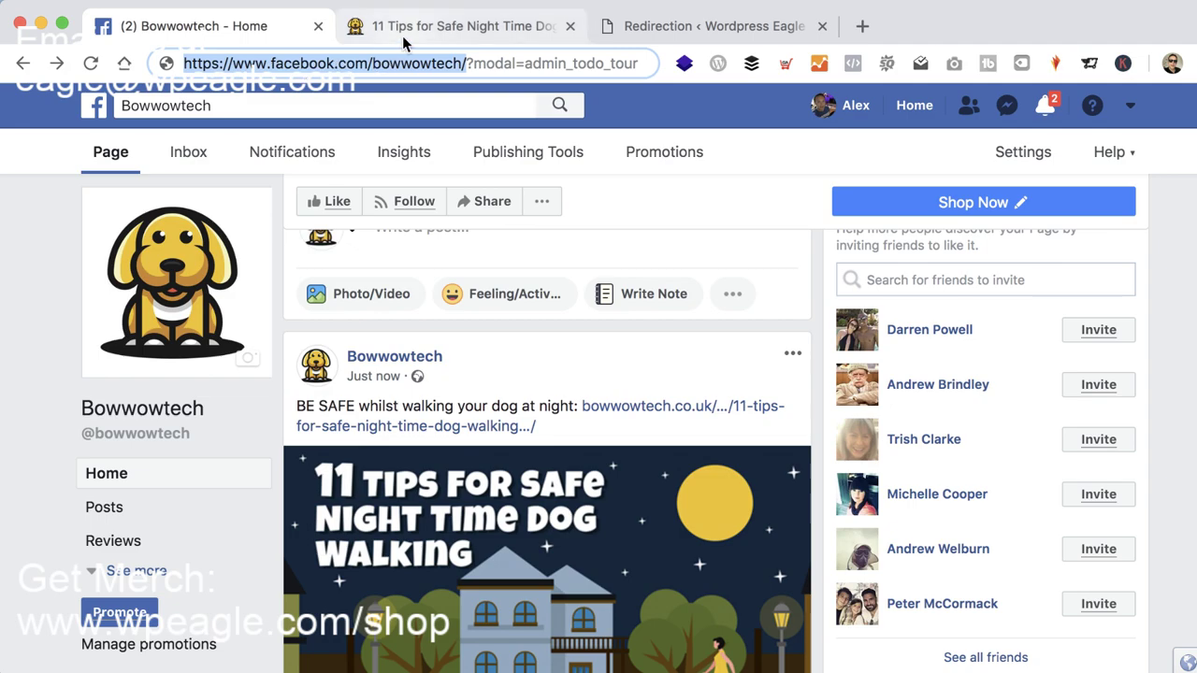
Step: From the infographic blog post, open the WordPress customizer's Header Social Options section
{"action": "left_click", "coordinate": [403, 28]}
{"action": "mouse_move", "coordinate": [107, 103]}
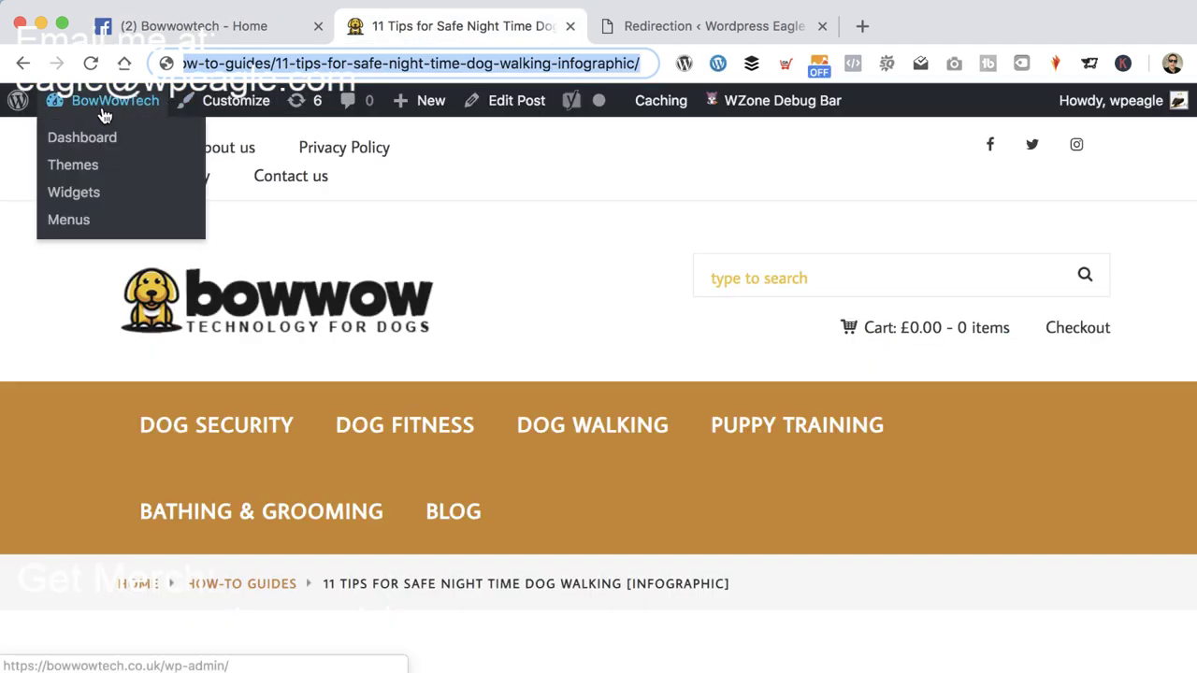
{"action": "left_click", "coordinate": [238, 103]}
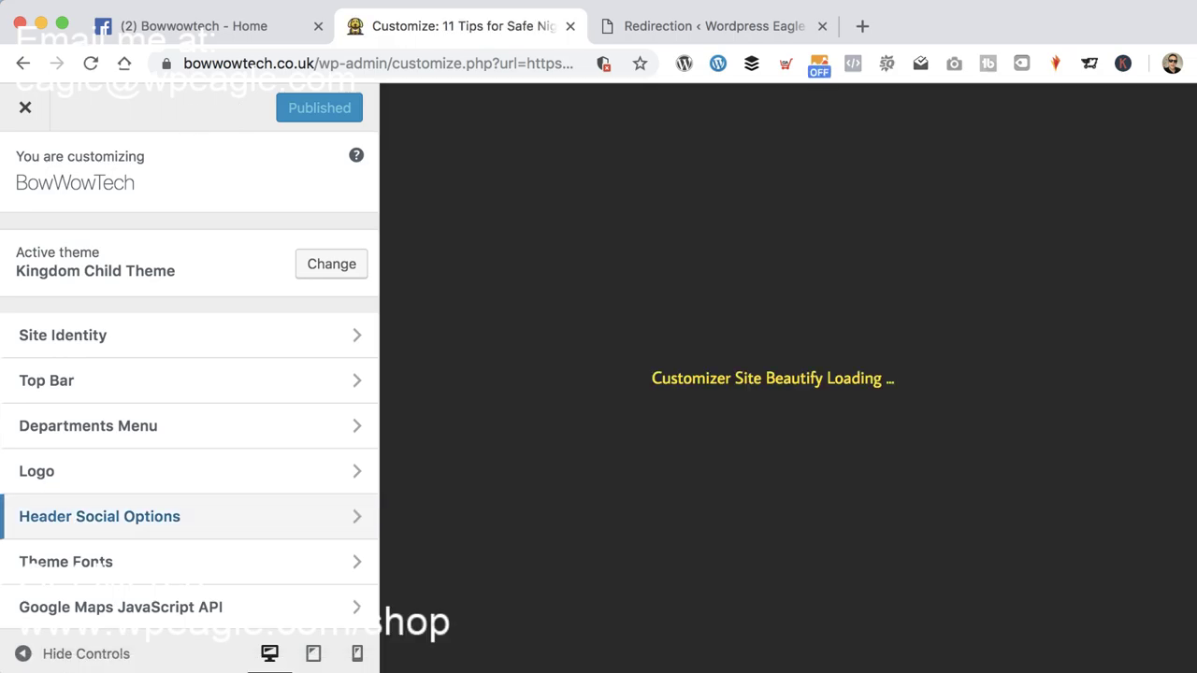
{"action": "scroll", "coordinate": [94, 430], "scroll_direction": "down", "scroll_amount": 10}
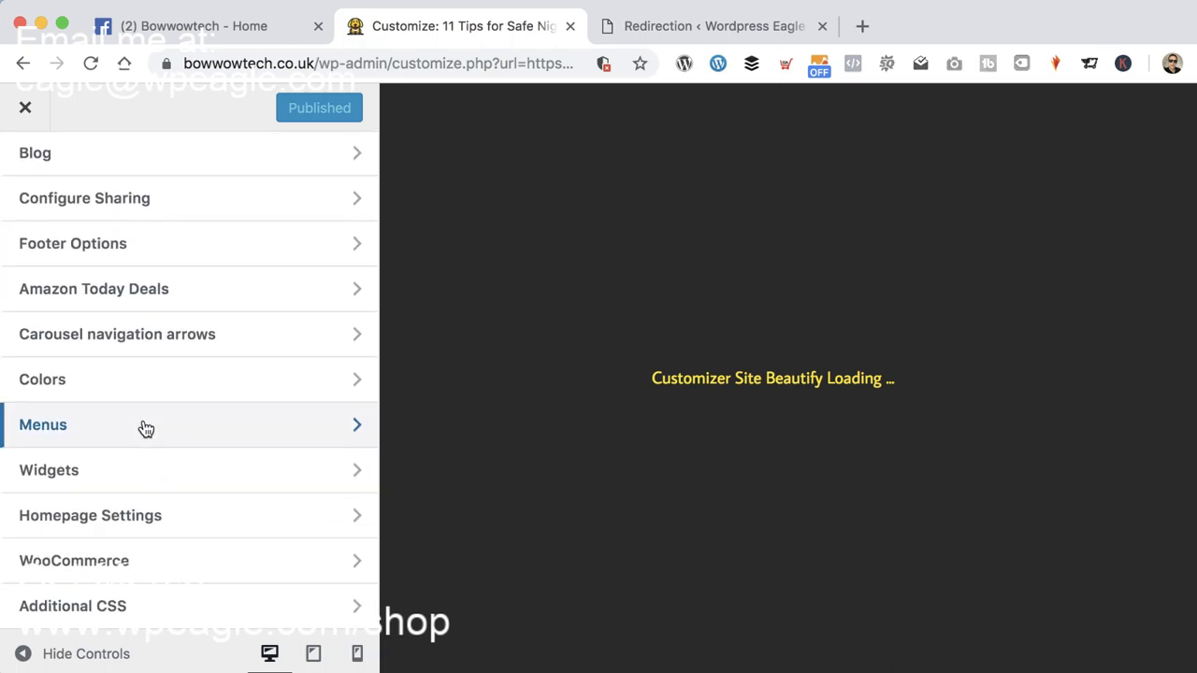
{"action": "scroll", "coordinate": [165, 613], "scroll_direction": "up", "scroll_amount": 8}
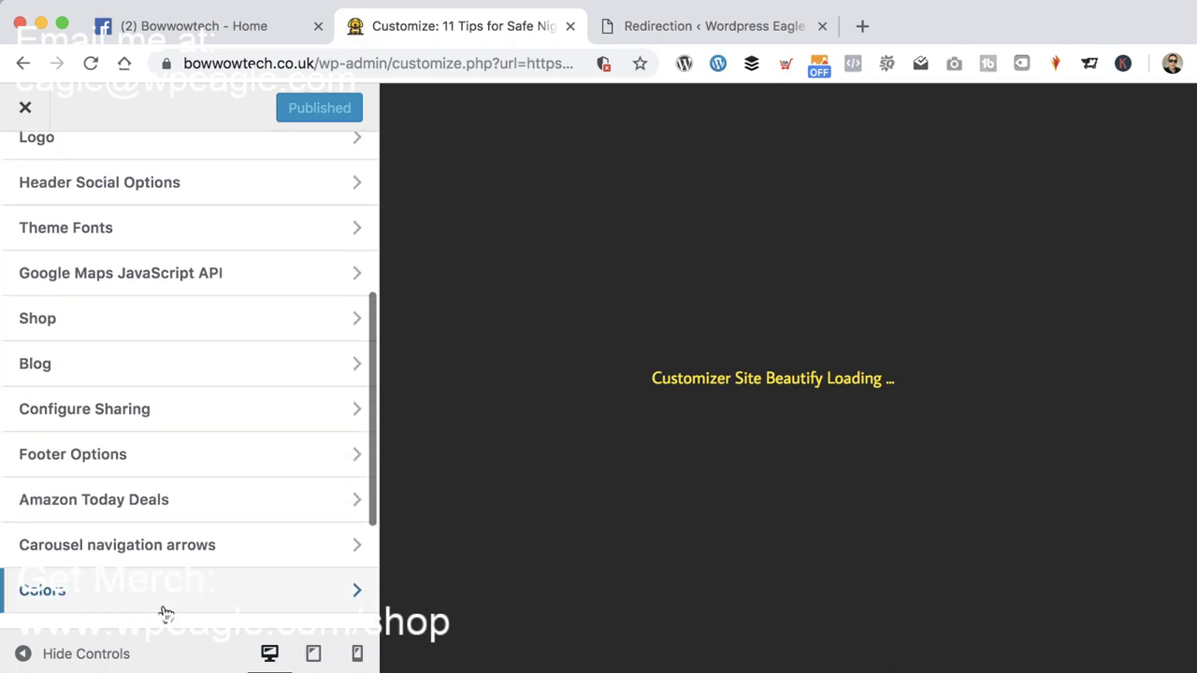
{"action": "scroll", "coordinate": [165, 598], "scroll_direction": "up", "scroll_amount": 5}
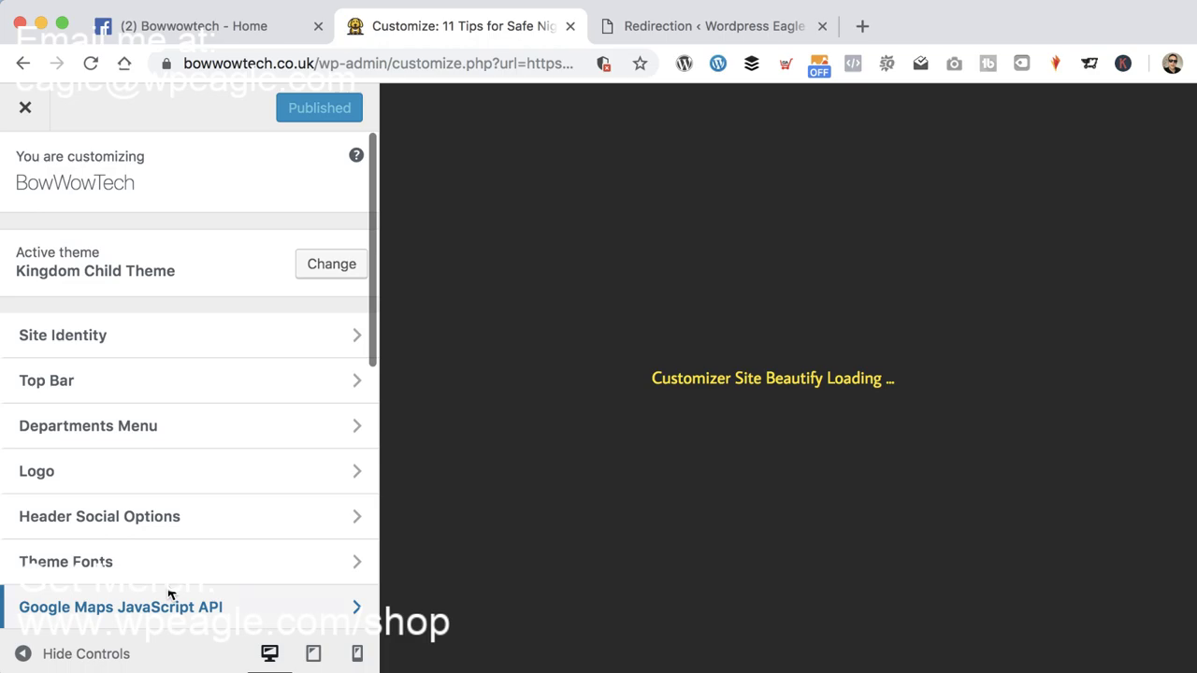
{"action": "left_click", "coordinate": [236, 337]}
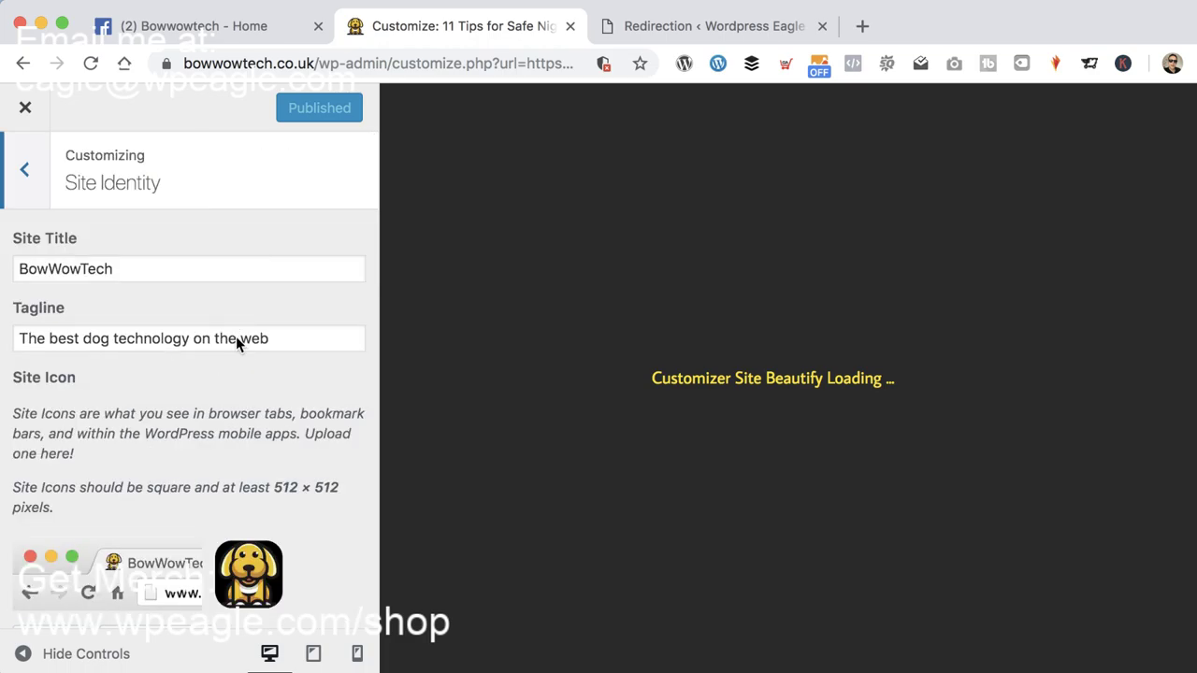
{"action": "scroll", "coordinate": [234, 346], "scroll_direction": "down", "scroll_amount": 1}
{"action": "scroll", "coordinate": [121, 267], "scroll_direction": "up", "scroll_amount": 1}
{"action": "left_click", "coordinate": [22, 165]}
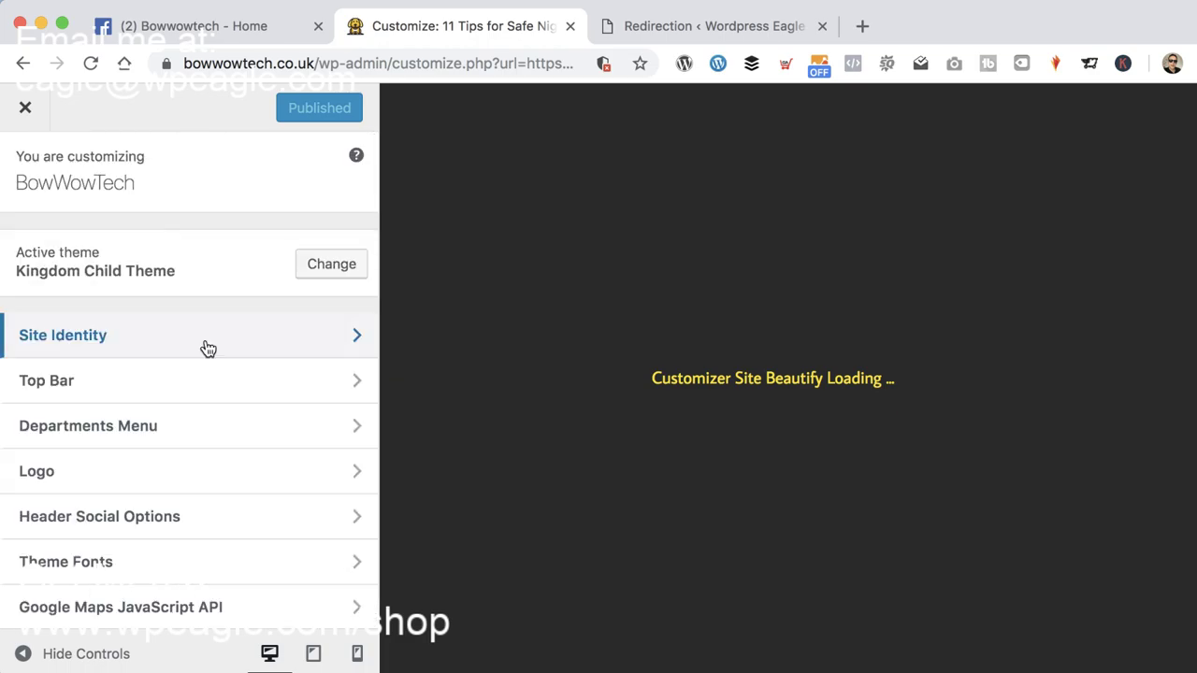
{"action": "scroll", "coordinate": [207, 349], "scroll_direction": "down", "scroll_amount": 5}
{"action": "left_click", "coordinate": [201, 231]}
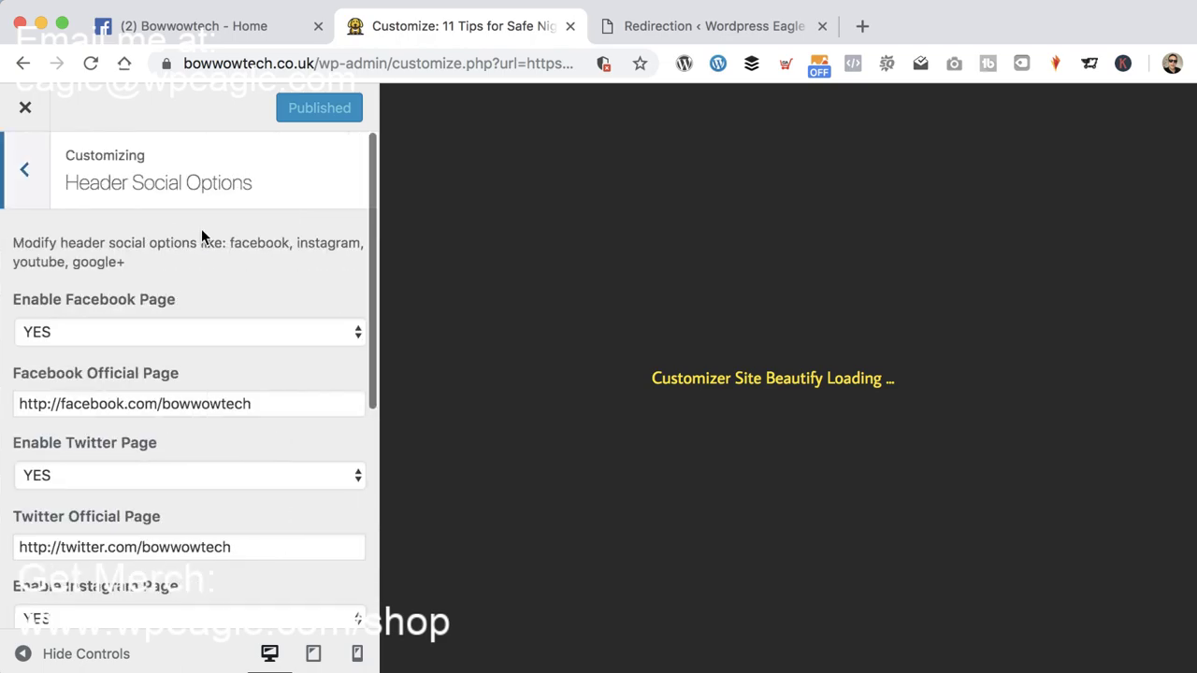
{"action": "scroll", "coordinate": [192, 250], "scroll_direction": "down", "scroll_amount": 2}
Step: Replace the Facebook Official Page link with the copied Facebook page URL, publish, and close the customizer
{"action": "triple_click", "coordinate": [270, 323]}
{"action": "key", "text": "super+c"}
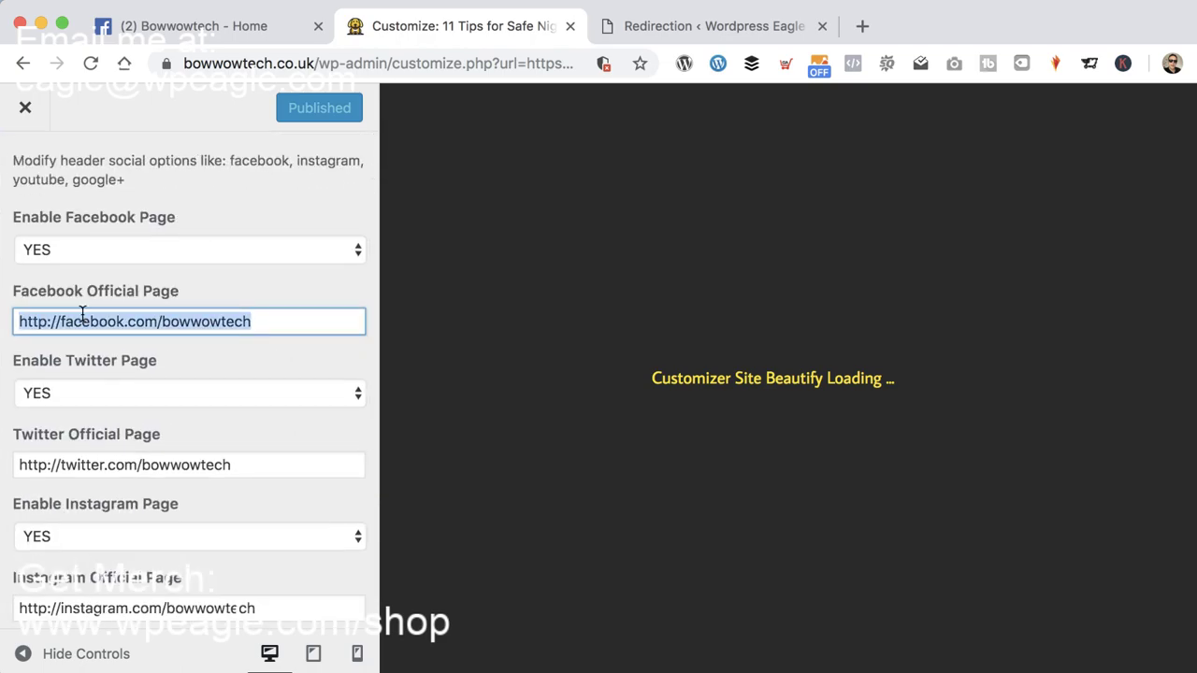
{"action": "right_click", "coordinate": [84, 318]}
{"action": "left_click", "coordinate": [195, 485]}
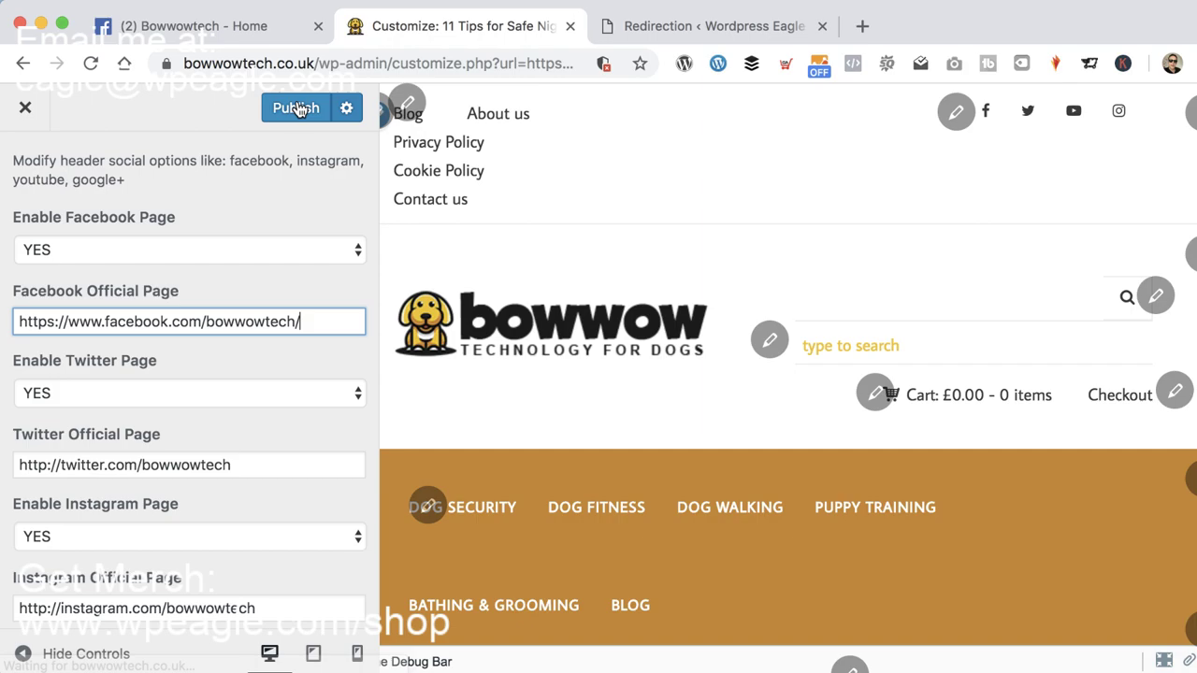
{"action": "left_click", "coordinate": [296, 108]}
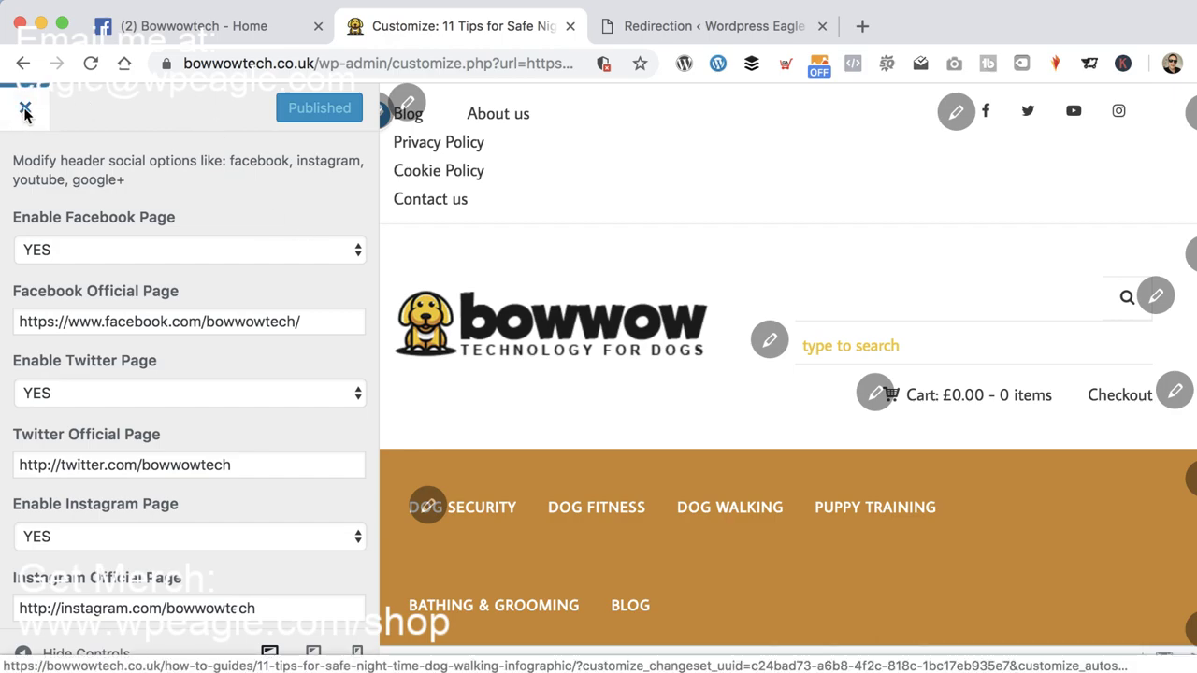
{"action": "left_click", "coordinate": [414, 209]}
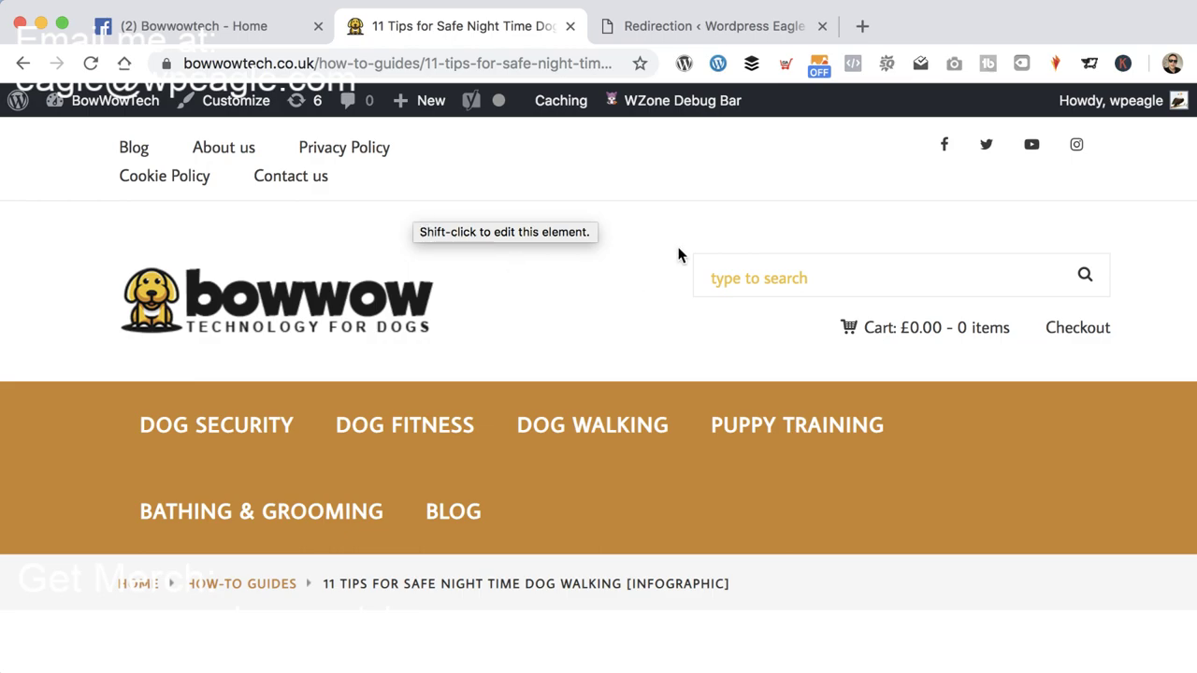
Step: Search Google for 'buffer' and open the 'Buffer: Social Media Management Platform' result
{"action": "left_click", "coordinate": [739, 27]}
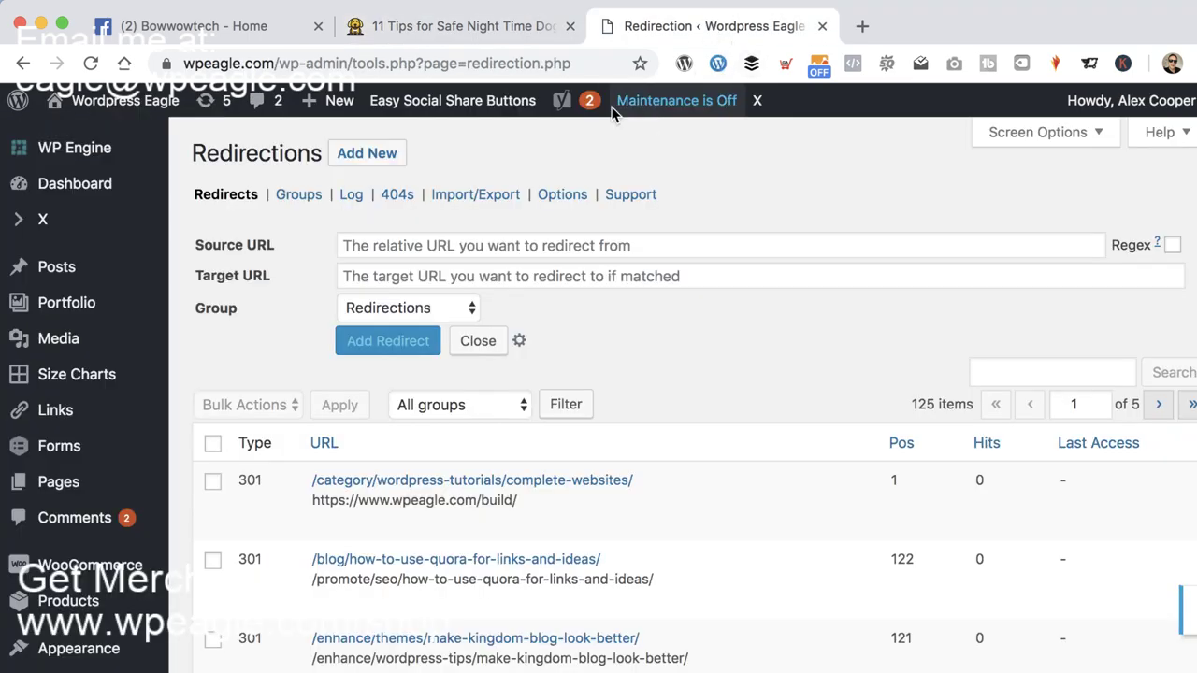
{"action": "left_click", "coordinate": [572, 63]}
{"action": "type", "text": "bowwowtech.co.ukf"}
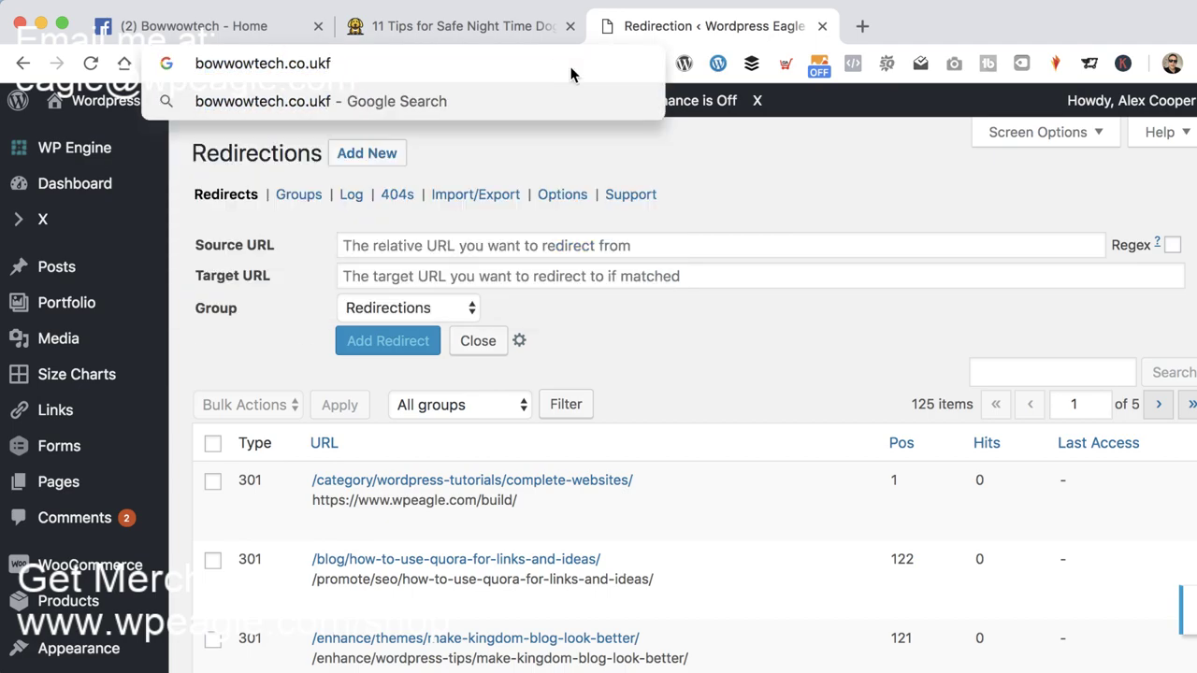
{"action": "key", "text": "super+a"}
{"action": "key", "text": "Left"}
{"action": "type", "text": "ffer"}
{"action": "key", "text": "super+a"}
{"action": "type", "text": "buffer"}
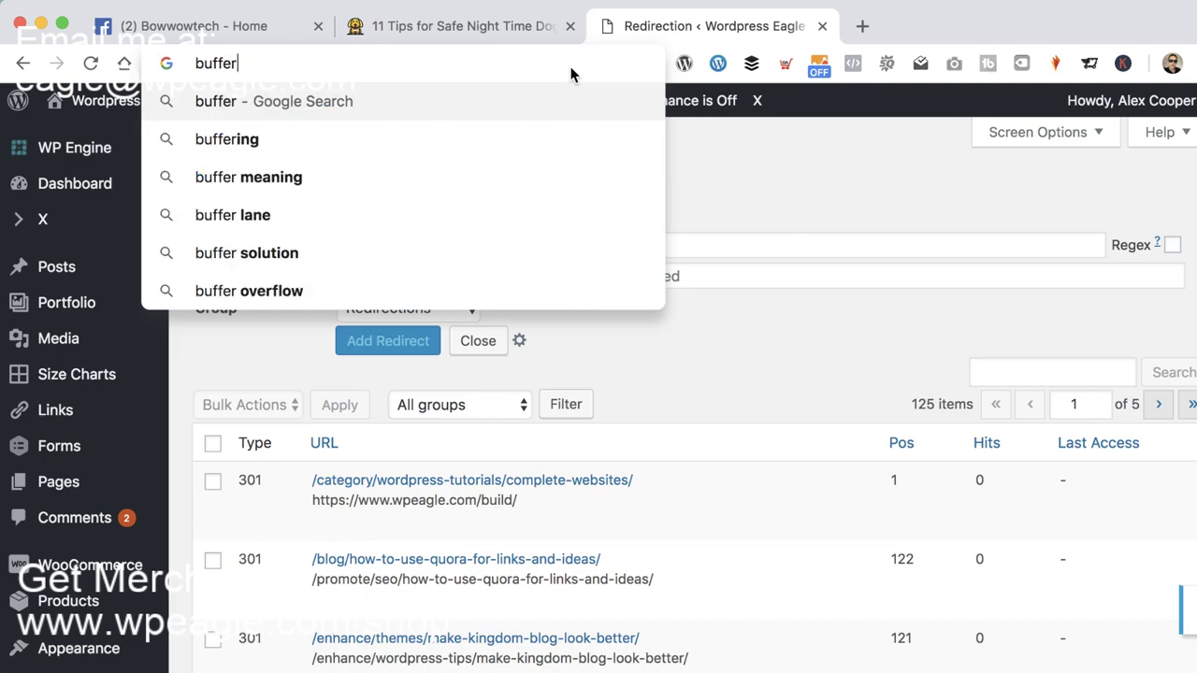
{"action": "key", "text": "Return"}
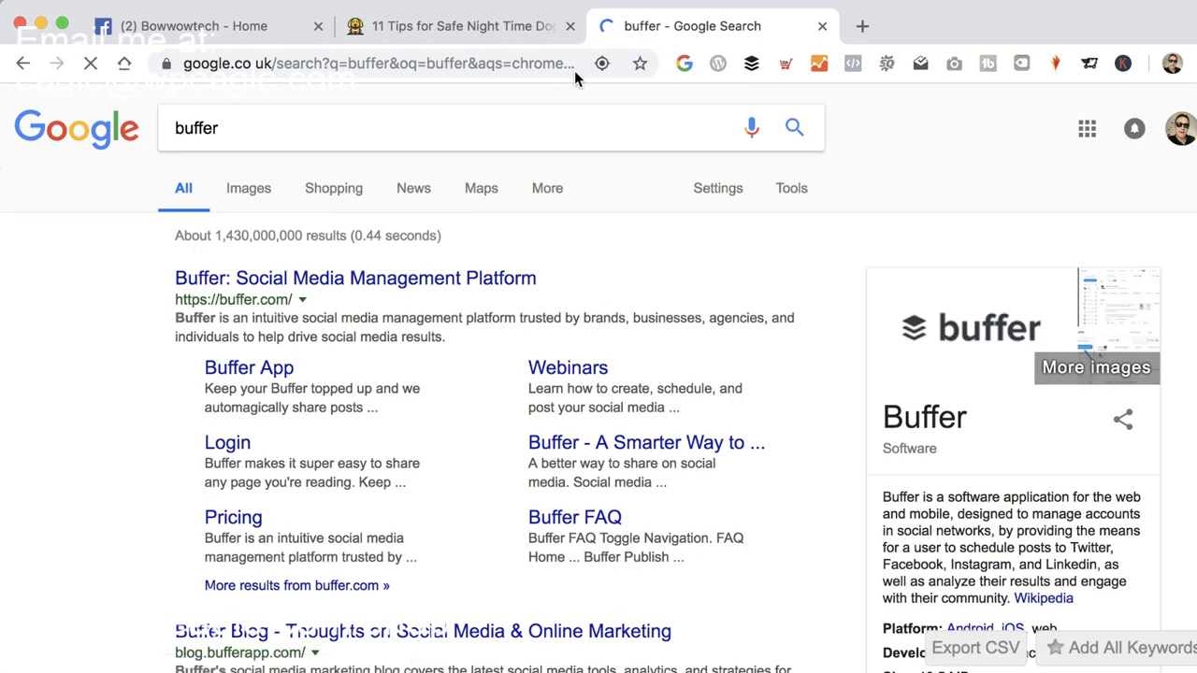
{"action": "left_click", "coordinate": [435, 277]}
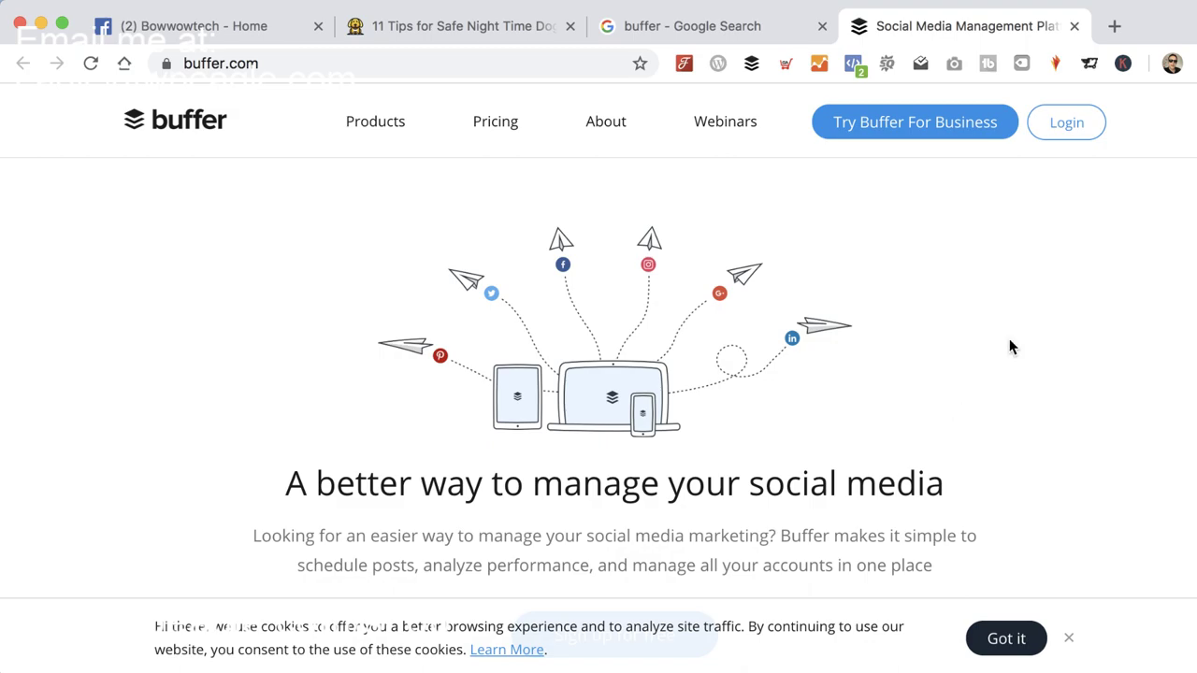
Step: Review Buffer's pricing page, including the Free plan's 3 total accounts
{"action": "left_click", "coordinate": [482, 121]}
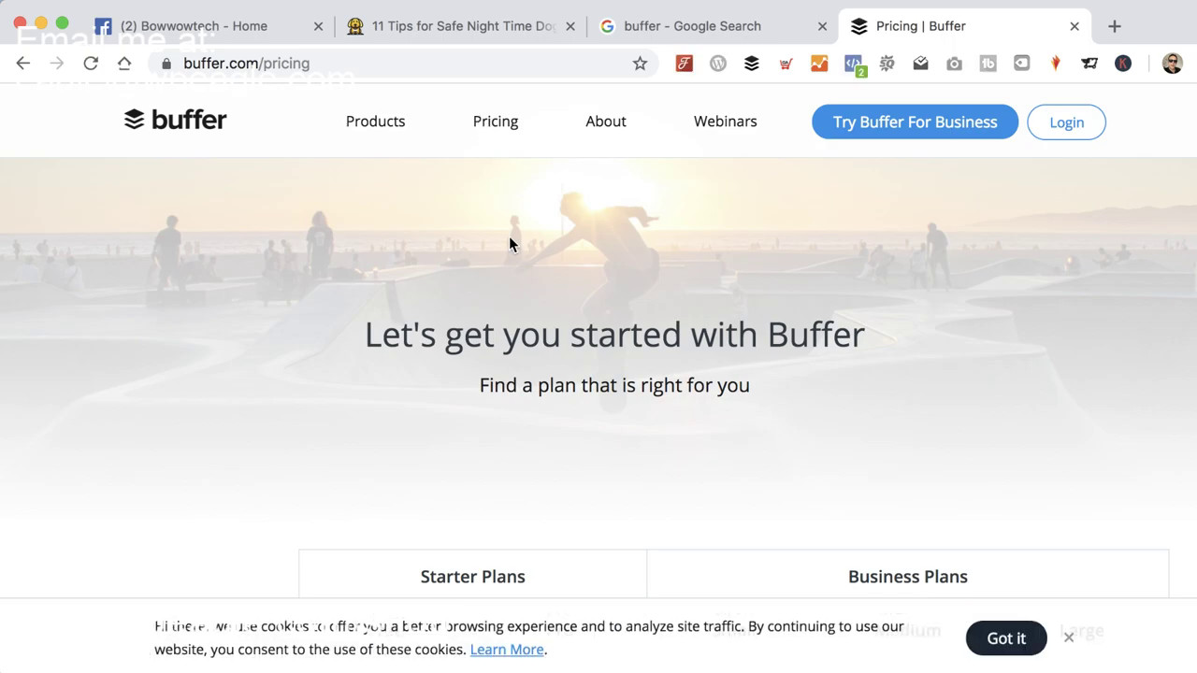
{"action": "scroll", "coordinate": [519, 254], "scroll_direction": "down", "scroll_amount": 5}
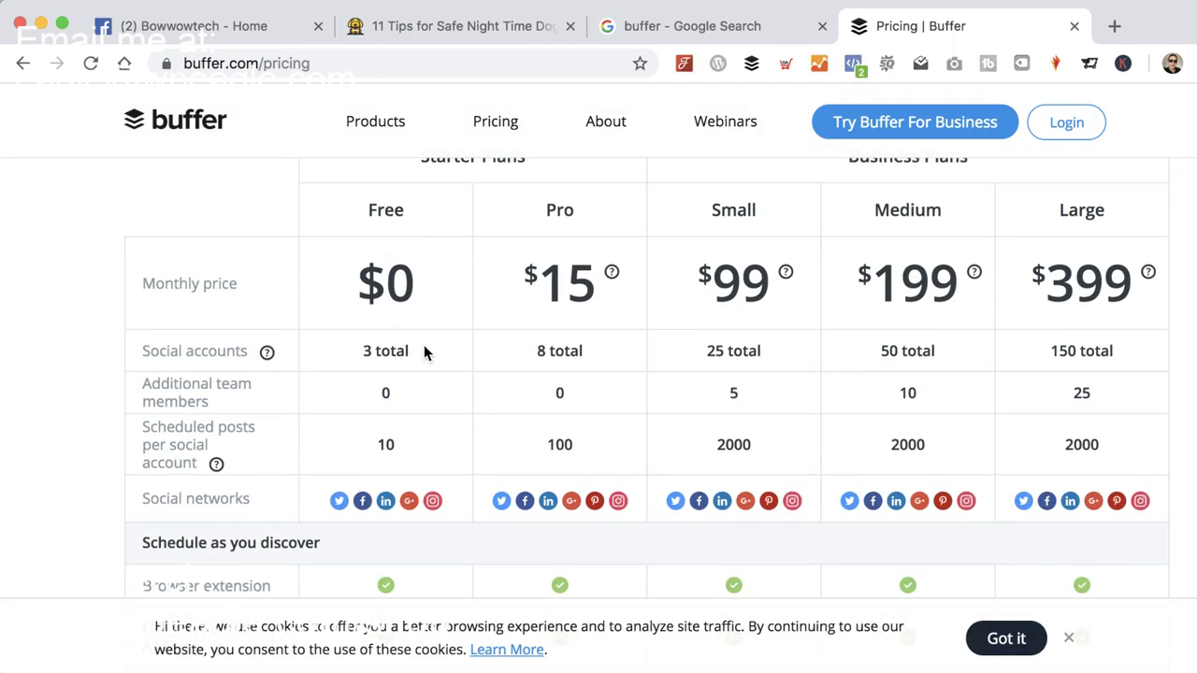
{"action": "triple_click", "coordinate": [379, 352]}
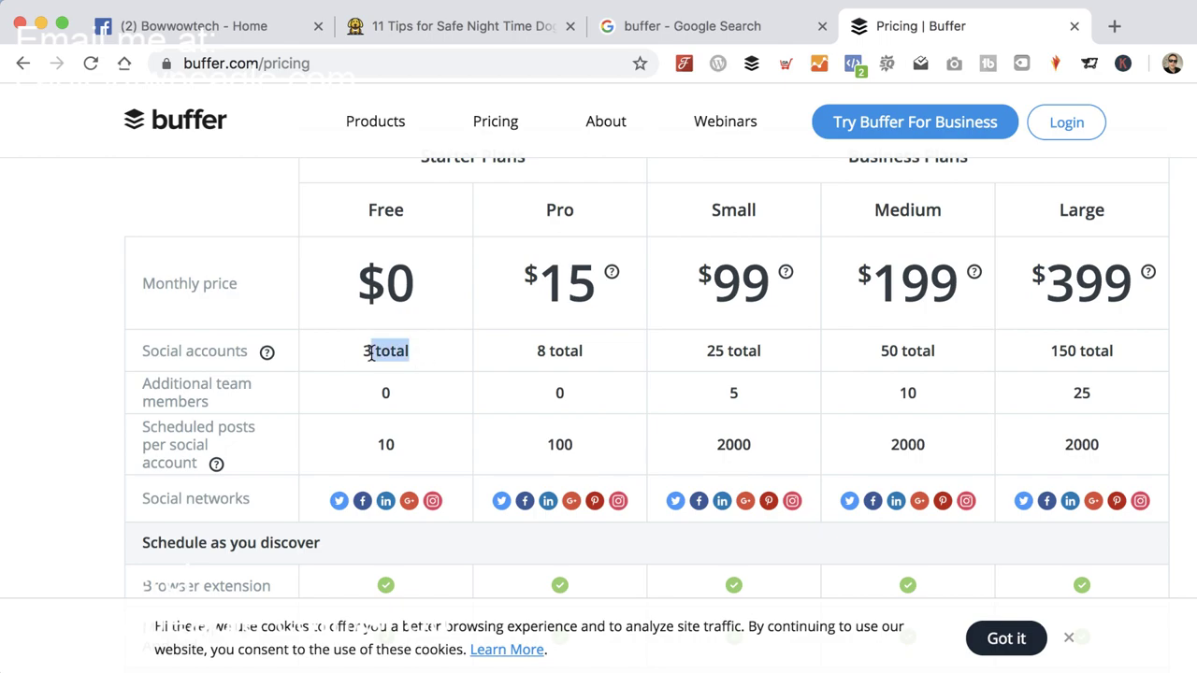
{"action": "left_click", "coordinate": [383, 362]}
{"action": "scroll", "coordinate": [398, 370], "scroll_direction": "up", "scroll_amount": 2}
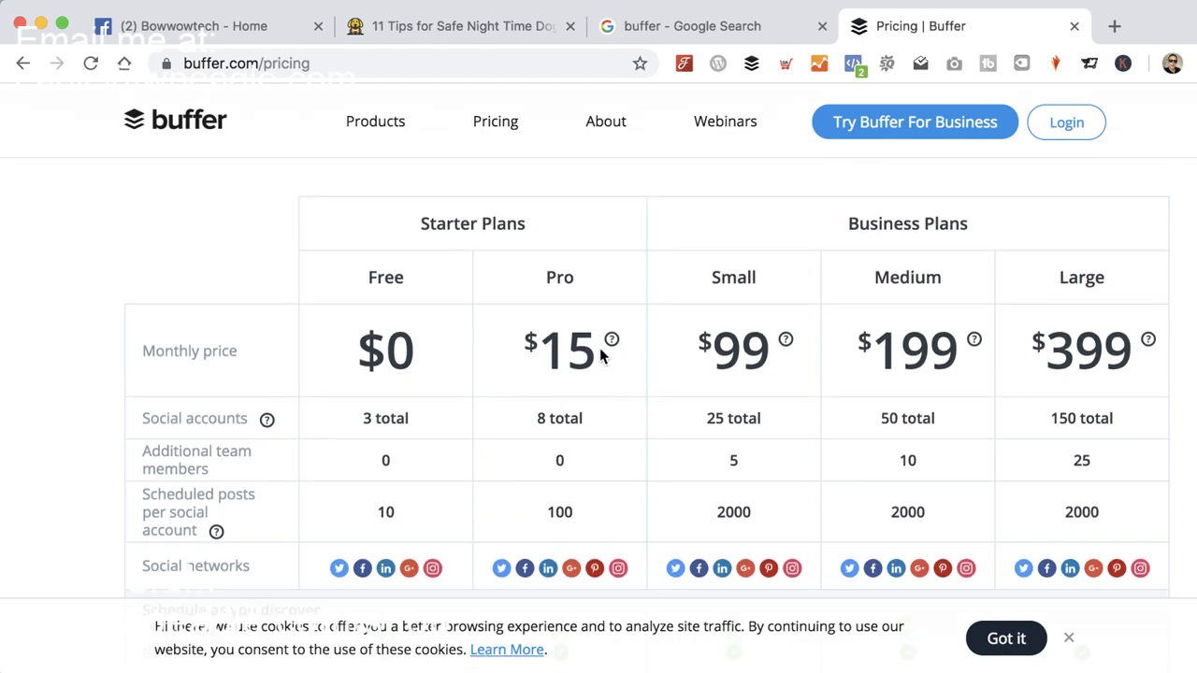
{"action": "scroll", "coordinate": [655, 458], "scroll_direction": "up", "scroll_amount": 5}
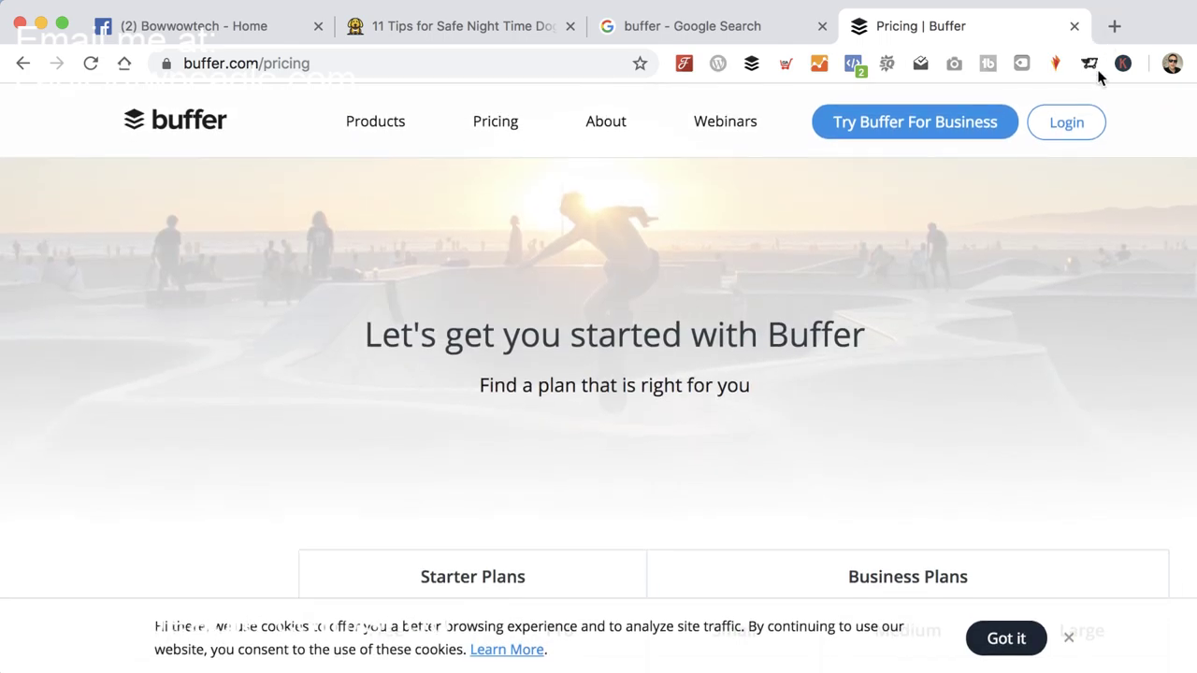
Step: Try signing in to Buffer with the account e-mail and password
{"action": "left_click", "coordinate": [1071, 129]}
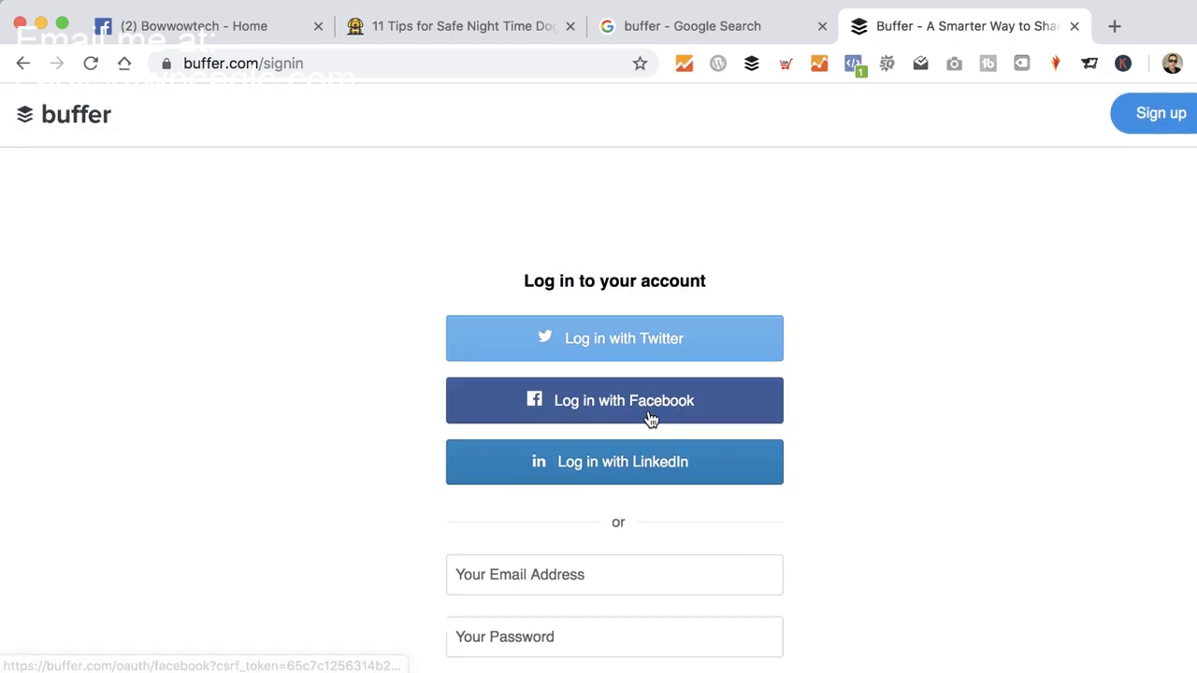
{"action": "left_click", "coordinate": [674, 421]}
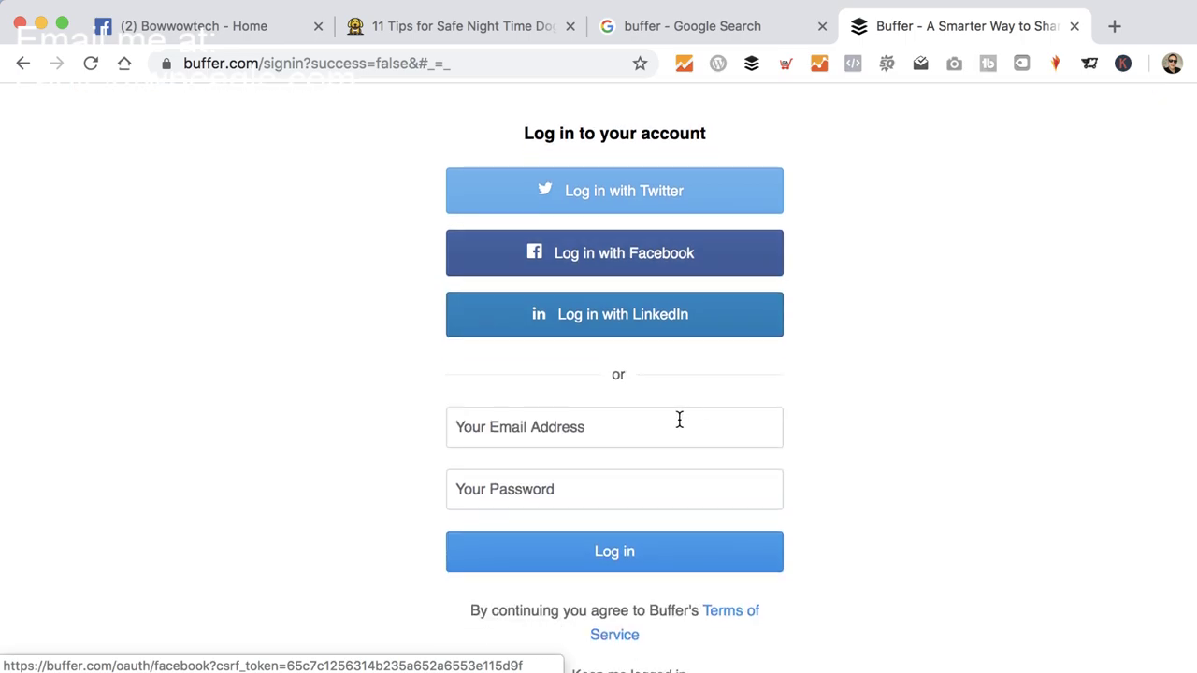
{"action": "left_click", "coordinate": [674, 420]}
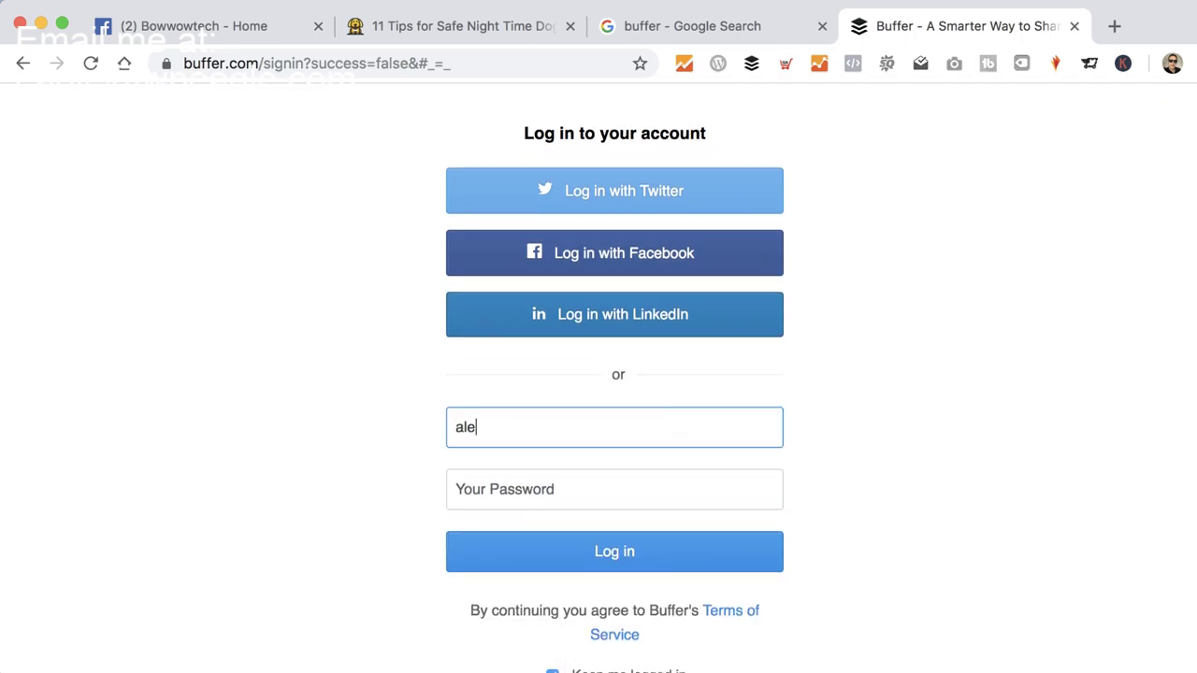
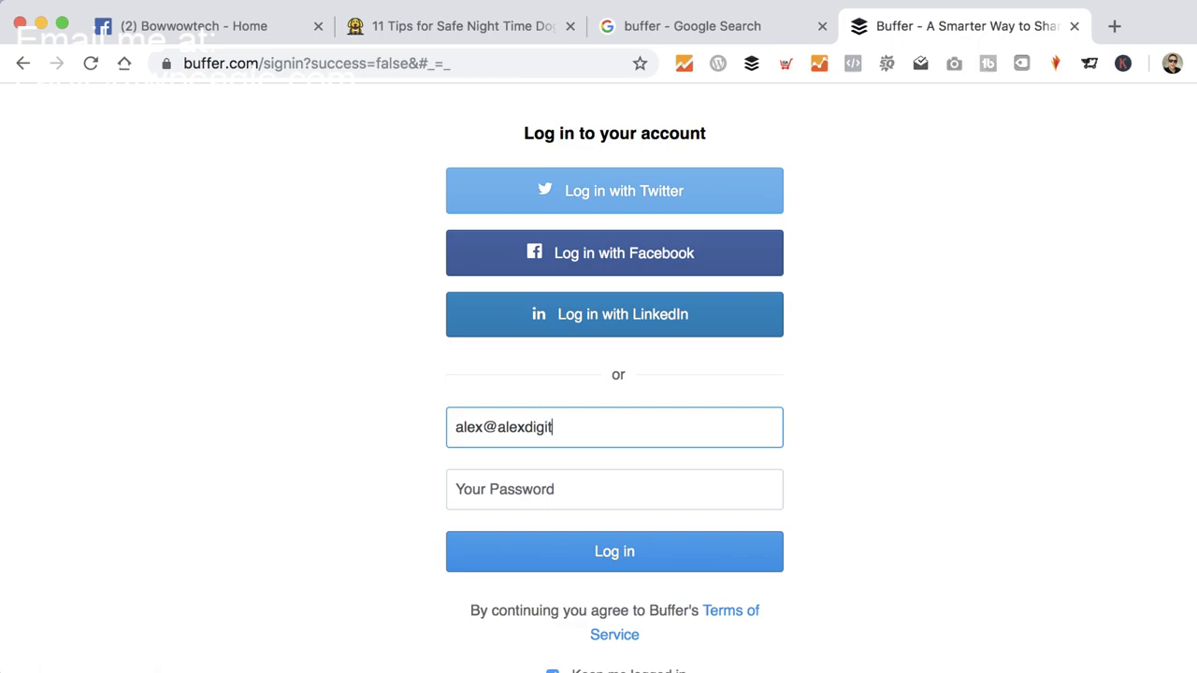
{"action": "key", "text": "Tab"}
{"action": "type", "text": "•••••••••"}
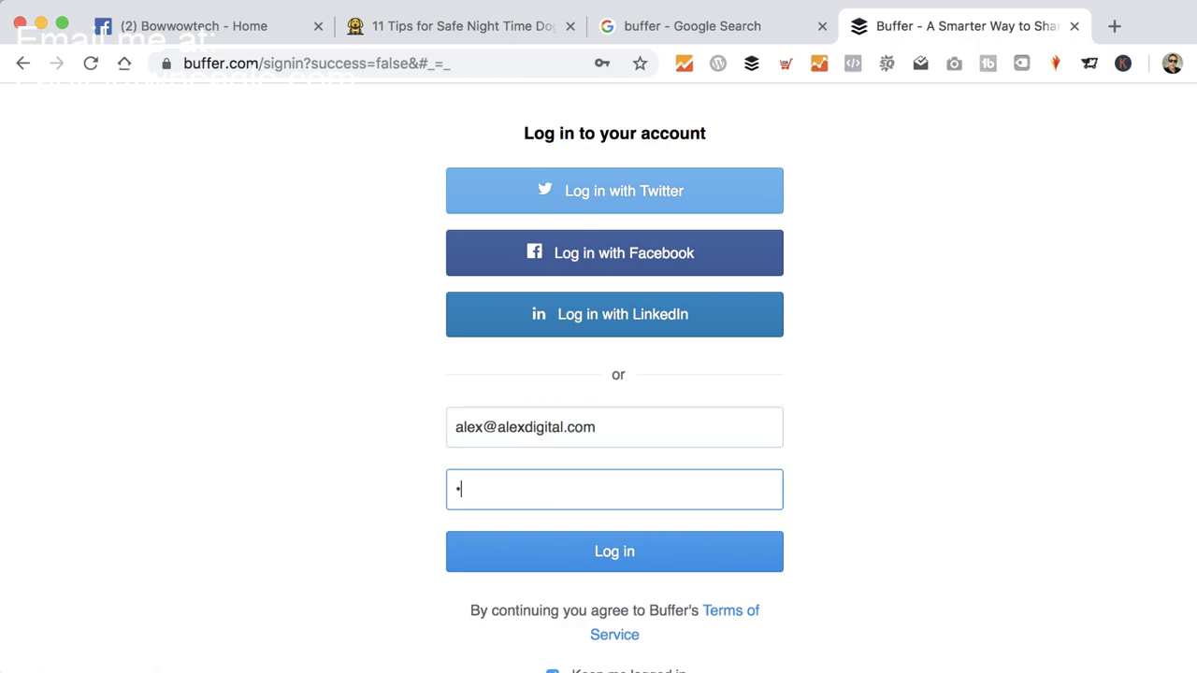
{"action": "key", "text": "Return"}
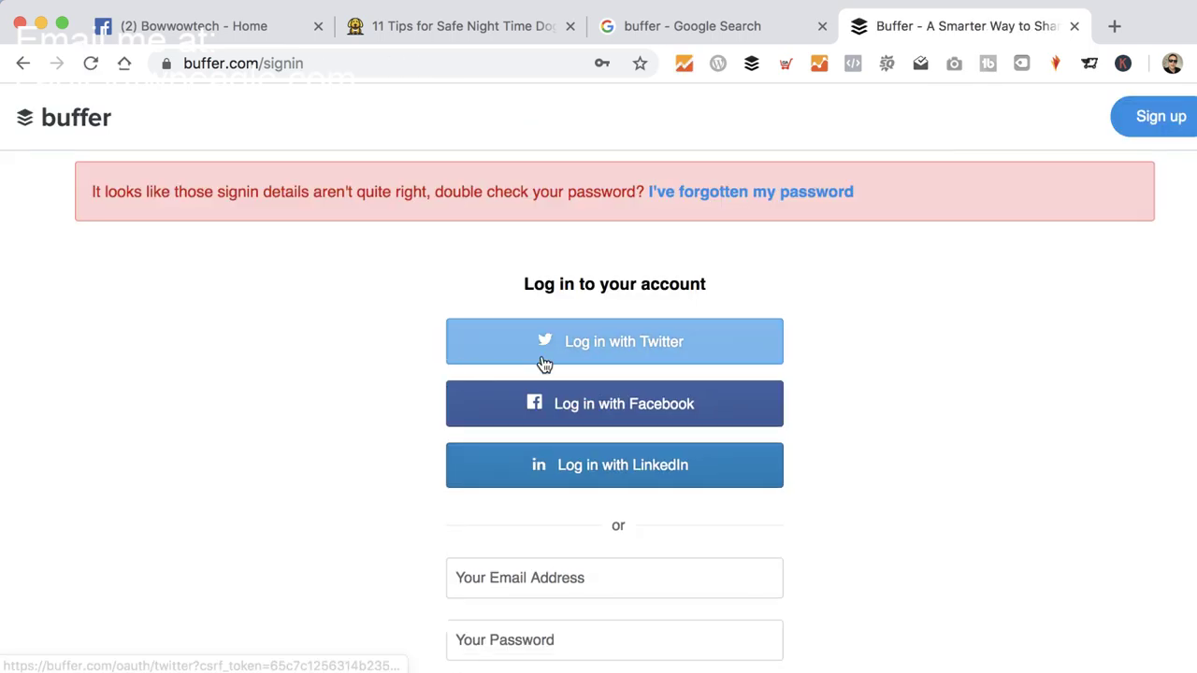
Step: Retry the Buffer sign-in with the re-entered account e-mail and a retyped password
{"action": "scroll", "coordinate": [543, 366], "scroll_direction": "down", "scroll_amount": 3}
{"action": "left_click", "coordinate": [614, 441]}
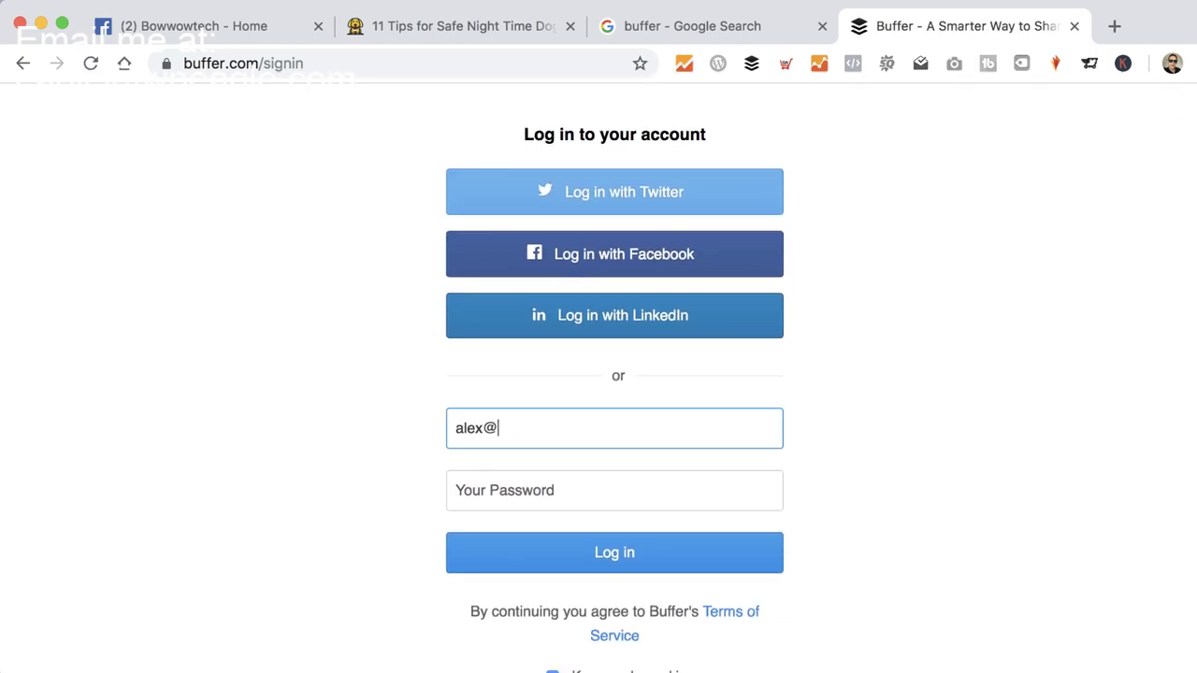
{"action": "key", "text": "Tab"}
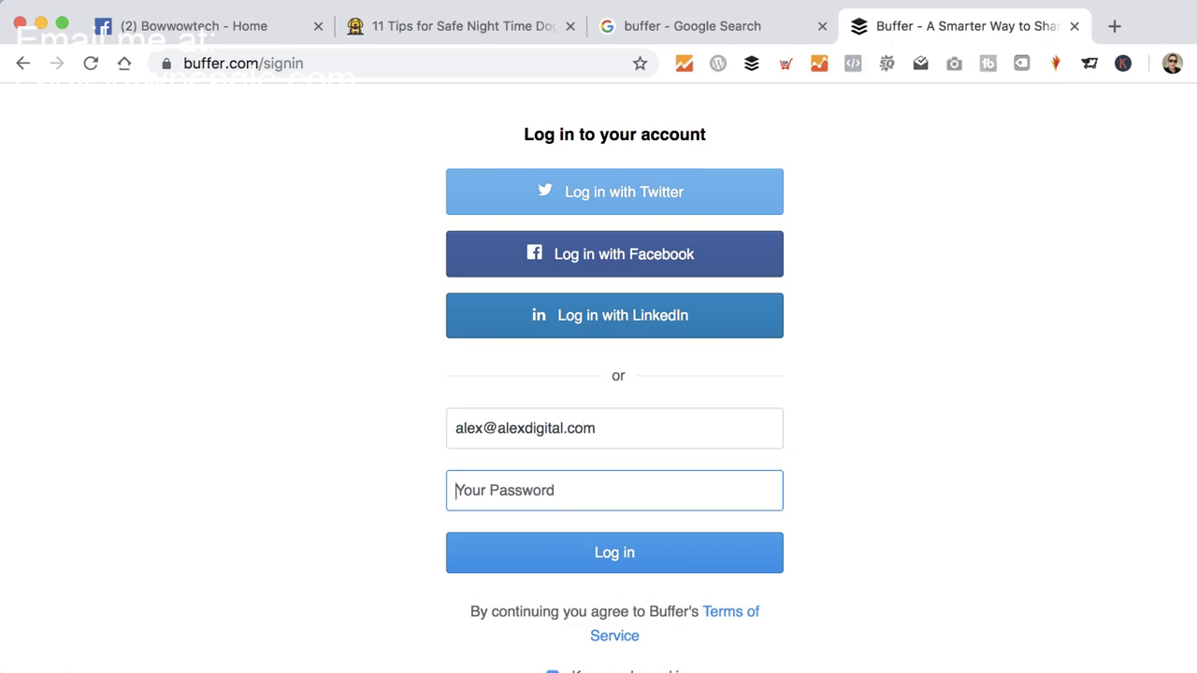
{"action": "type", "text": "••"}
{"action": "key", "text": "BackSpace"}
{"action": "type", "text": "•••"}
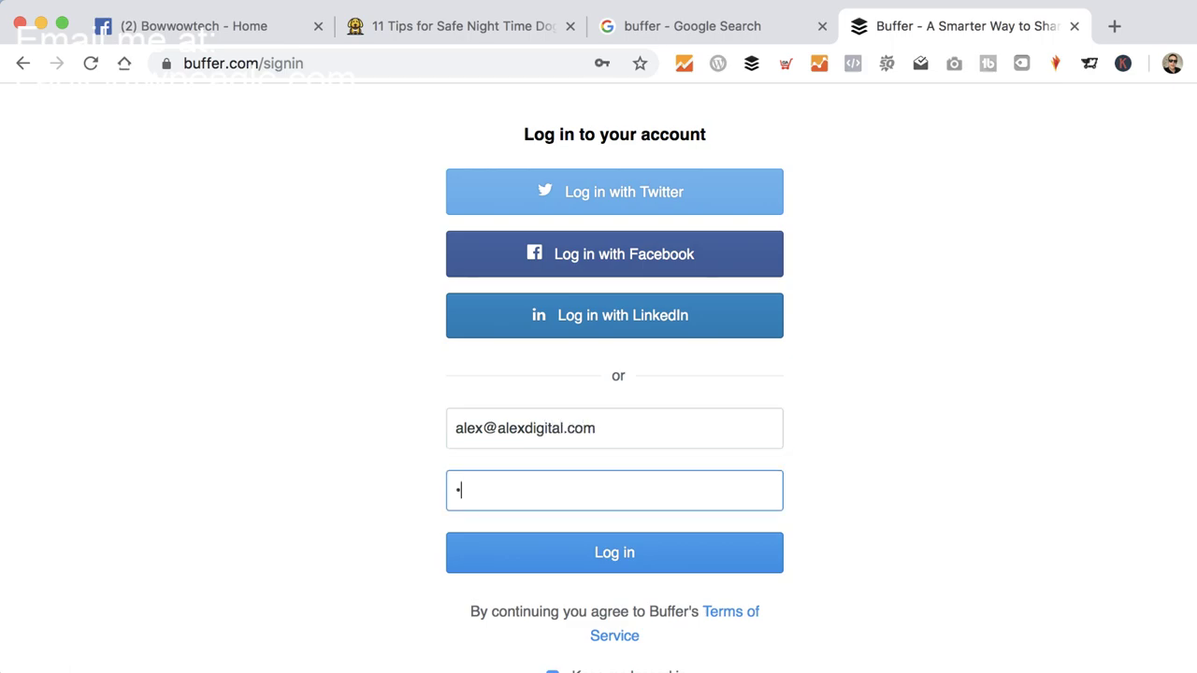
{"action": "type", "text": "••••••"}
{"action": "key", "text": "Return"}
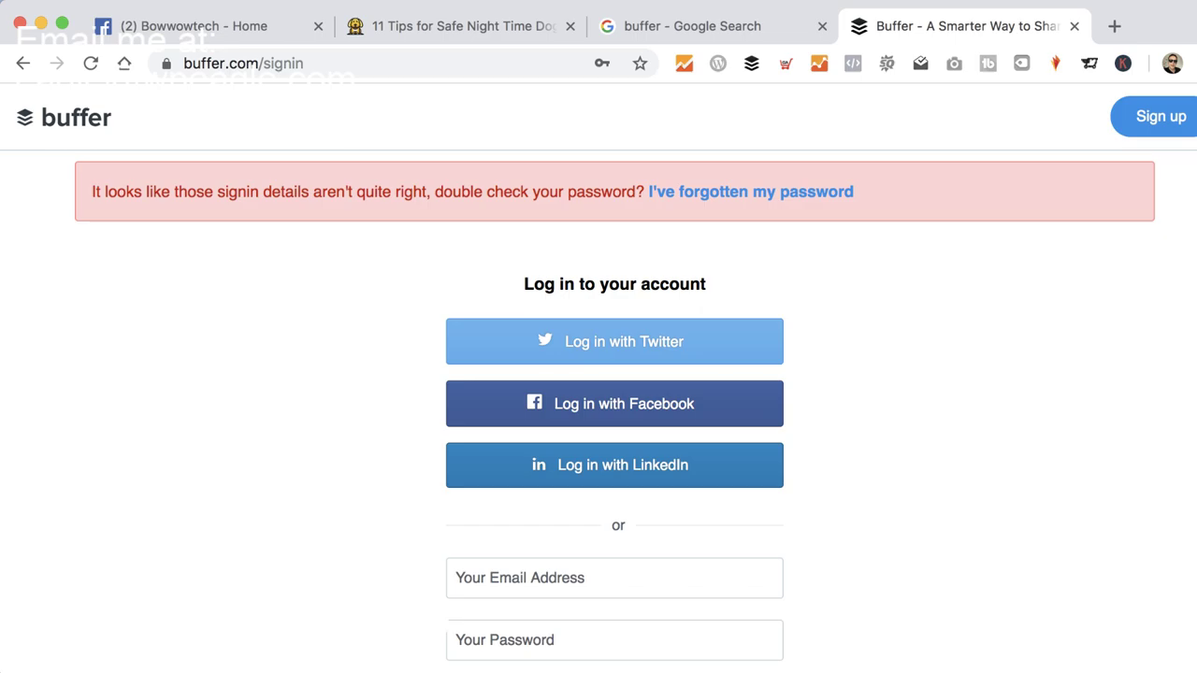
Step: Enter the account e-mail and password again and submit a third sign-in attempt
{"action": "left_click", "coordinate": [591, 574]}
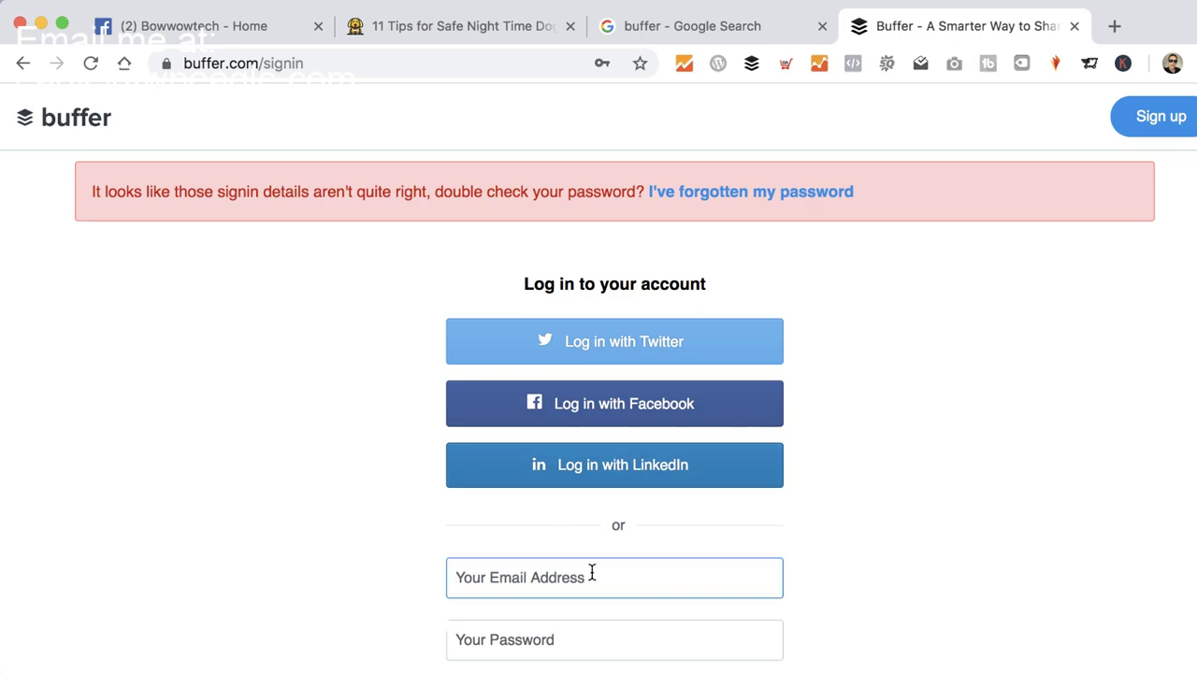
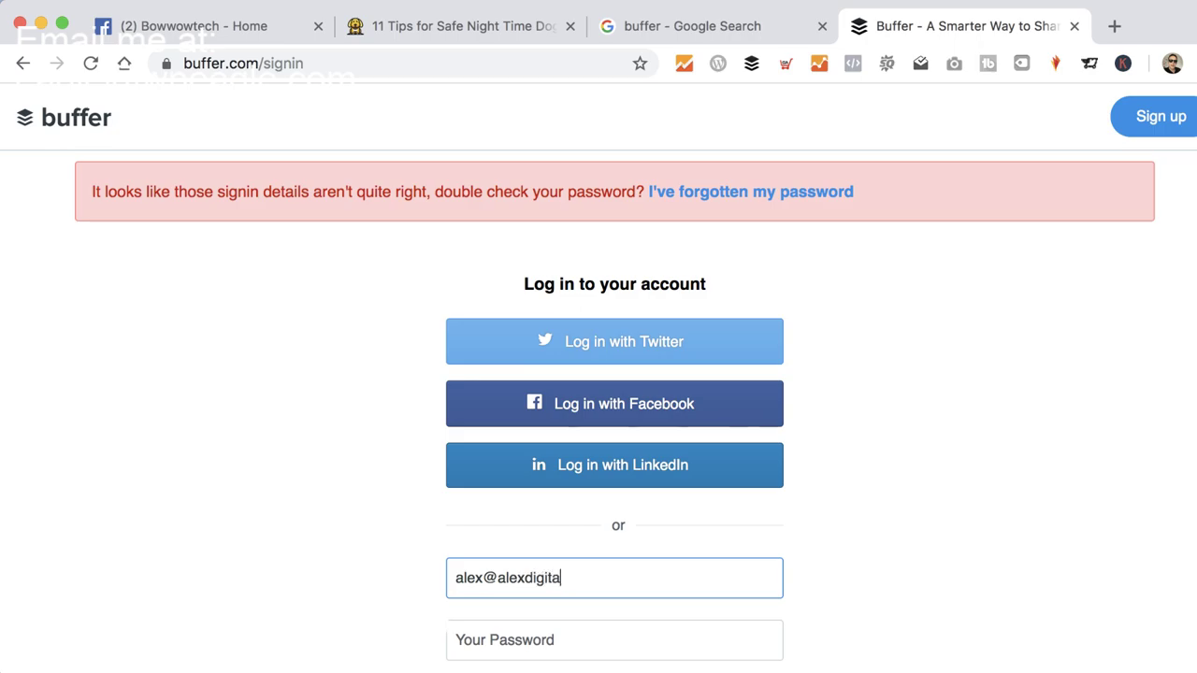
{"action": "key", "text": "Tab"}
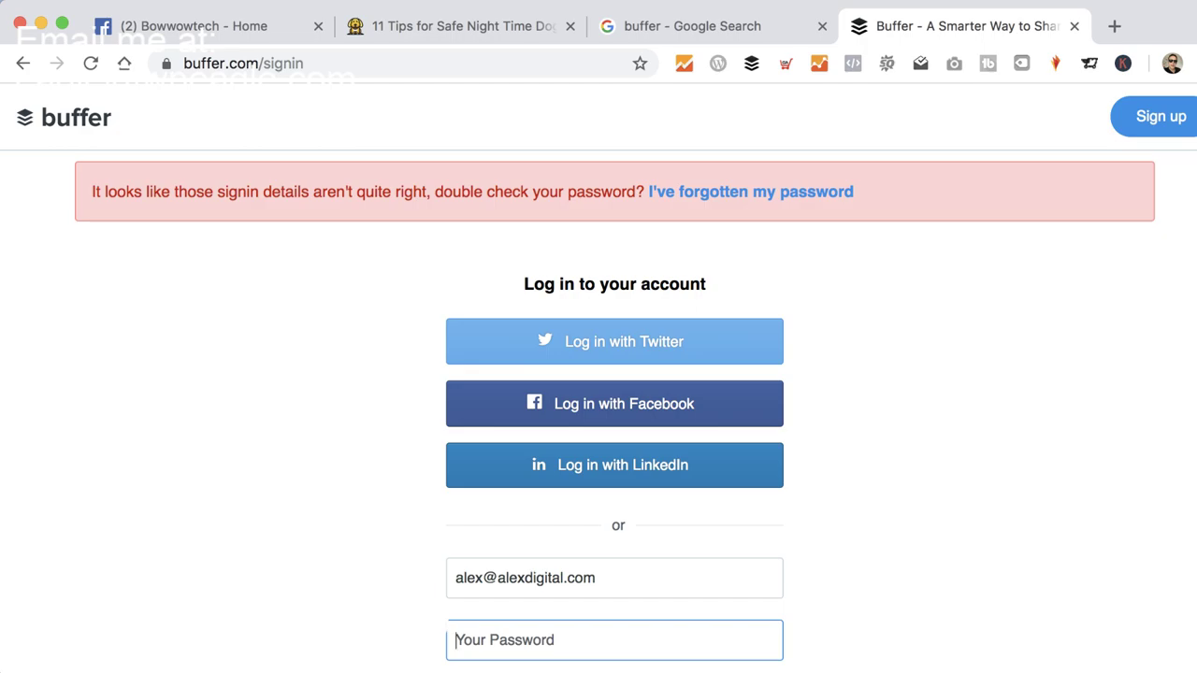
{"action": "type", "text": "•••••••••"}
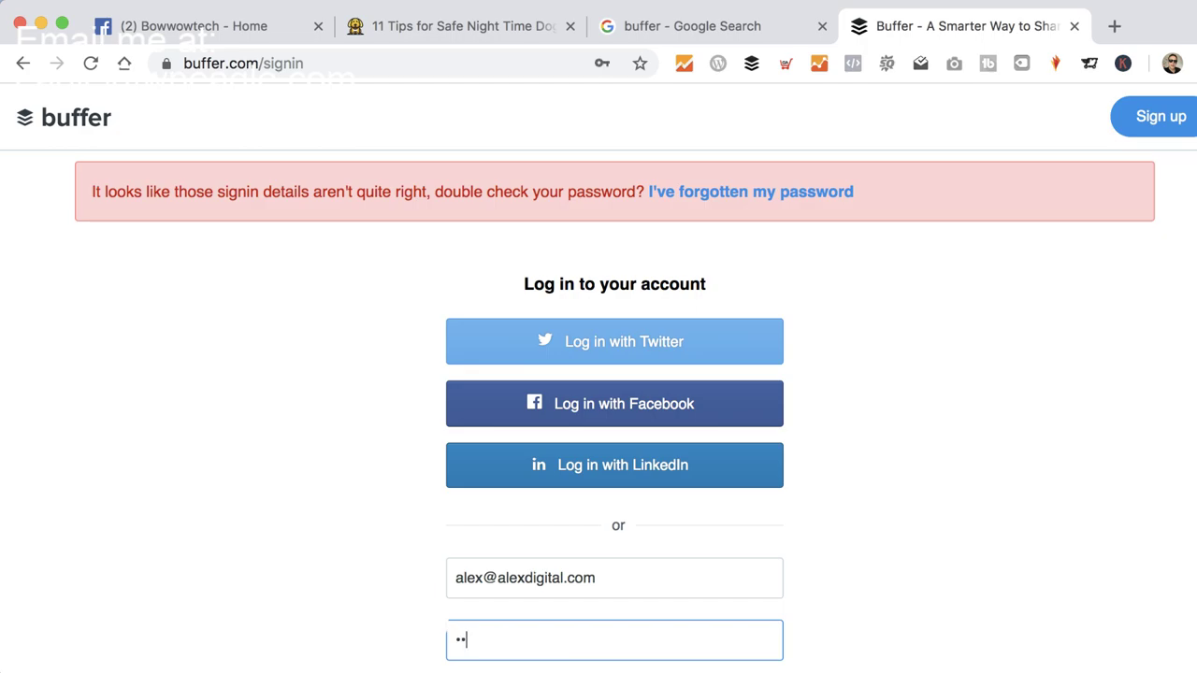
{"action": "key", "text": "Return"}
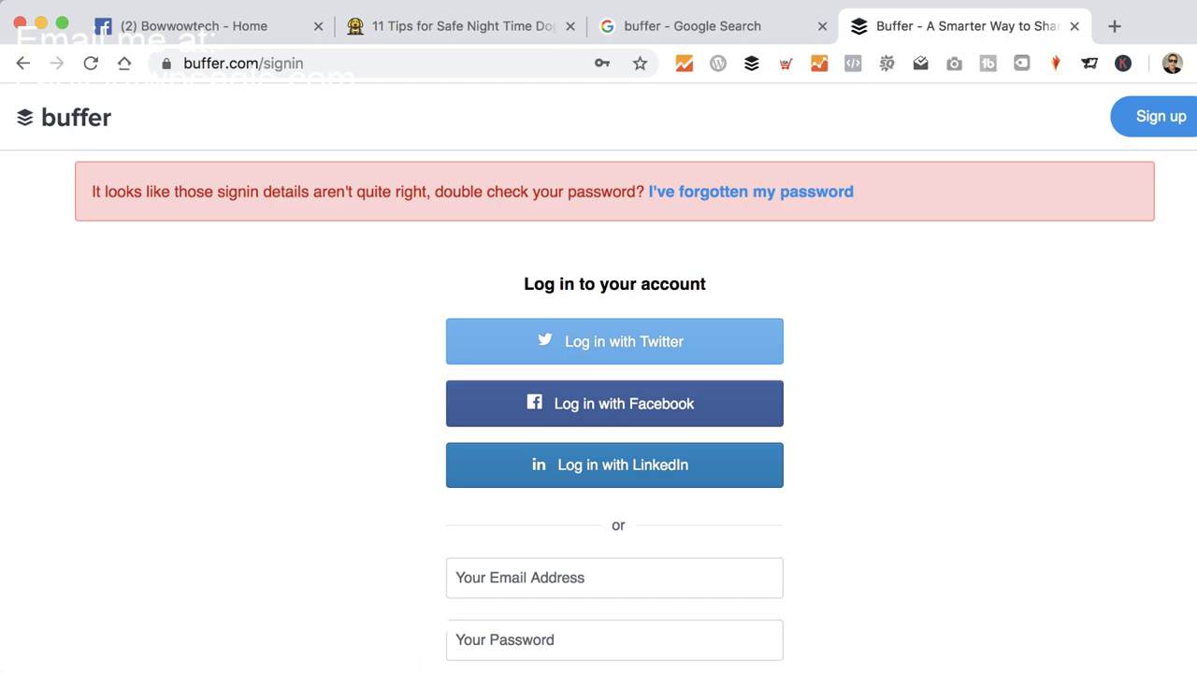
{"action": "left_click", "coordinate": [585, 580]}
{"action": "scroll", "coordinate": [773, 258], "scroll_direction": "down", "scroll_amount": 3}
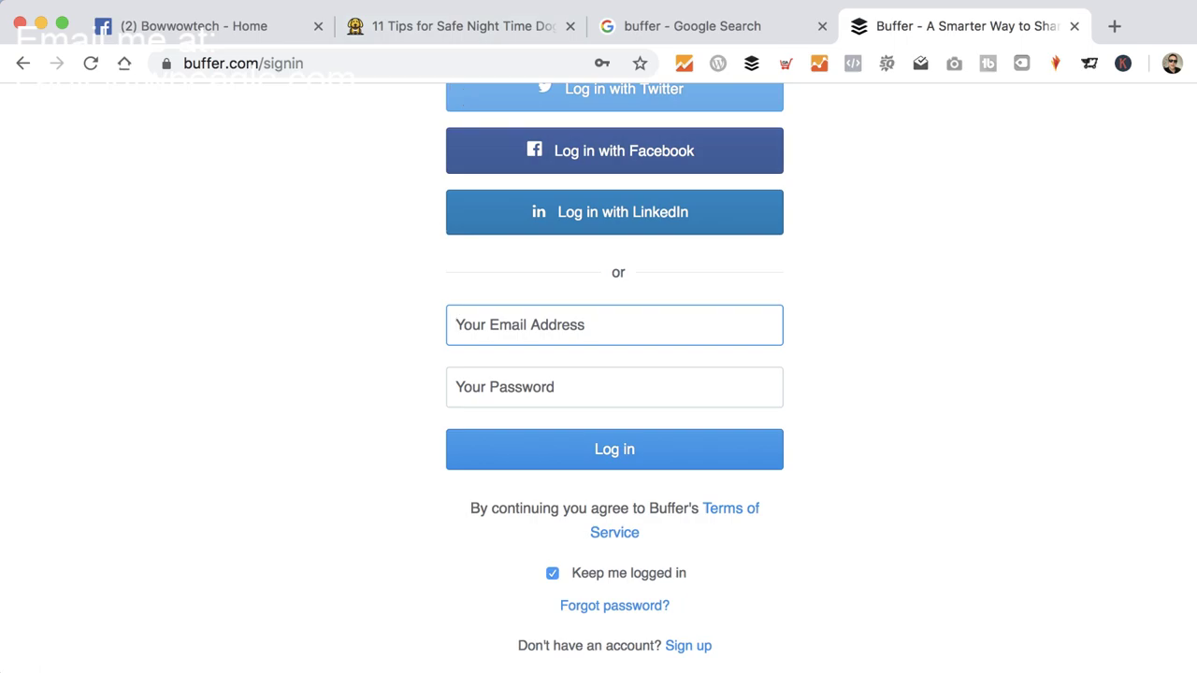
{"action": "key", "text": "super+Tab"}
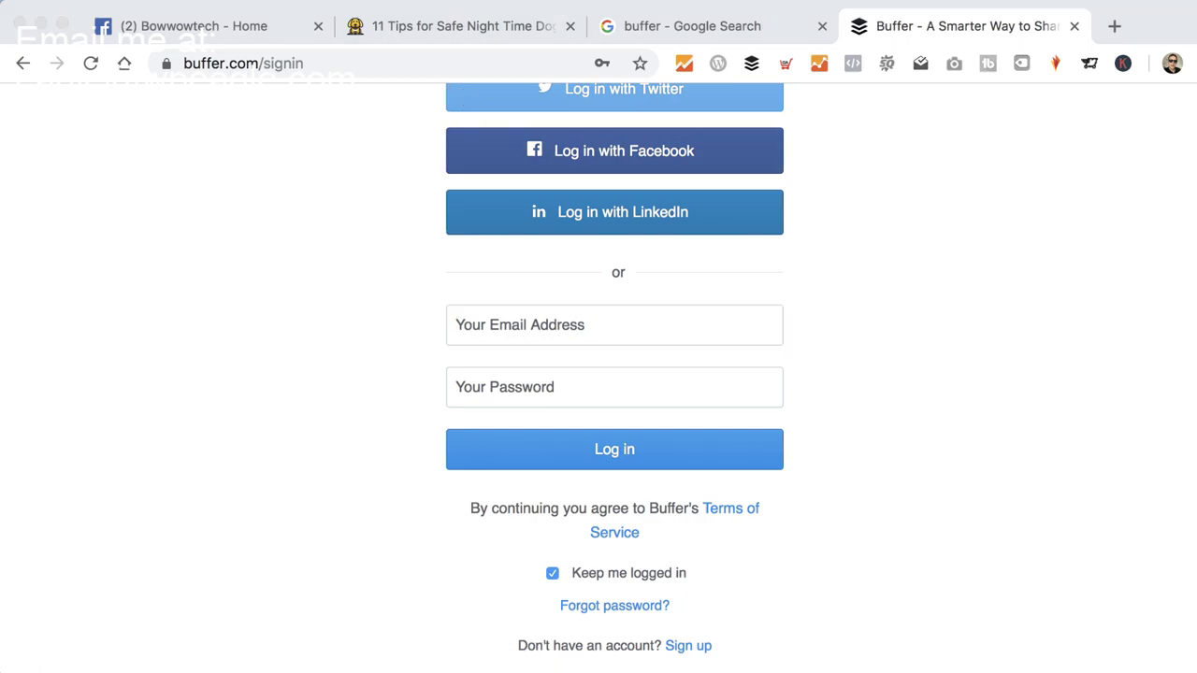
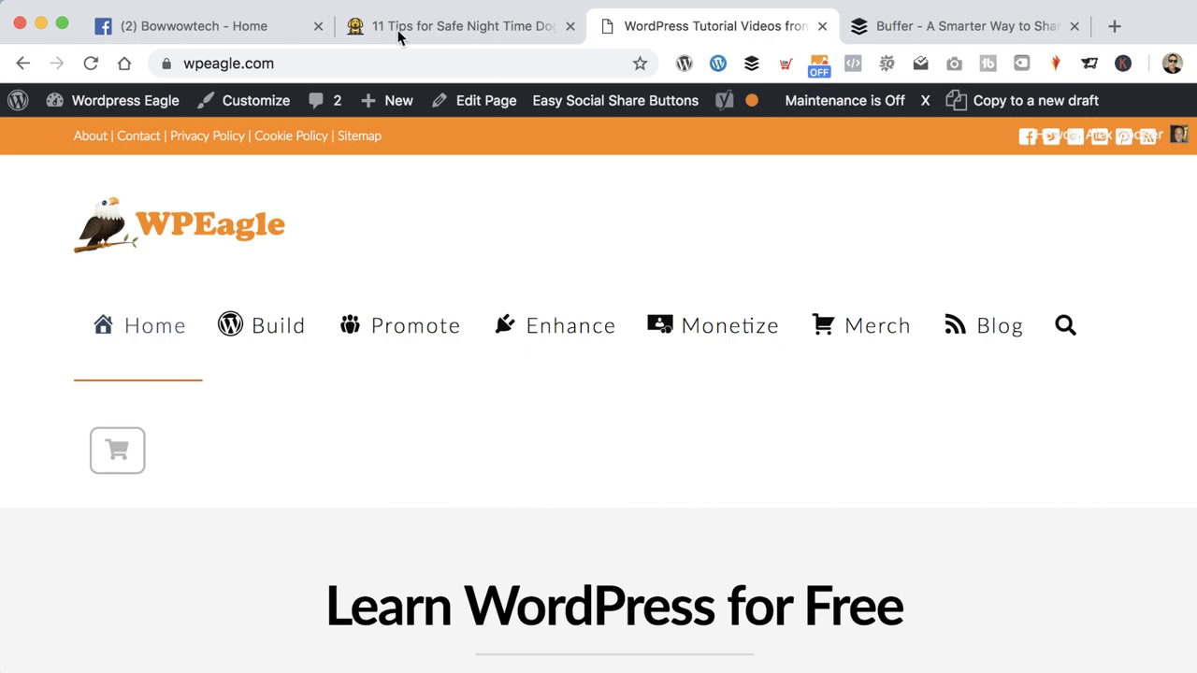
Step: Go from the site's admin dashboard to the Installed Plugins list
{"action": "mouse_move", "coordinate": [127, 100]}
{"action": "left_click", "coordinate": [118, 149]}
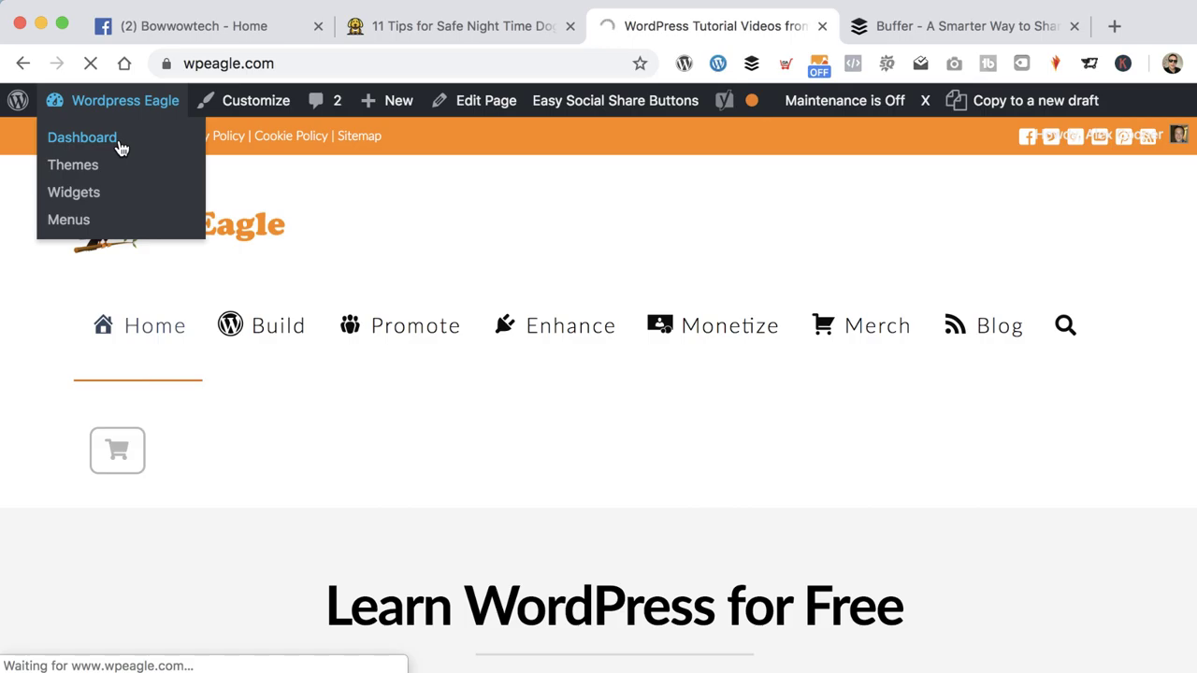
{"action": "scroll", "coordinate": [141, 342], "scroll_direction": "down", "scroll_amount": 10}
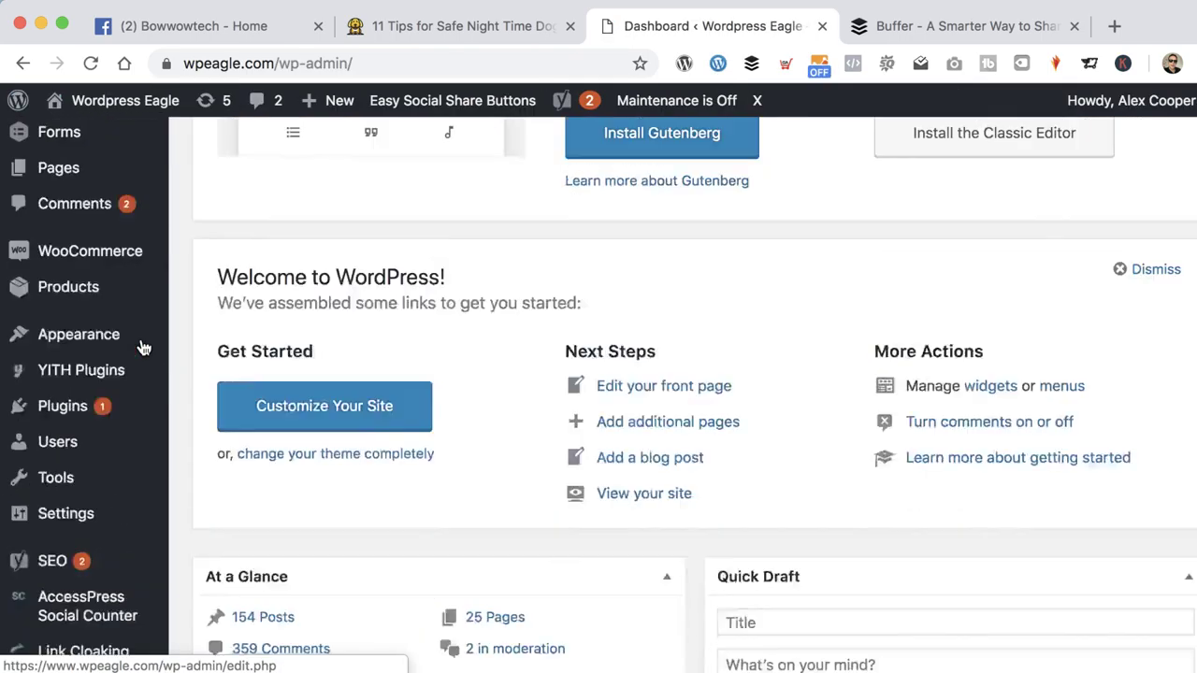
{"action": "scroll", "coordinate": [143, 347], "scroll_direction": "down", "scroll_amount": 3}
{"action": "mouse_move", "coordinate": [129, 261]}
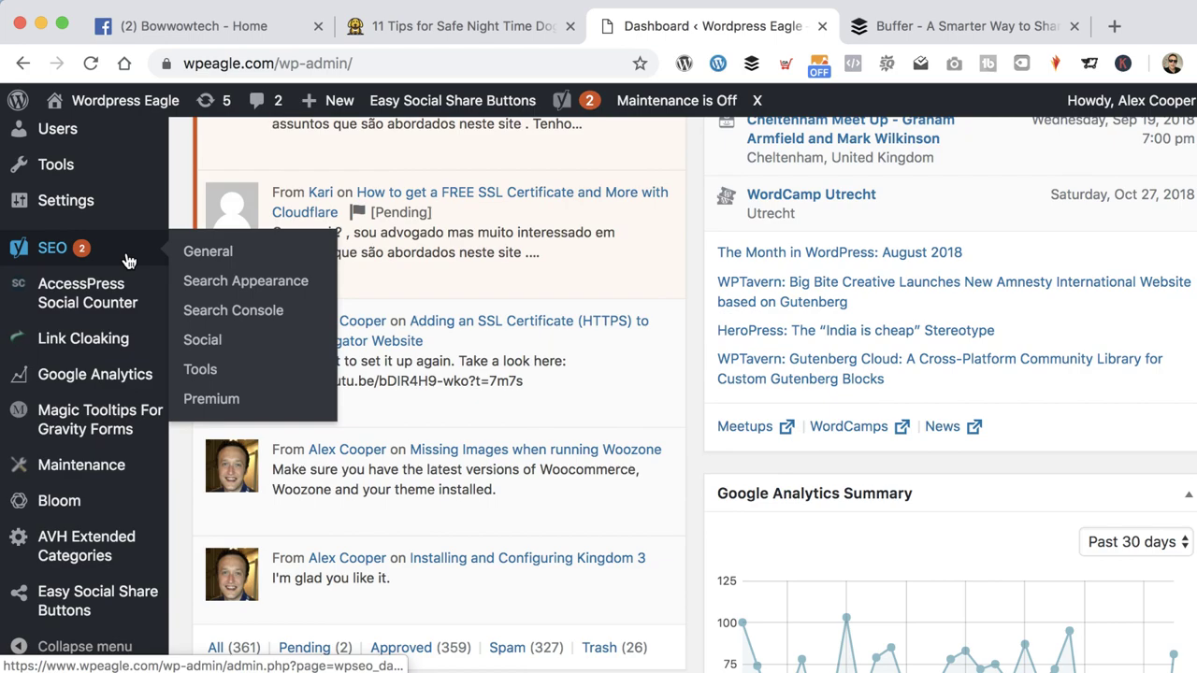
{"action": "scroll", "coordinate": [84, 241], "scroll_direction": "up", "scroll_amount": 4}
{"action": "mouse_move", "coordinate": [107, 231]}
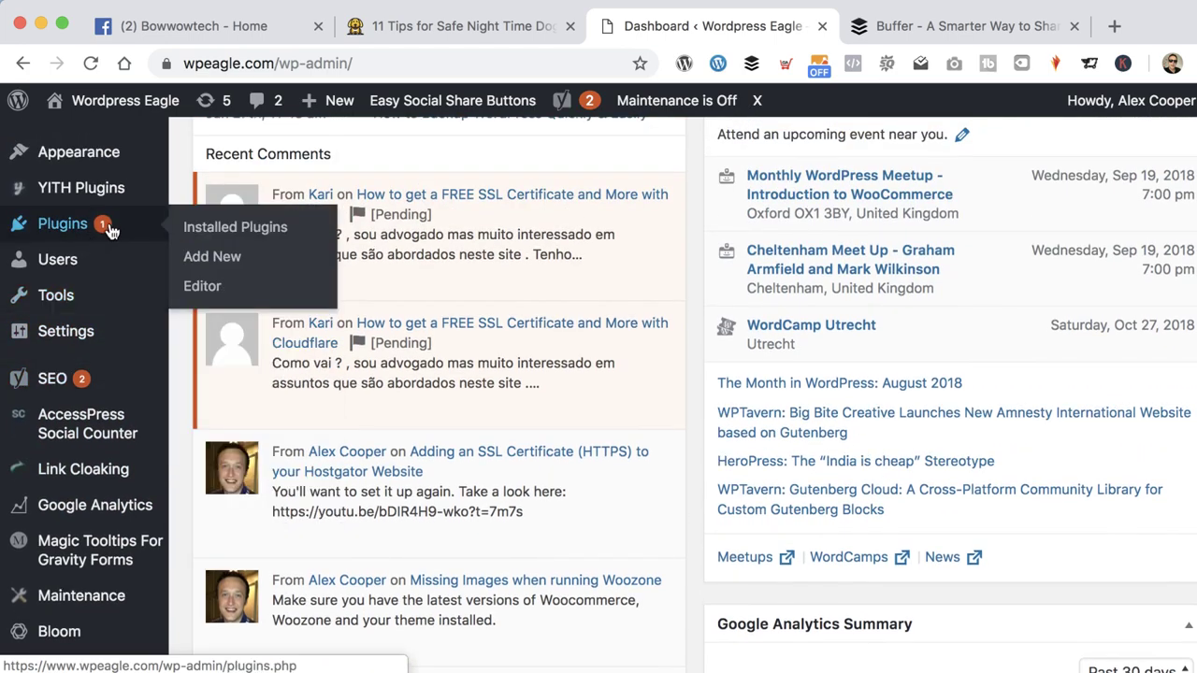
{"action": "left_click", "coordinate": [280, 229]}
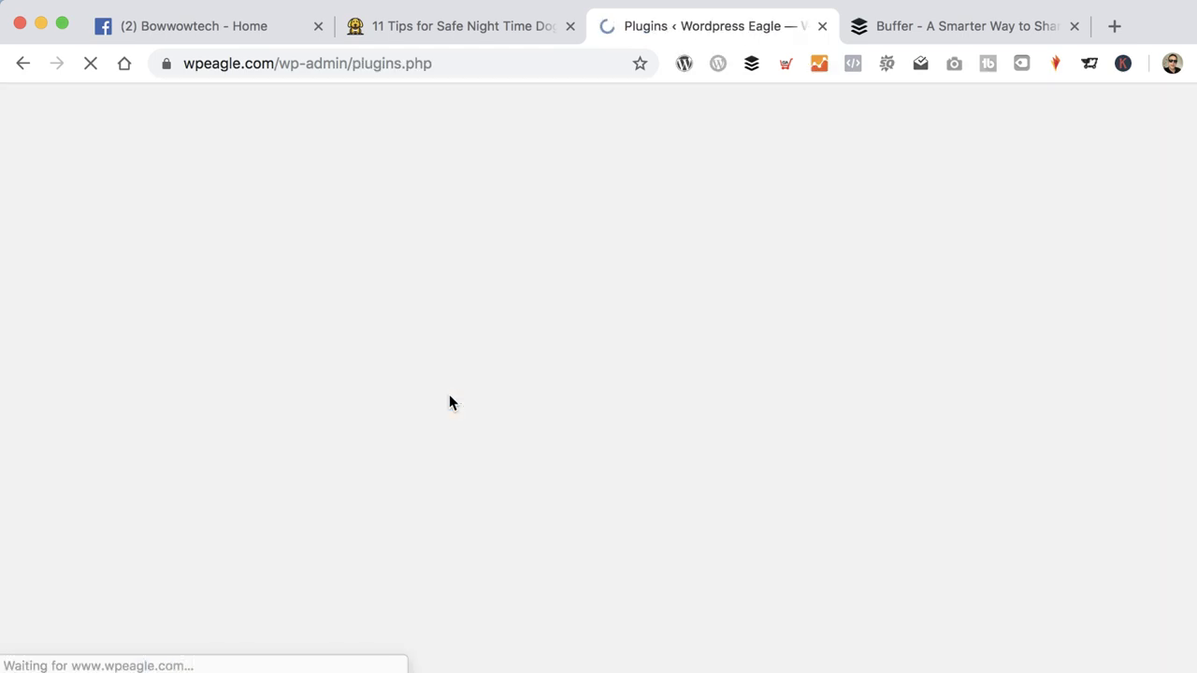
Step: Search the plugins page for 'sitemap' to find the active Simple Sitemap 2.5 plugin
{"action": "scroll", "coordinate": [431, 406], "scroll_direction": "down", "scroll_amount": 5}
{"action": "scroll", "coordinate": [434, 407], "scroll_direction": "down", "scroll_amount": 5}
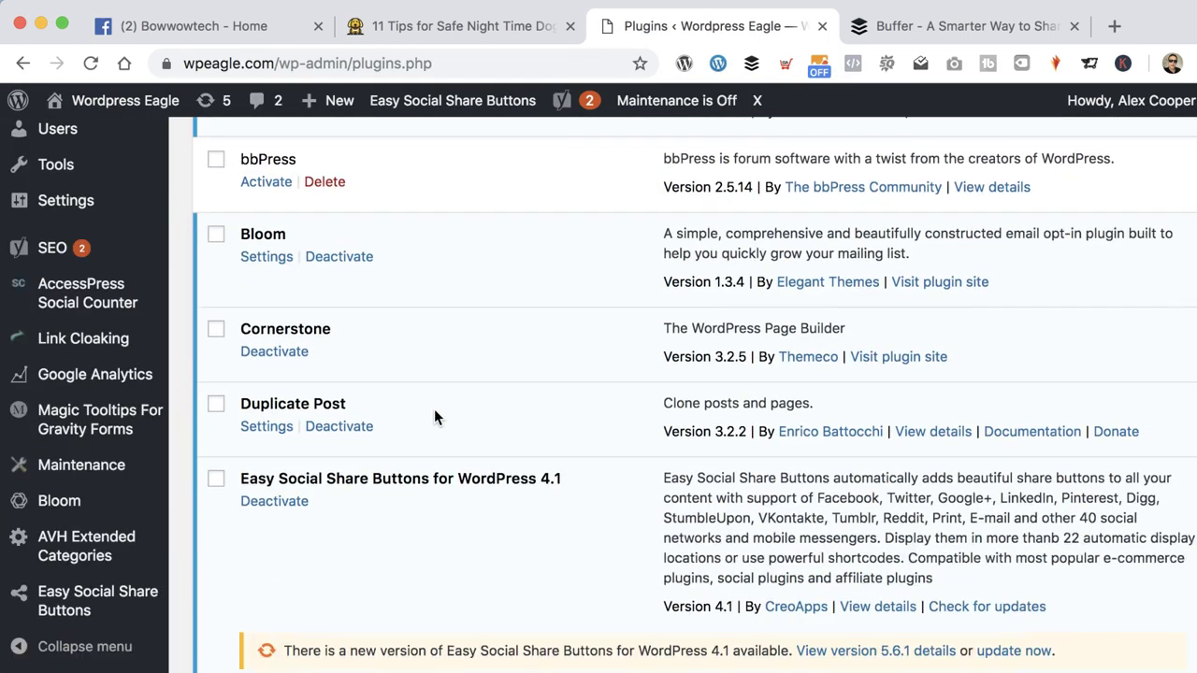
{"action": "key", "text": "super+f"}
{"action": "type", "text": "sitemap"}
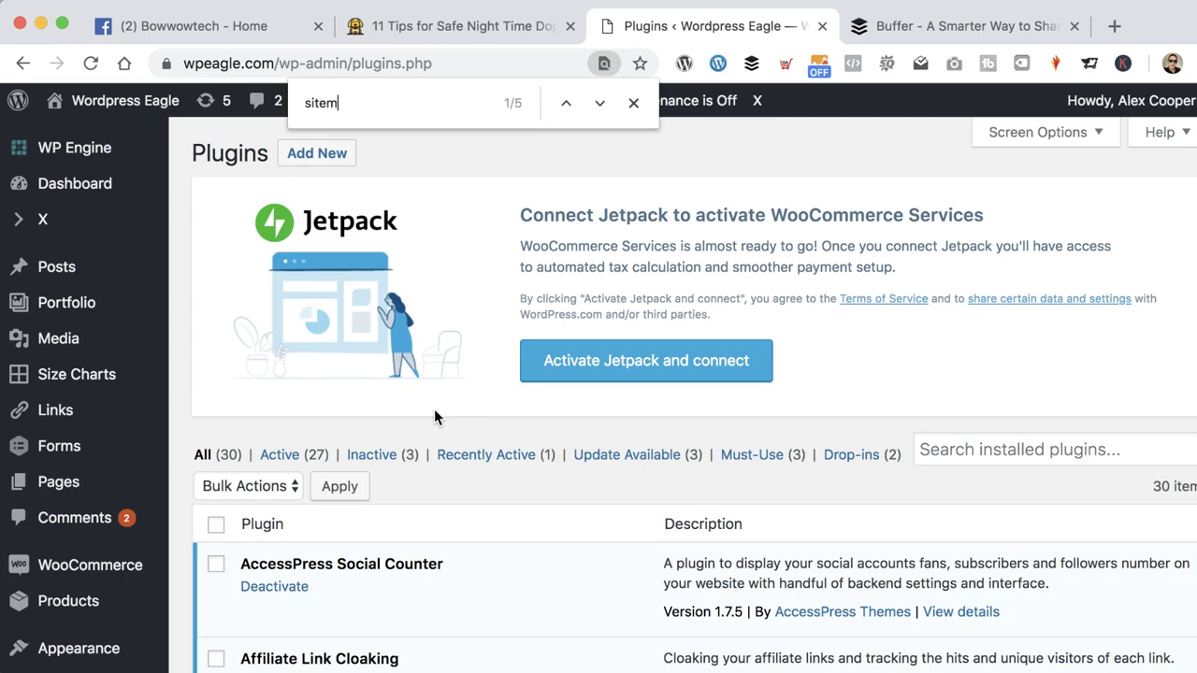
{"action": "left_click", "coordinate": [600, 103]}
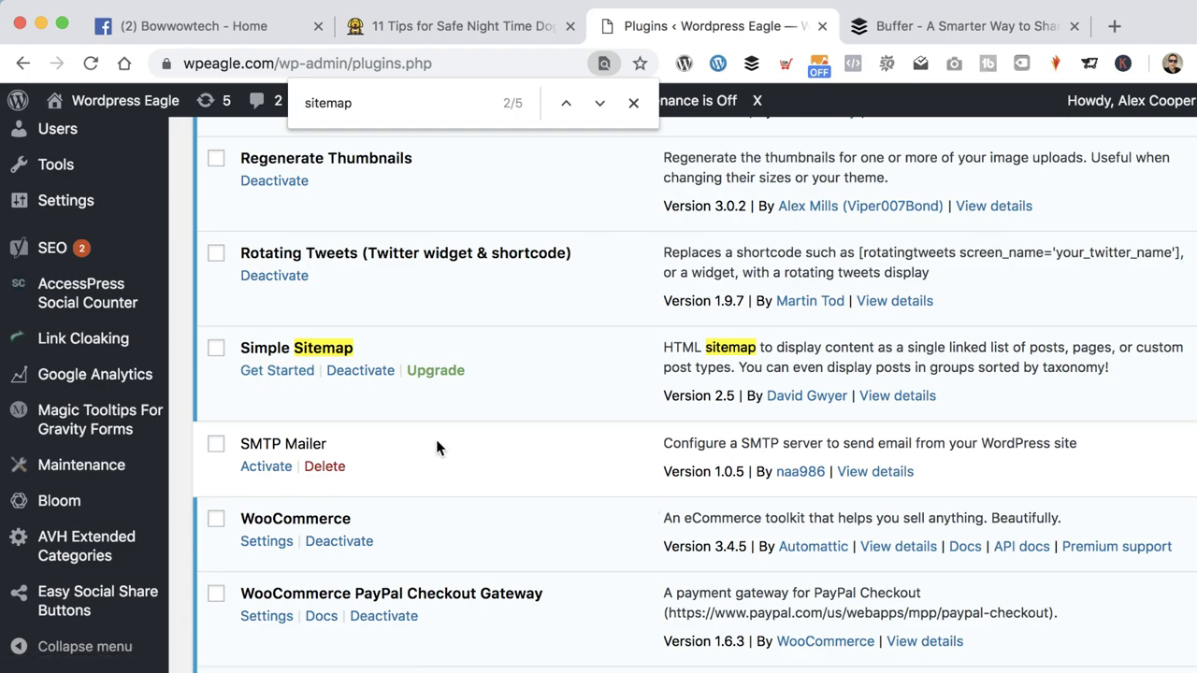
{"action": "scroll", "coordinate": [67, 295], "scroll_direction": "up", "scroll_amount": 10}
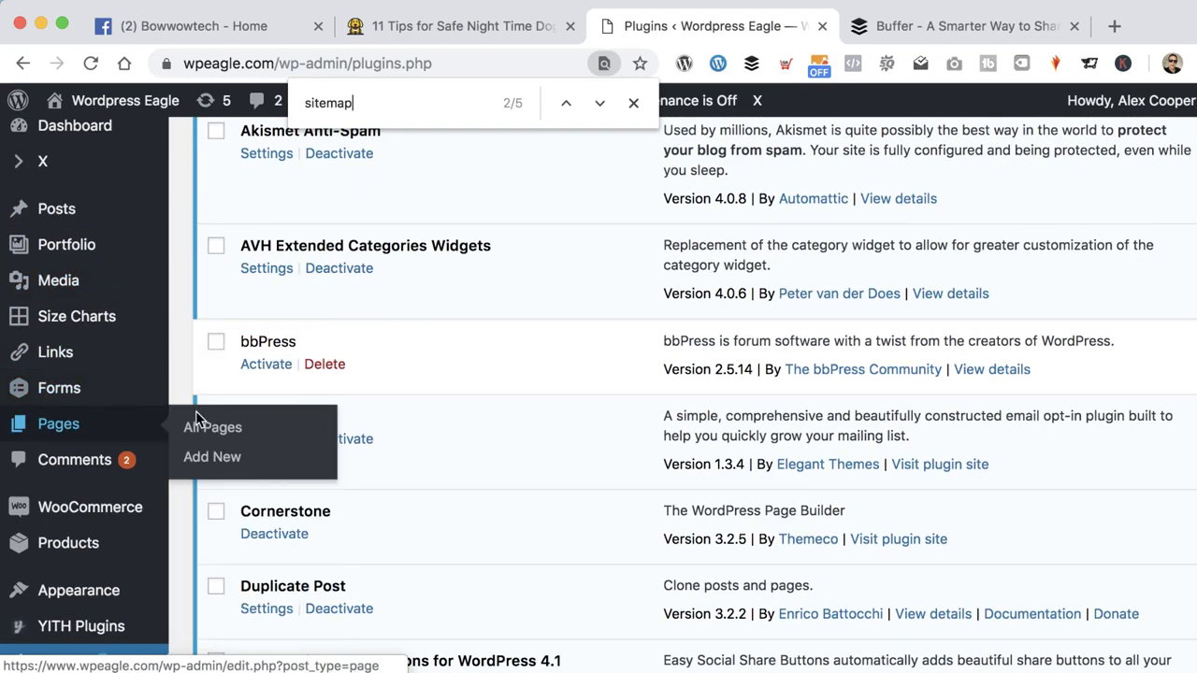
Step: Open the Sitemap page for editing from All Pages
{"action": "left_click", "coordinate": [227, 429]}
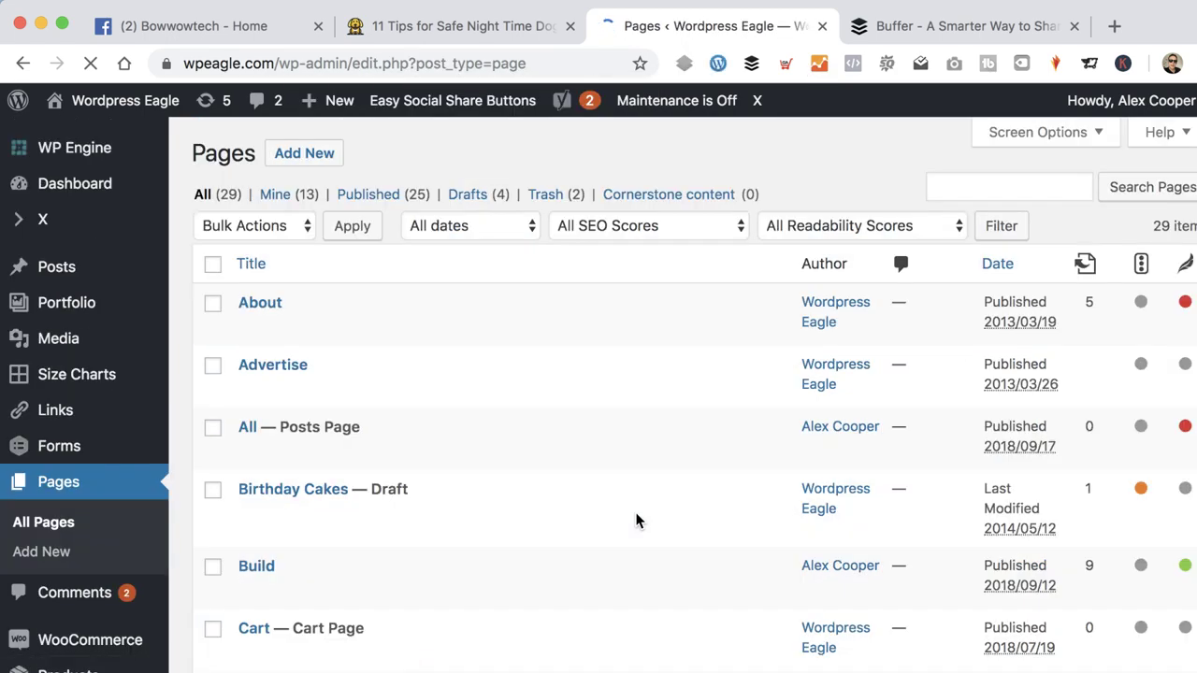
{"action": "scroll", "coordinate": [636, 521], "scroll_direction": "down", "scroll_amount": 15}
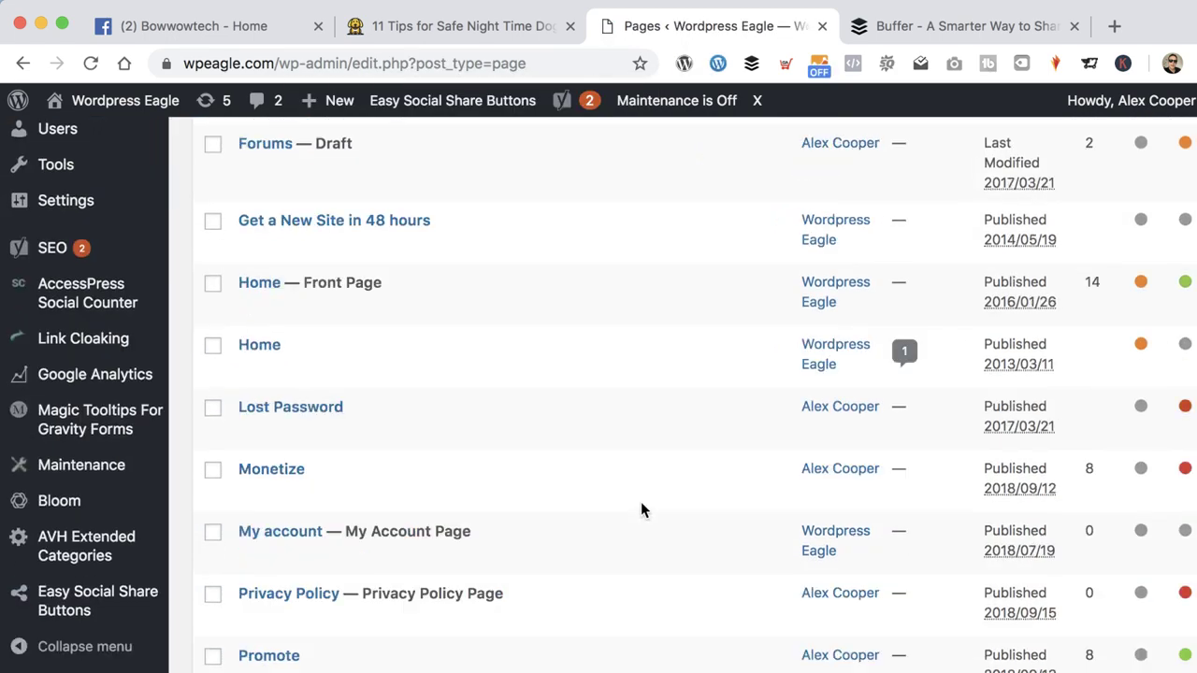
{"action": "scroll", "coordinate": [421, 482], "scroll_direction": "up", "scroll_amount": 2}
{"action": "left_click", "coordinate": [249, 297]}
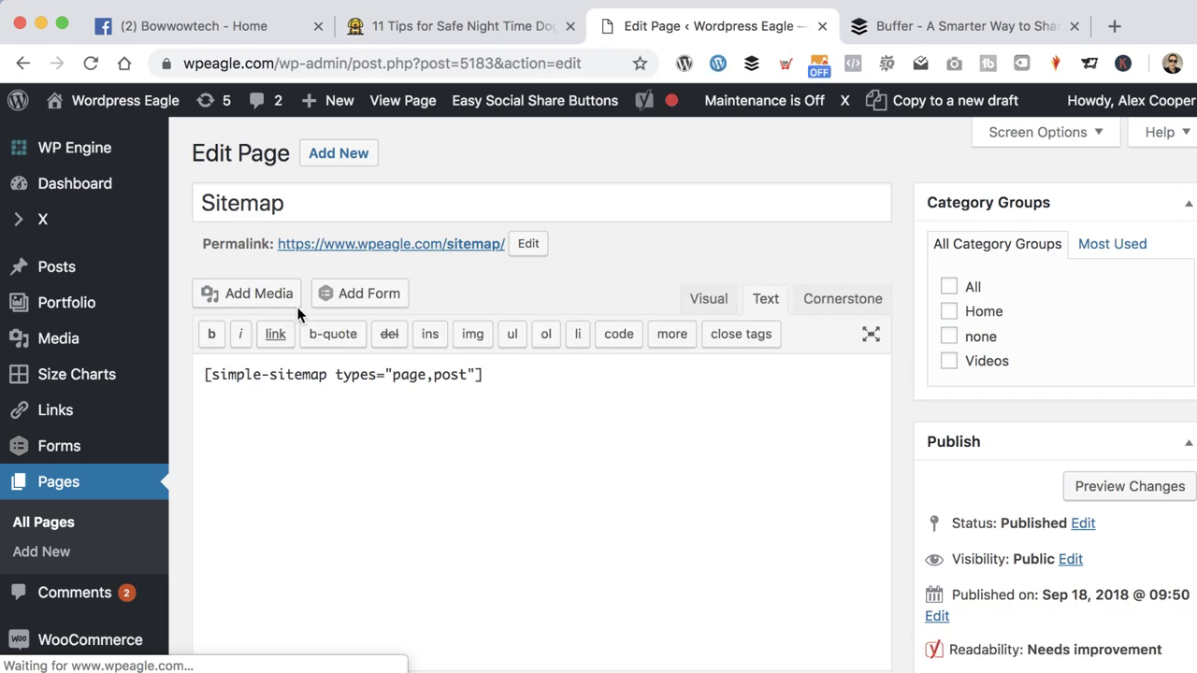
Step: Add ',product' to the shortcode types so it reads page,post,product, then update the page
{"action": "triple_click", "coordinate": [243, 370]}
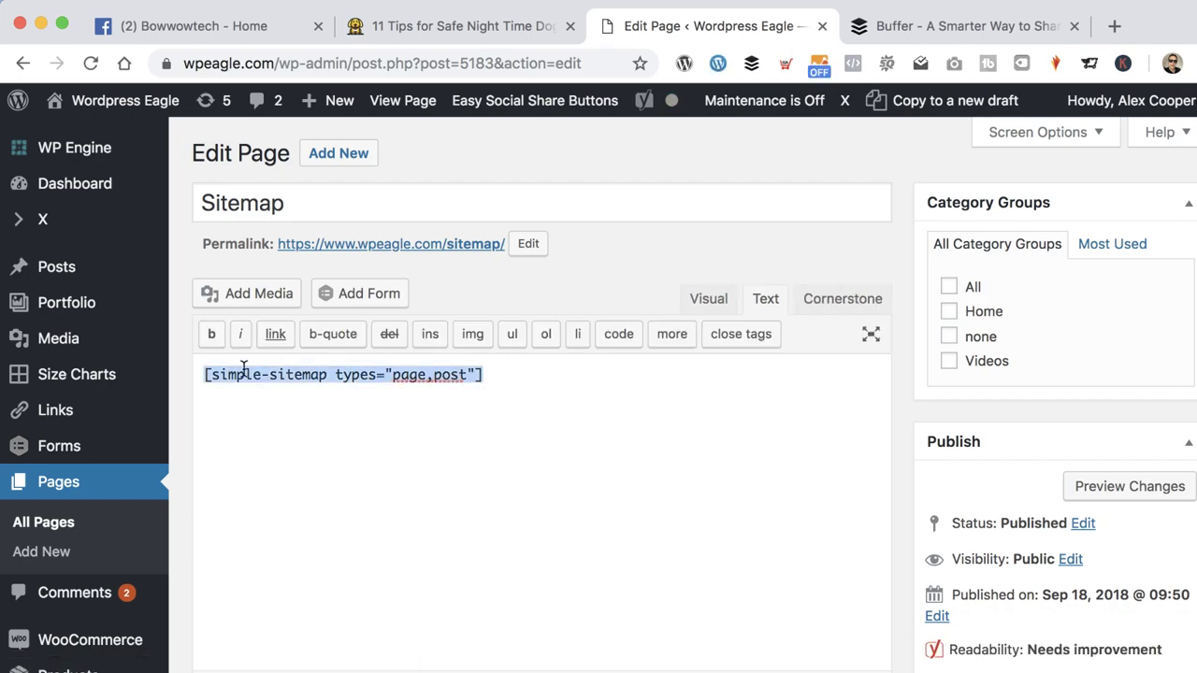
{"action": "left_click", "coordinate": [478, 521]}
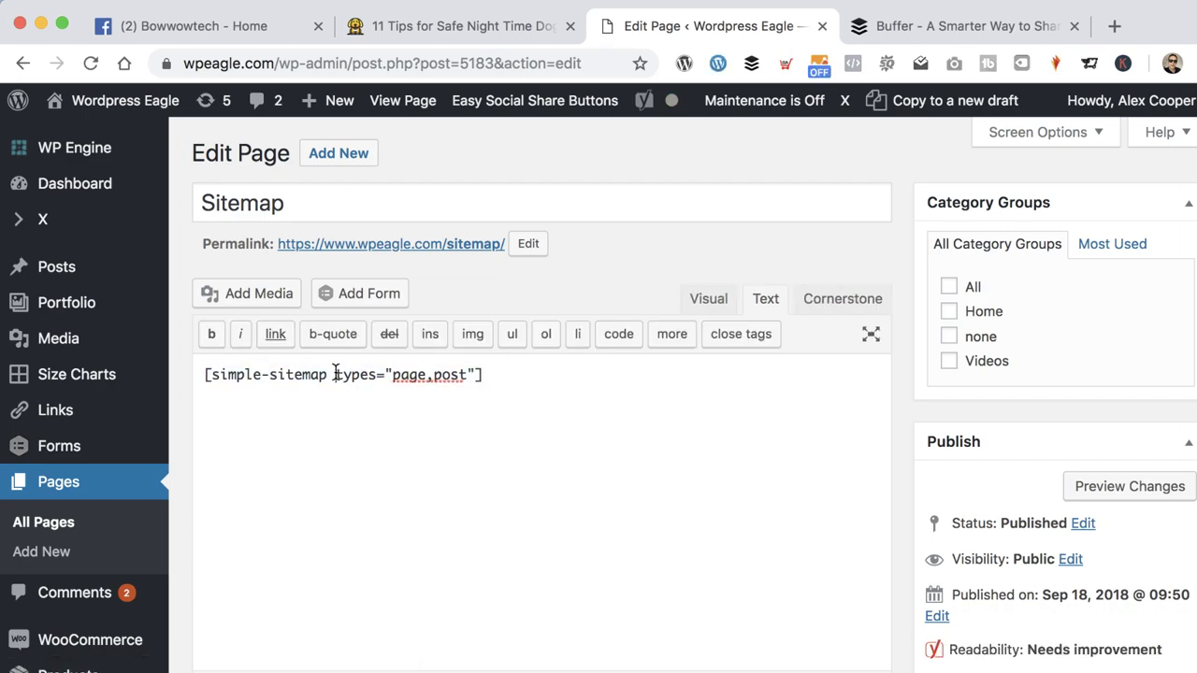
{"action": "left_click_drag", "start_coordinate": [335, 374], "coordinate": [477, 374]}
{"action": "left_click", "coordinate": [538, 445]}
{"action": "left_click", "coordinate": [468, 375]}
{"action": "type", "text": ",product"}
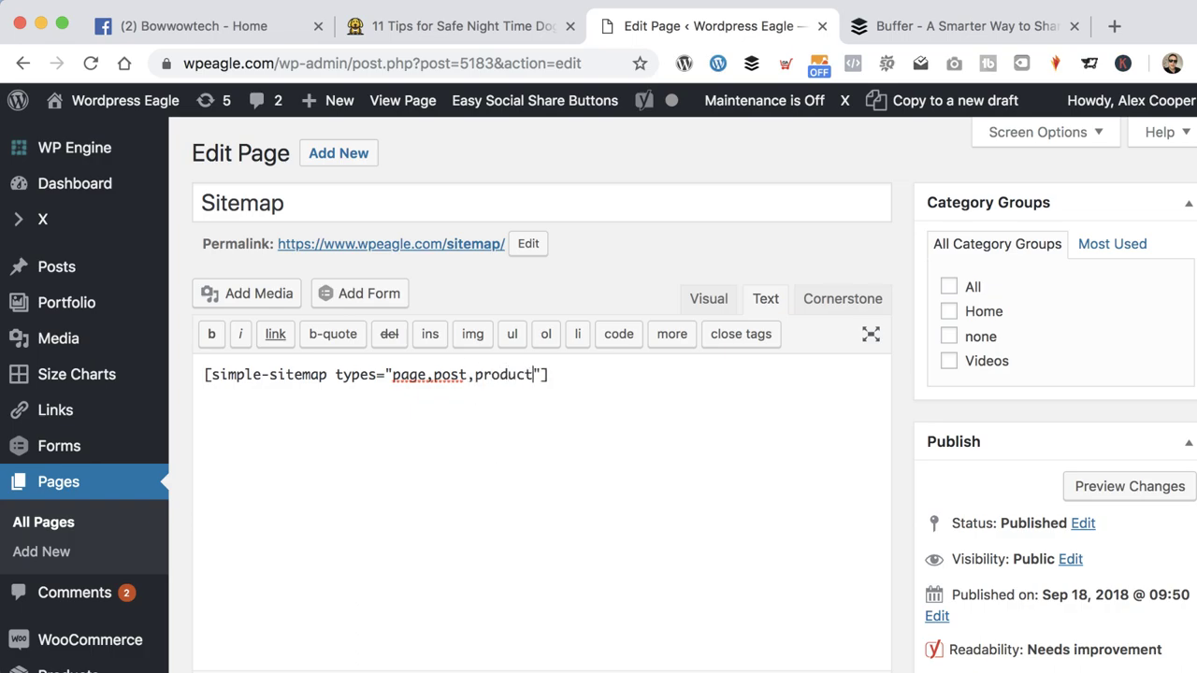
{"action": "scroll", "coordinate": [1048, 514], "scroll_direction": "down", "scroll_amount": 2}
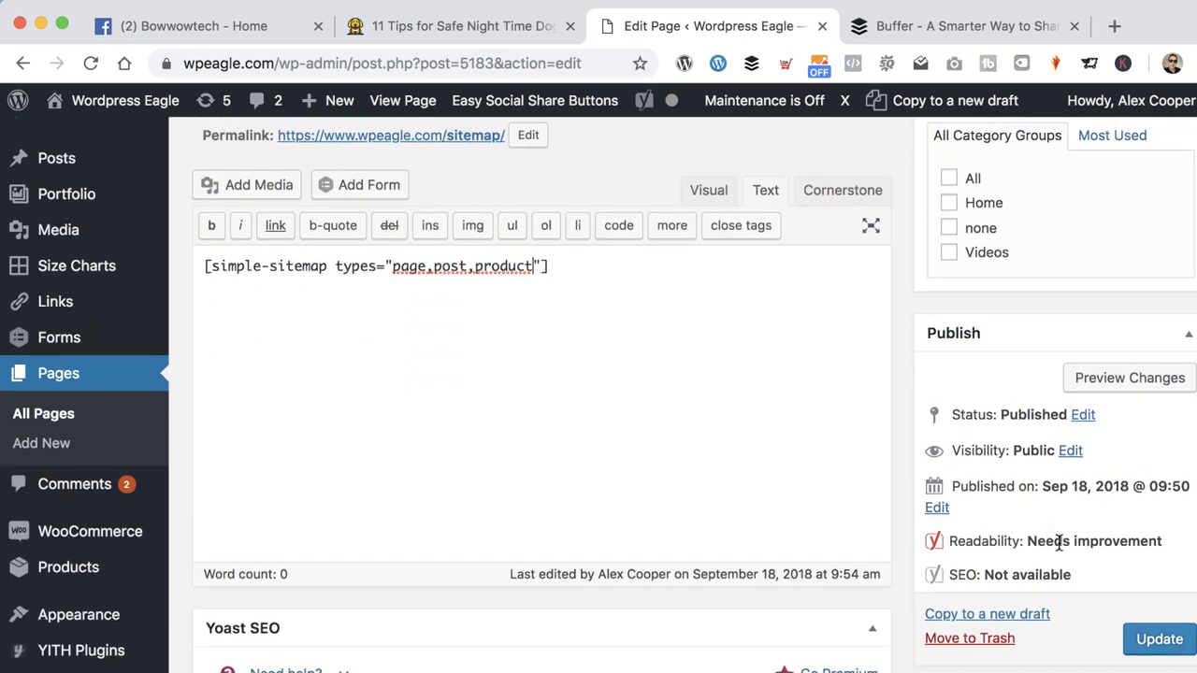
{"action": "left_click", "coordinate": [1162, 641]}
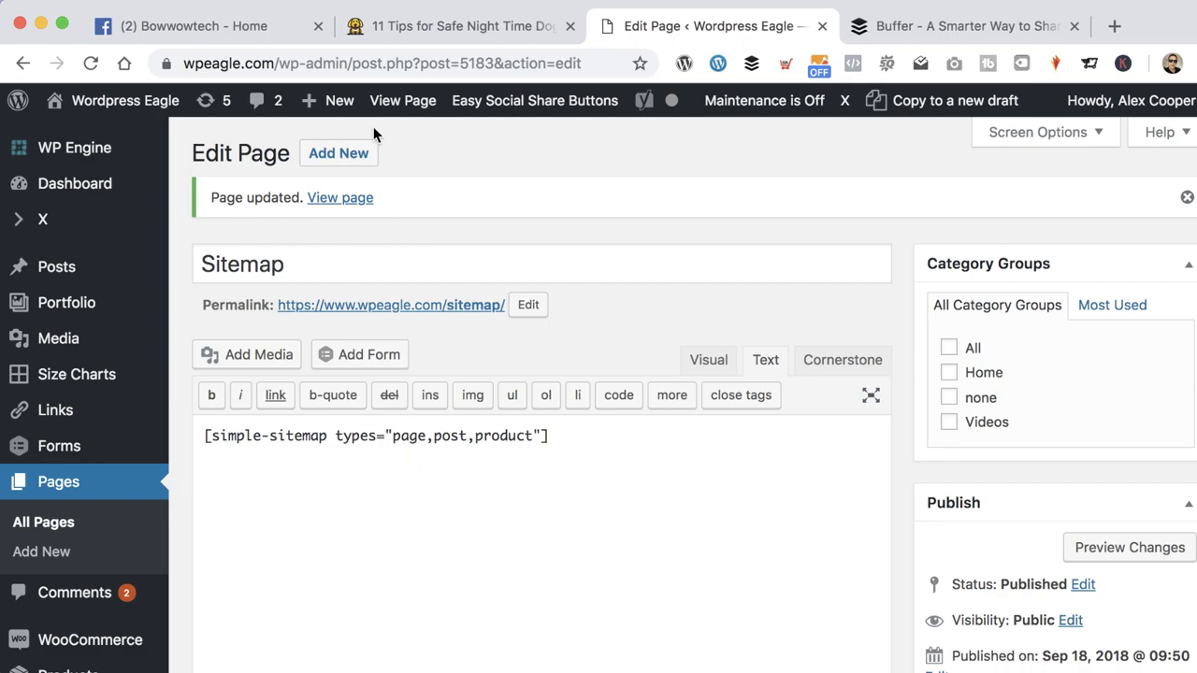
Step: View the live Sitemap page and confirm its Products section lists eight tees
{"action": "left_click", "coordinate": [339, 198]}
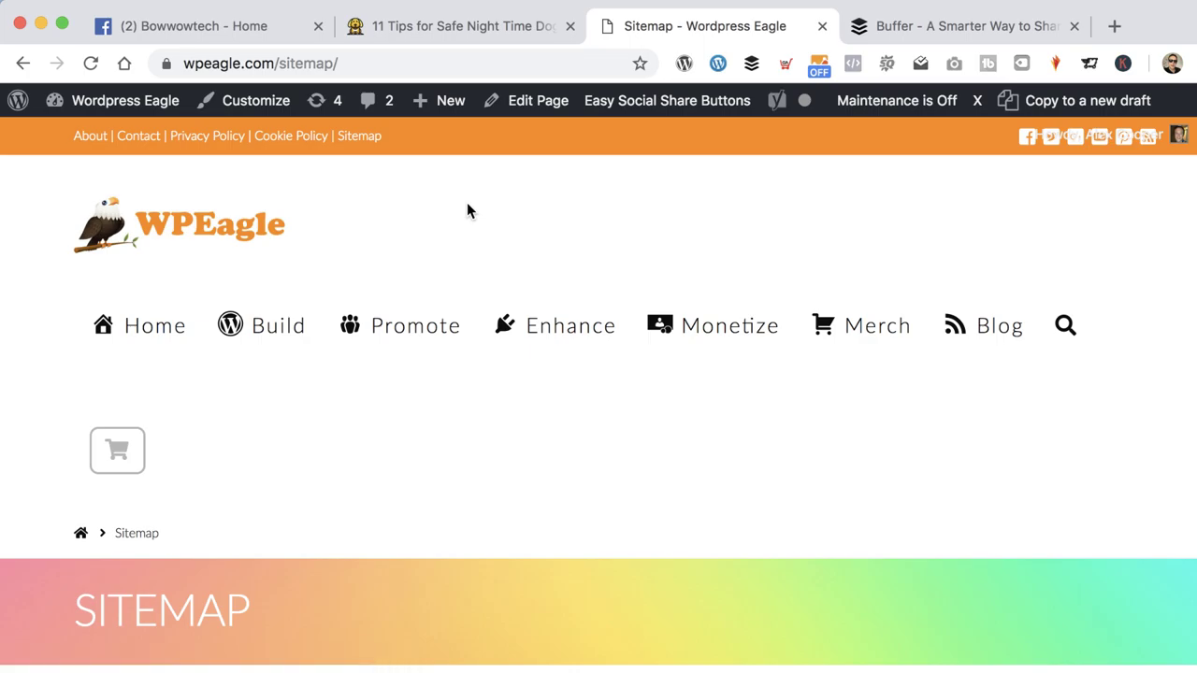
{"action": "scroll", "coordinate": [472, 224], "scroll_direction": "down", "scroll_amount": 3}
{"action": "scroll", "coordinate": [475, 233], "scroll_direction": "down", "scroll_amount": 20}
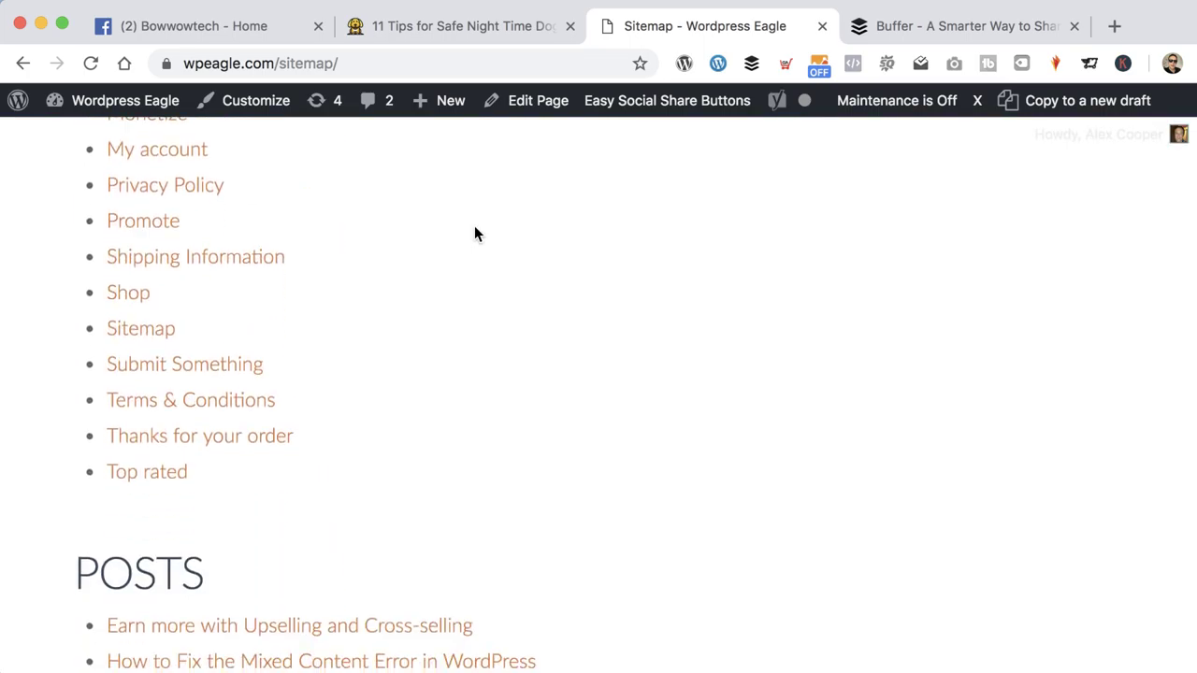
{"action": "scroll", "coordinate": [474, 234], "scroll_direction": "down", "scroll_amount": 20}
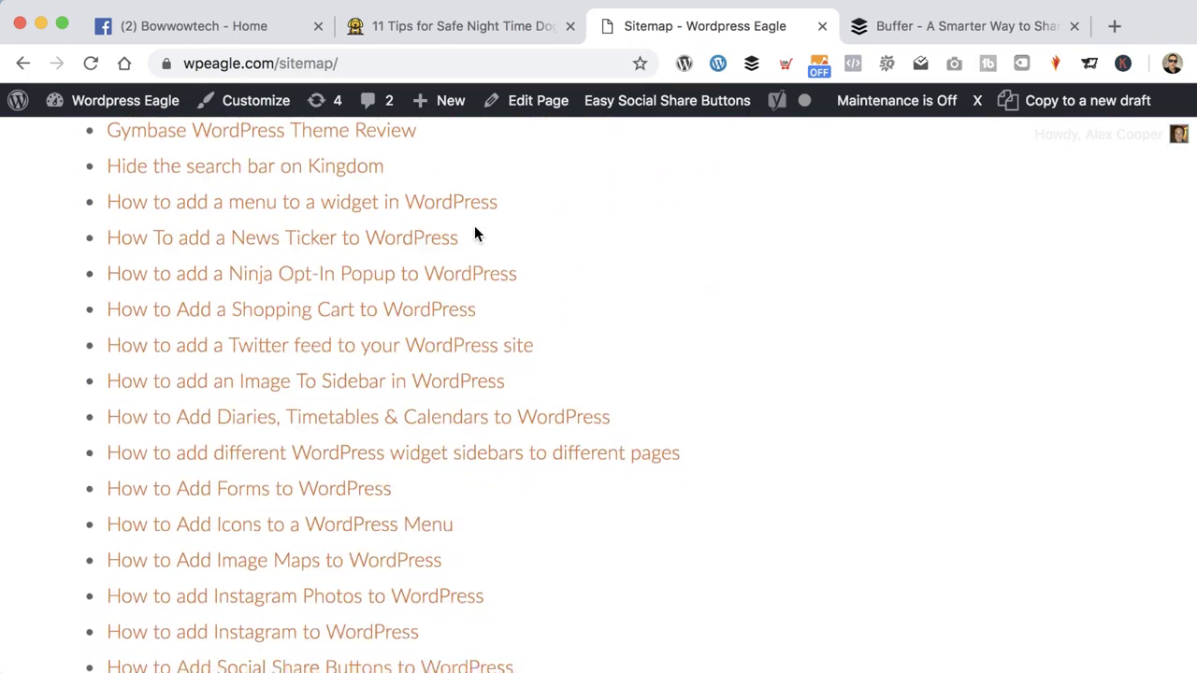
{"action": "scroll", "coordinate": [474, 232], "scroll_direction": "down", "scroll_amount": 20}
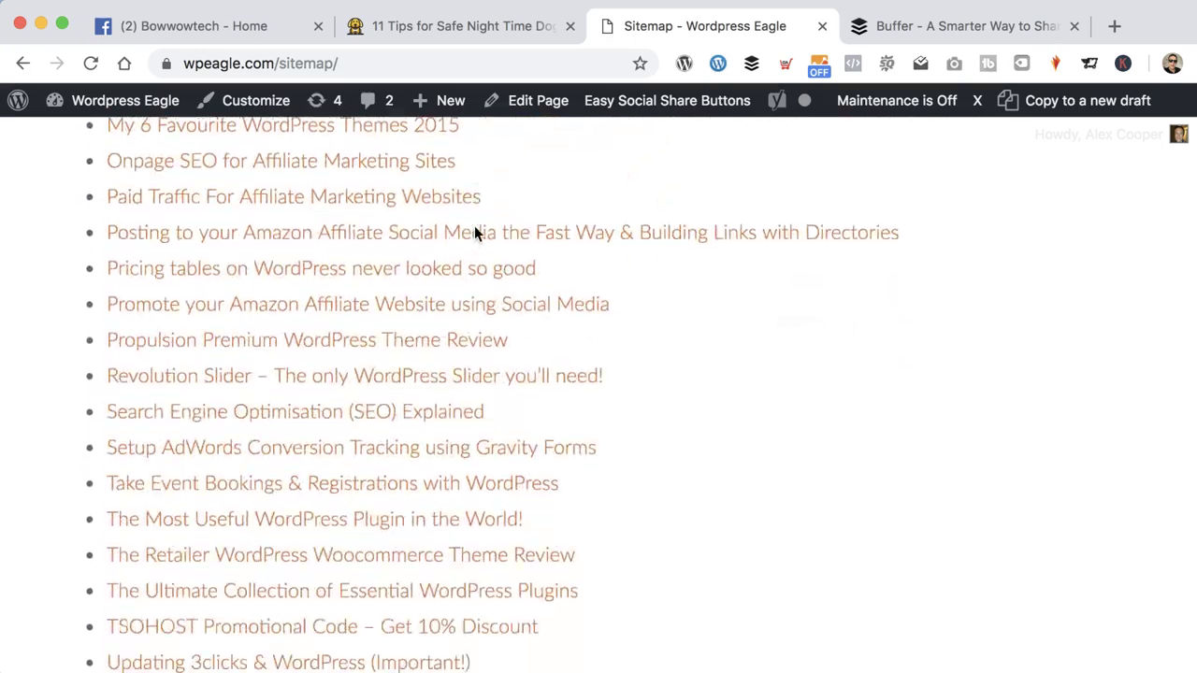
{"action": "scroll", "coordinate": [474, 232], "scroll_direction": "down", "scroll_amount": 15}
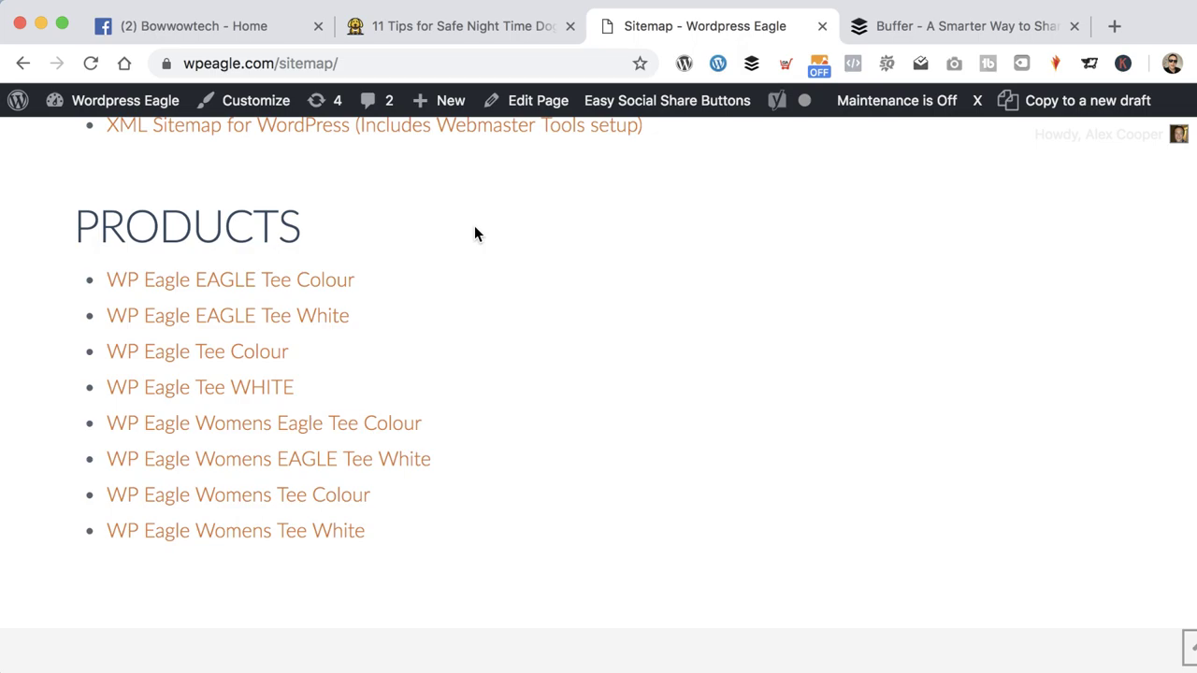
{"action": "key", "text": "Home"}
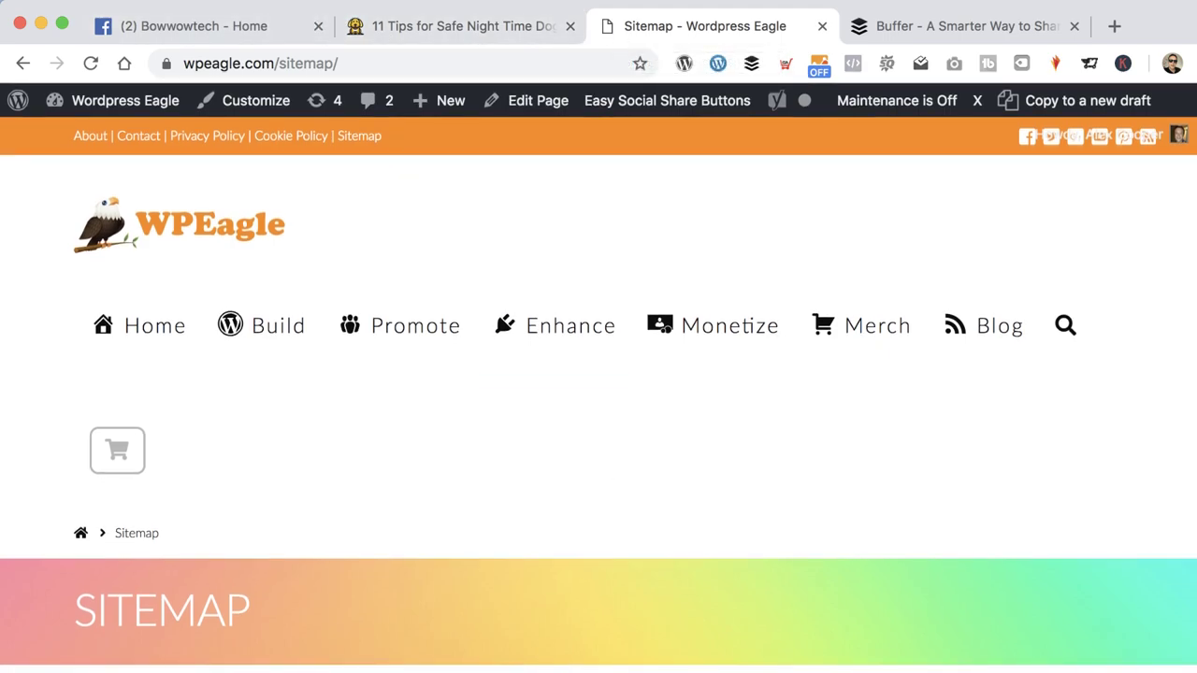
{"action": "key", "text": "super+Tab"}
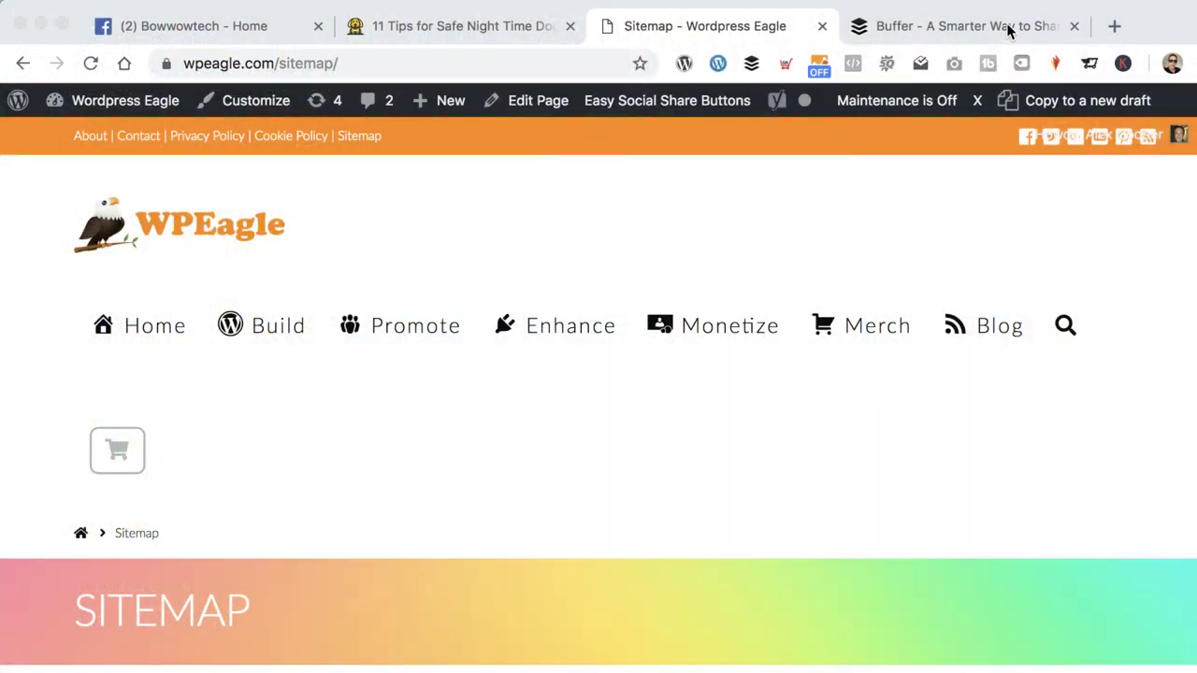
{"action": "left_click", "coordinate": [1005, 28]}
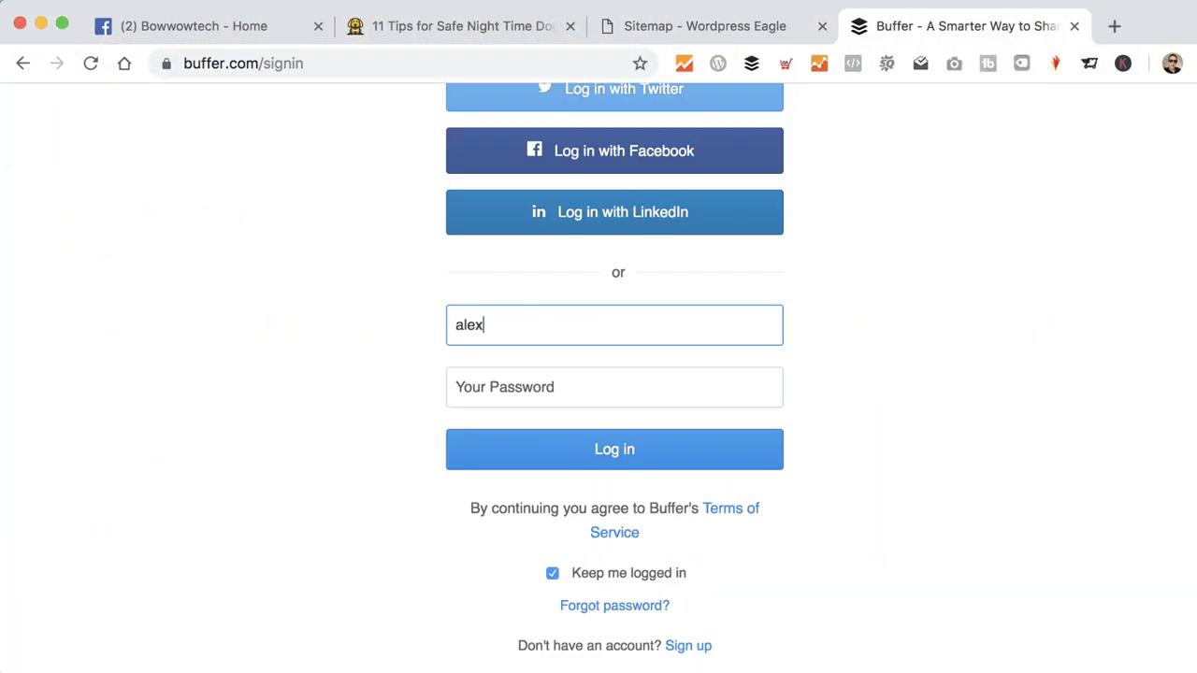
Step: Sign in to Buffer with the account email and password, saving the password in Chrome
{"action": "key", "text": "Tab"}
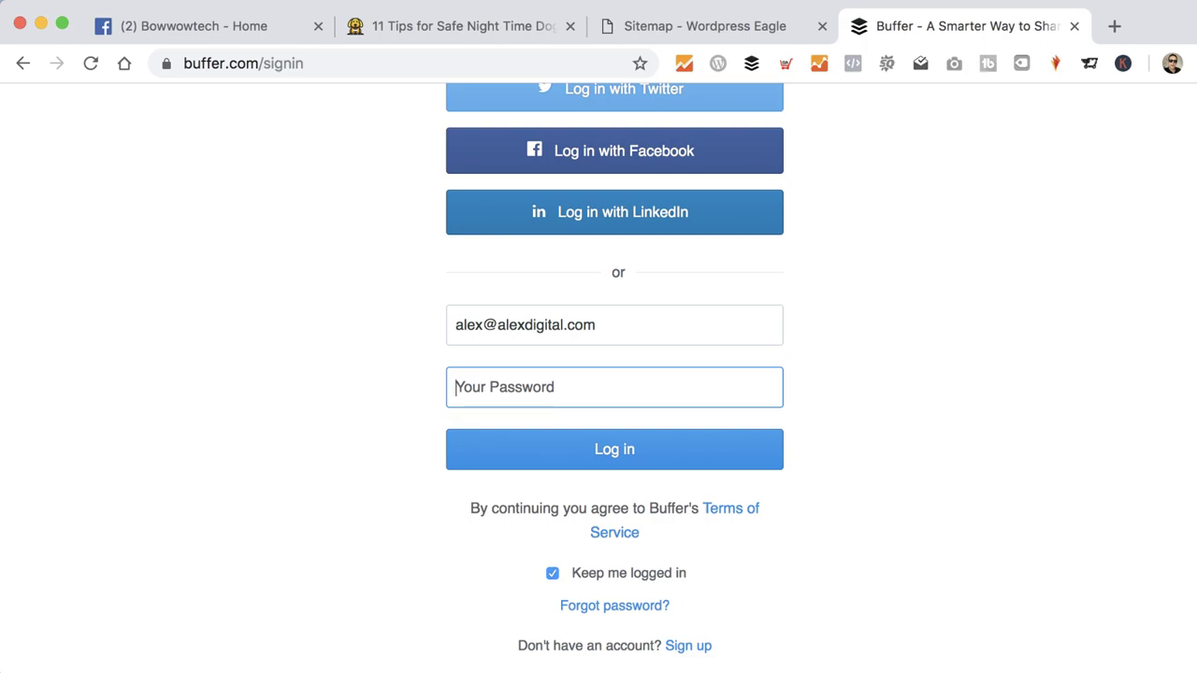
{"action": "type", "text": "•••"}
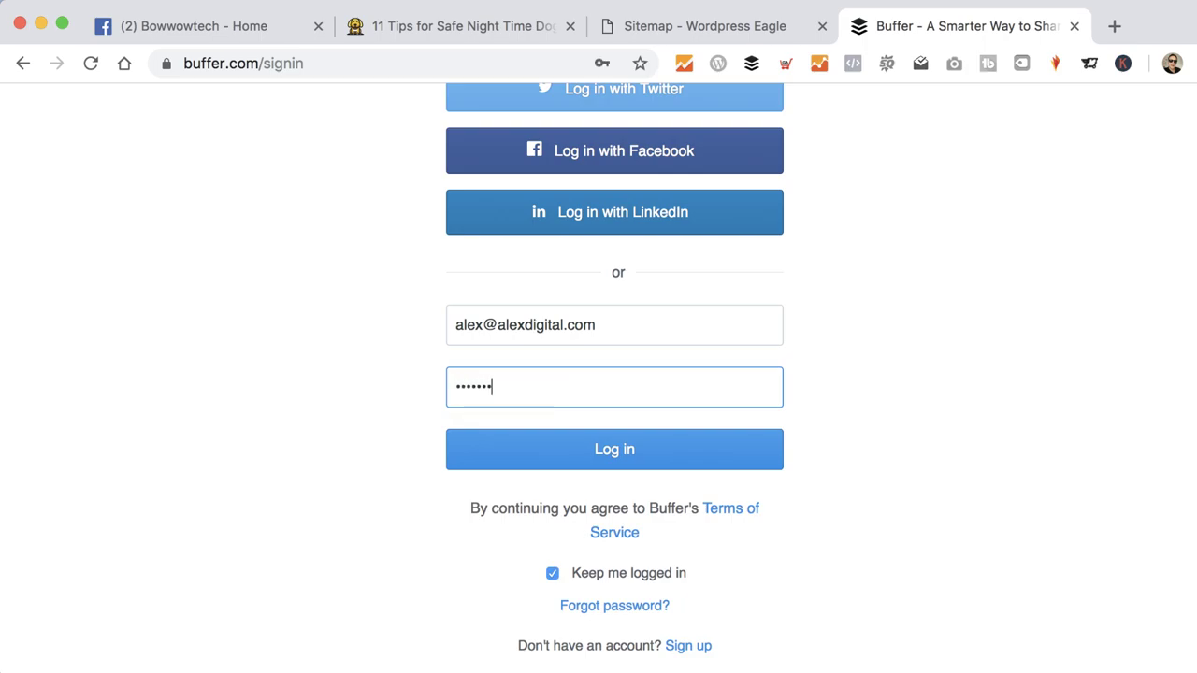
{"action": "key", "text": "Return"}
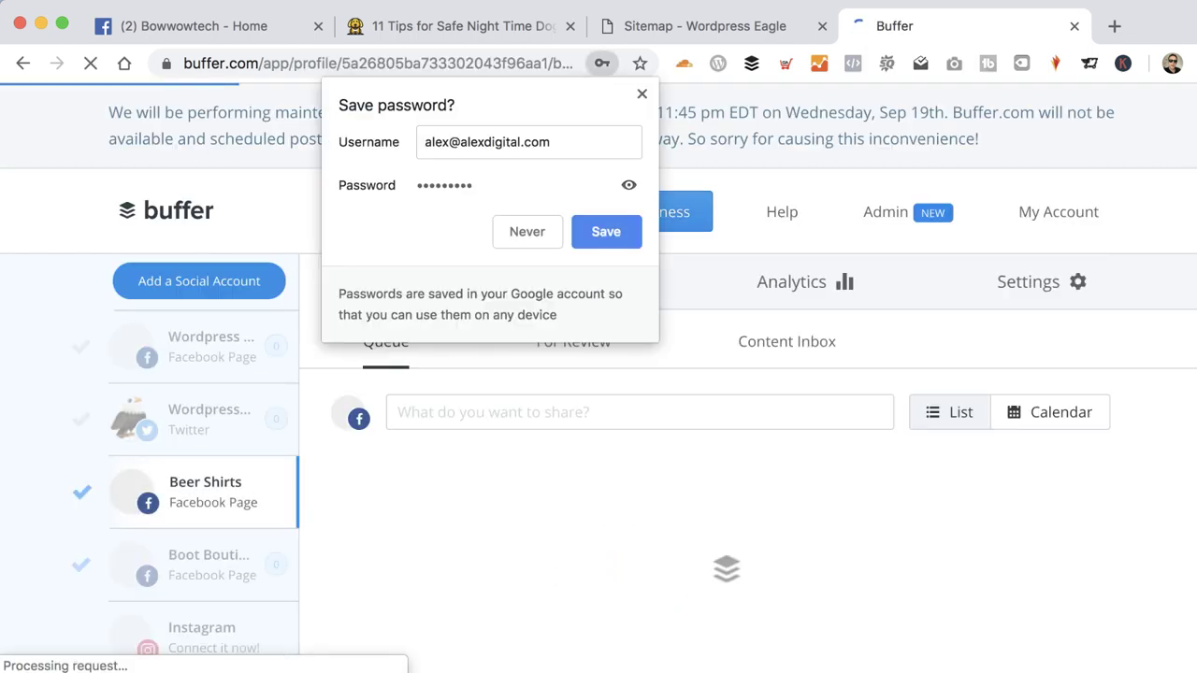
{"action": "left_click", "coordinate": [619, 234]}
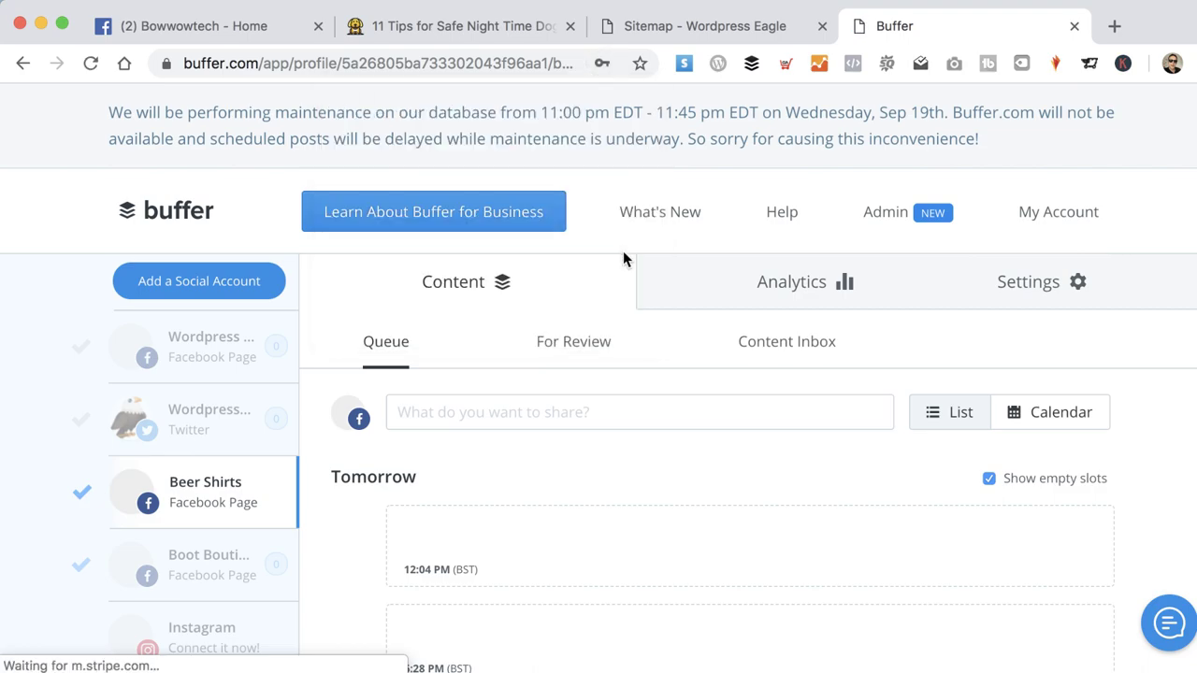
Step: Untick Beer Shirts' default check mark, then go to Add a Social Account
{"action": "scroll", "coordinate": [271, 355], "scroll_direction": "down", "scroll_amount": 5}
{"action": "scroll", "coordinate": [258, 364], "scroll_direction": "up", "scroll_amount": 4}
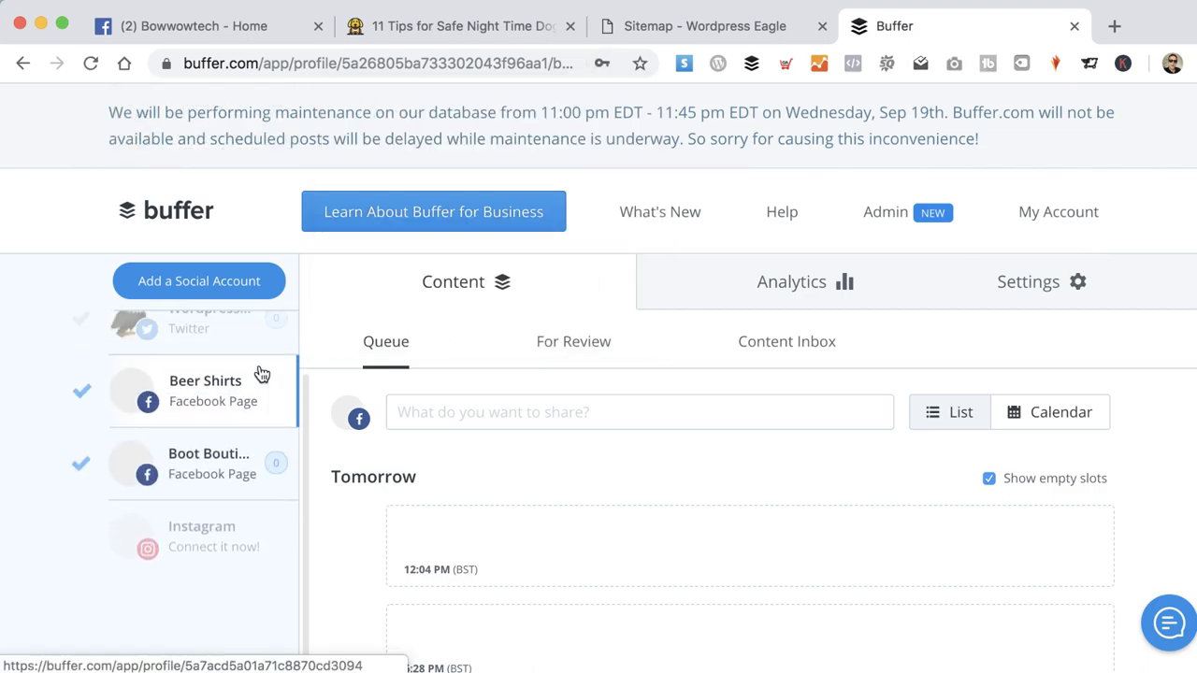
{"action": "scroll", "coordinate": [150, 472], "scroll_direction": "up", "scroll_amount": 2}
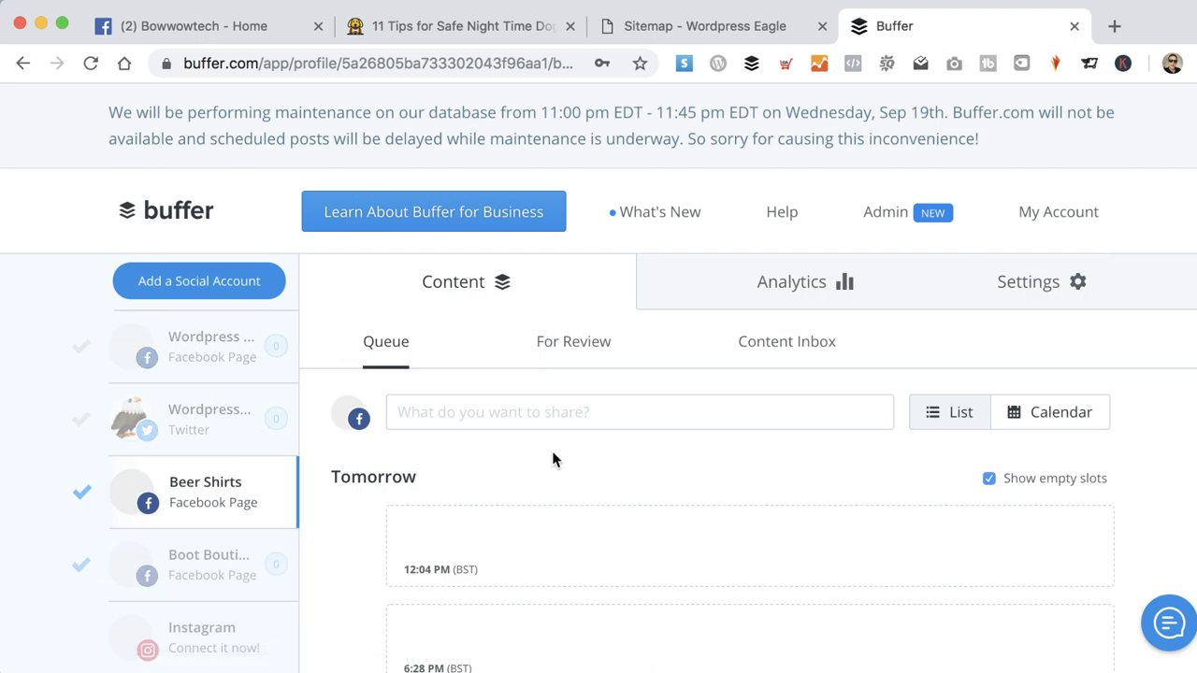
{"action": "left_click", "coordinate": [238, 506]}
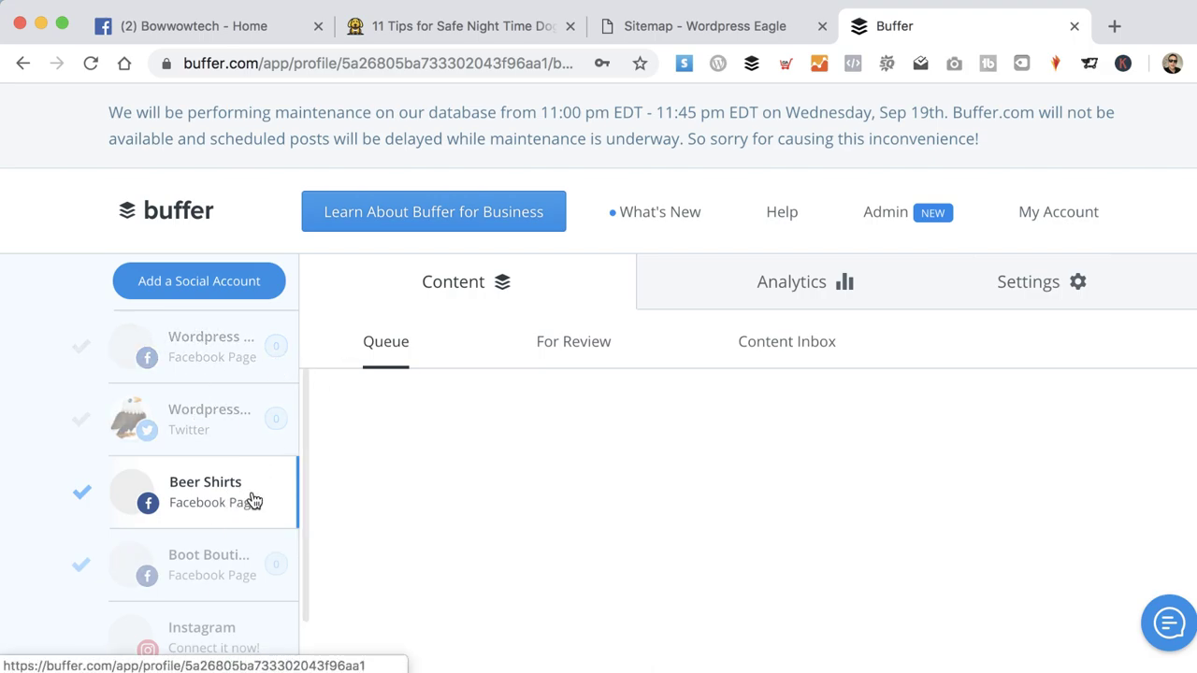
{"action": "left_click", "coordinate": [83, 495]}
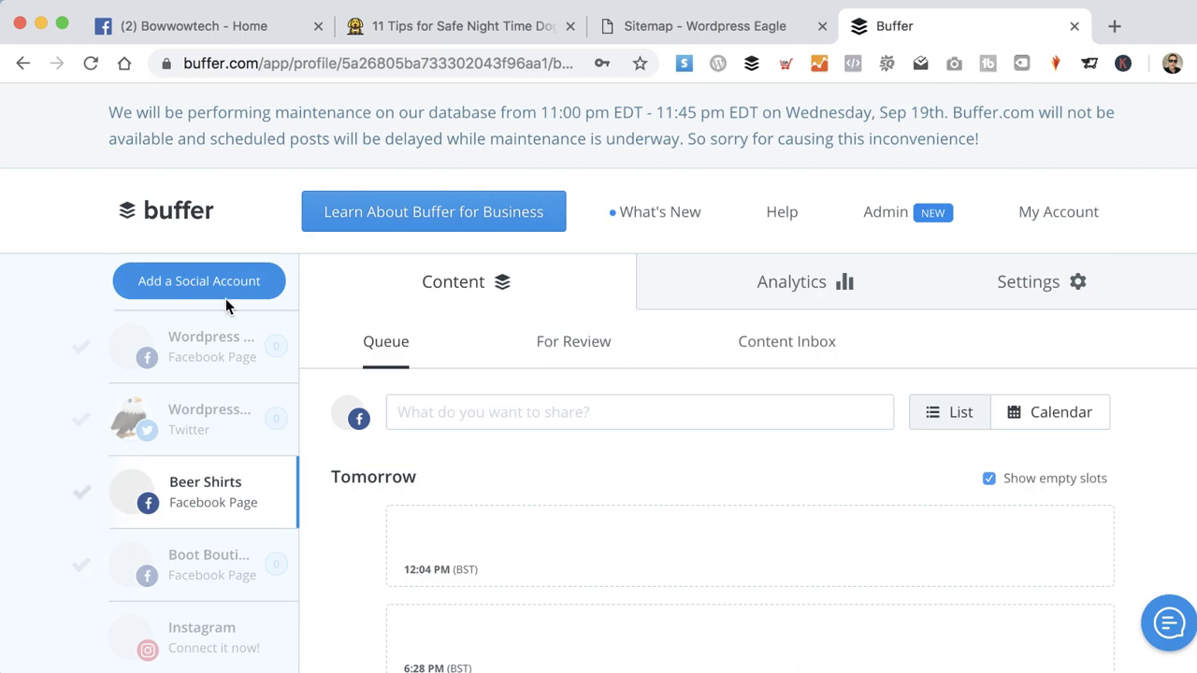
{"action": "left_click", "coordinate": [261, 292]}
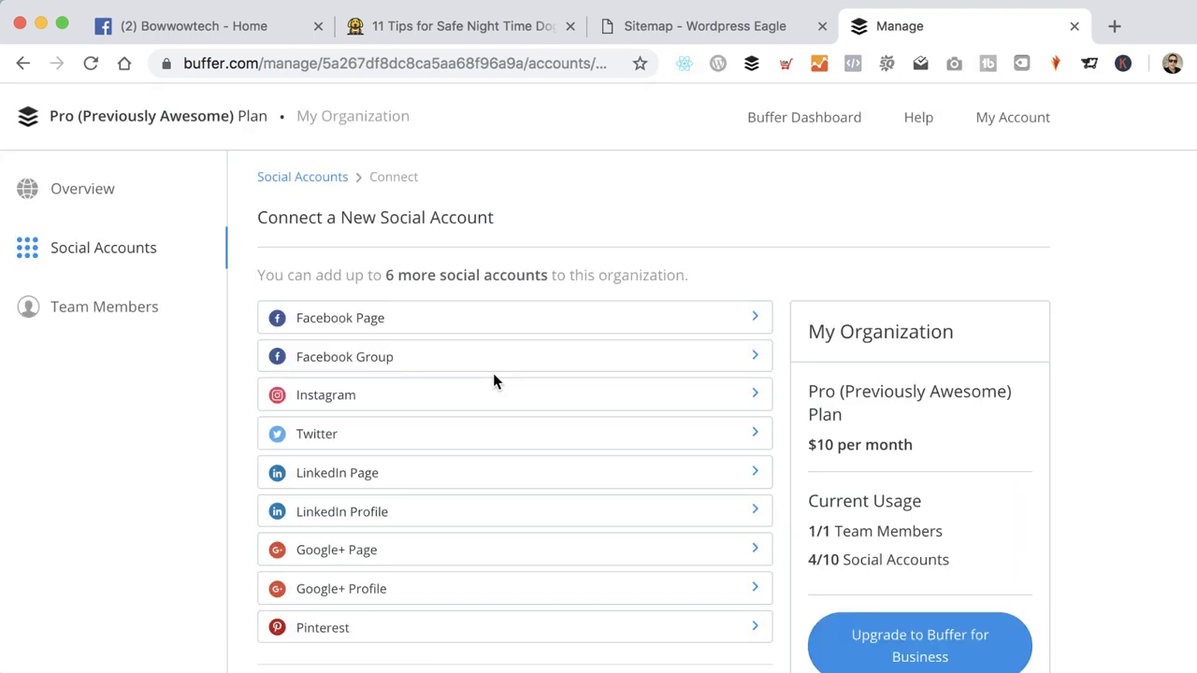
{"action": "left_click_drag", "start_coordinate": [951, 440], "coordinate": [826, 371]}
Step: Choose Facebook Page, tick Bowwowtech, and connect that page to Buffer
{"action": "left_click", "coordinate": [911, 422]}
{"action": "left_click", "coordinate": [599, 319]}
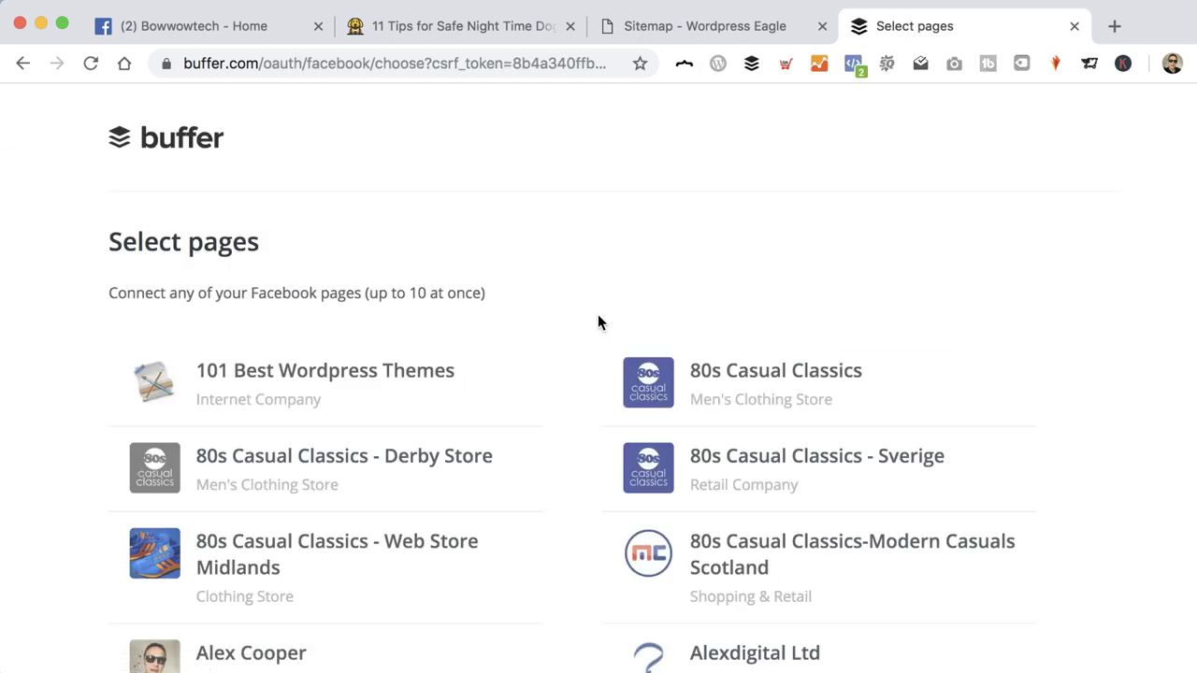
{"action": "scroll", "coordinate": [599, 316], "scroll_direction": "down", "scroll_amount": 10}
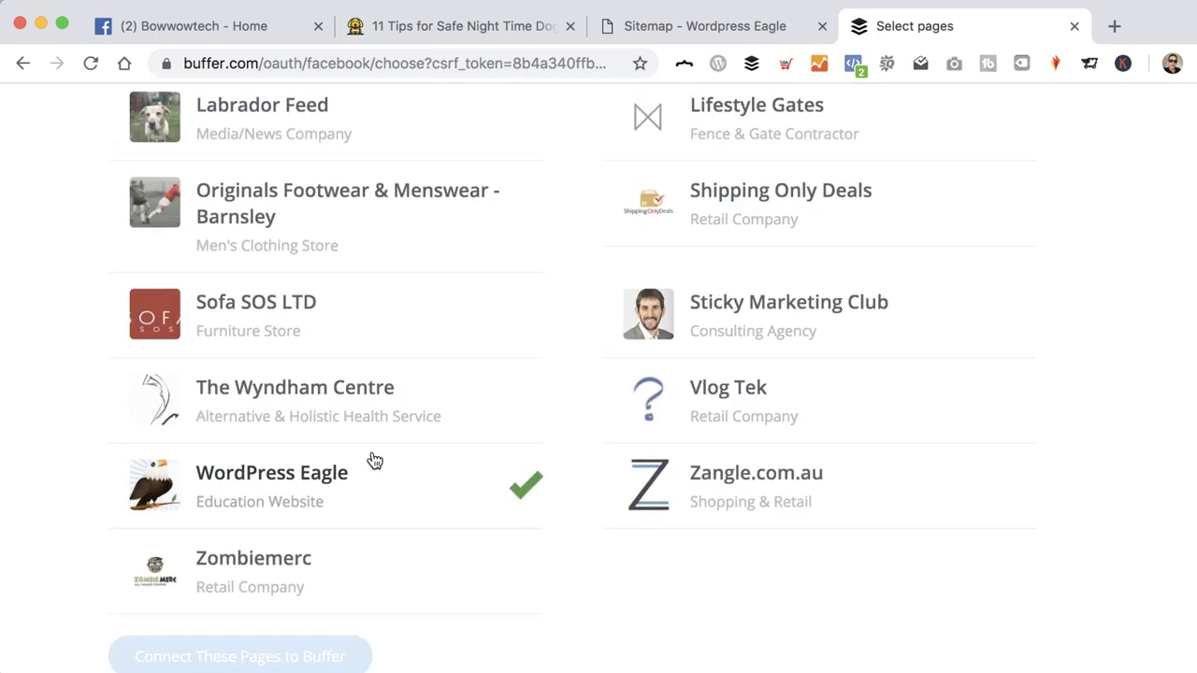
{"action": "scroll", "coordinate": [738, 591], "scroll_direction": "up", "scroll_amount": 3}
{"action": "scroll", "coordinate": [739, 587], "scroll_direction": "up", "scroll_amount": 7}
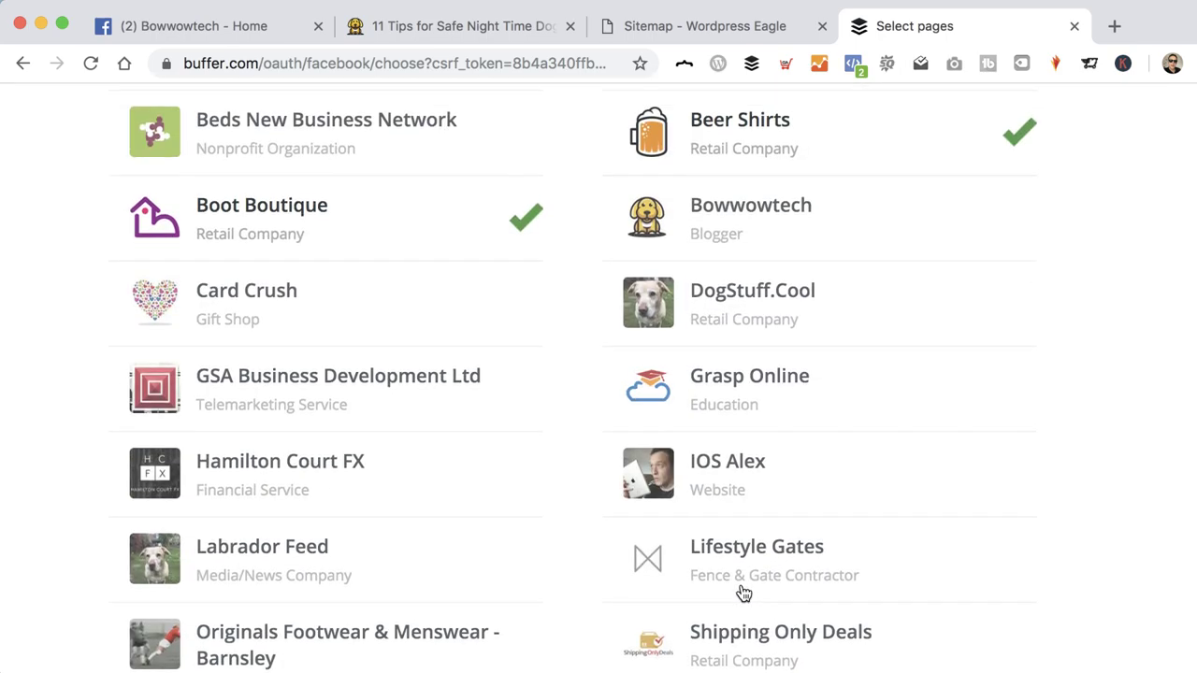
{"action": "scroll", "coordinate": [446, 428], "scroll_direction": "up", "scroll_amount": 3}
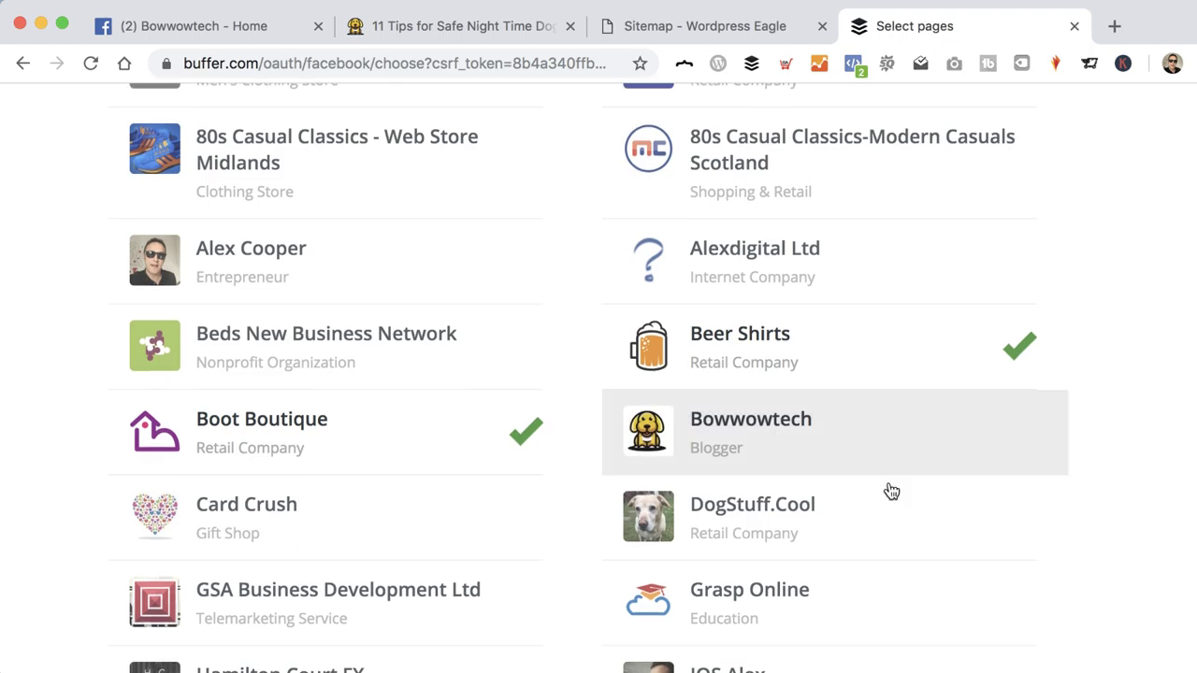
{"action": "left_click", "coordinate": [914, 446]}
{"action": "left_click", "coordinate": [913, 446]}
{"action": "scroll", "coordinate": [916, 449], "scroll_direction": "down", "scroll_amount": 10}
{"action": "left_click", "coordinate": [249, 655]}
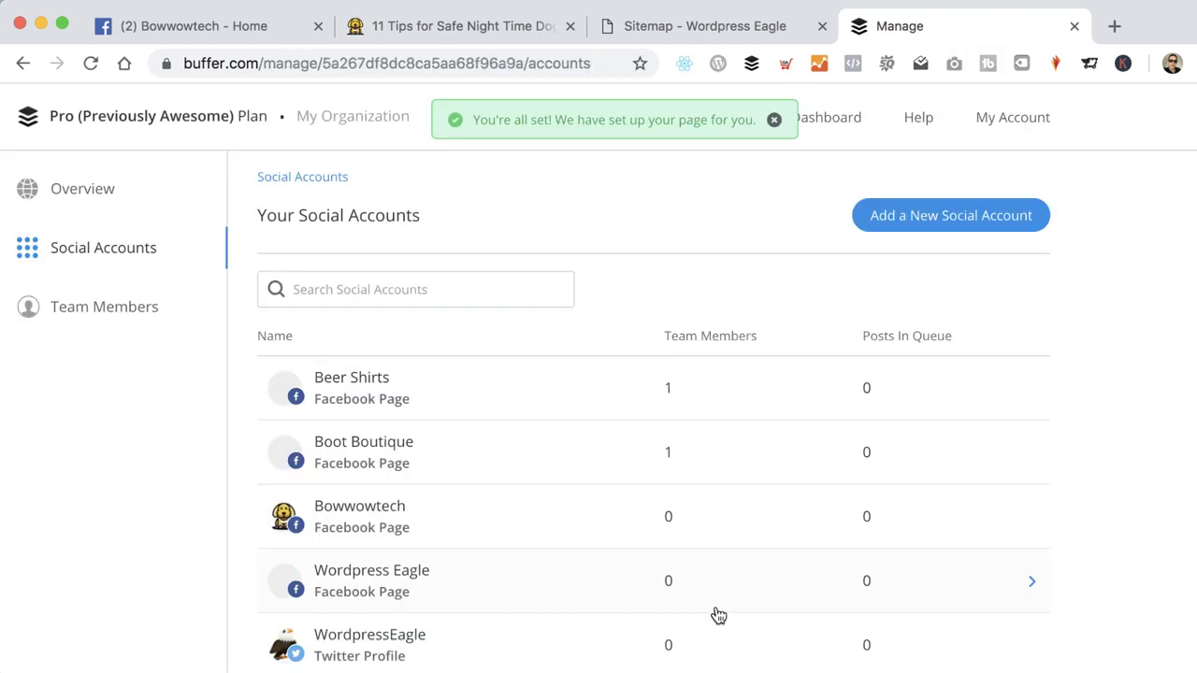
Step: Open the new Bowwowtech account, then return to the Buffer Dashboard
{"action": "scroll", "coordinate": [717, 614], "scroll_direction": "down", "scroll_amount": 2}
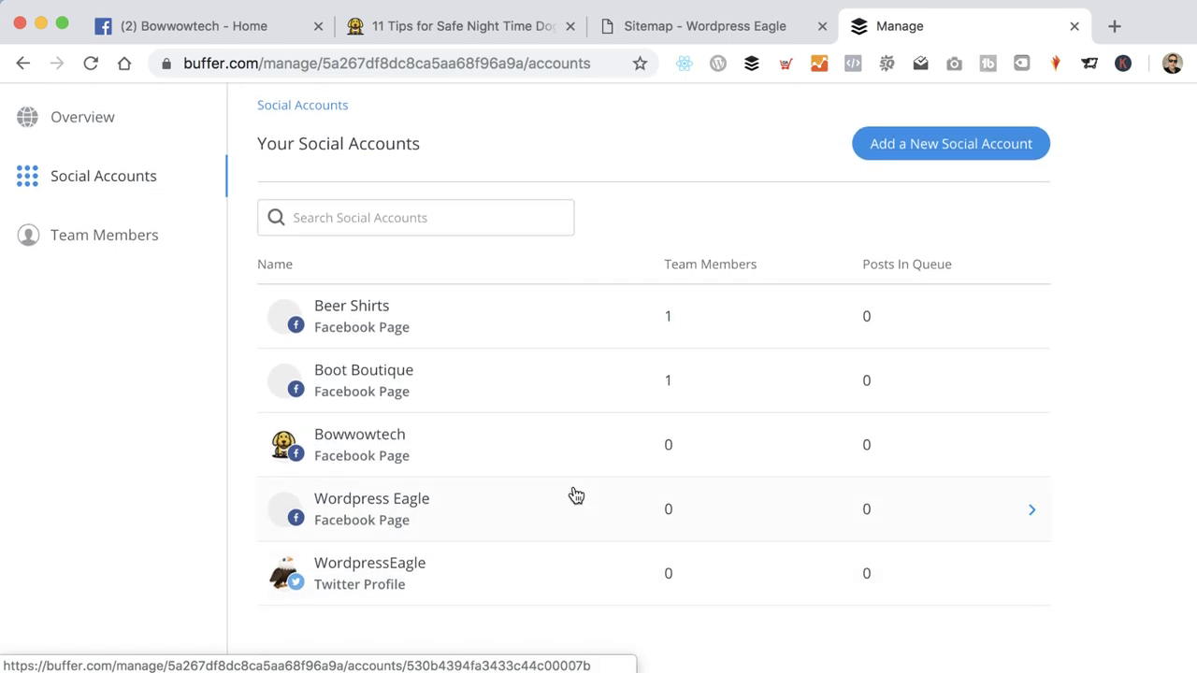
{"action": "left_click", "coordinate": [571, 448]}
{"action": "scroll", "coordinate": [378, 441], "scroll_direction": "up", "scroll_amount": 2}
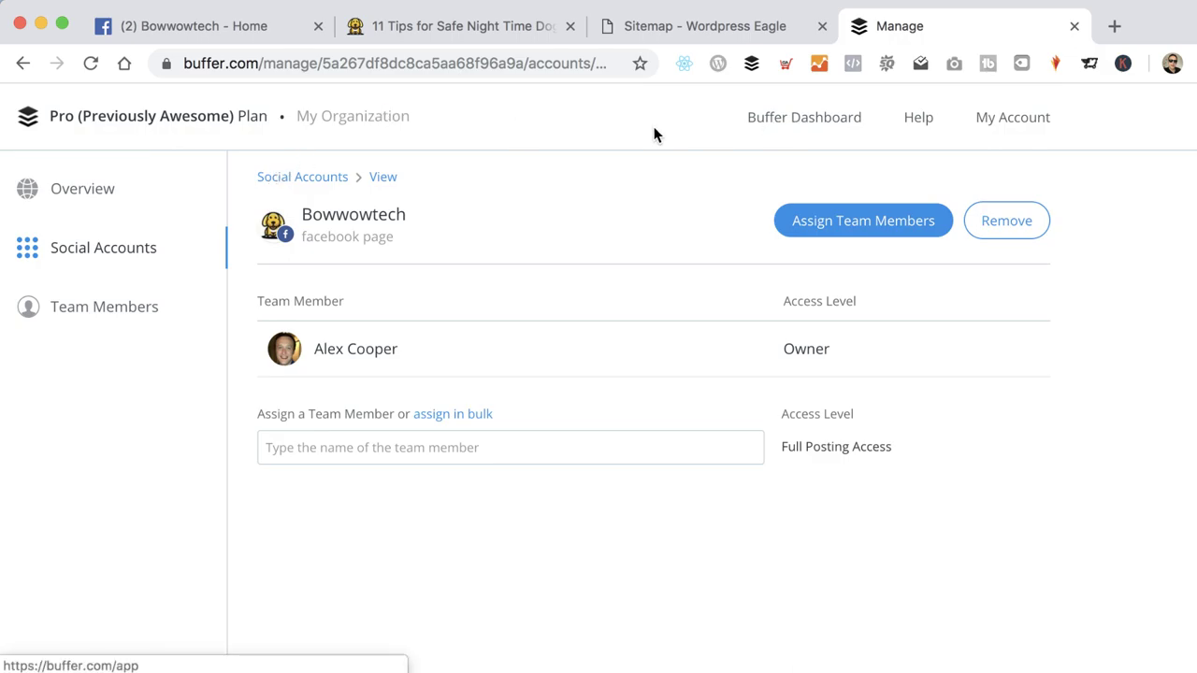
{"action": "left_click", "coordinate": [791, 118]}
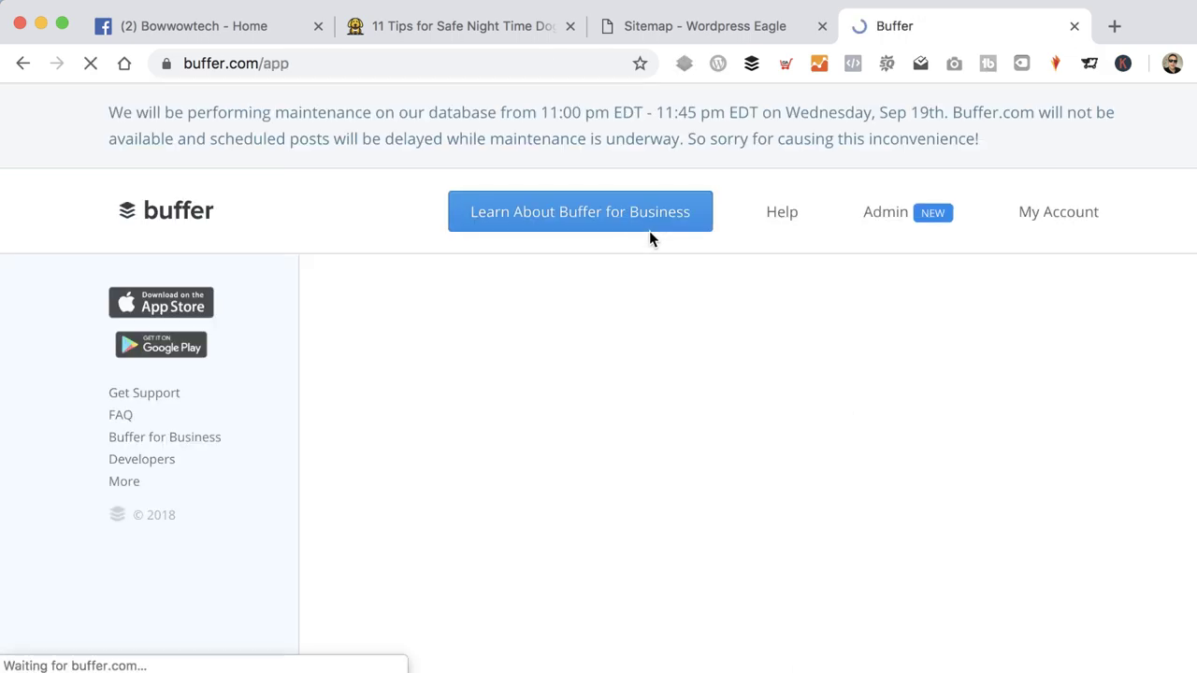
{"action": "scroll", "coordinate": [641, 241], "scroll_direction": "down", "scroll_amount": 2}
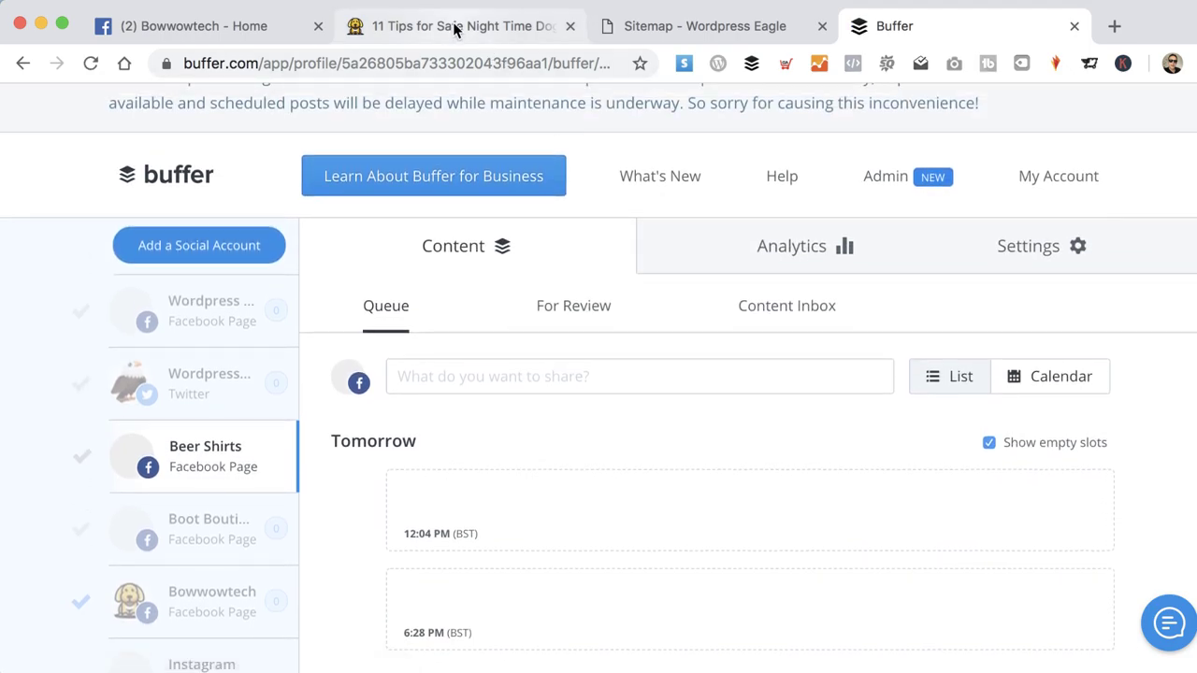
{"action": "scroll", "coordinate": [624, 342], "scroll_direction": "up", "scroll_amount": 1}
{"action": "scroll", "coordinate": [550, 127], "scroll_direction": "down", "scroll_amount": 3}
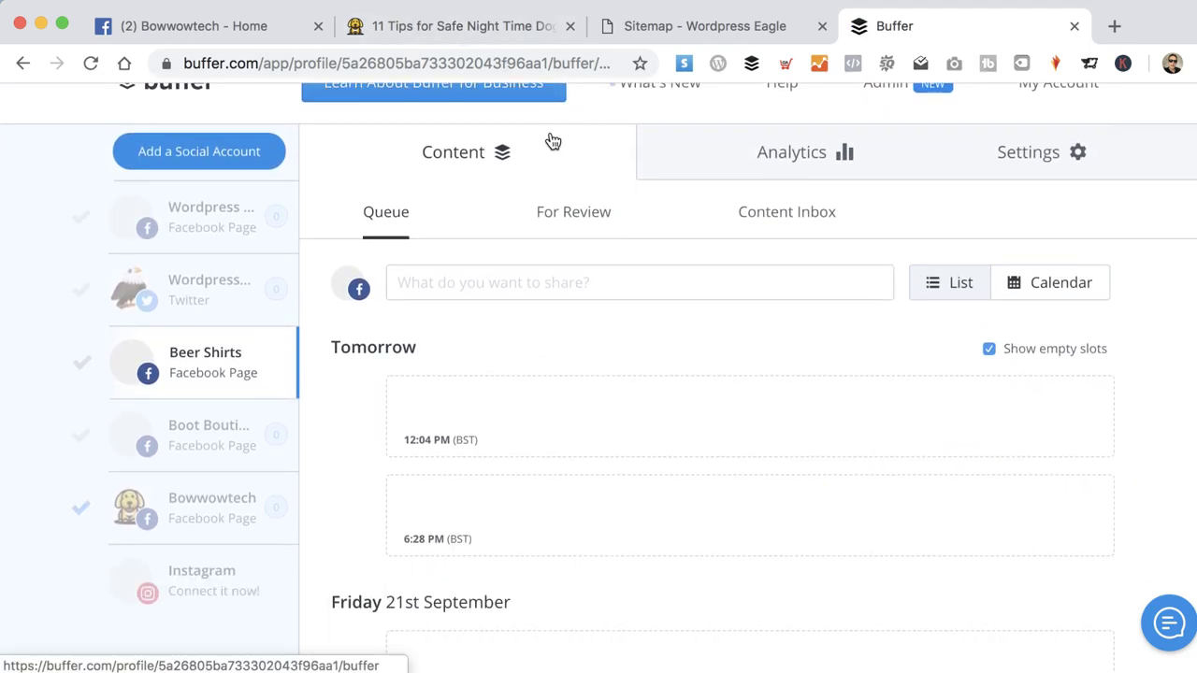
Step: Open the Puppy Potty Training Essentials post from the Bowwowtech BLOG page
{"action": "left_click", "coordinate": [503, 28]}
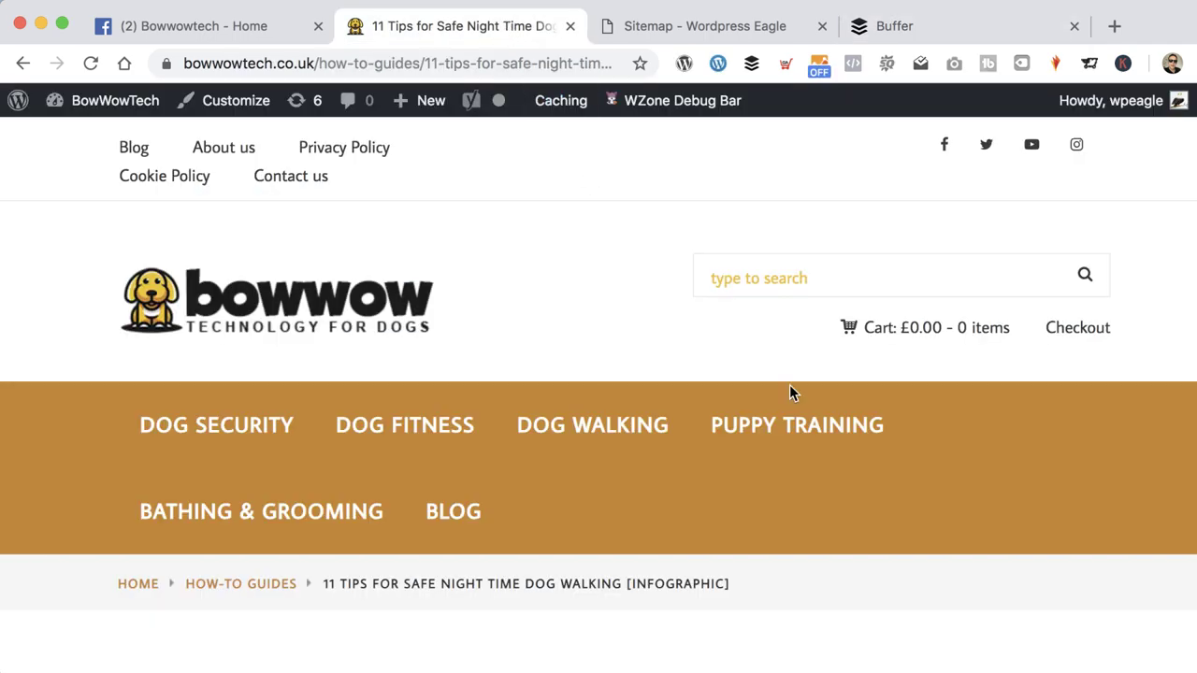
{"action": "scroll", "coordinate": [553, 496], "scroll_direction": "down", "scroll_amount": 8}
{"action": "scroll", "coordinate": [475, 523], "scroll_direction": "up", "scroll_amount": 8}
{"action": "left_click", "coordinate": [472, 523]}
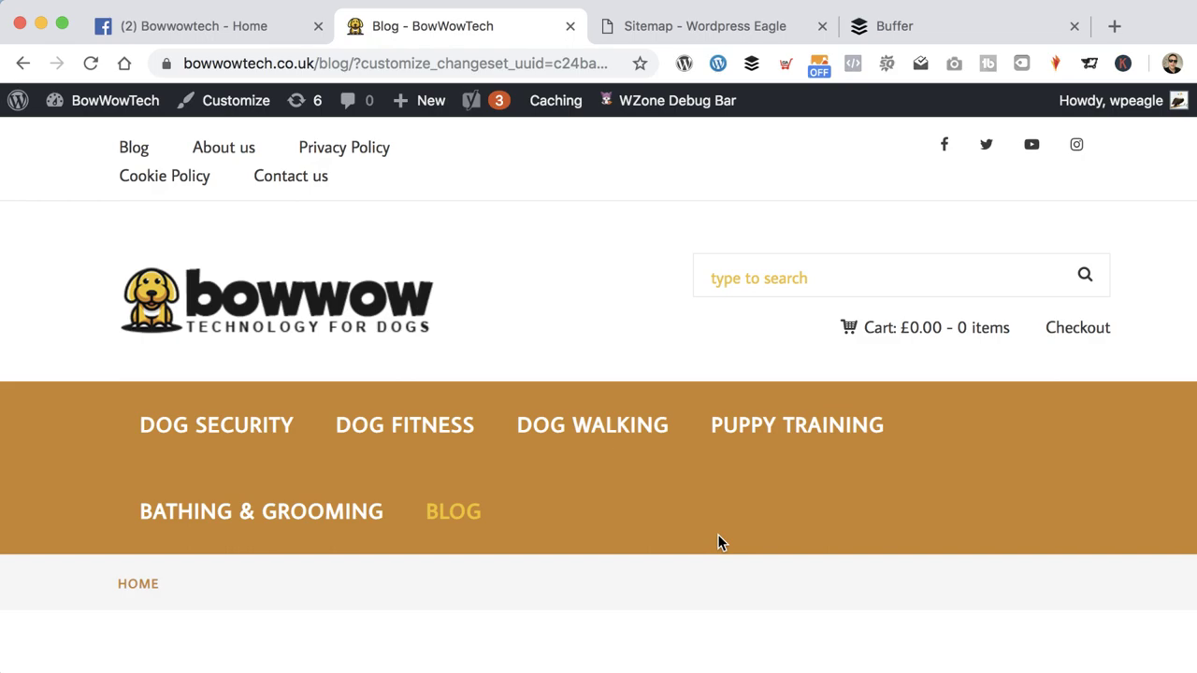
{"action": "scroll", "coordinate": [711, 234], "scroll_direction": "down", "scroll_amount": 10}
{"action": "scroll", "coordinate": [720, 232], "scroll_direction": "down", "scroll_amount": 10}
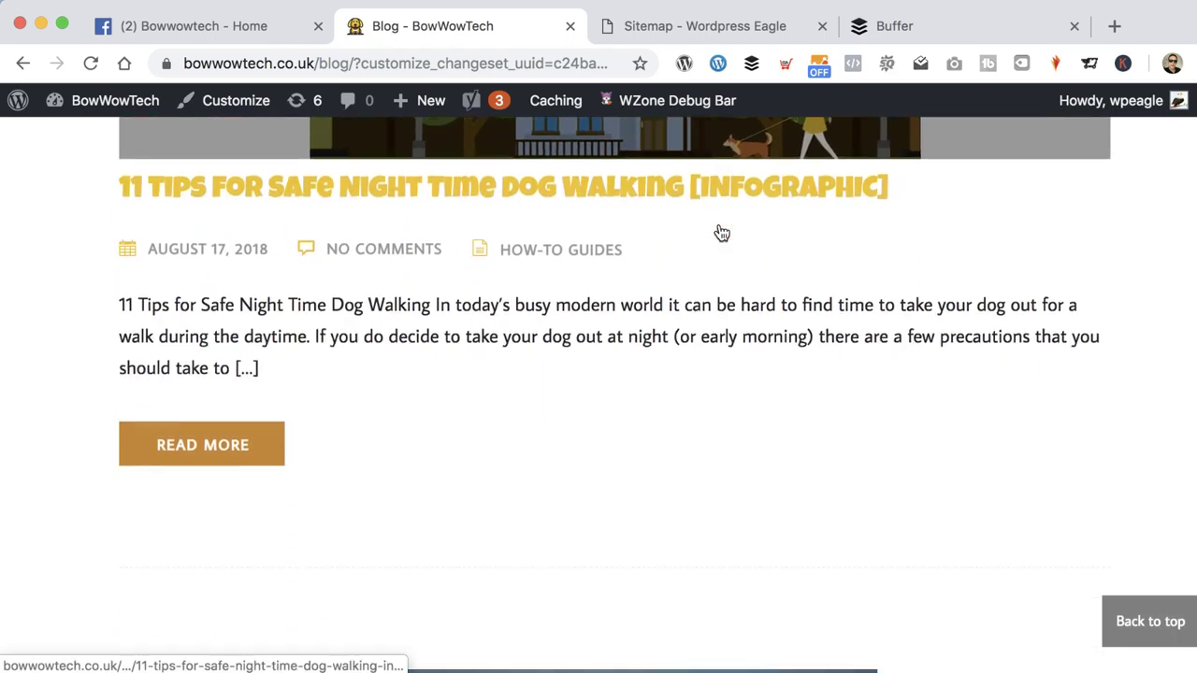
{"action": "scroll", "coordinate": [374, 221], "scroll_direction": "up", "scroll_amount": 1}
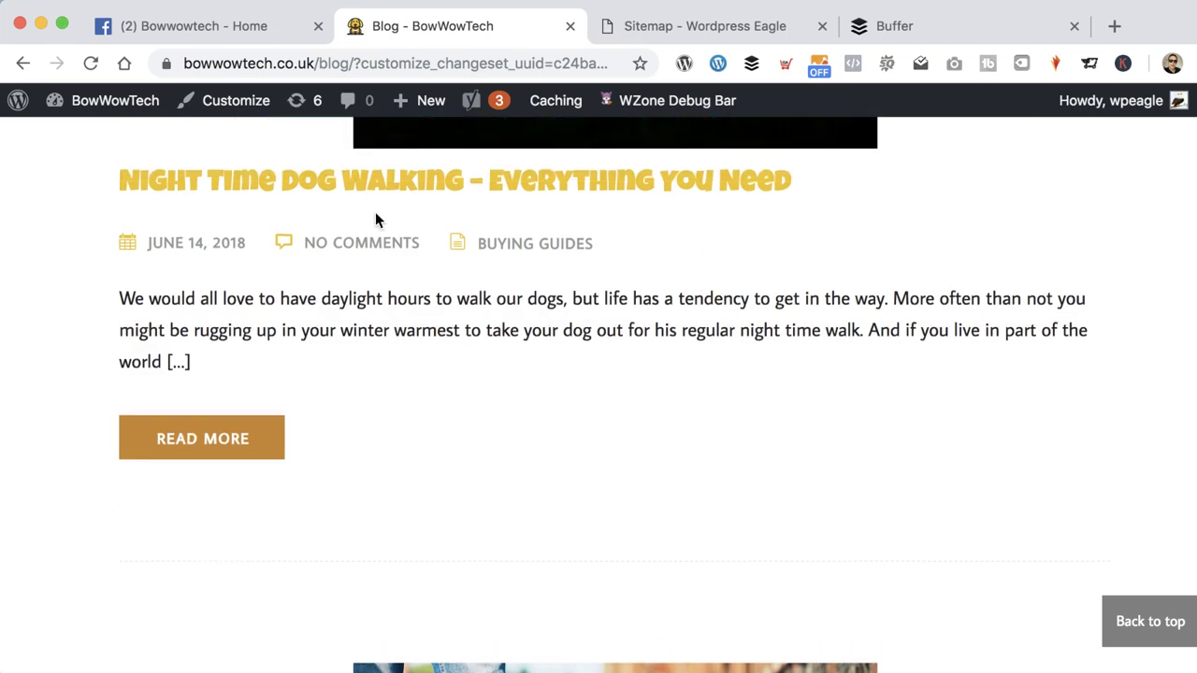
{"action": "scroll", "coordinate": [545, 280], "scroll_direction": "up", "scroll_amount": 10}
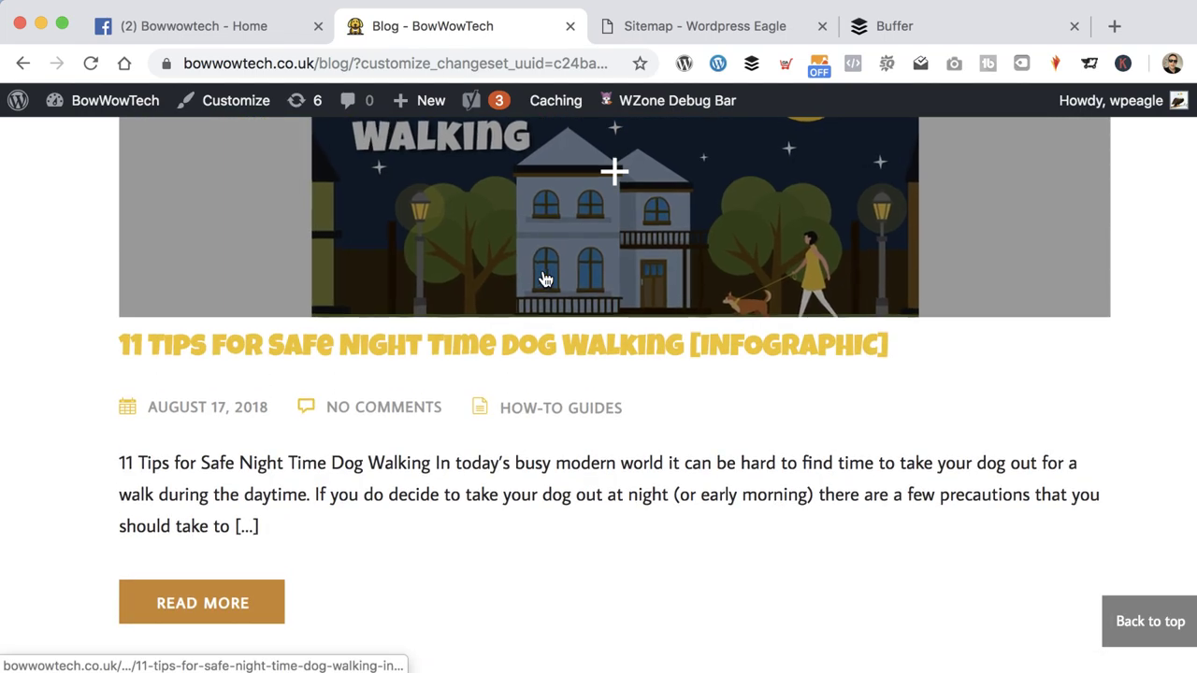
{"action": "scroll", "coordinate": [543, 280], "scroll_direction": "down", "scroll_amount": 8}
{"action": "scroll", "coordinate": [544, 276], "scroll_direction": "down", "scroll_amount": 2}
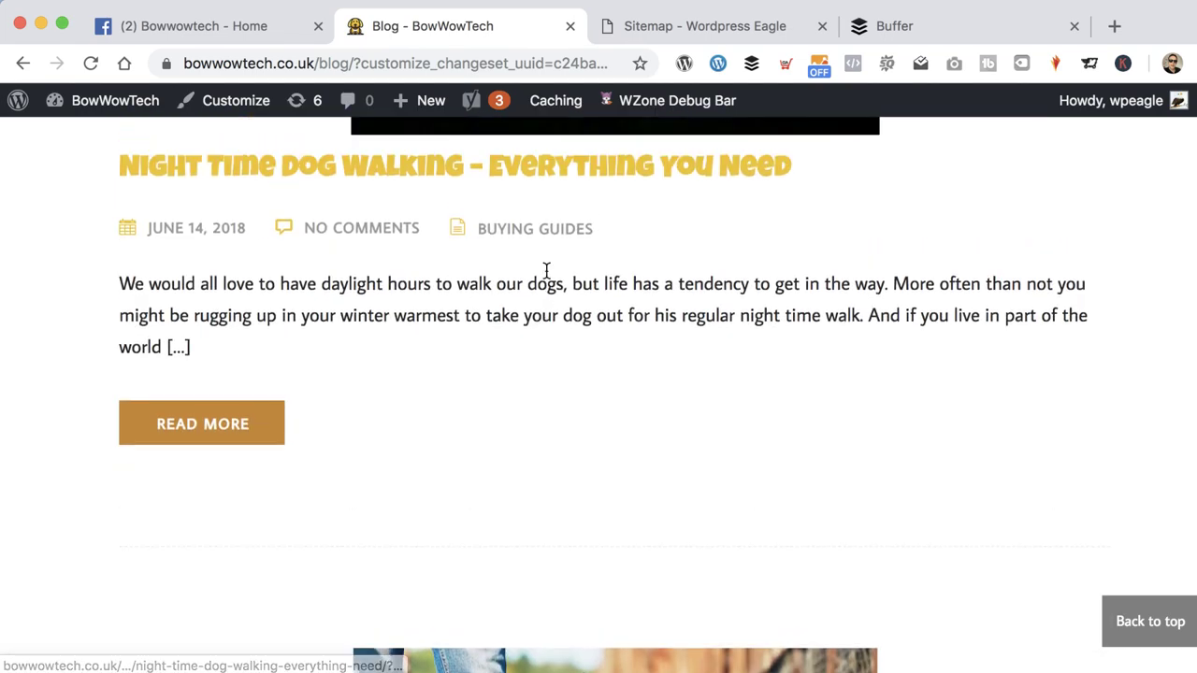
{"action": "scroll", "coordinate": [545, 278], "scroll_direction": "up", "scroll_amount": 1}
{"action": "scroll", "coordinate": [548, 276], "scroll_direction": "down", "scroll_amount": 7}
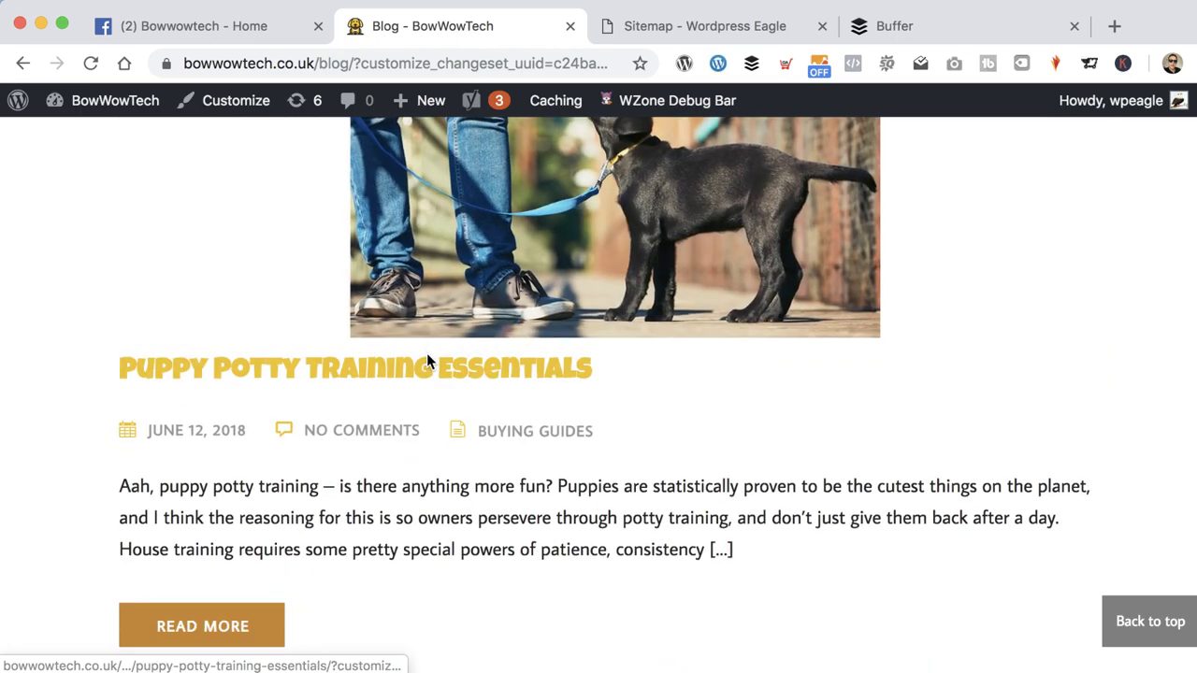
{"action": "left_click", "coordinate": [454, 373]}
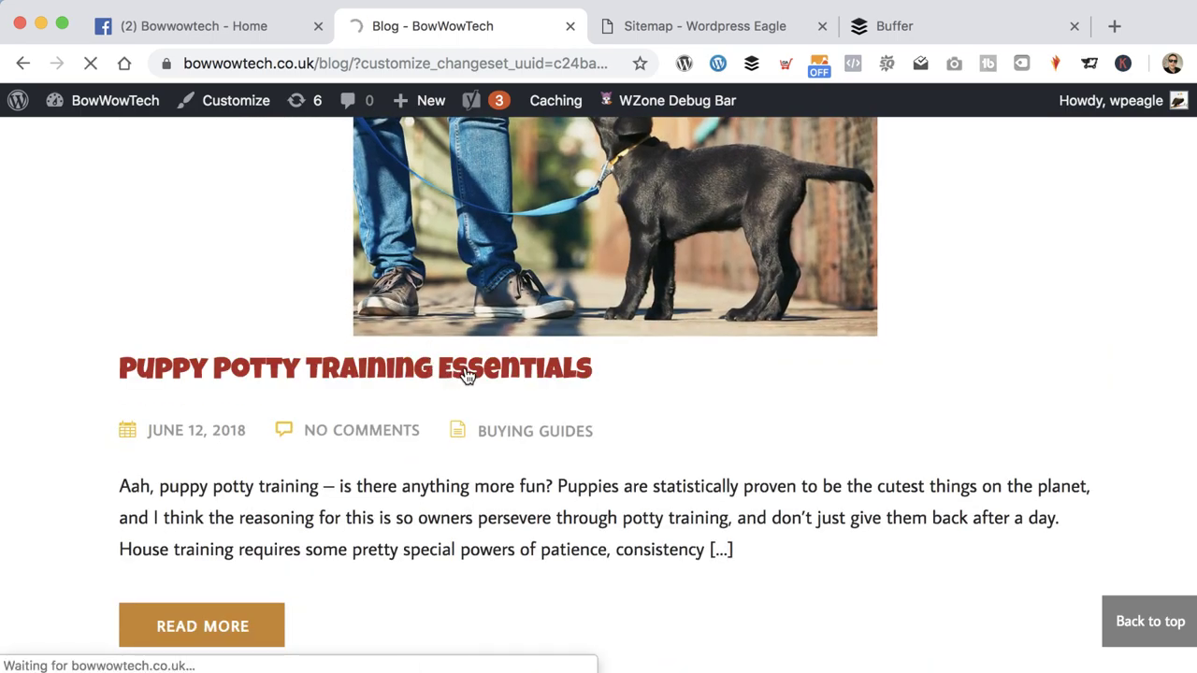
Step: Select the post's web address in the address bar, then return to the Buffer tab
{"action": "right_click", "coordinate": [473, 54]}
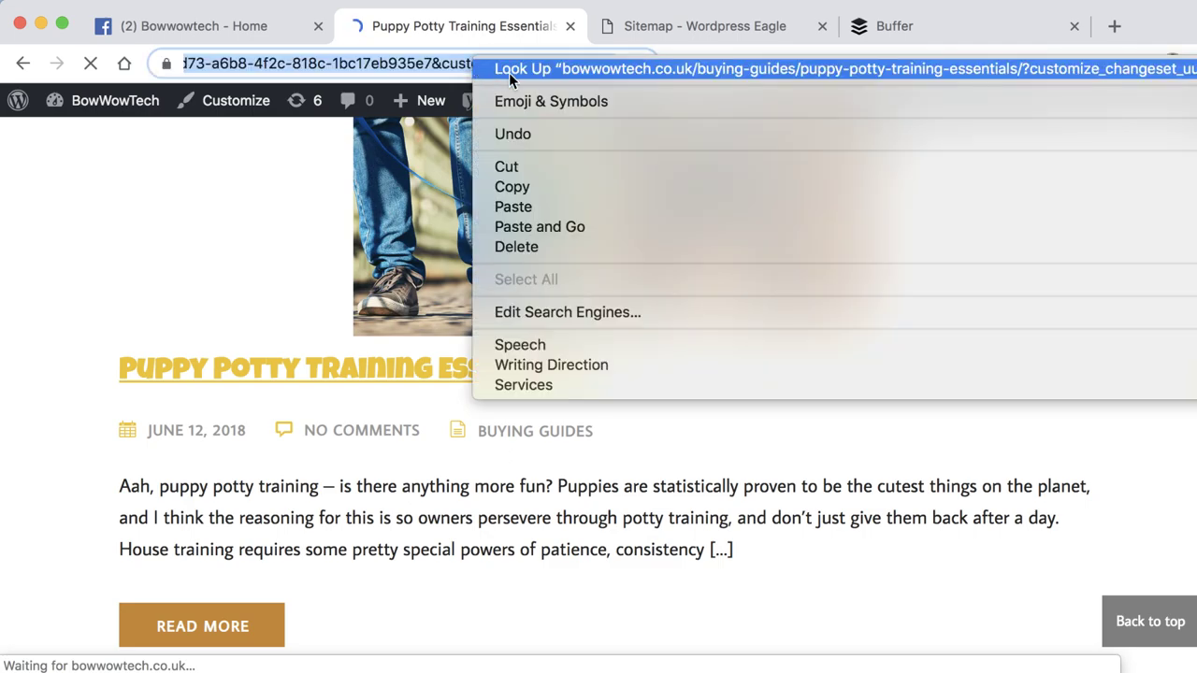
{"action": "right_click", "coordinate": [240, 230]}
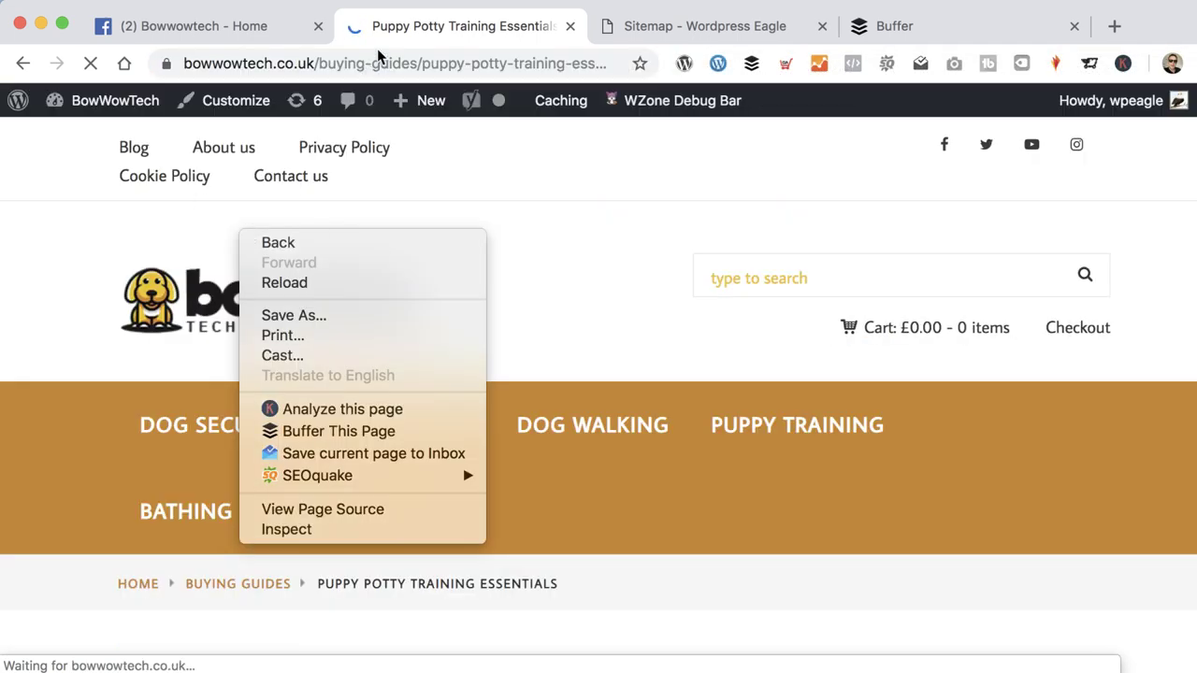
{"action": "left_click", "coordinate": [377, 53]}
{"action": "right_click", "coordinate": [380, 56]}
{"action": "right_click", "coordinate": [251, 63]}
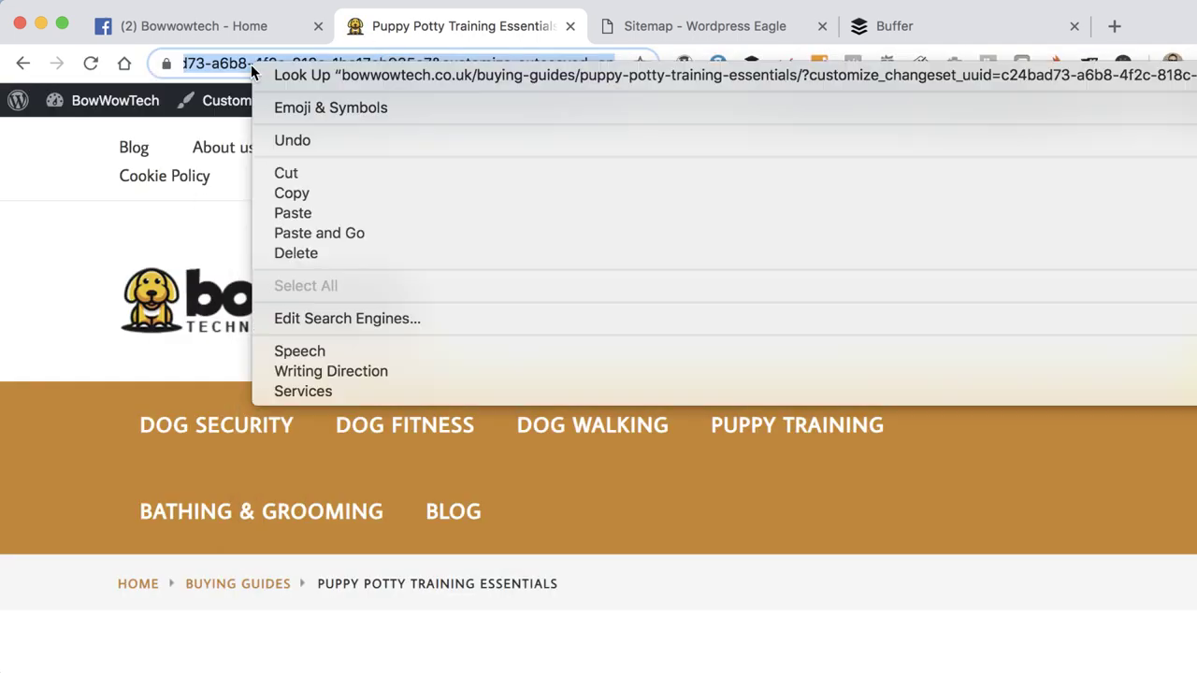
{"action": "left_click", "coordinate": [204, 60]}
{"action": "right_click", "coordinate": [208, 62]}
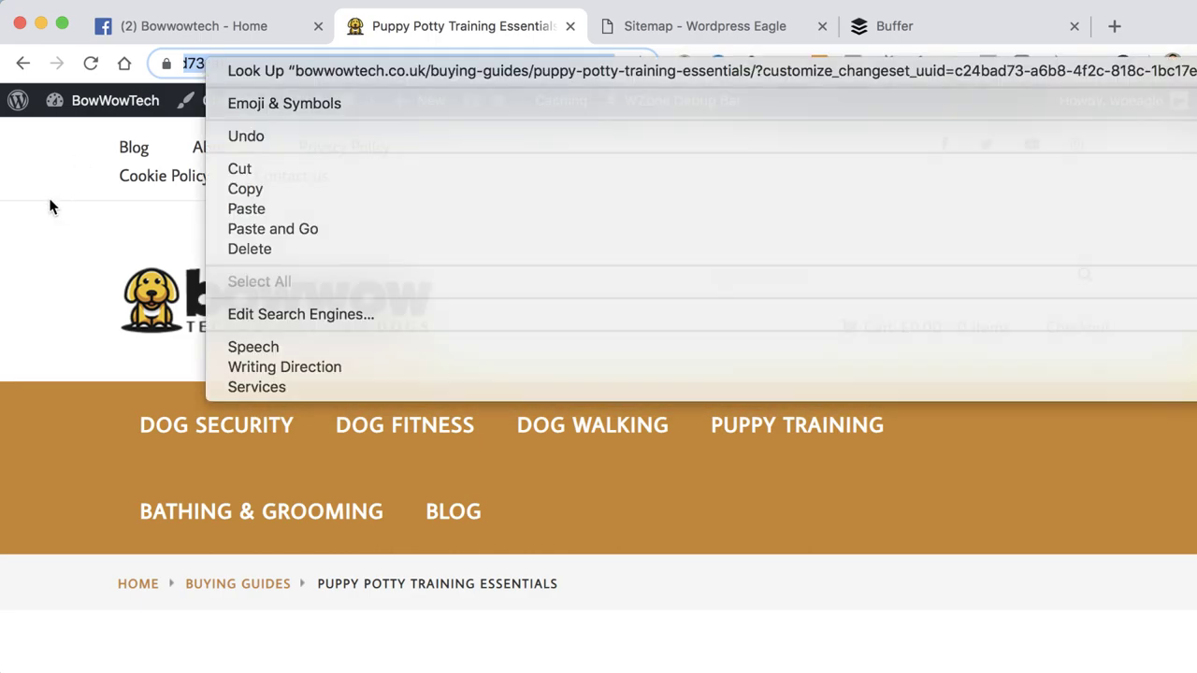
{"action": "right_click", "coordinate": [51, 198]}
{"action": "left_click", "coordinate": [400, 64]}
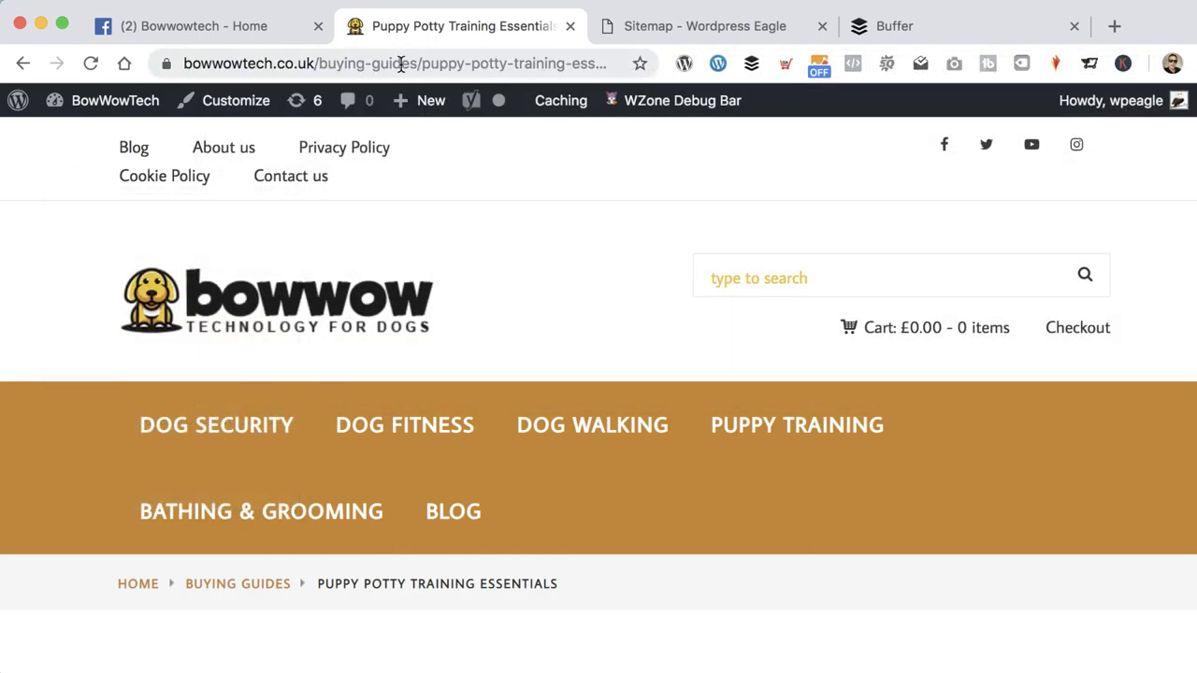
{"action": "left_click", "coordinate": [400, 64]}
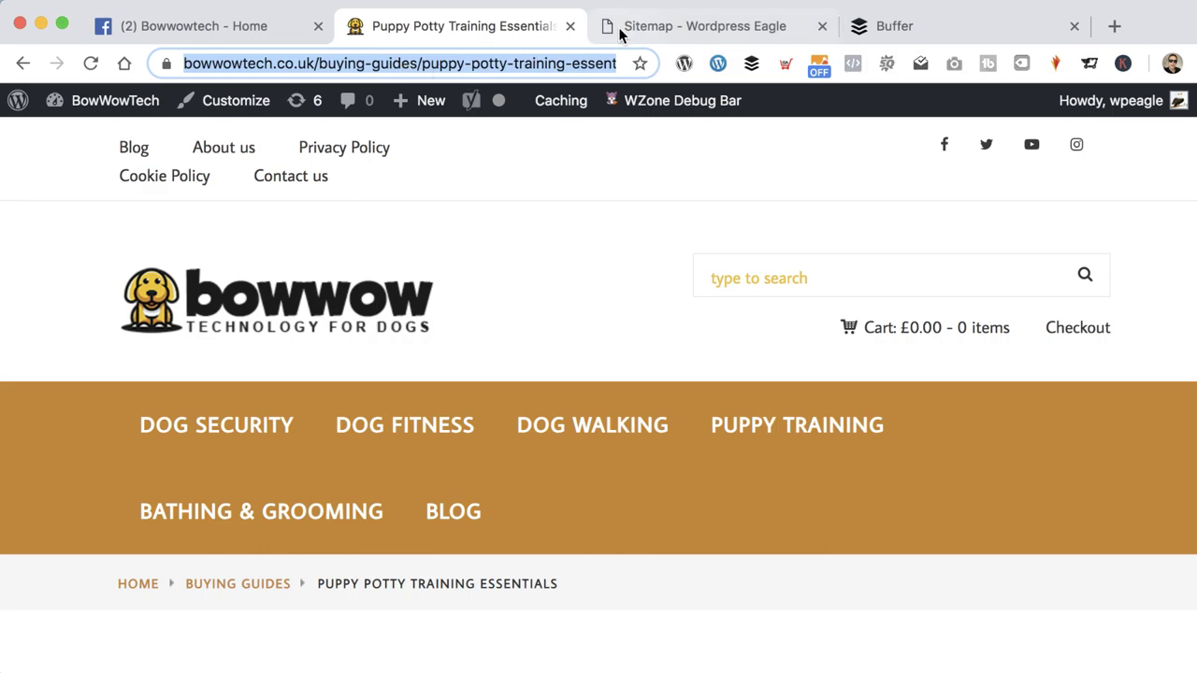
{"action": "left_click", "coordinate": [858, 28]}
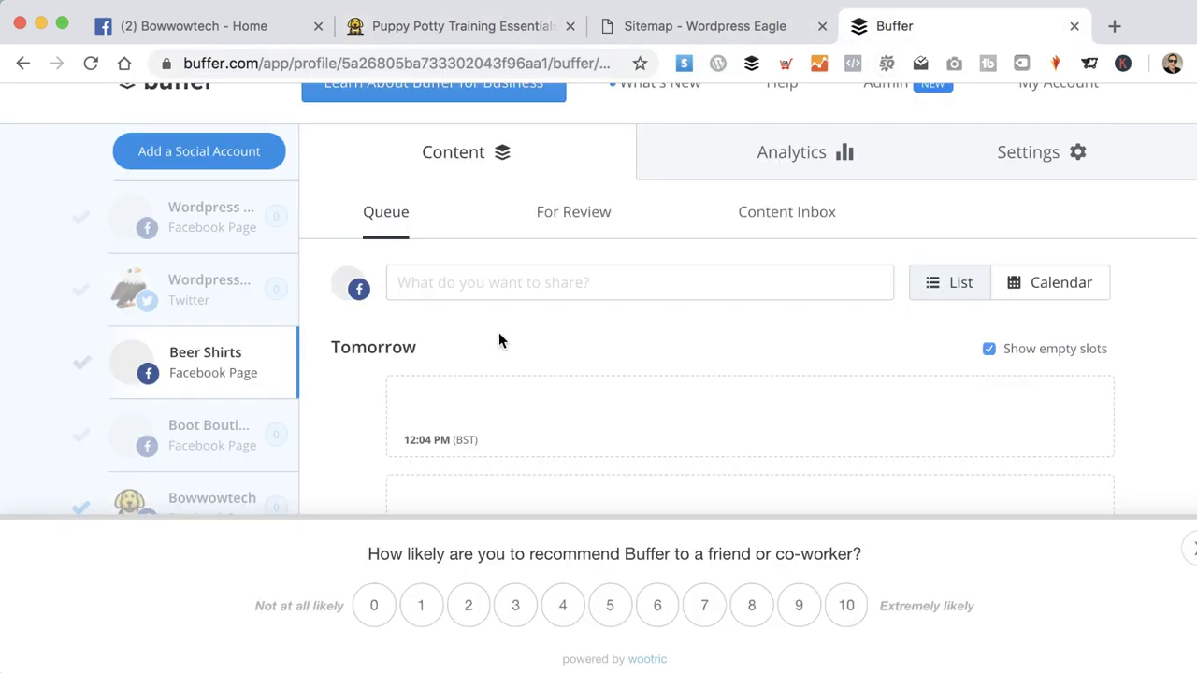
Step: Write 'Avoid having to get the mop out too often with this guide on training your..' and paste the post link
{"action": "left_click", "coordinate": [514, 274]}
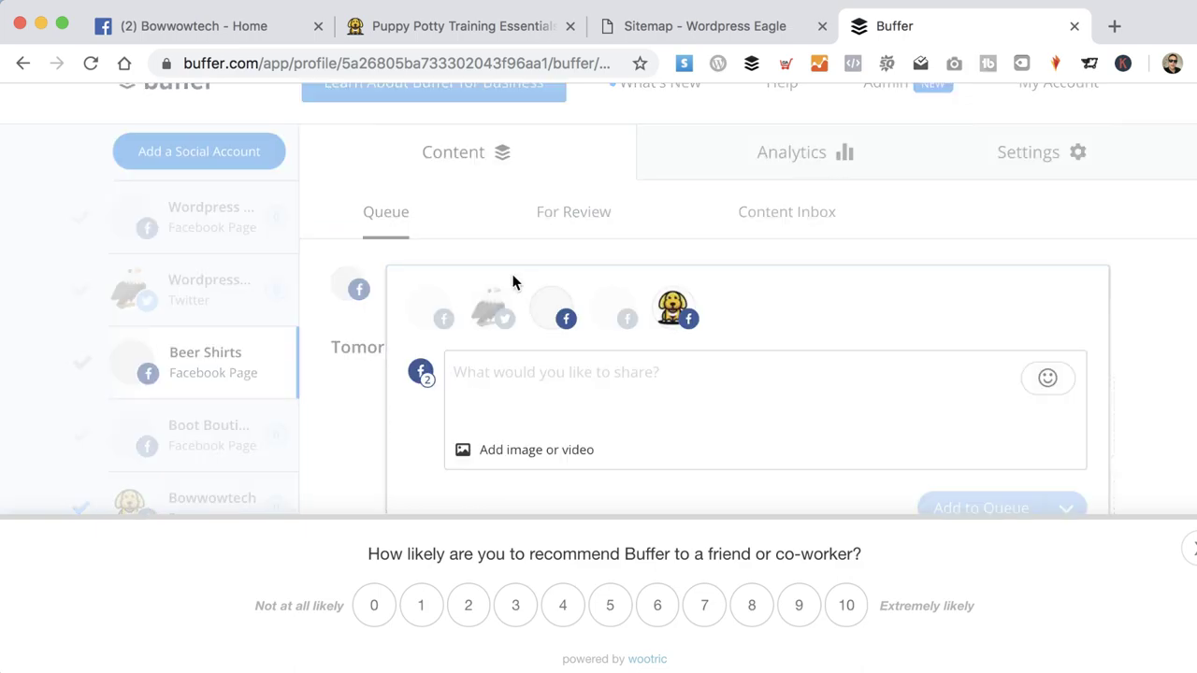
{"action": "type", "text": "A"}
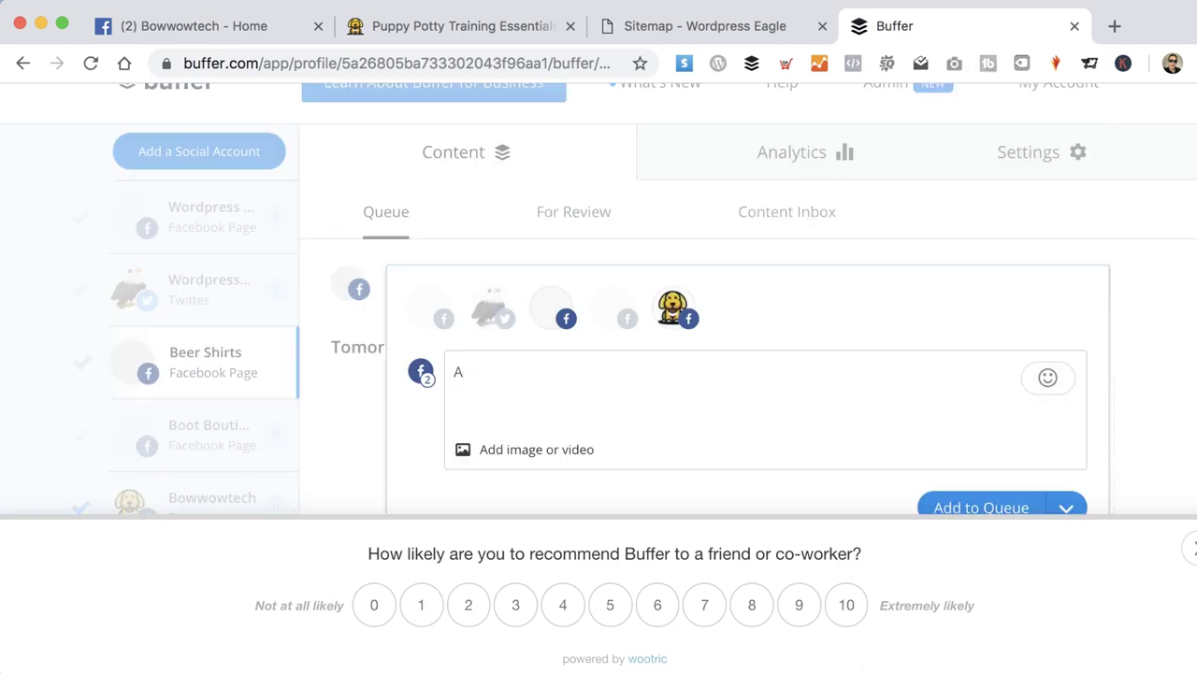
{"action": "type", "text": "void having to ge"}
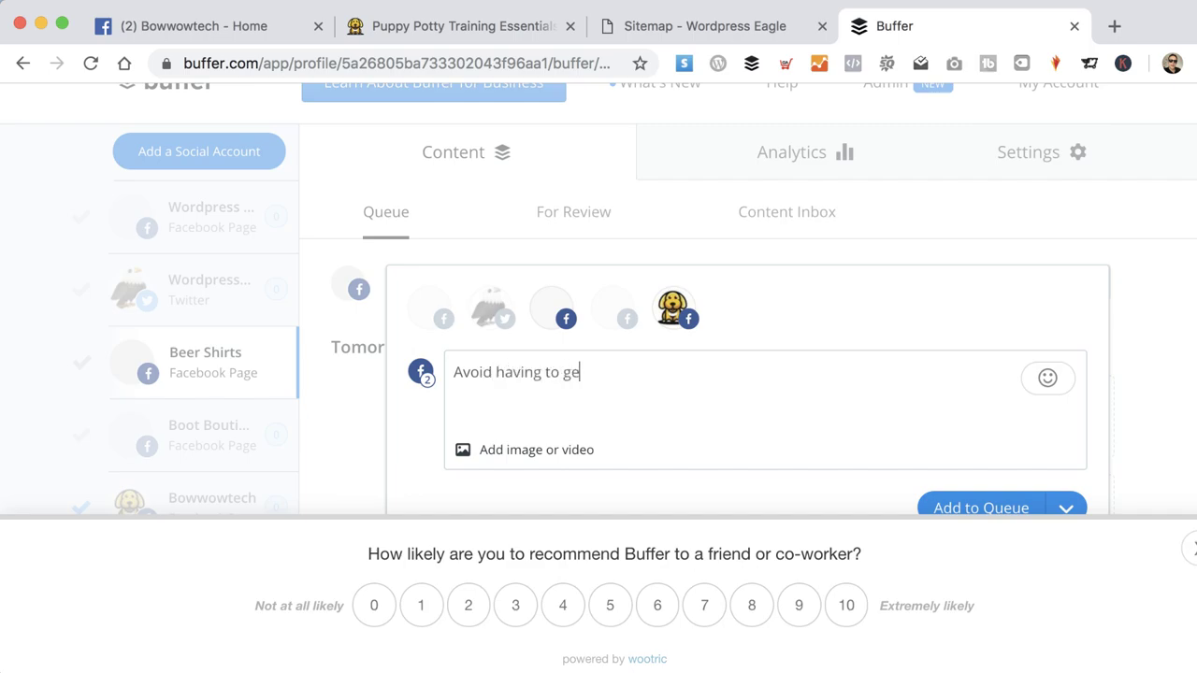
{"action": "type", "text": "t the mop out too often with this"}
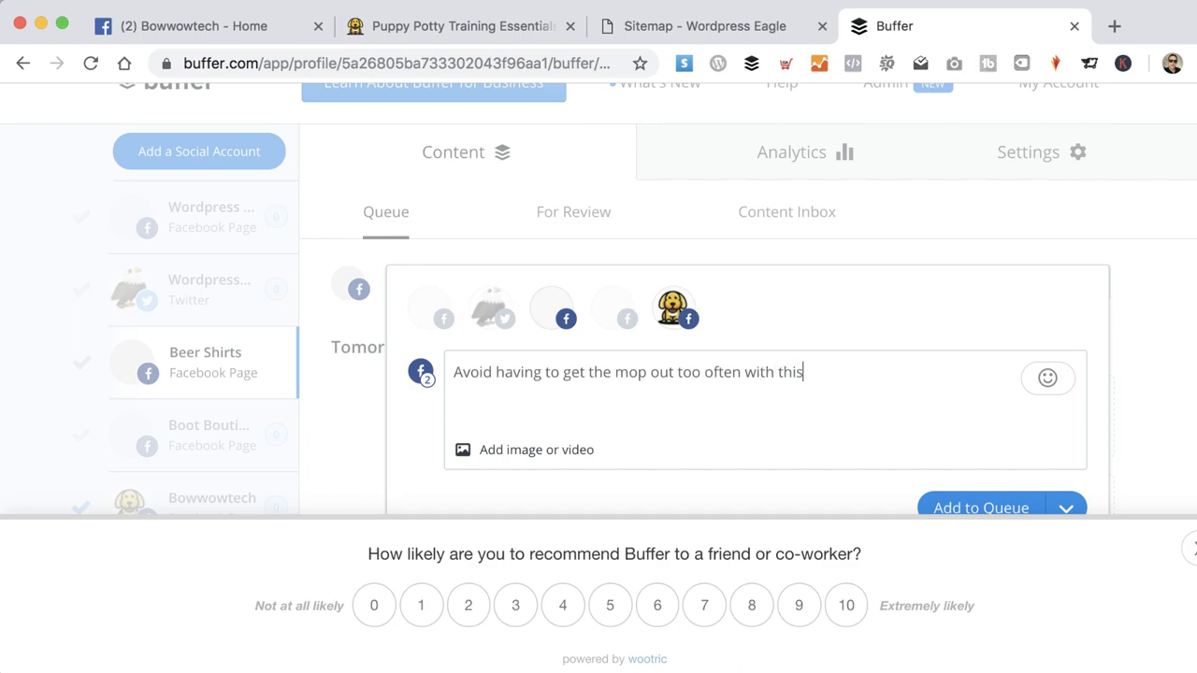
{"action": "type", "text": " guide on training your puppy"}
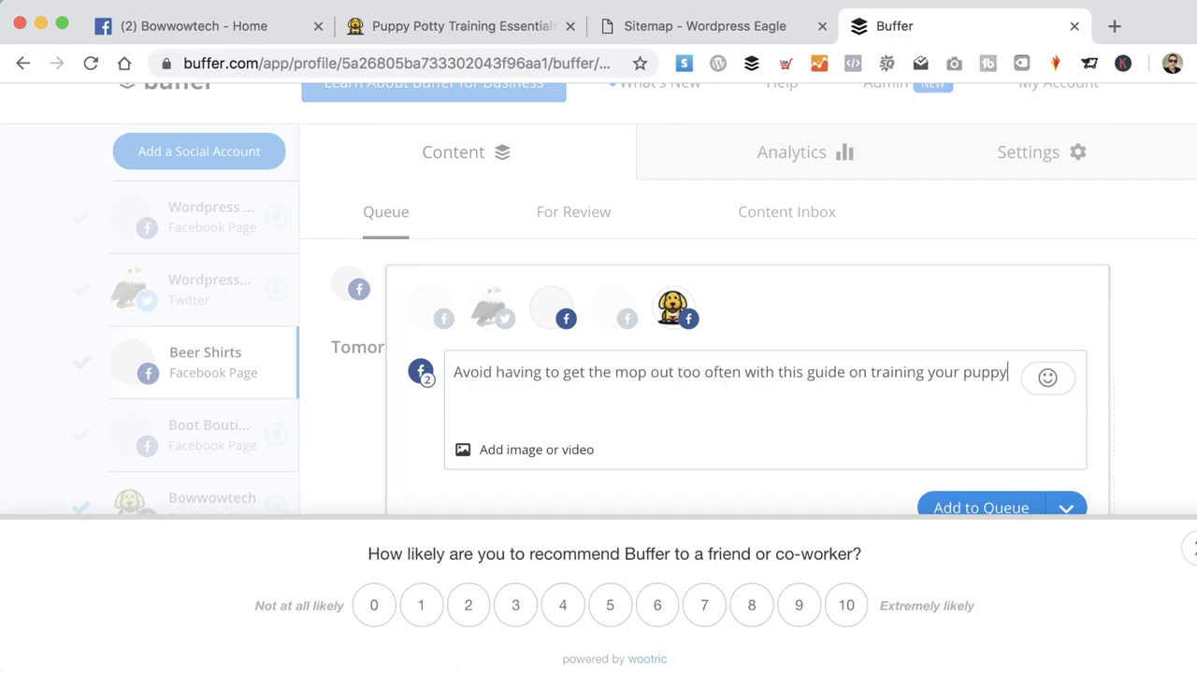
{"action": "type", "text": ".."}
{"action": "key", "text": "super+v"}
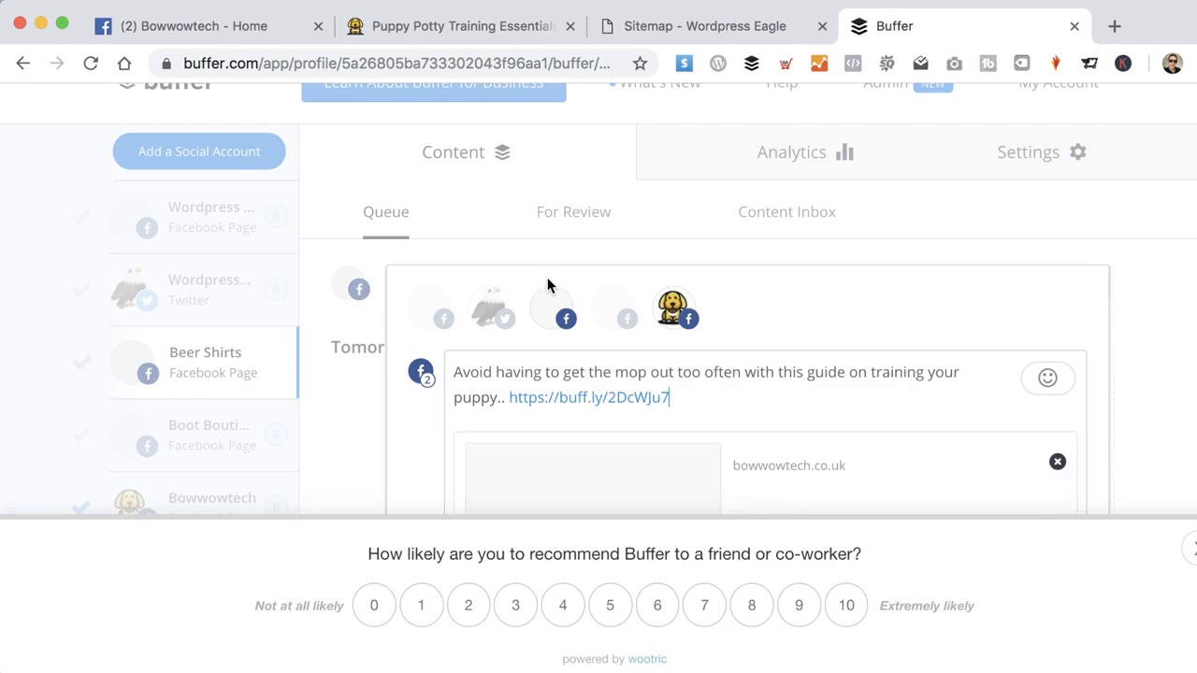
Step: Add the puppy-training update to the Bowwowtech Facebook queue
{"action": "scroll", "coordinate": [723, 355], "scroll_direction": "down", "scroll_amount": 5}
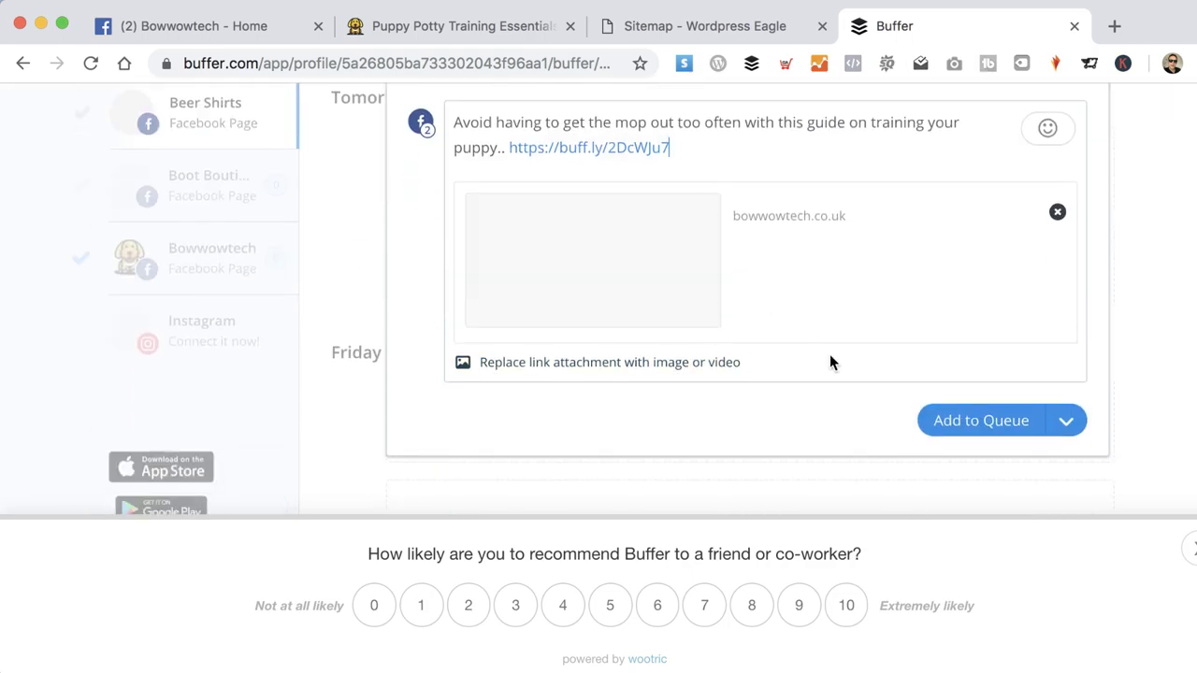
{"action": "scroll", "coordinate": [829, 356], "scroll_direction": "up", "scroll_amount": 2}
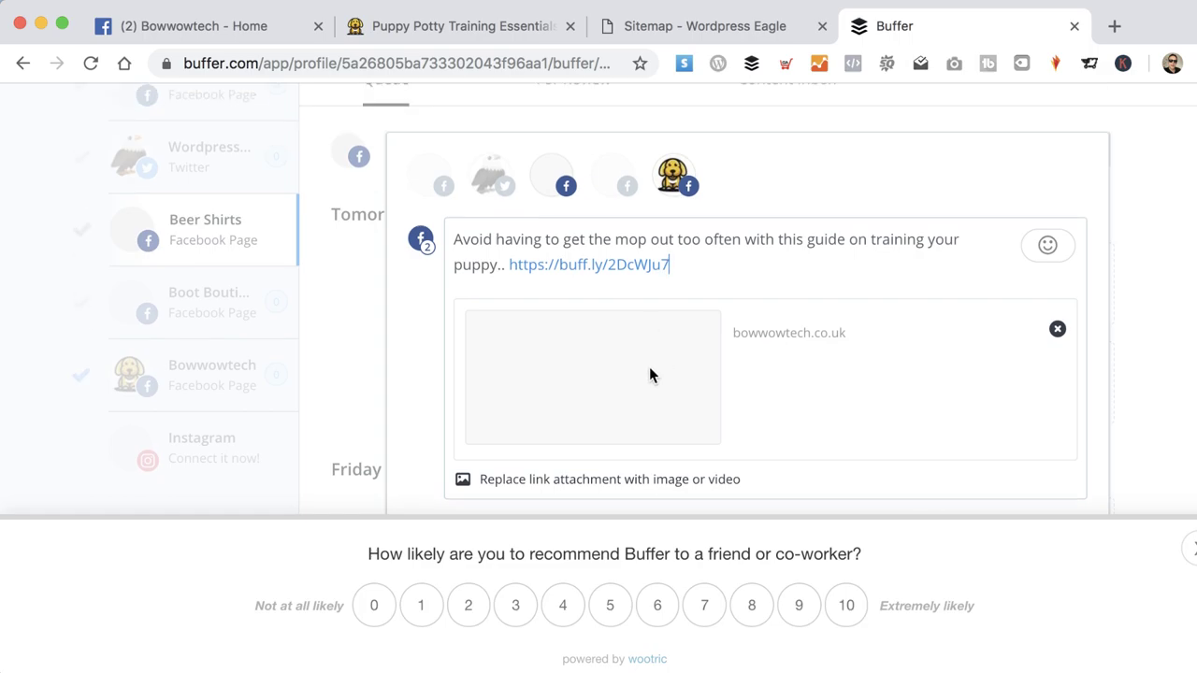
{"action": "scroll", "coordinate": [566, 395], "scroll_direction": "down", "scroll_amount": 1}
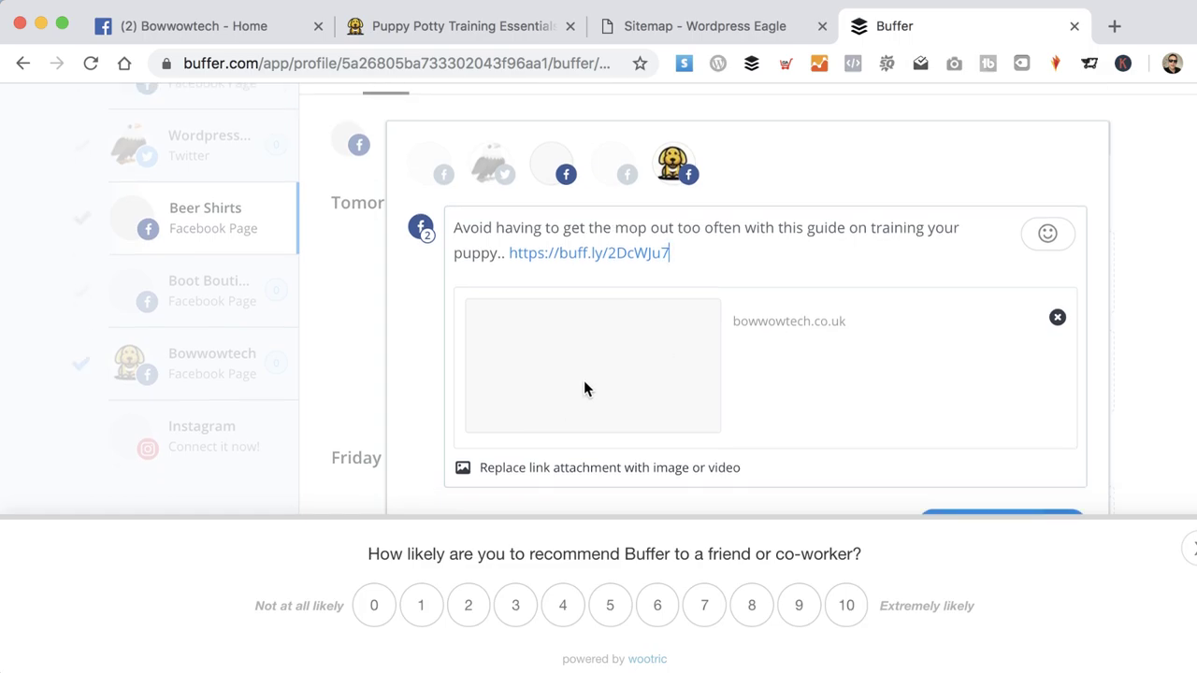
{"action": "scroll", "coordinate": [975, 374], "scroll_direction": "down", "scroll_amount": 4}
{"action": "left_click", "coordinate": [963, 288]}
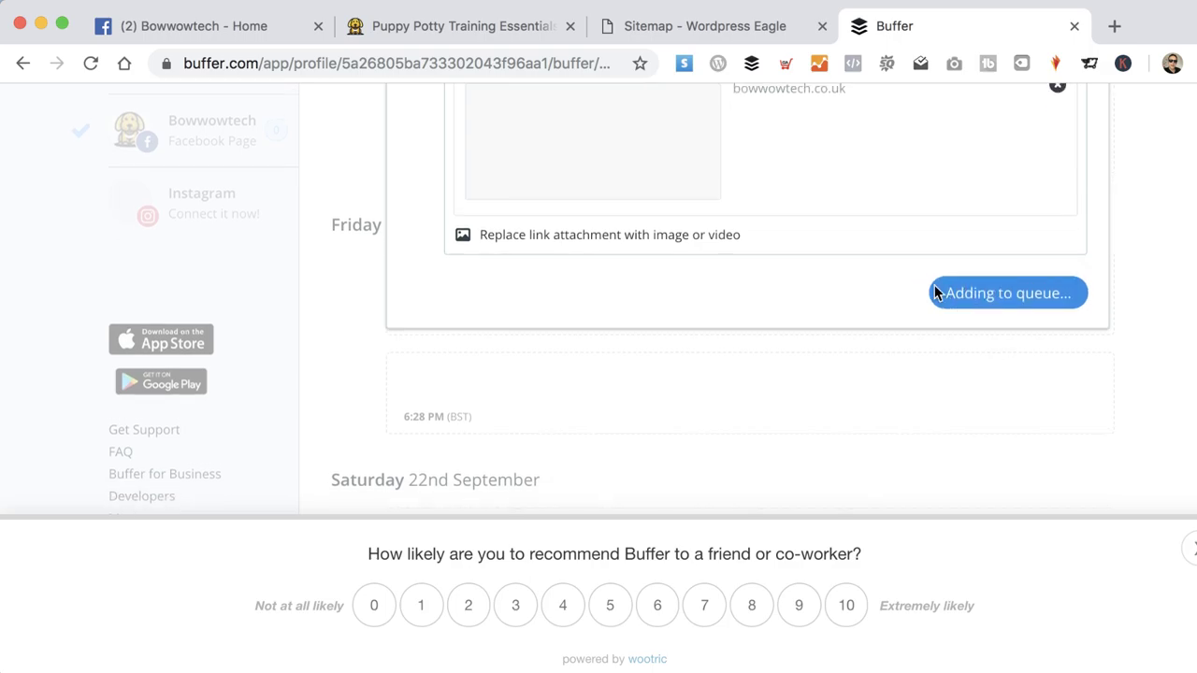
{"action": "scroll", "coordinate": [904, 304], "scroll_direction": "up", "scroll_amount": 1}
{"action": "scroll", "coordinate": [904, 302], "scroll_direction": "up", "scroll_amount": 1}
{"action": "scroll", "coordinate": [905, 302], "scroll_direction": "up", "scroll_amount": 1}
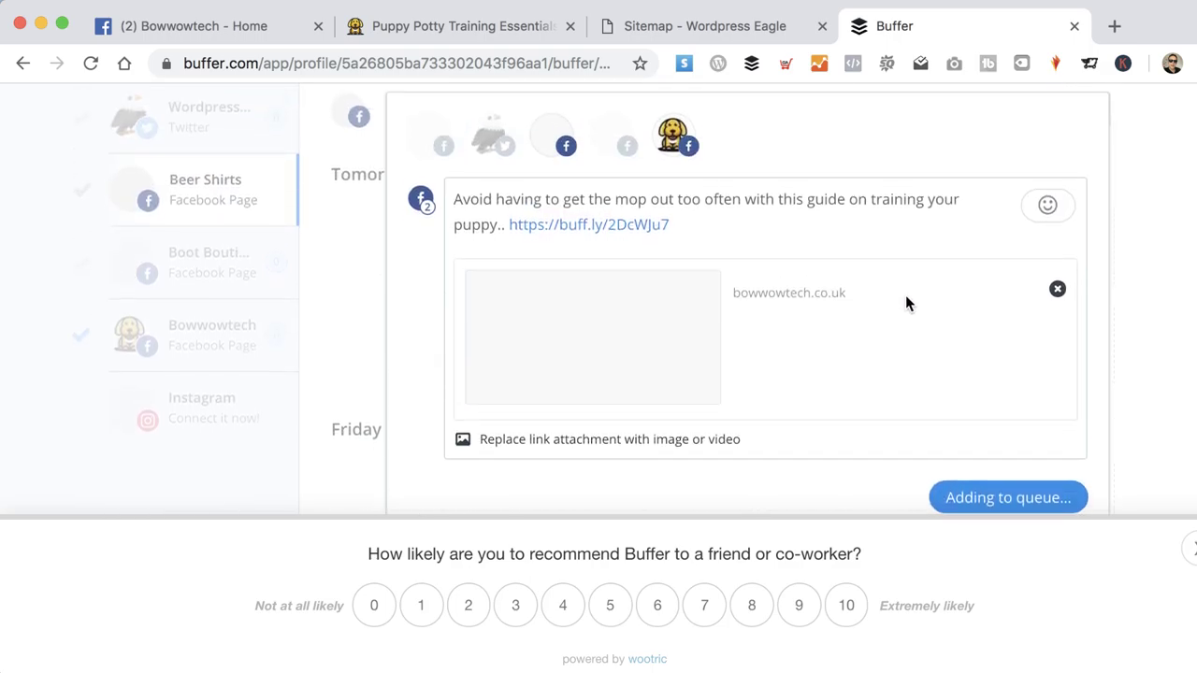
{"action": "scroll", "coordinate": [948, 309], "scroll_direction": "down", "scroll_amount": 1}
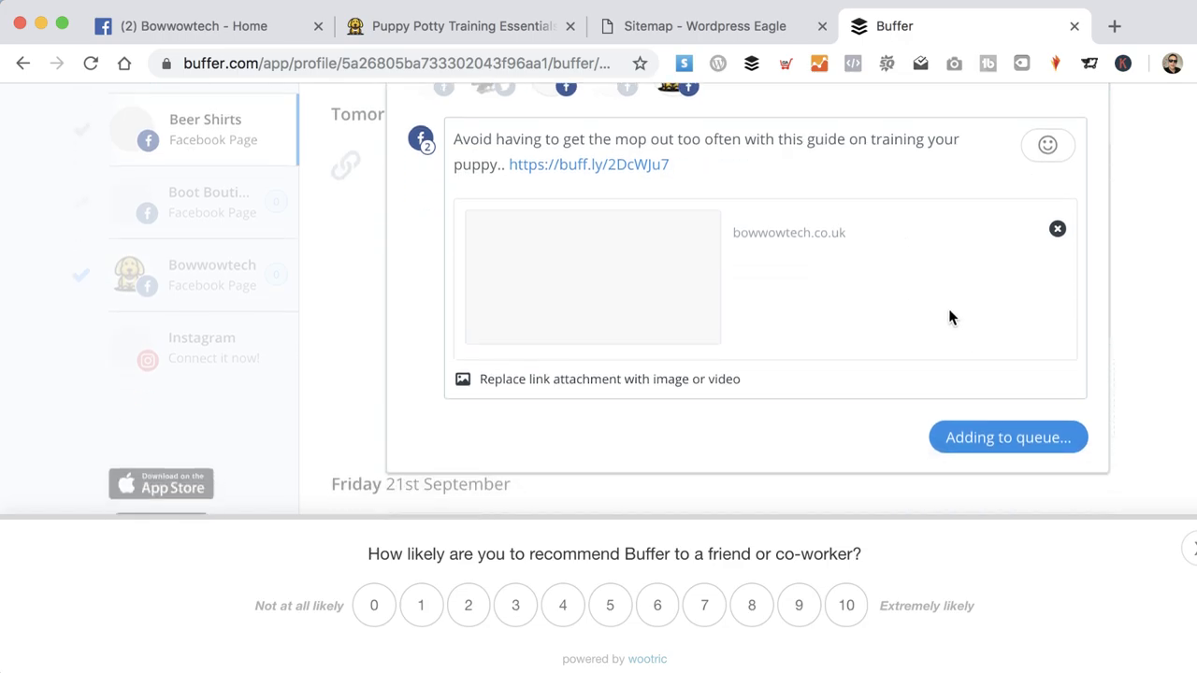
{"action": "scroll", "coordinate": [949, 318], "scroll_direction": "up", "scroll_amount": 2}
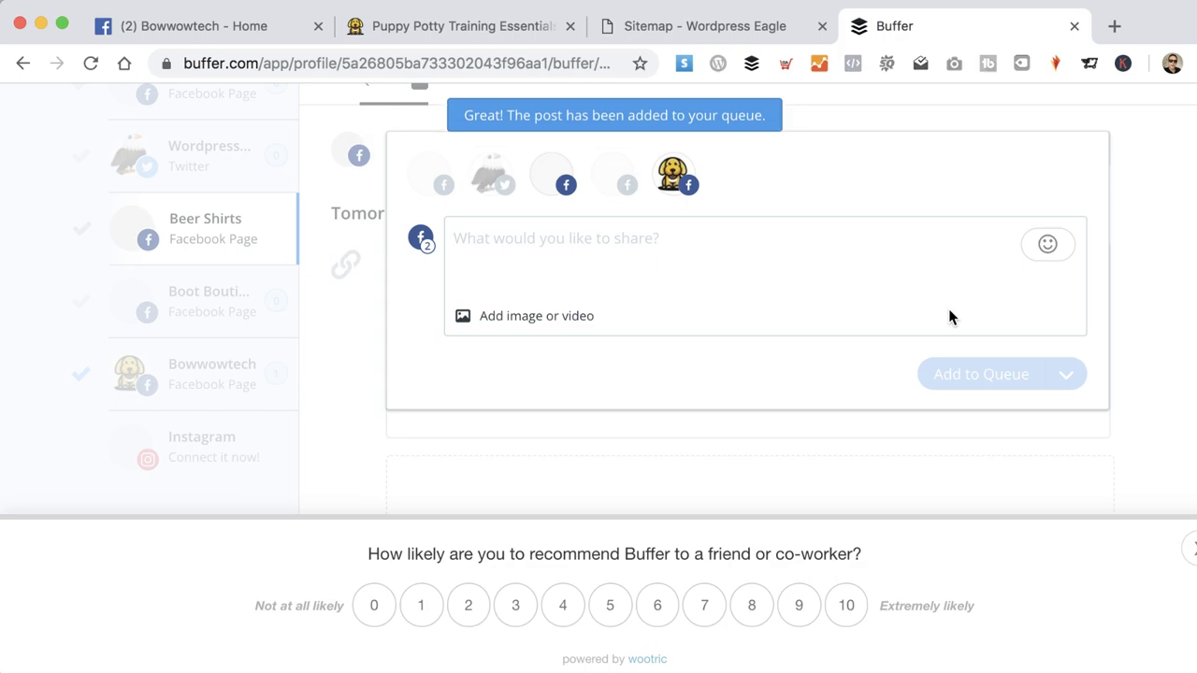
{"action": "left_click", "coordinate": [419, 30]}
Step: Back on the Blog listing, open The Best Dog Camera post and select its URL
{"action": "scroll", "coordinate": [495, 211], "scroll_direction": "down", "scroll_amount": 10}
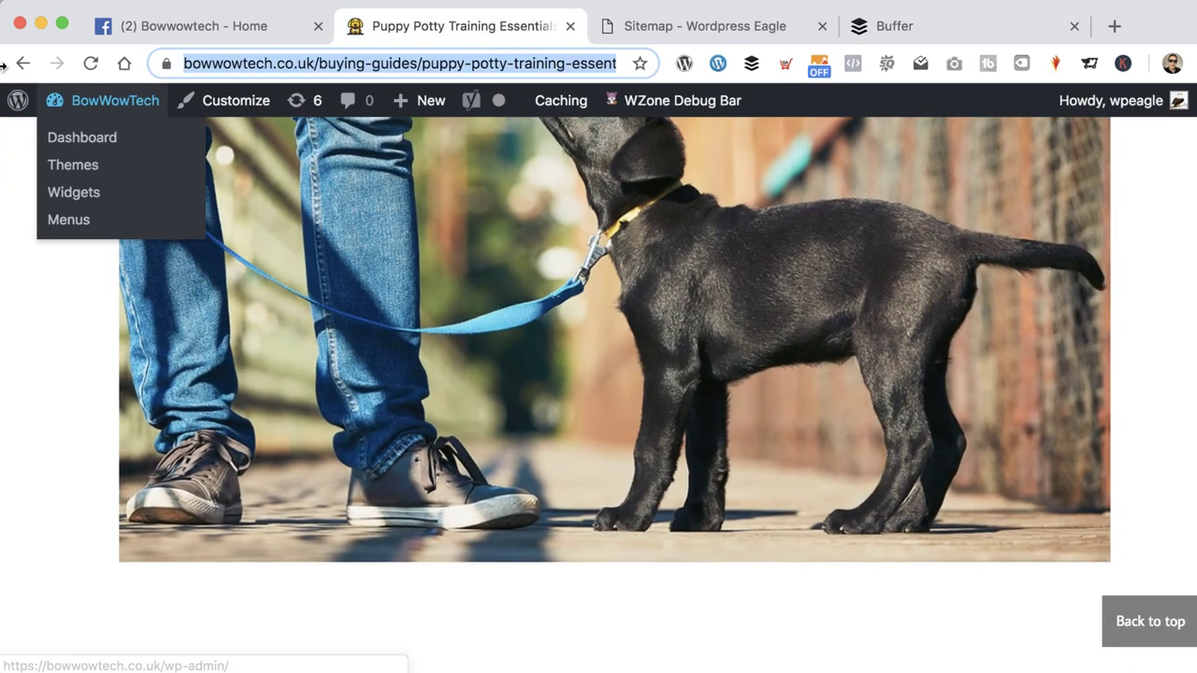
{"action": "left_click", "coordinate": [19, 65]}
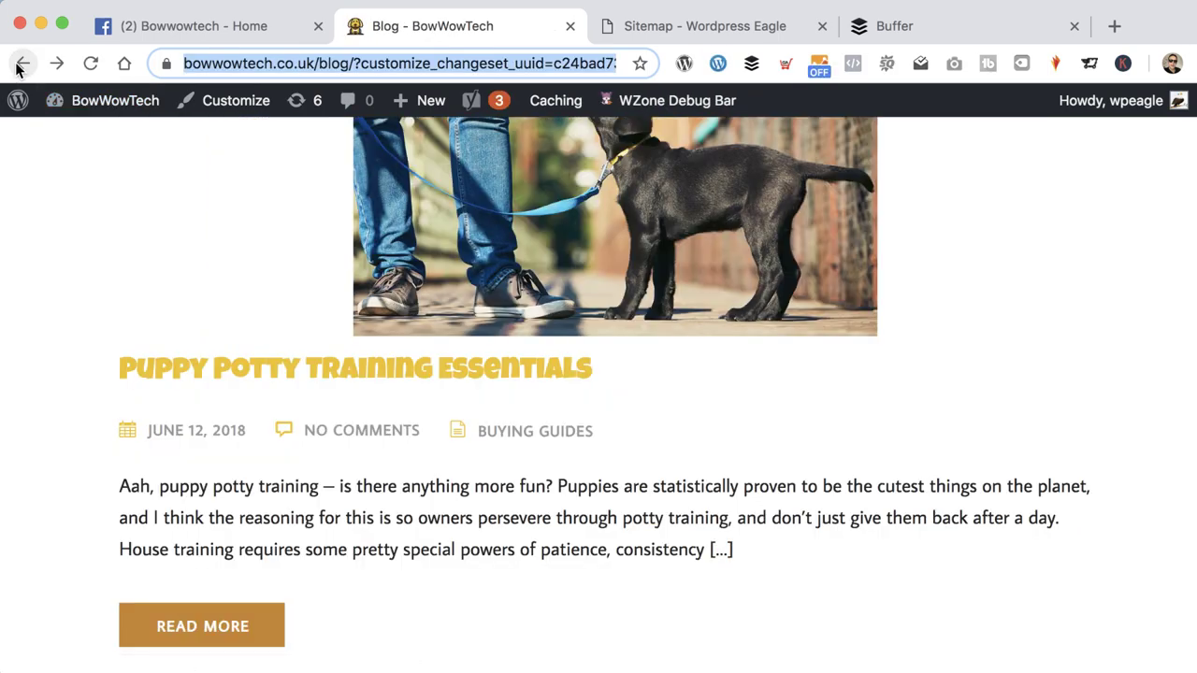
{"action": "scroll", "coordinate": [542, 271], "scroll_direction": "down", "scroll_amount": 8}
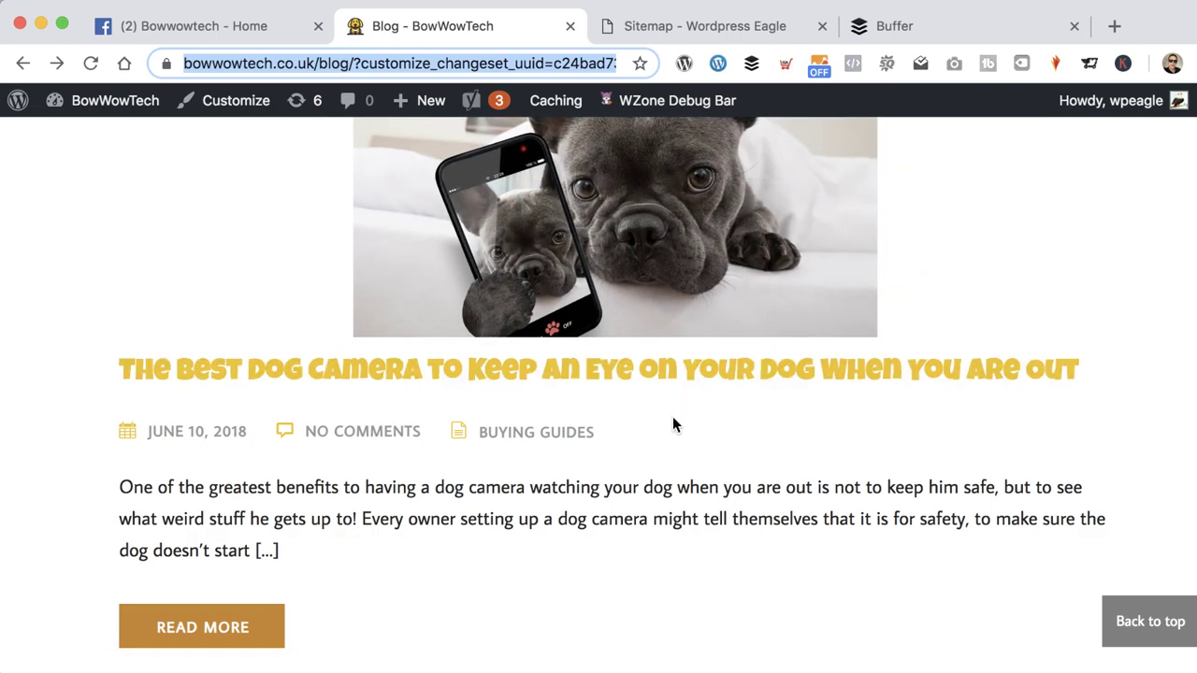
{"action": "left_click", "coordinate": [691, 373]}
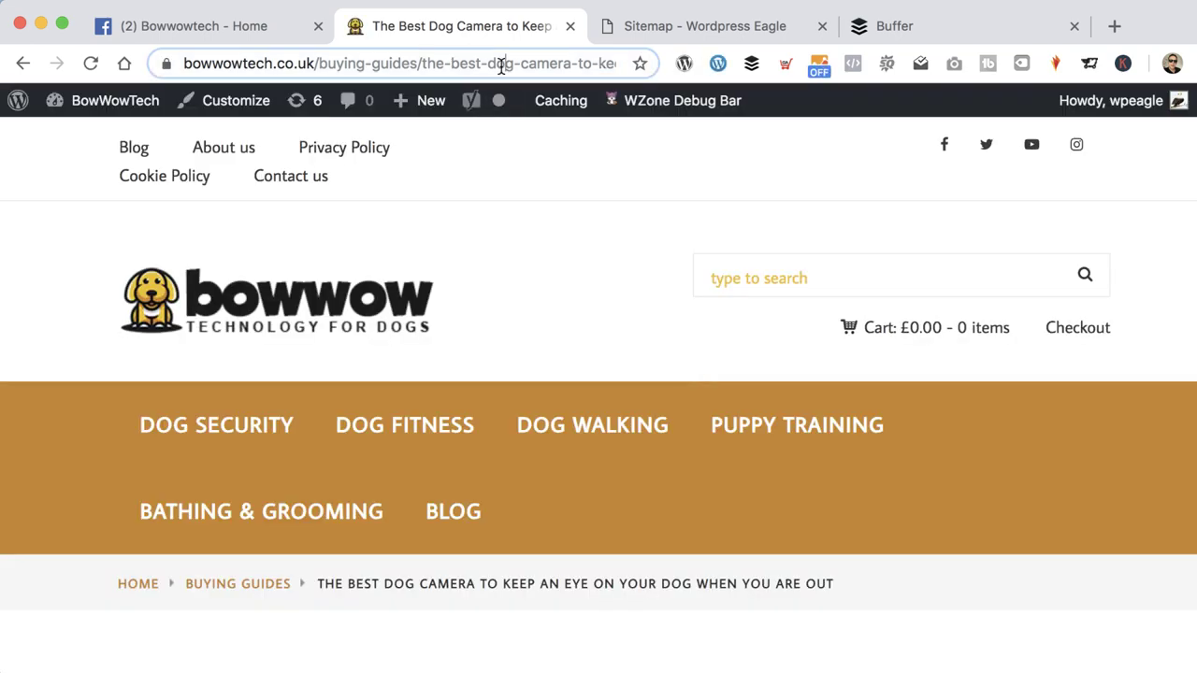
{"action": "left_click", "coordinate": [500, 63]}
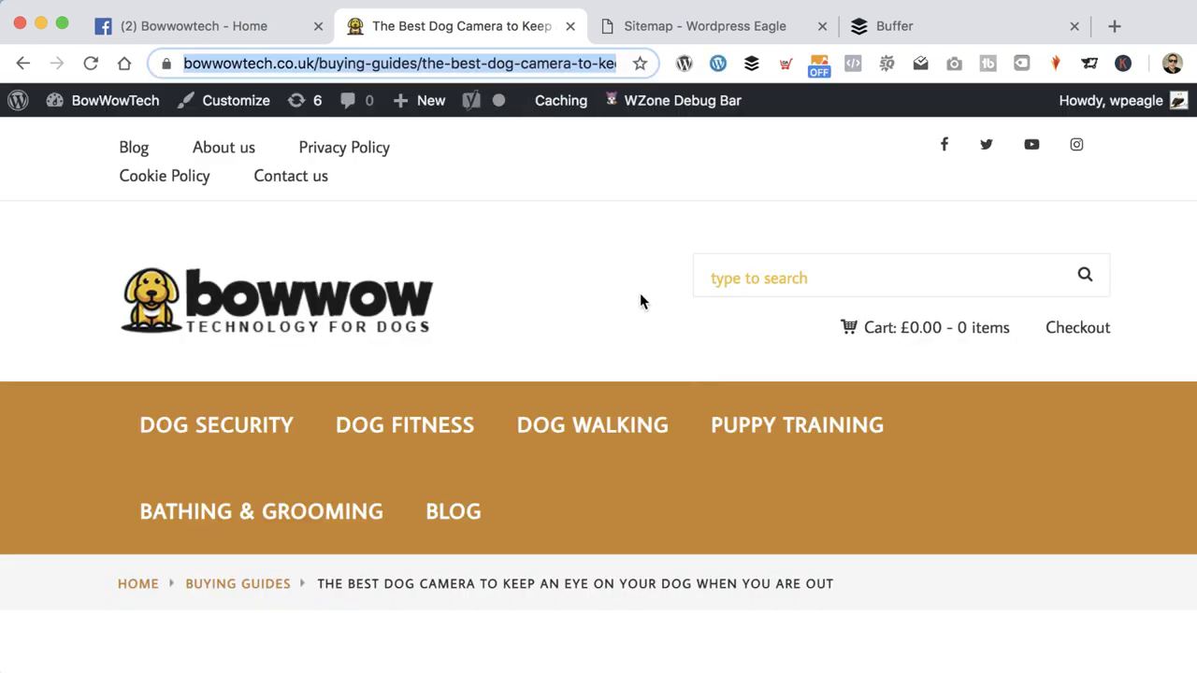
{"action": "scroll", "coordinate": [635, 307], "scroll_direction": "down", "scroll_amount": 15}
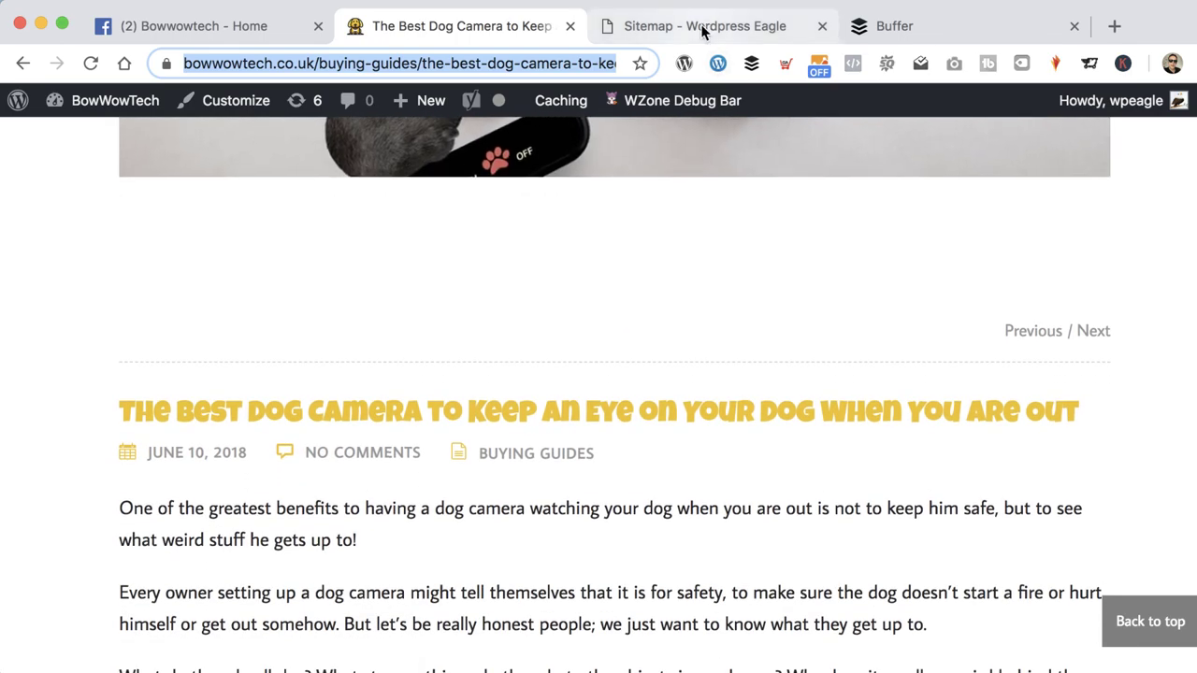
{"action": "left_click", "coordinate": [702, 28]}
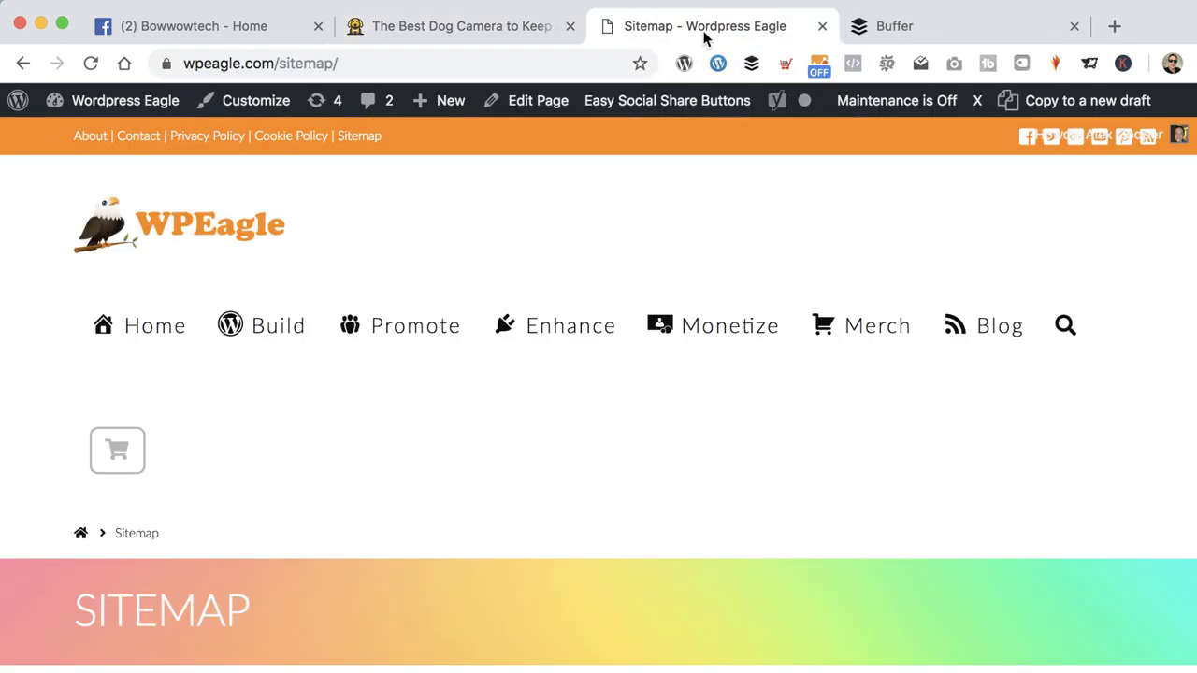
{"action": "left_click", "coordinate": [882, 25]}
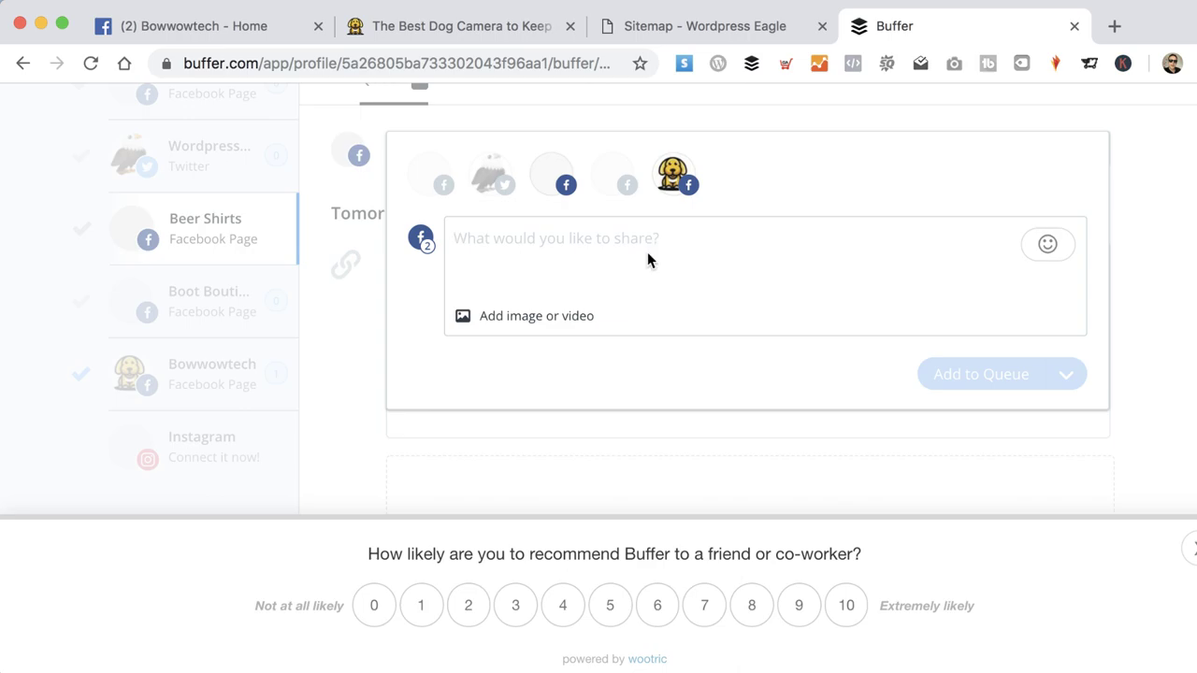
Step: Type the dog-camera message ending 'cameras -', paste the link (buff.ly/2xCoJRI), and add it to the queue
{"action": "type", "text": "Leave the house and knwo"}
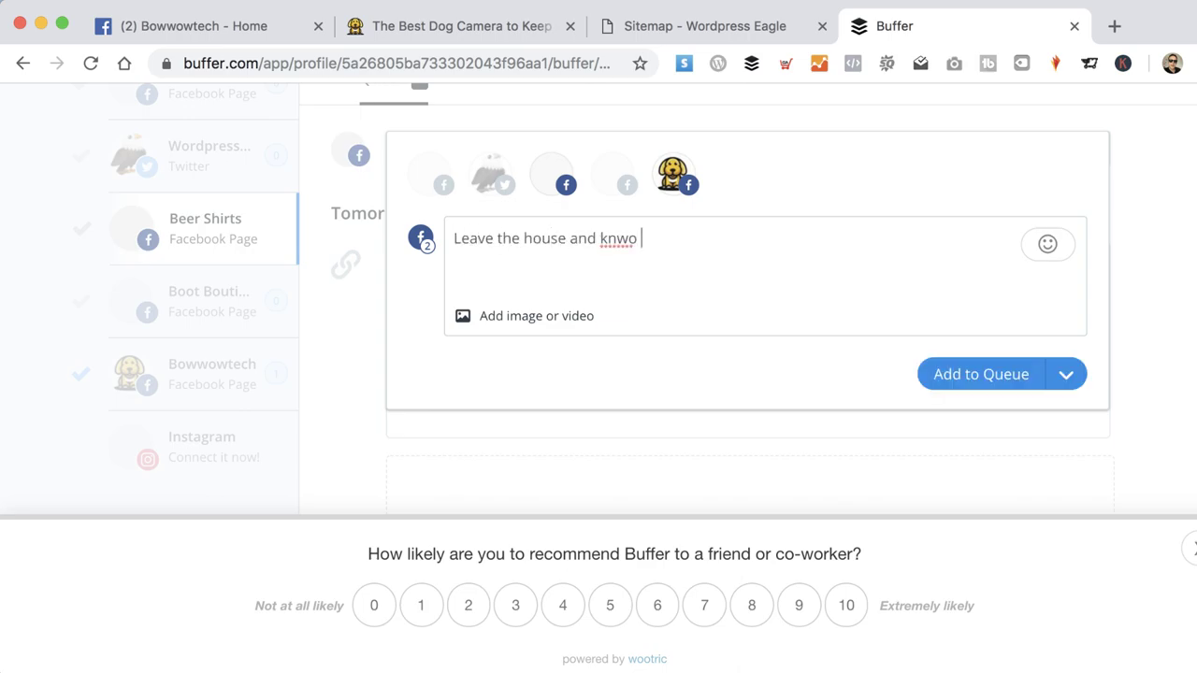
{"action": "key", "text": "BackSpace"}
{"action": "key", "text": "BackSpace"}
{"action": "key", "text": "BackSpace"}
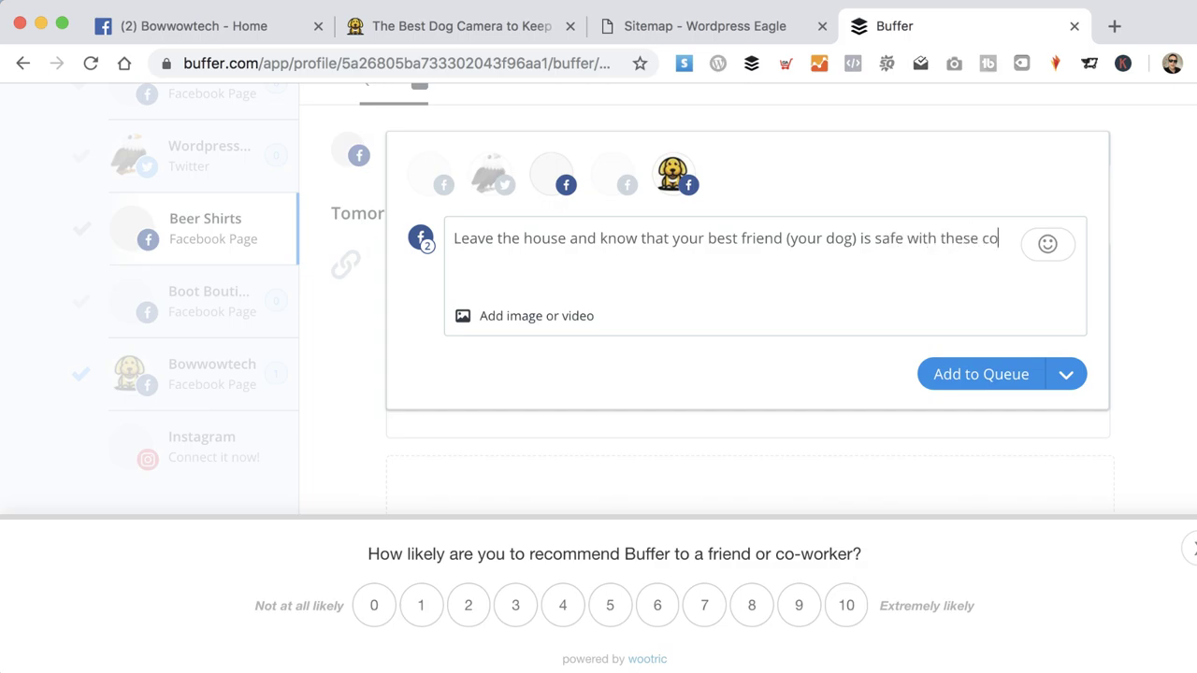
{"action": "type", "text": "amera"}
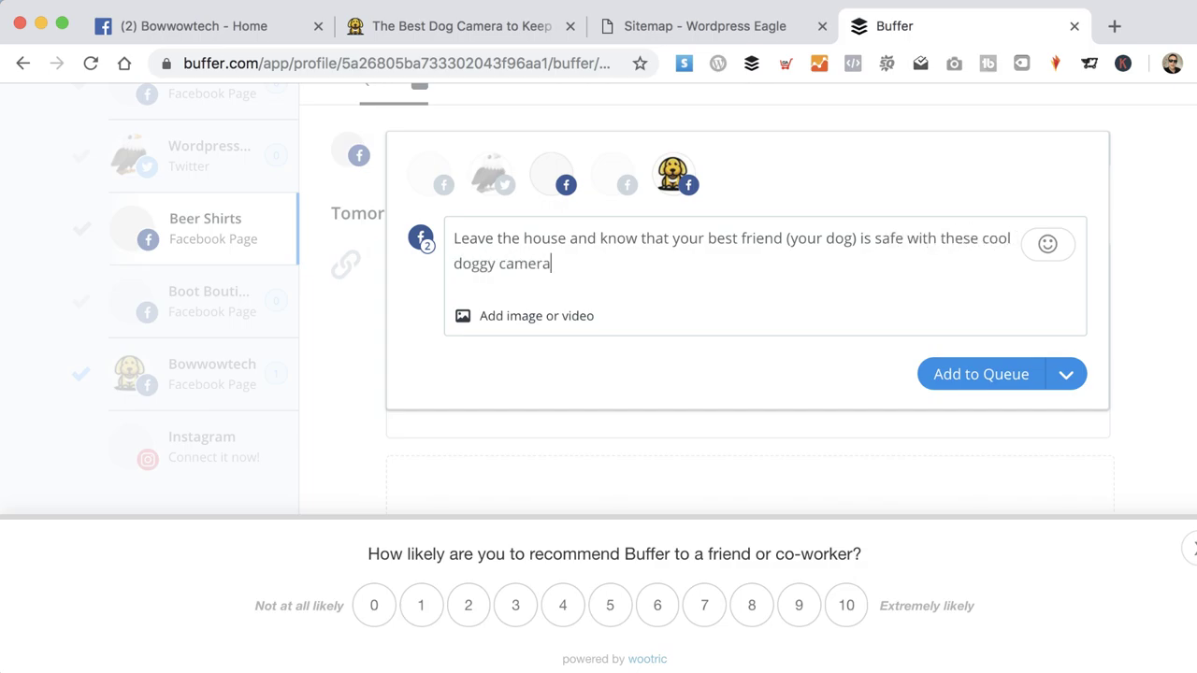
{"action": "type", "text": "s -"}
{"action": "type", "text": "https://bowwowtech.co.uk/buying-guides/the-best-dog-camera-to-keep-an-eye-on-your-dog-when-you-are-out/?customize_changeset_uuid=c24bad73-a6b8-4f2c-819b-1bc17eb935e7&customize_autosaved=on"}
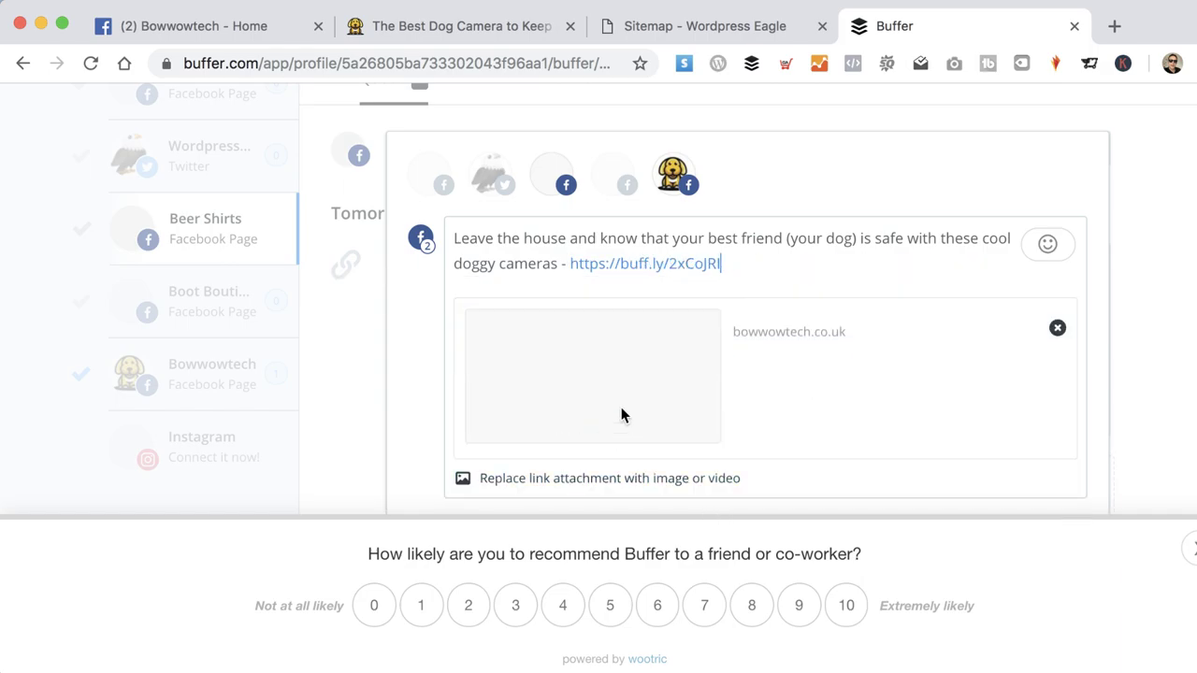
{"action": "scroll", "coordinate": [705, 301], "scroll_direction": "down", "scroll_amount": 2}
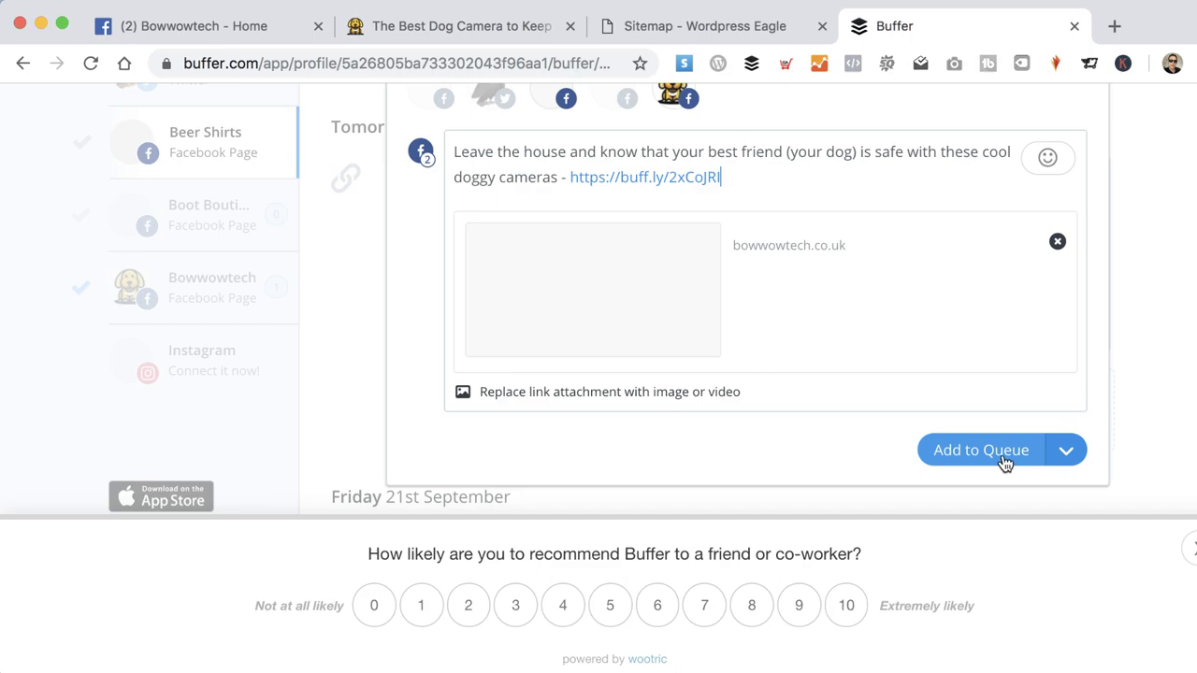
{"action": "left_click", "coordinate": [1066, 449]}
{"action": "scroll", "coordinate": [1067, 454], "scroll_direction": "down", "scroll_amount": 1}
{"action": "scroll", "coordinate": [1069, 451], "scroll_direction": "down", "scroll_amount": 2}
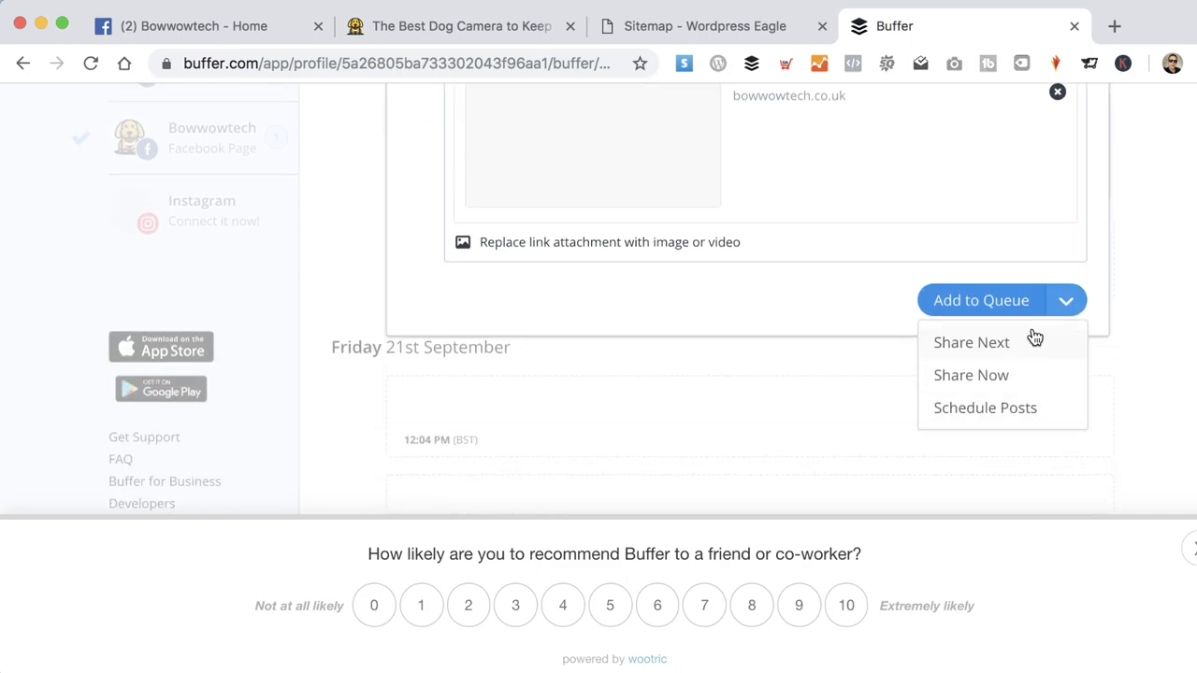
{"action": "left_click", "coordinate": [1014, 300]}
{"action": "scroll", "coordinate": [763, 312], "scroll_direction": "up", "scroll_amount": 3}
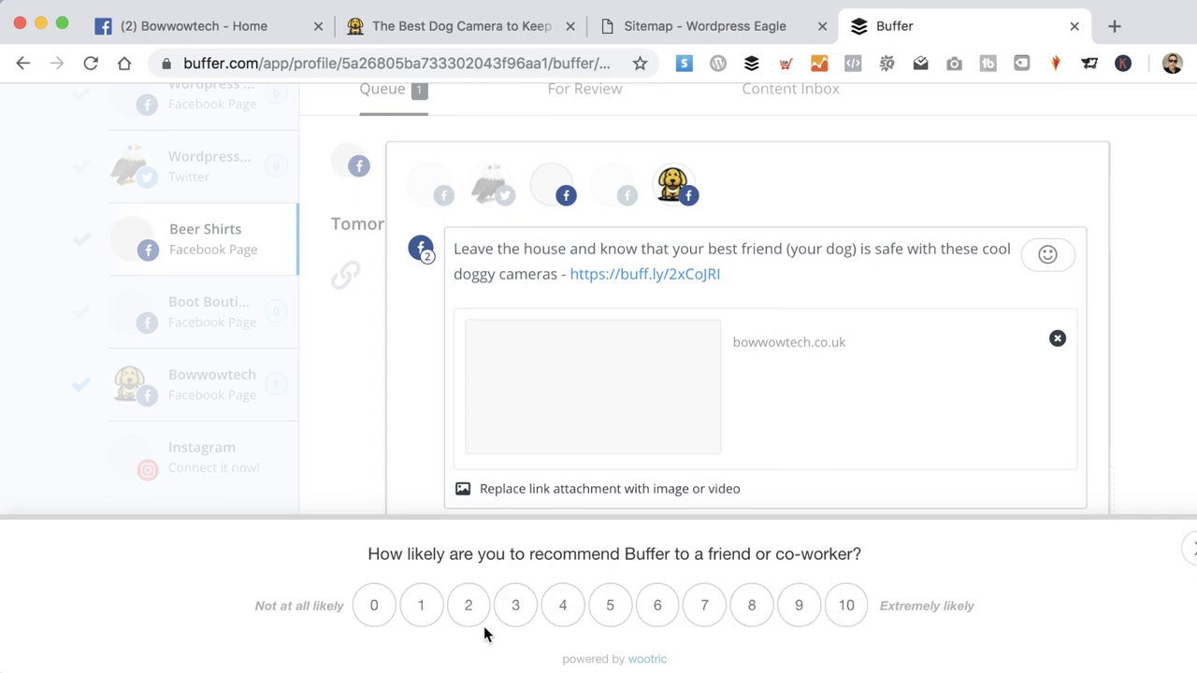
{"action": "left_click", "coordinate": [808, 622]}
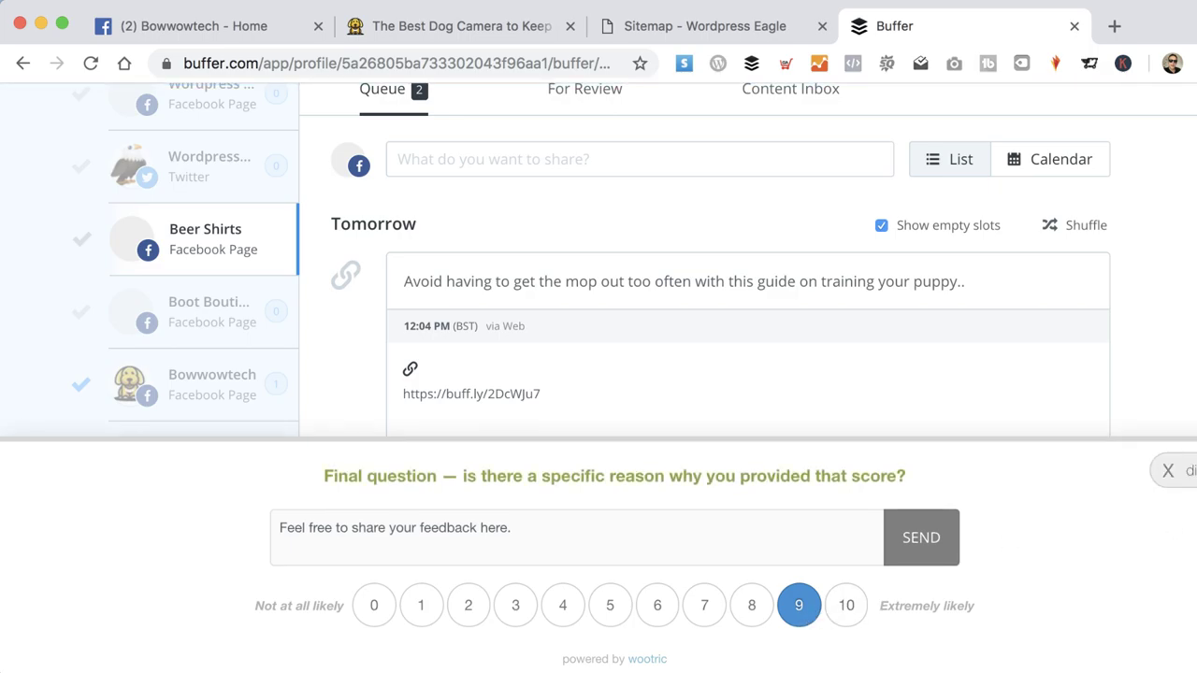
{"action": "left_click", "coordinate": [1191, 469]}
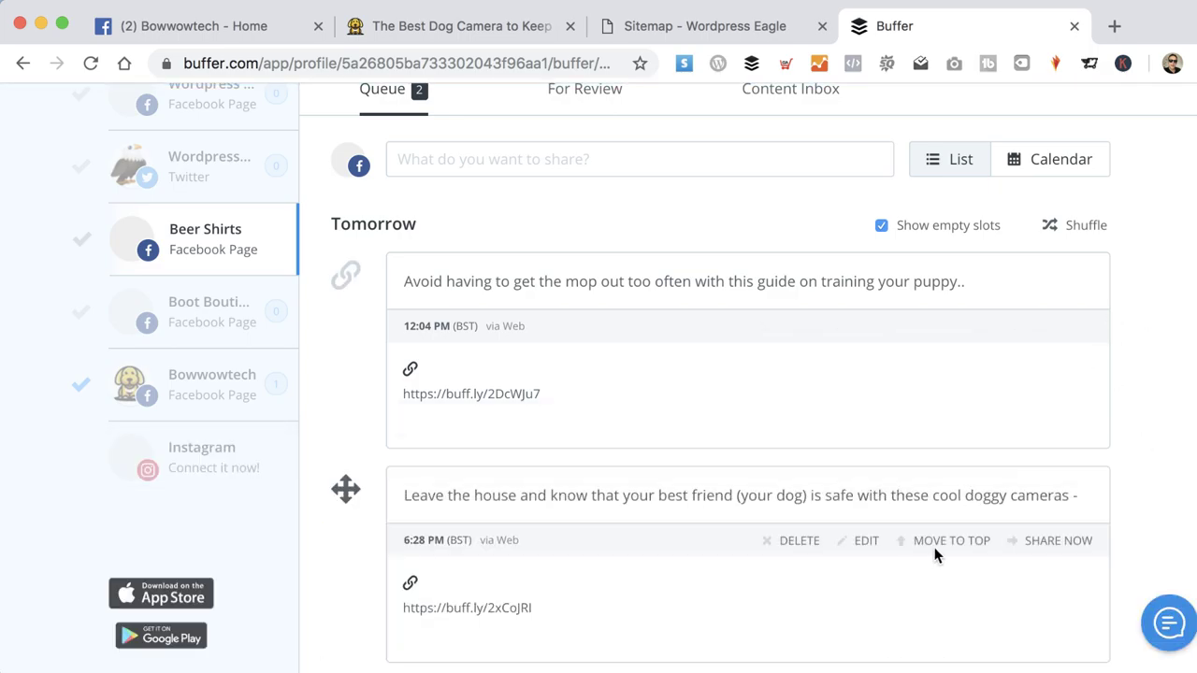
{"action": "scroll", "coordinate": [1141, 400], "scroll_direction": "down", "scroll_amount": 1}
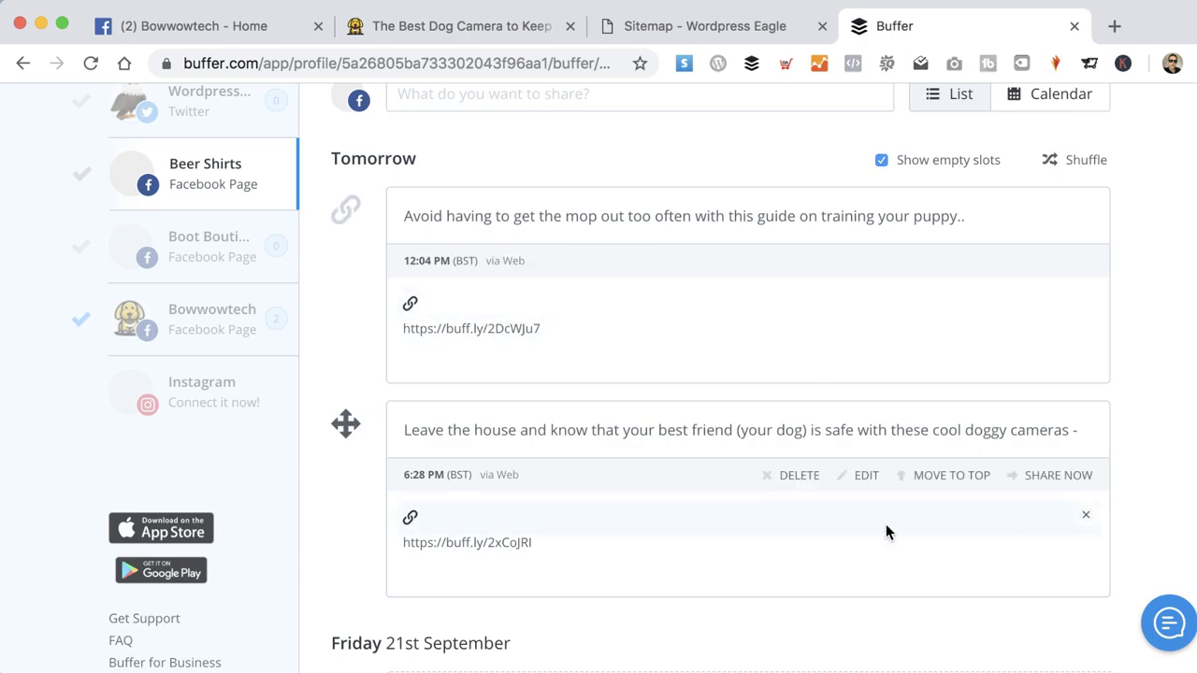
{"action": "scroll", "coordinate": [721, 391], "scroll_direction": "down", "scroll_amount": 3}
{"action": "scroll", "coordinate": [721, 391], "scroll_direction": "up", "scroll_amount": 3}
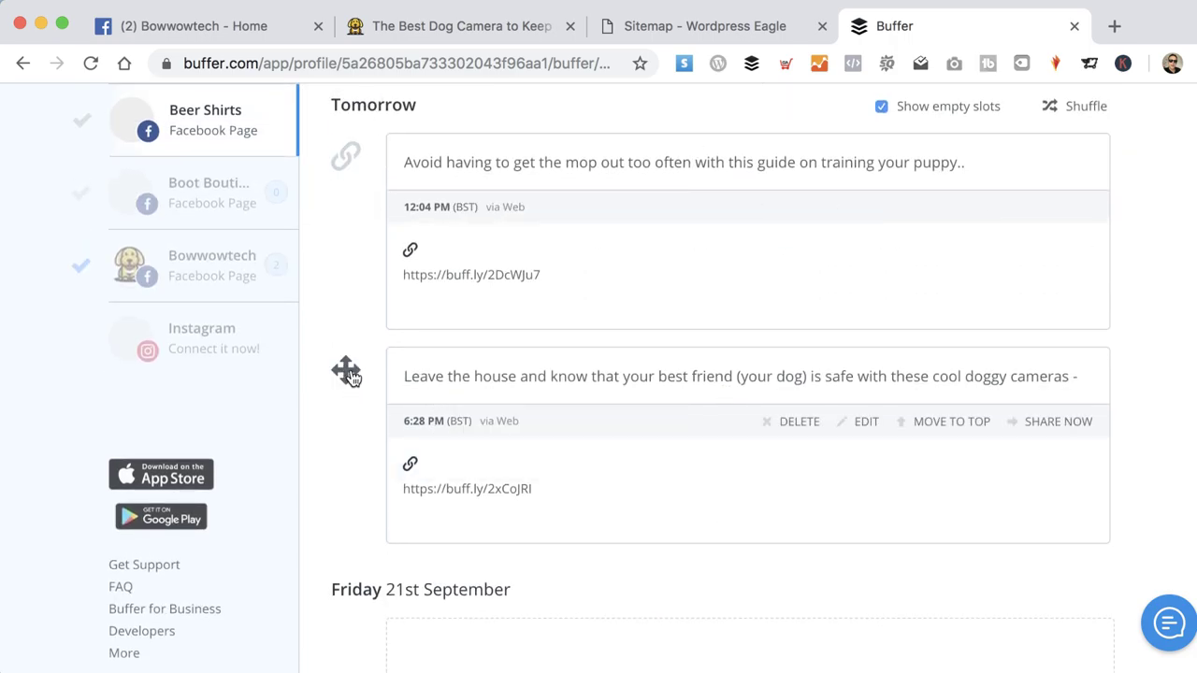
{"action": "left_click_drag", "start_coordinate": [346, 371], "coordinate": [371, 304]}
{"action": "scroll", "coordinate": [775, 328], "scroll_direction": "up", "scroll_amount": 3}
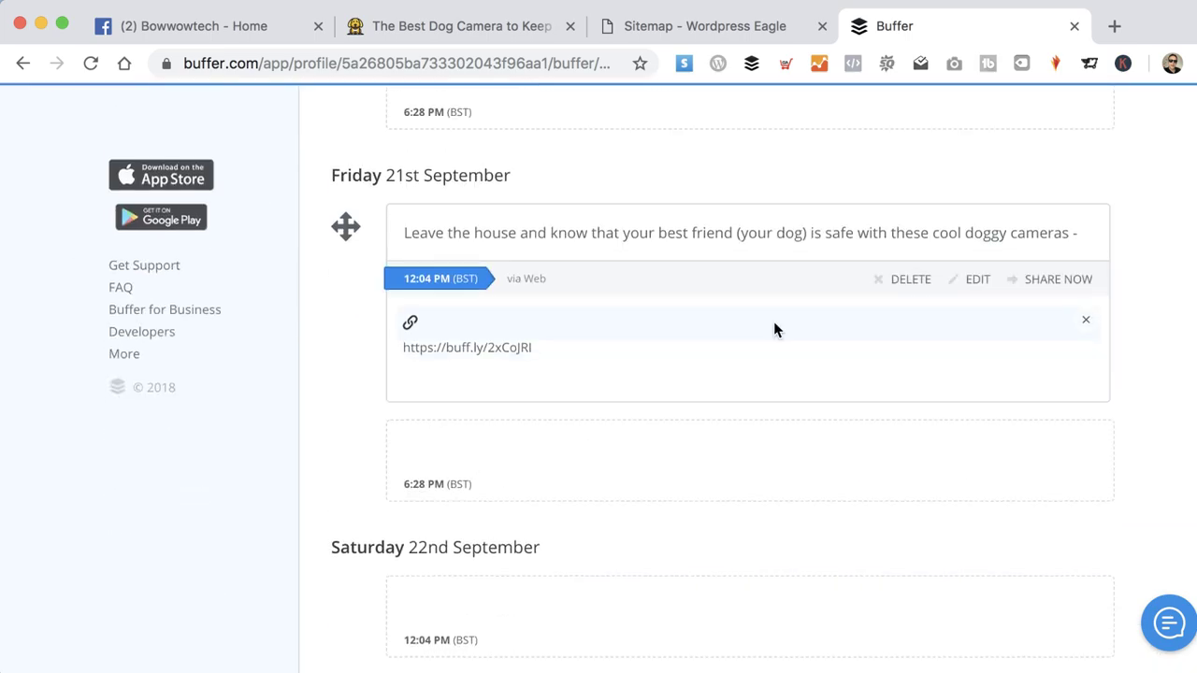
{"action": "scroll", "coordinate": [776, 329], "scroll_direction": "down", "scroll_amount": 5}
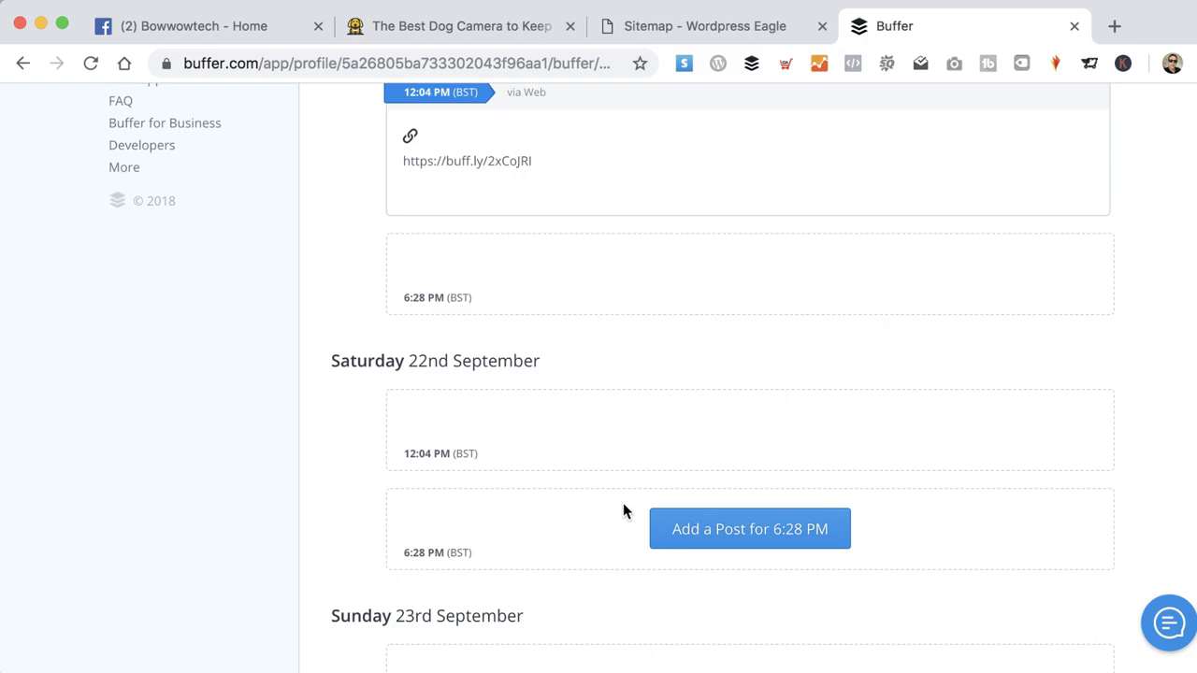
{"action": "scroll", "coordinate": [625, 505], "scroll_direction": "up", "scroll_amount": 5}
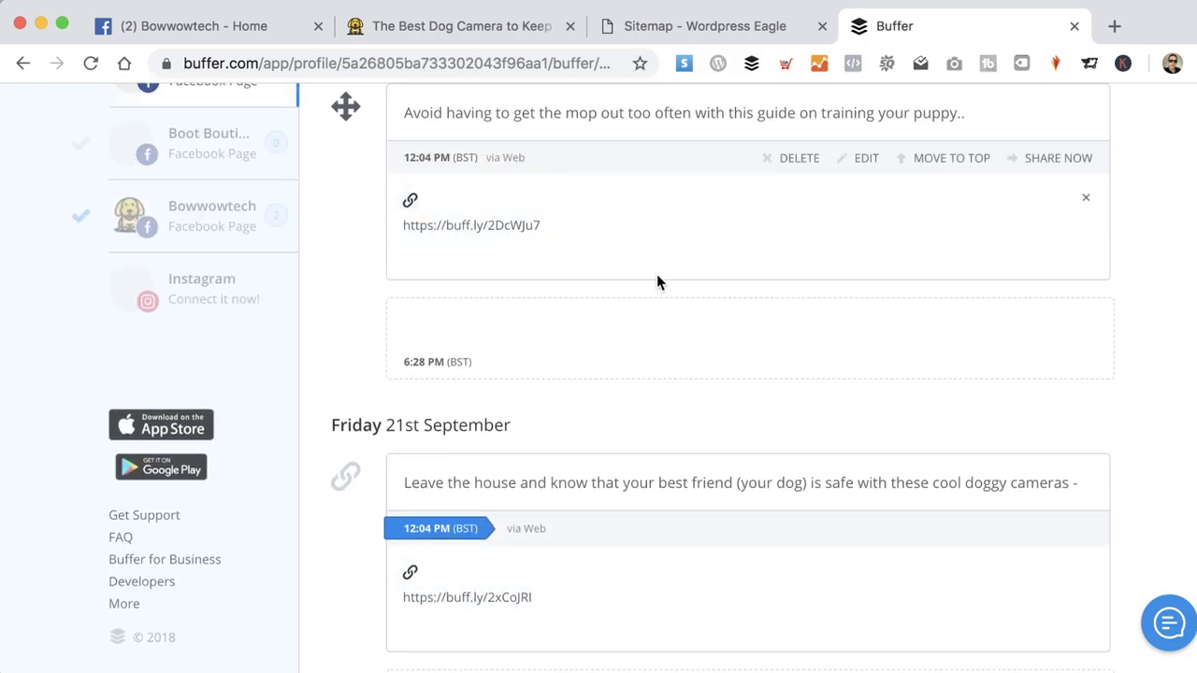
{"action": "scroll", "coordinate": [656, 280], "scroll_direction": "down", "scroll_amount": 3}
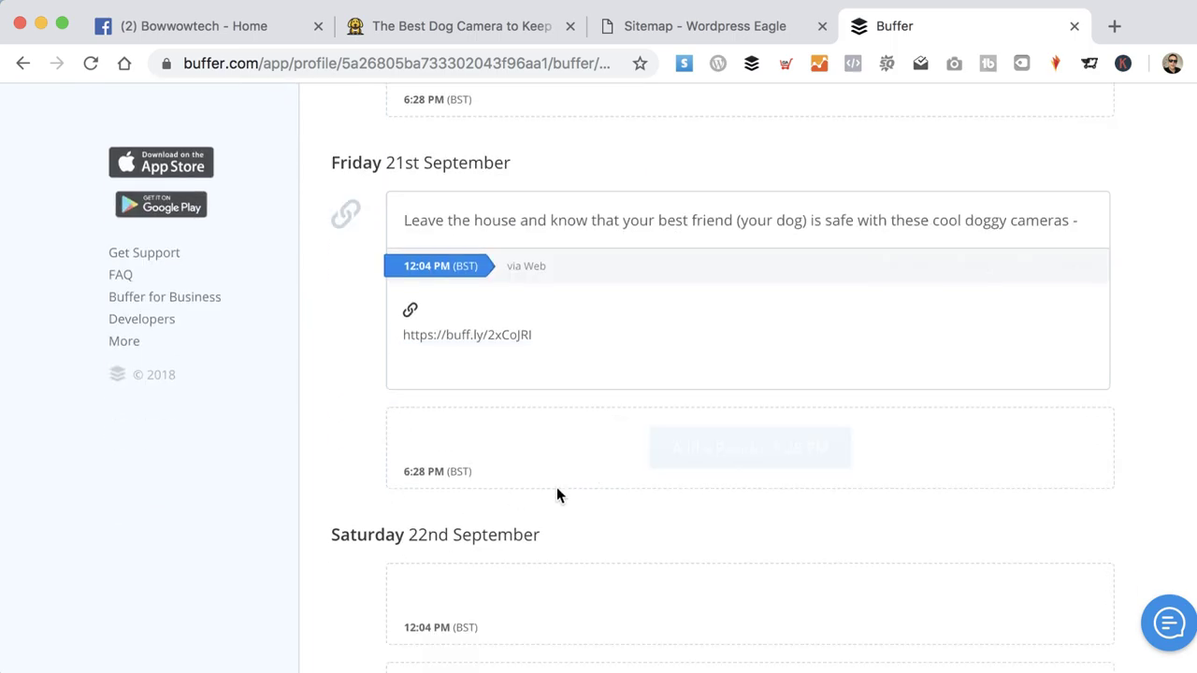
{"action": "scroll", "coordinate": [576, 459], "scroll_direction": "up", "scroll_amount": 1}
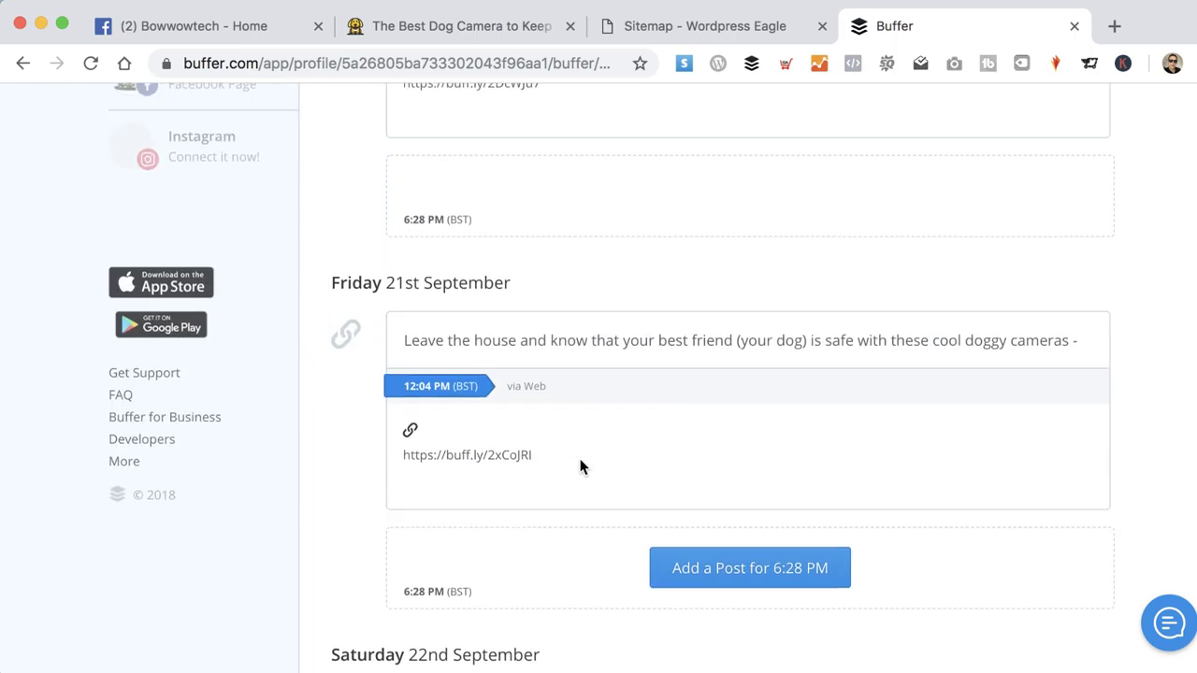
{"action": "scroll", "coordinate": [580, 466], "scroll_direction": "up", "scroll_amount": 3}
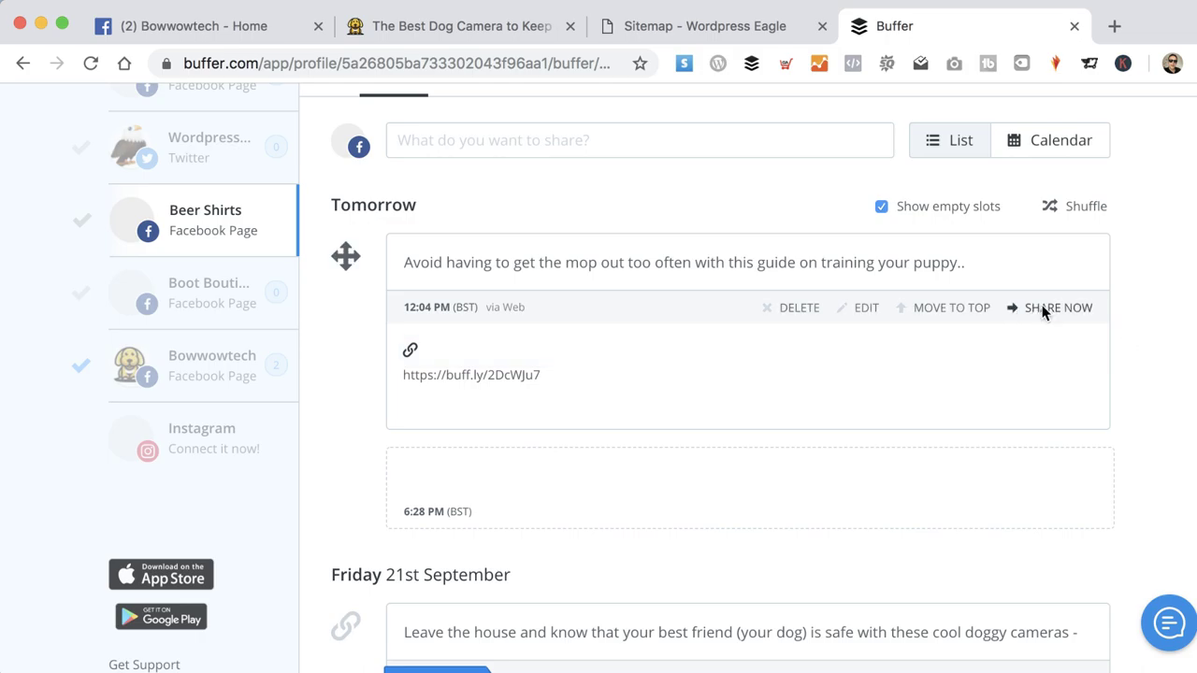
Step: Share the puppy-training post now, then reload the Bowwowtech Facebook page to look for it
{"action": "left_click", "coordinate": [1049, 308]}
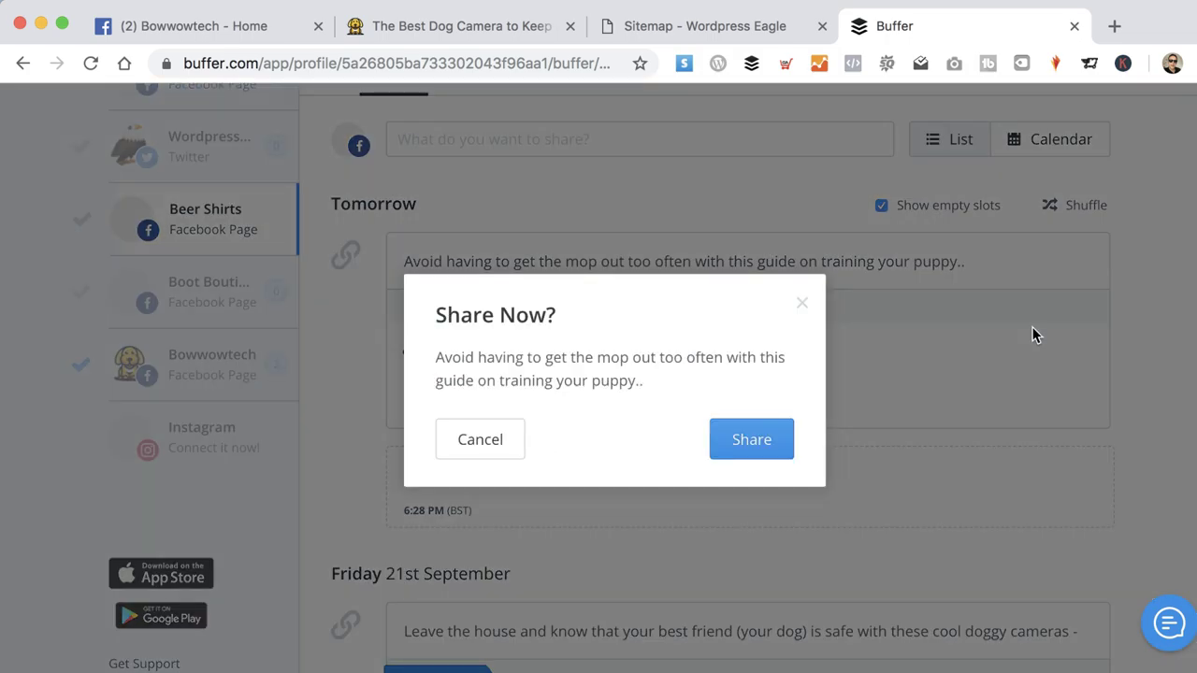
{"action": "left_click", "coordinate": [772, 443]}
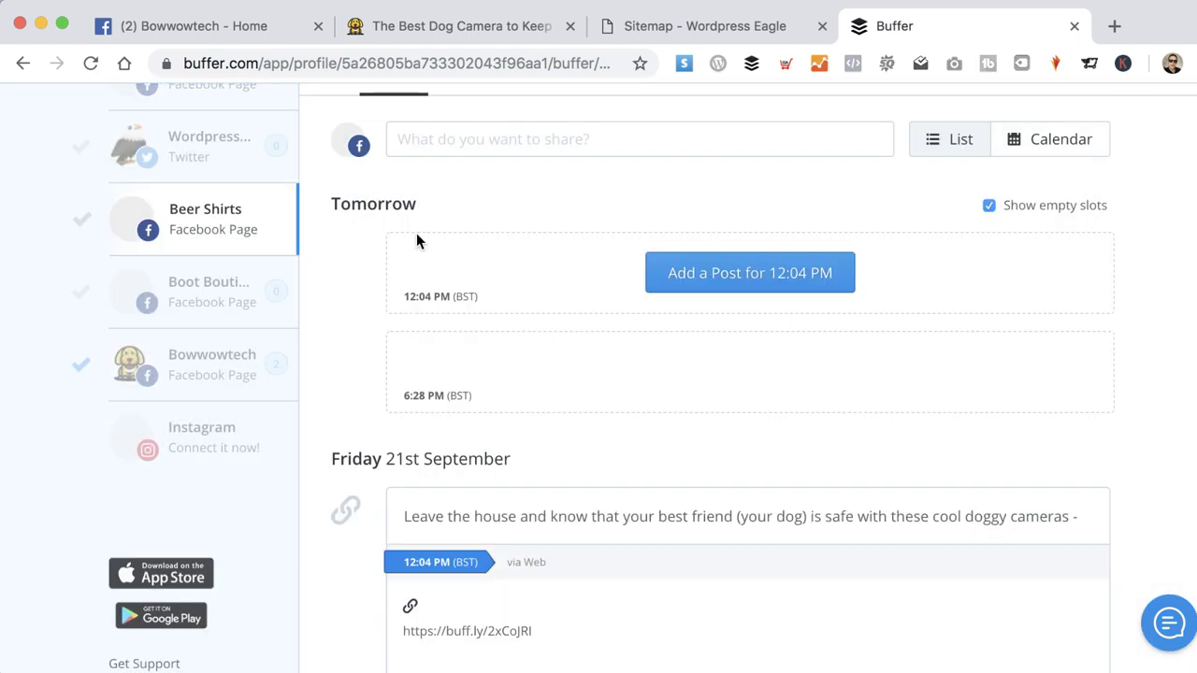
{"action": "left_click", "coordinate": [223, 25]}
{"action": "mouse_move", "coordinate": [883, 222]}
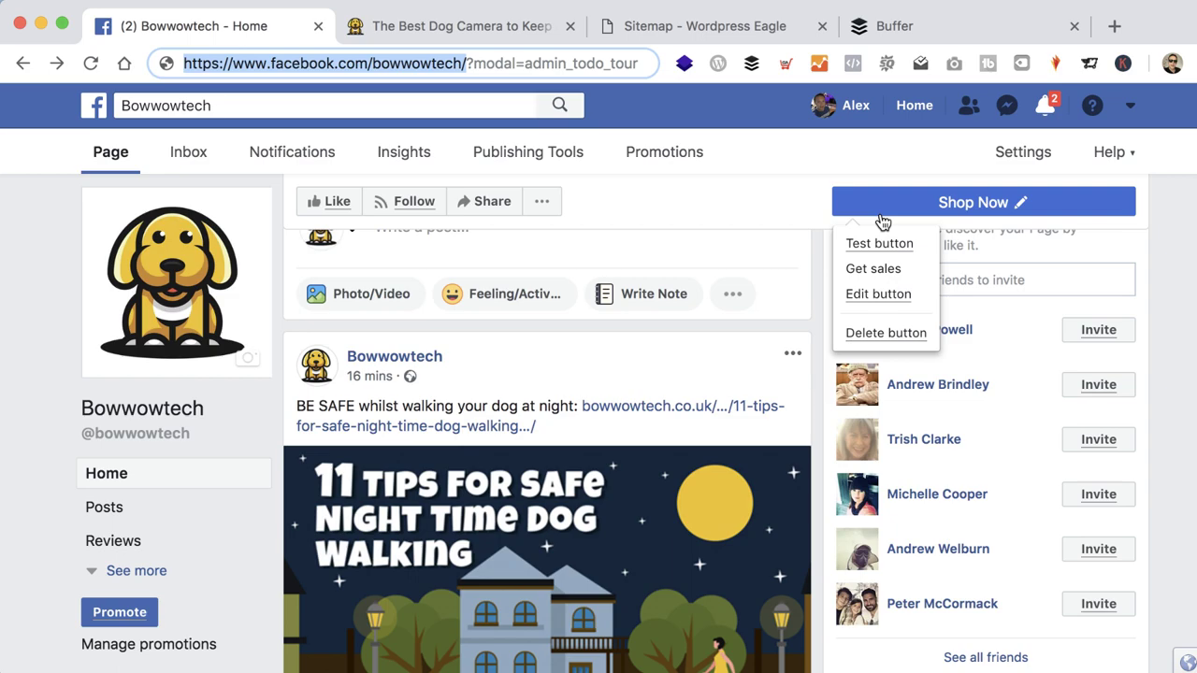
{"action": "left_click", "coordinate": [91, 62]}
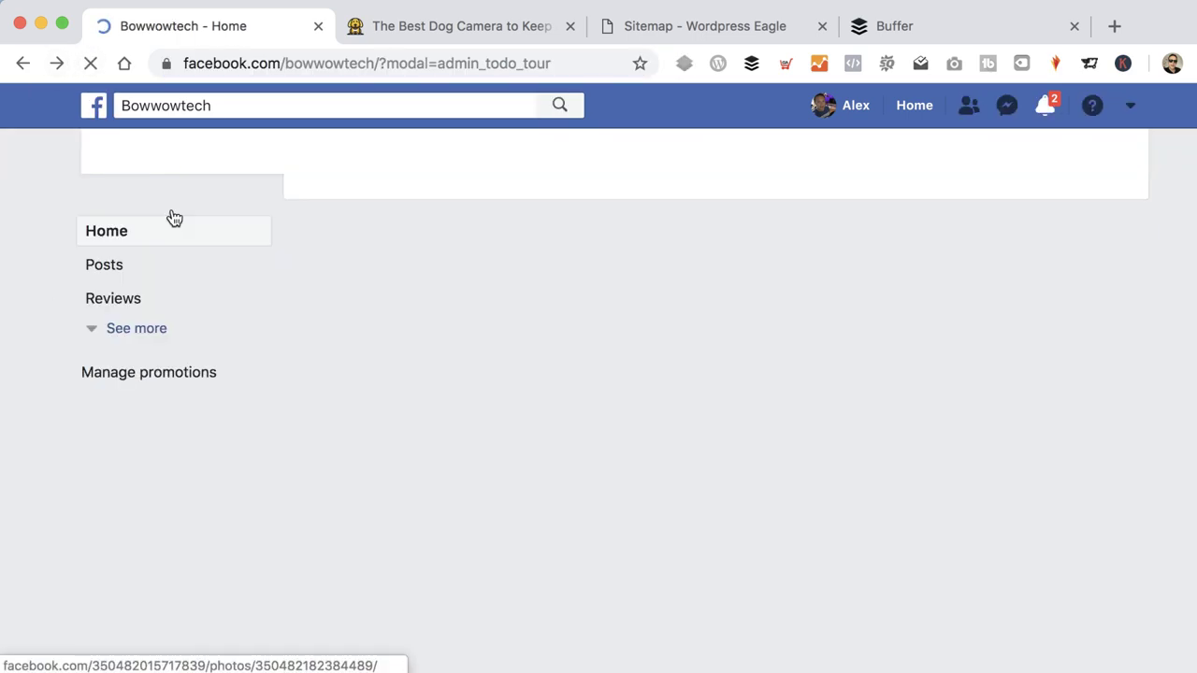
{"action": "scroll", "coordinate": [1154, 334], "scroll_direction": "down", "scroll_amount": 5}
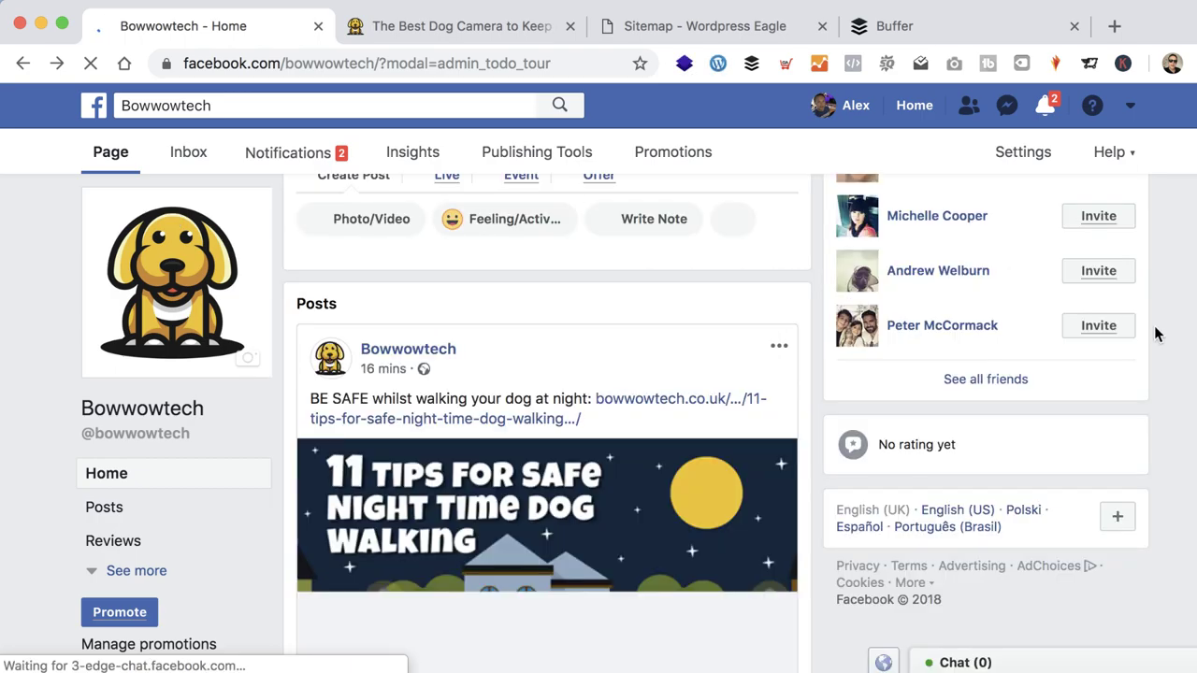
{"action": "scroll", "coordinate": [870, 271], "scroll_direction": "down", "scroll_amount": 4}
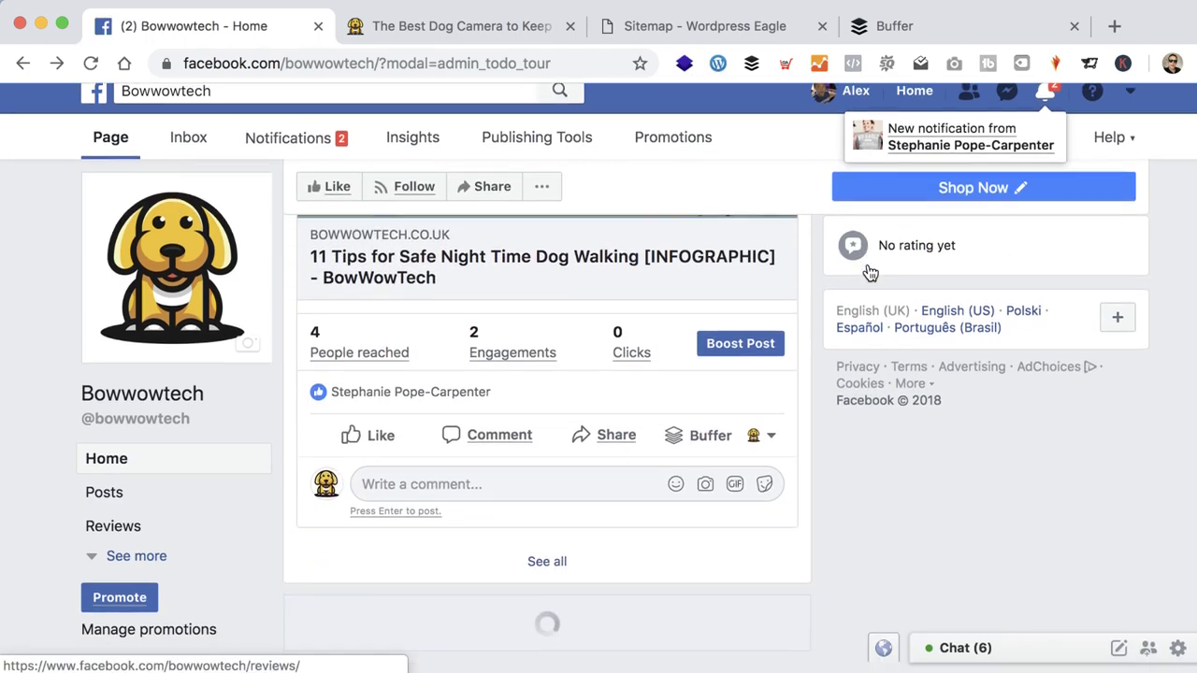
{"action": "scroll", "coordinate": [870, 271], "scroll_direction": "up", "scroll_amount": 4}
{"action": "scroll", "coordinate": [870, 271], "scroll_direction": "up", "scroll_amount": 10}
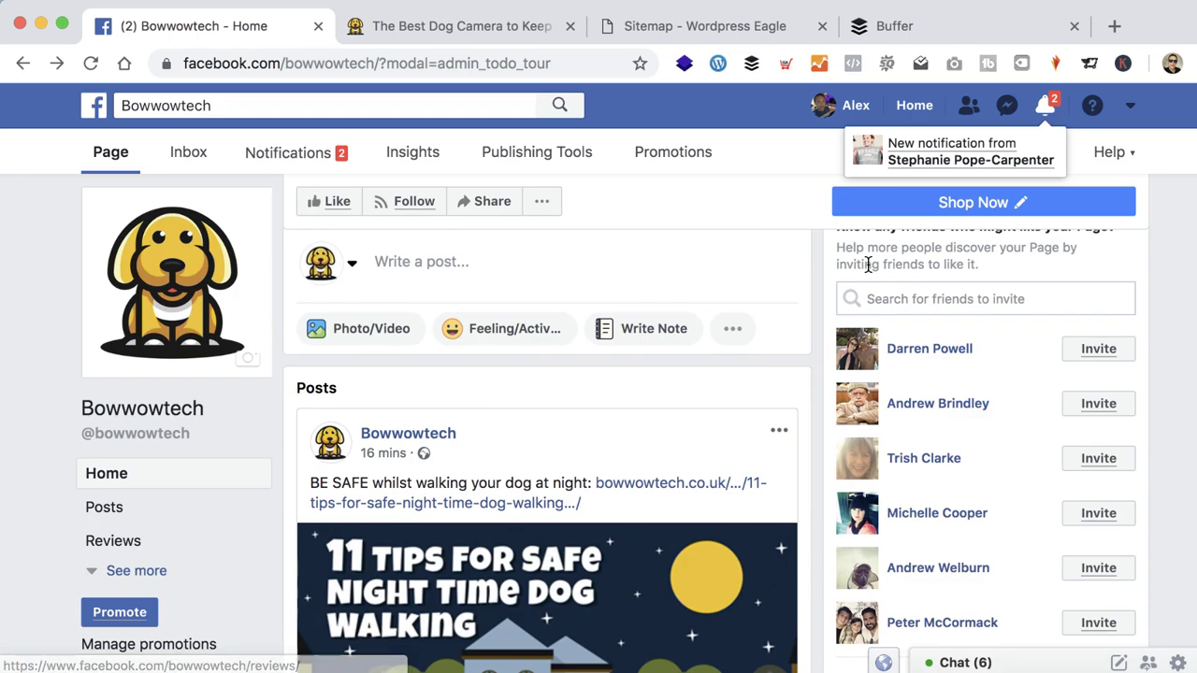
{"action": "scroll", "coordinate": [870, 272], "scroll_direction": "down", "scroll_amount": 5}
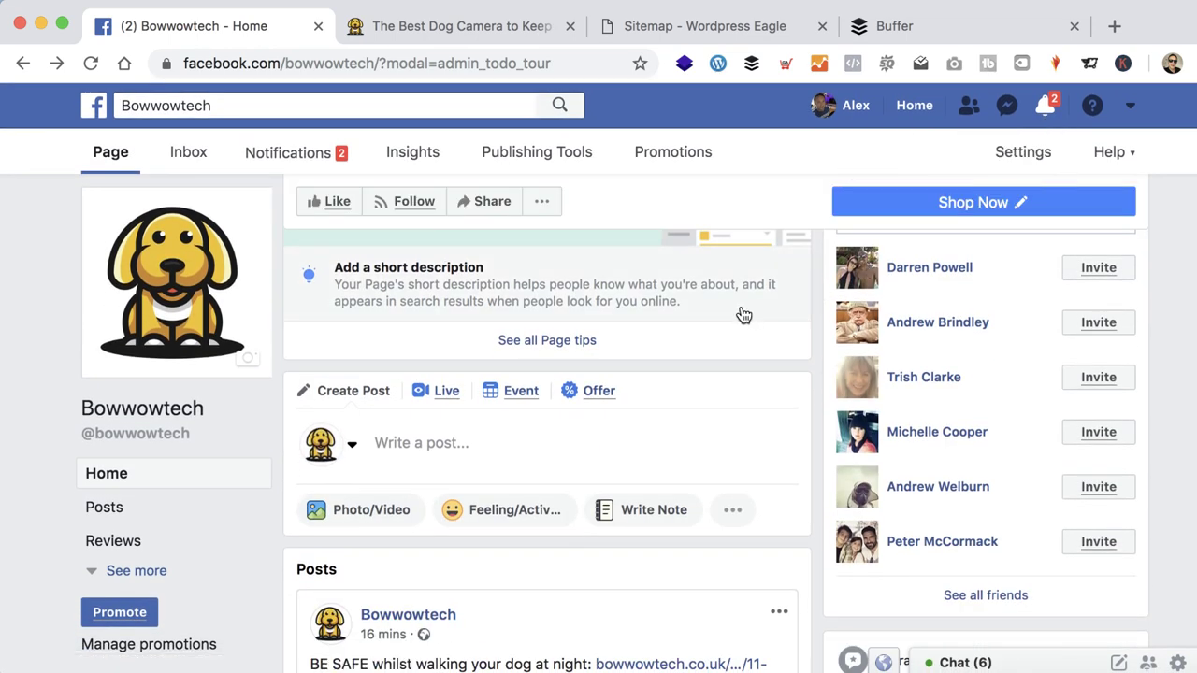
Step: Go back to Buffer's queue, now showing the doggy-camera post for Friday 21st September, 12:04 PM
{"action": "left_click", "coordinate": [978, 28]}
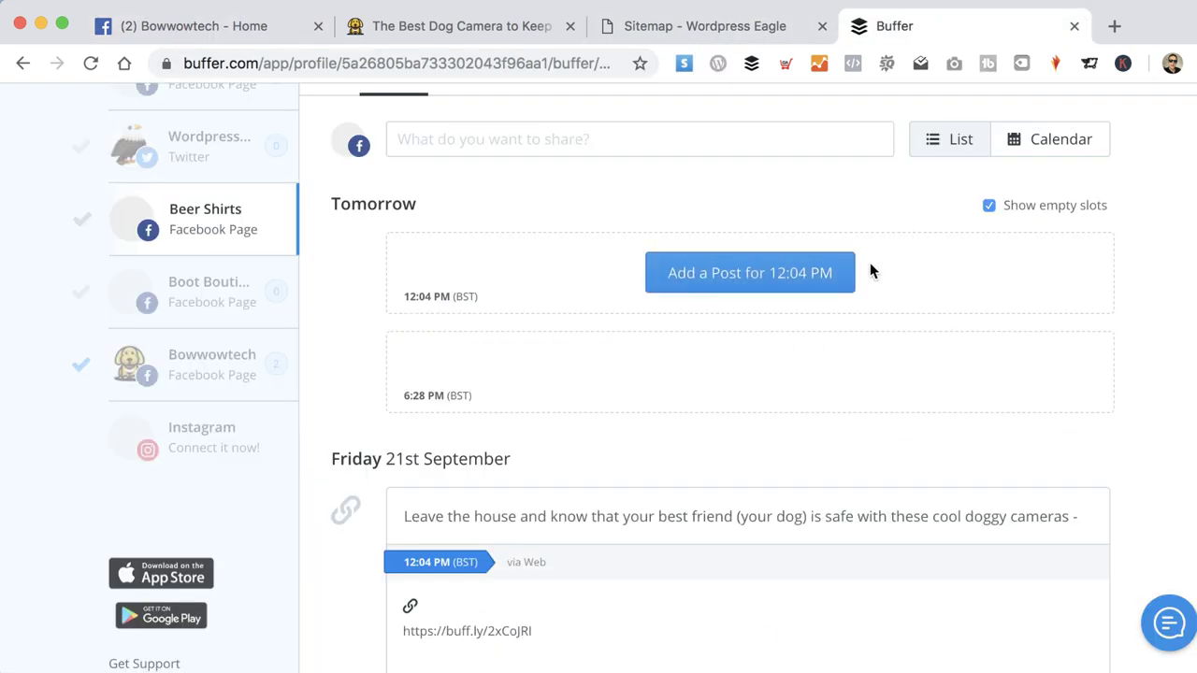
{"action": "scroll", "coordinate": [870, 271], "scroll_direction": "up", "scroll_amount": 3}
{"action": "scroll", "coordinate": [860, 288], "scroll_direction": "down", "scroll_amount": 3}
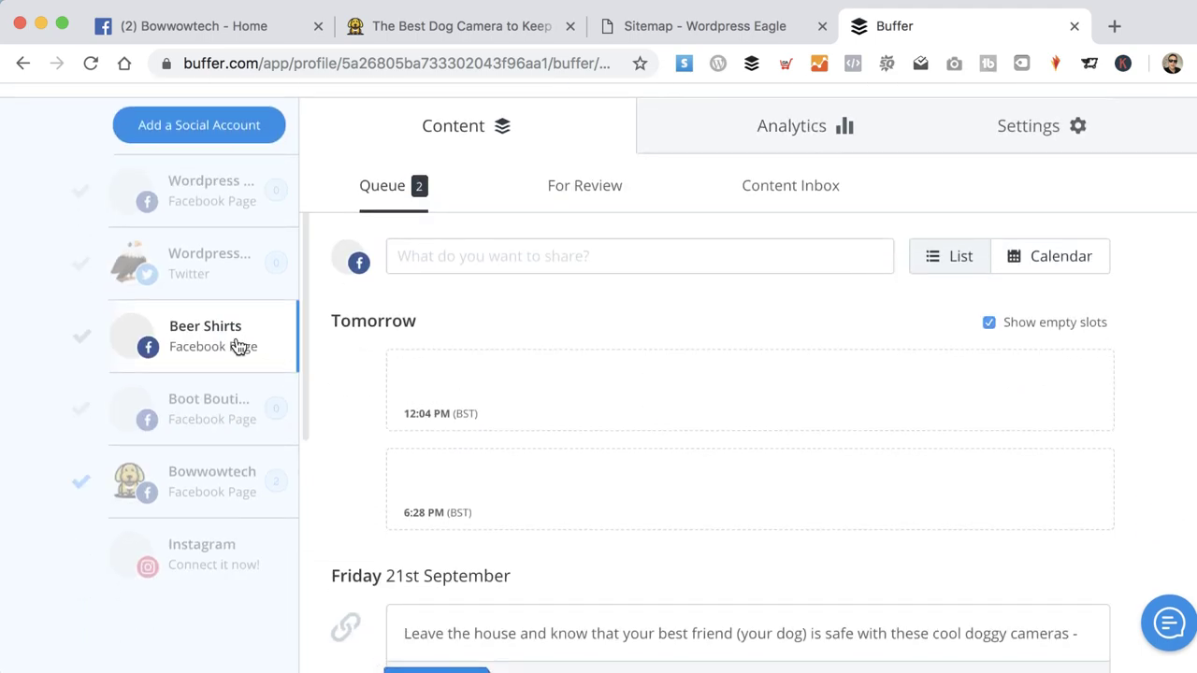
Step: Open the Beer Shirts page from the full list of managed Facebook pages
{"action": "left_click", "coordinate": [249, 32]}
{"action": "left_click", "coordinate": [1131, 107]}
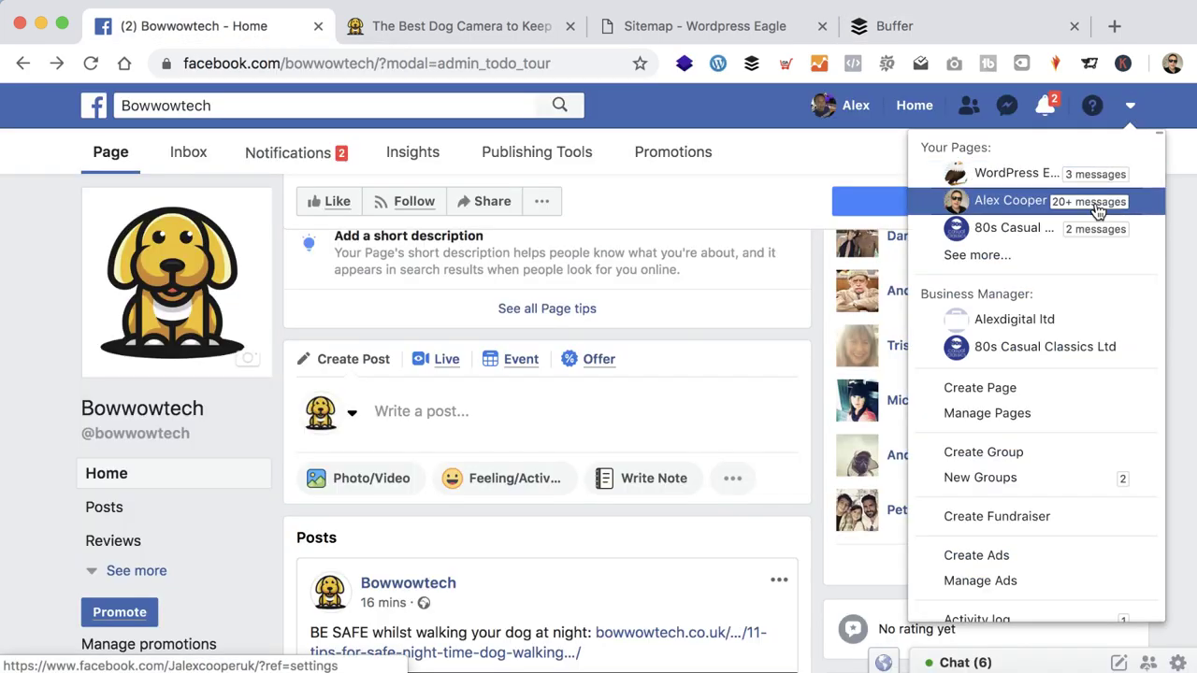
{"action": "left_click", "coordinate": [994, 265]}
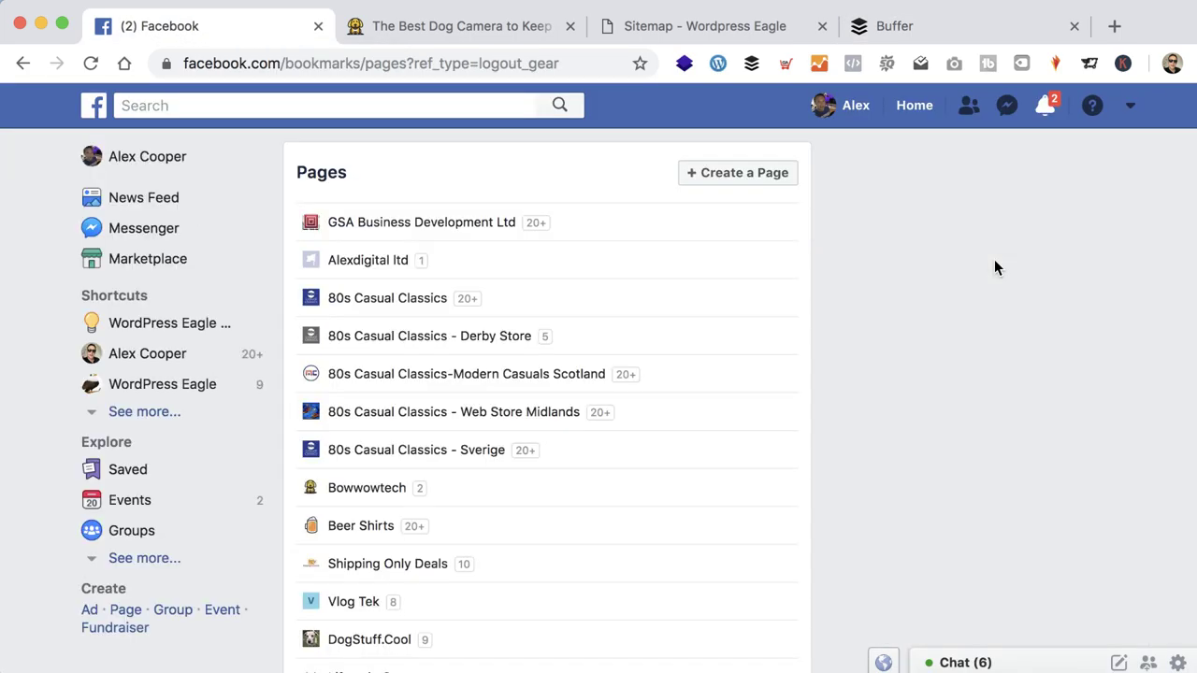
{"action": "left_click", "coordinate": [359, 527]}
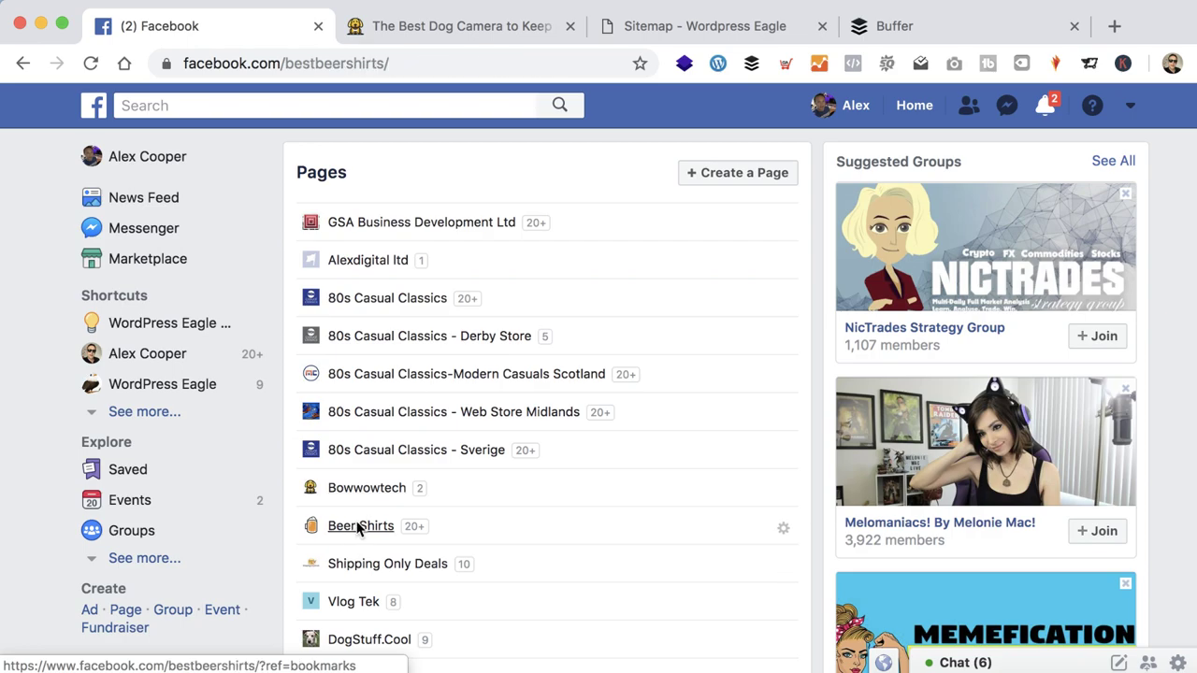
Step: Delete the just-published puppy-training post from the Beer Shirts page
{"action": "scroll", "coordinate": [651, 387], "scroll_direction": "down", "scroll_amount": 3}
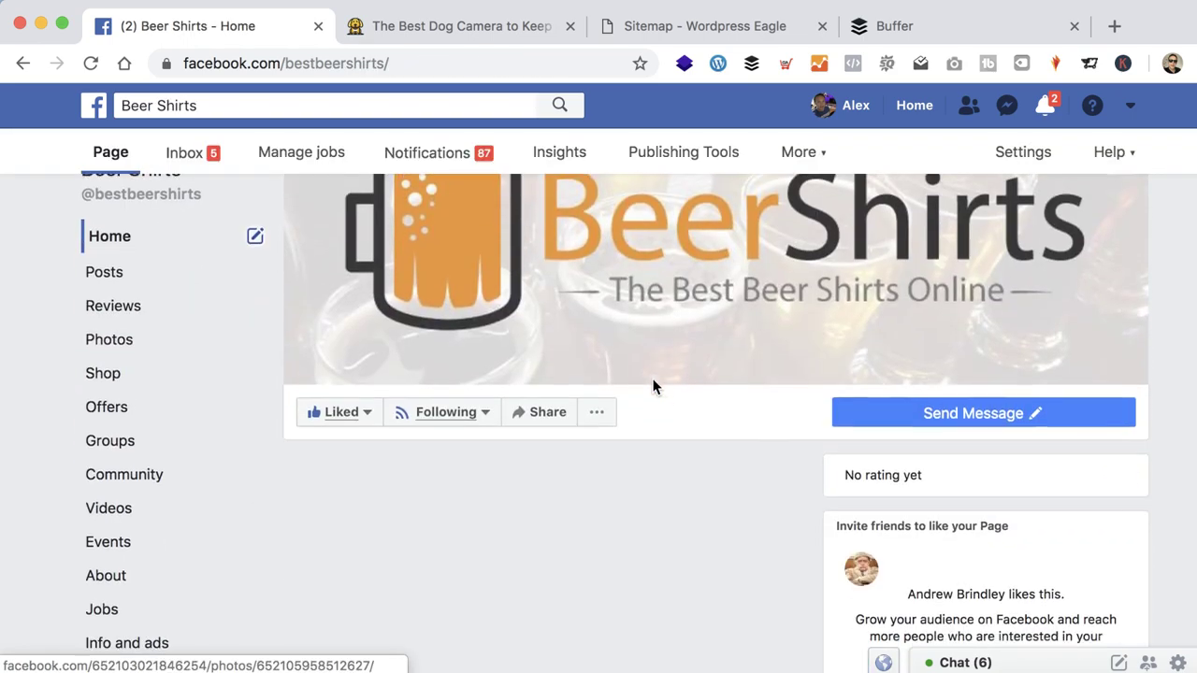
{"action": "scroll", "coordinate": [653, 386], "scroll_direction": "down", "scroll_amount": 10}
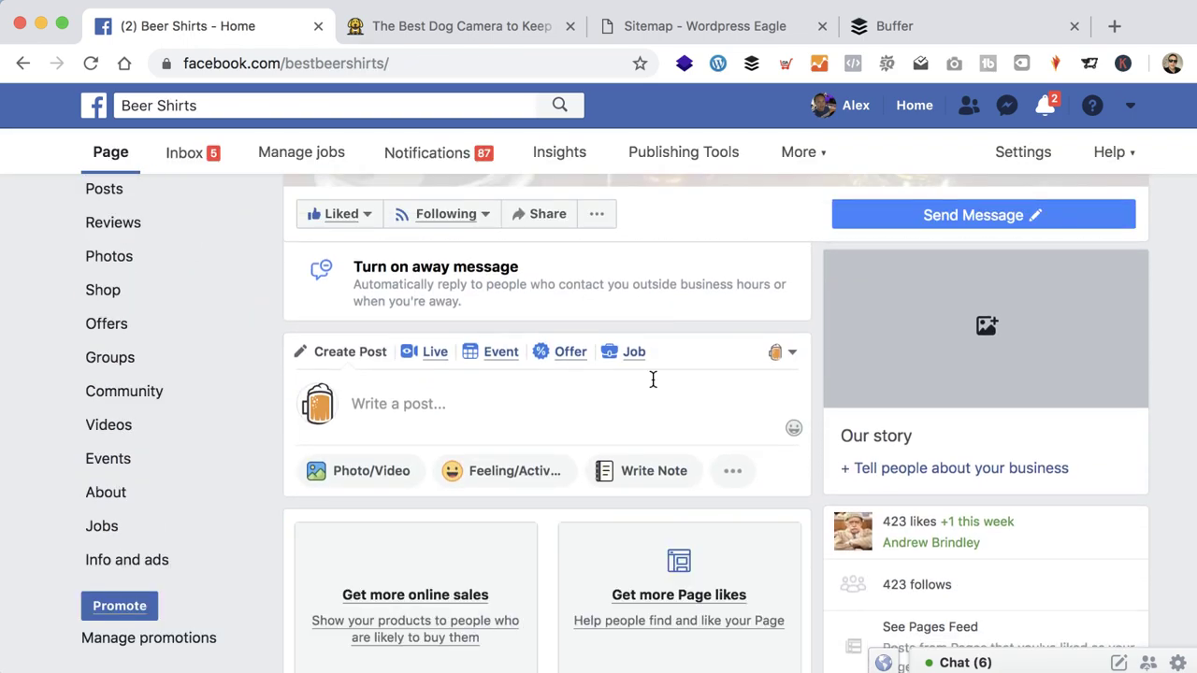
{"action": "scroll", "coordinate": [653, 379], "scroll_direction": "down", "scroll_amount": 3}
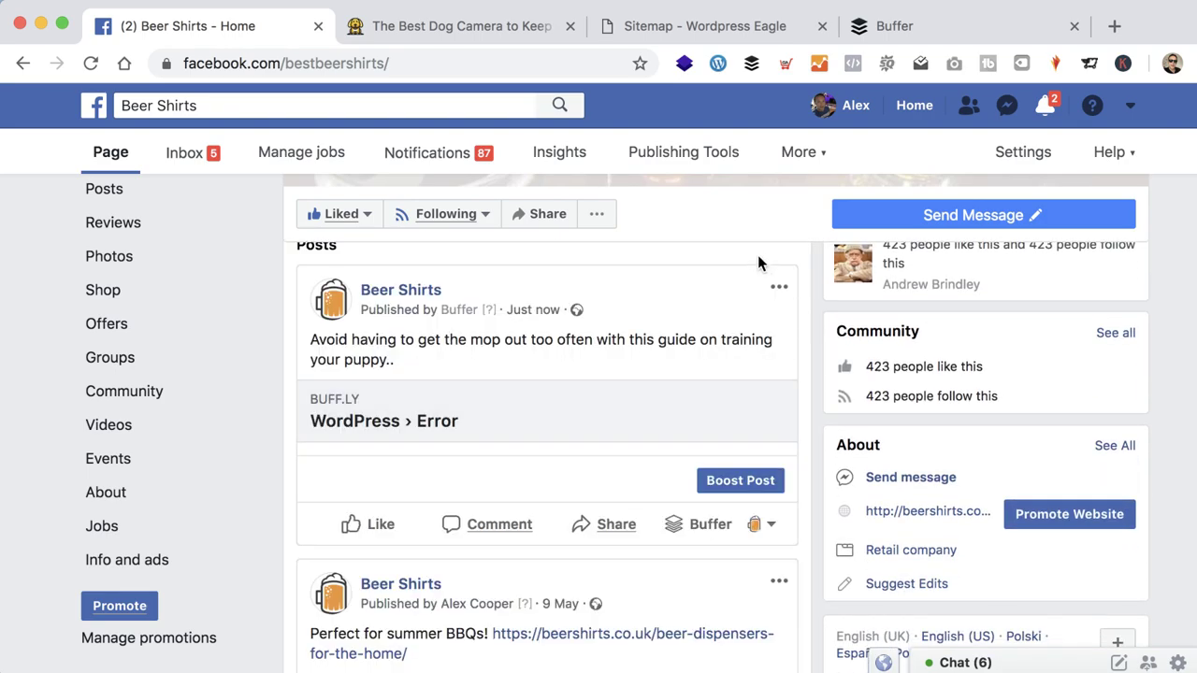
{"action": "left_click", "coordinate": [777, 290]}
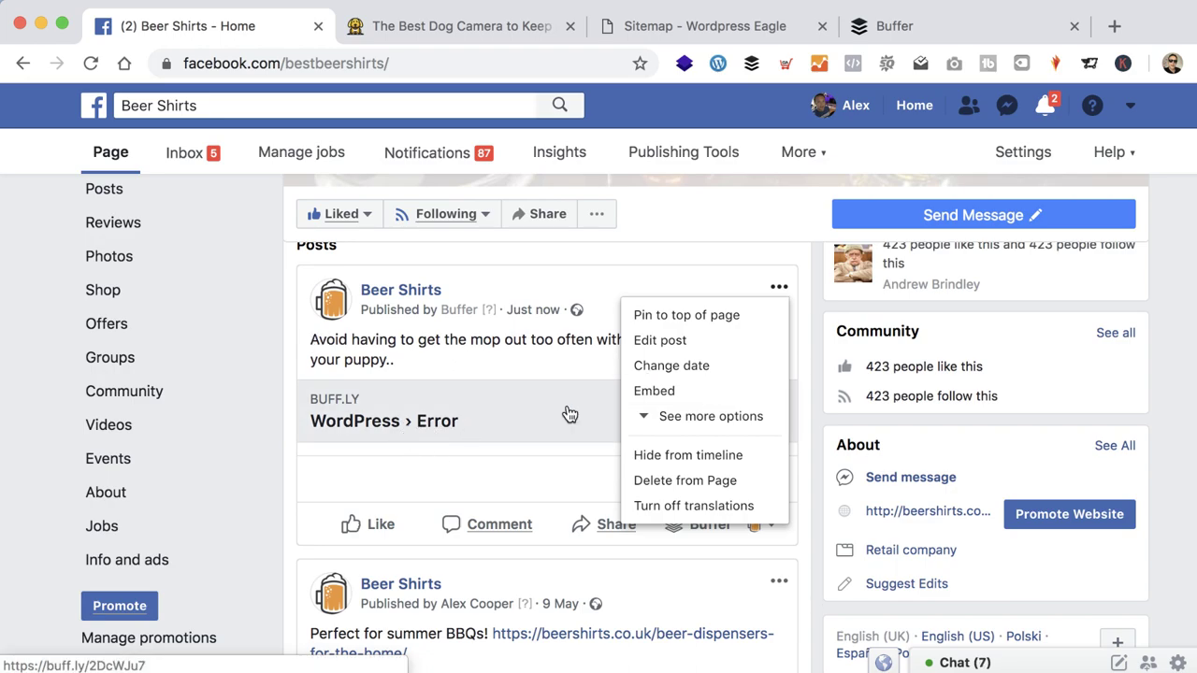
{"action": "left_click", "coordinate": [686, 480]}
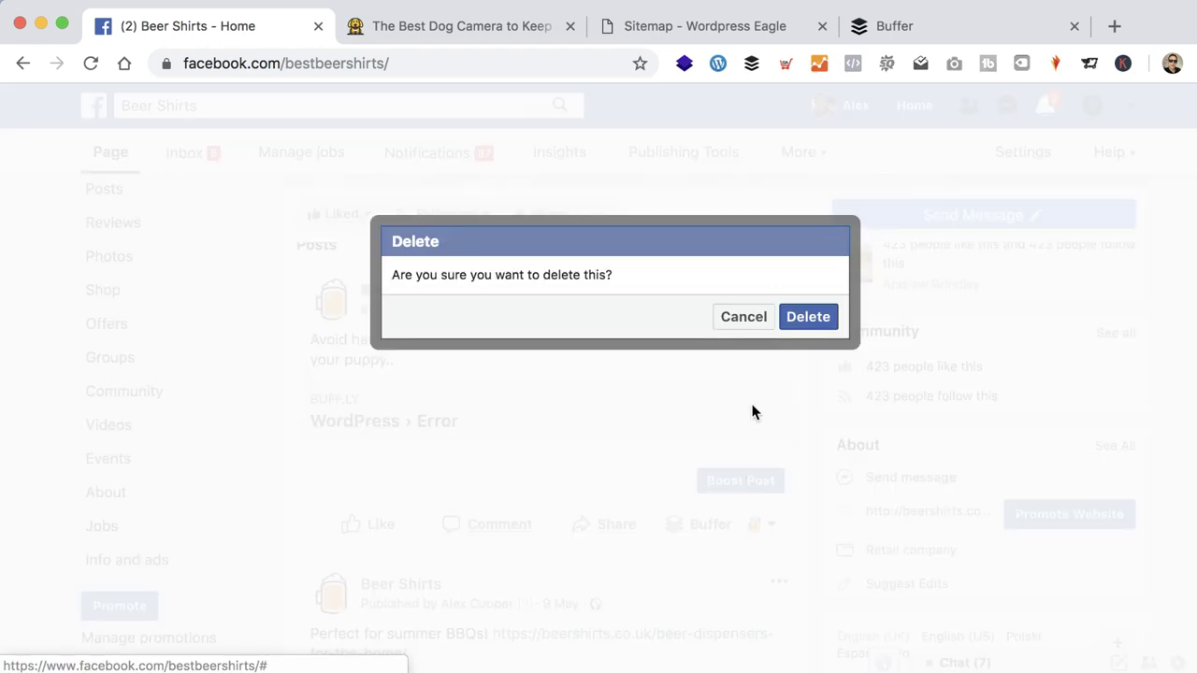
{"action": "left_click", "coordinate": [831, 316]}
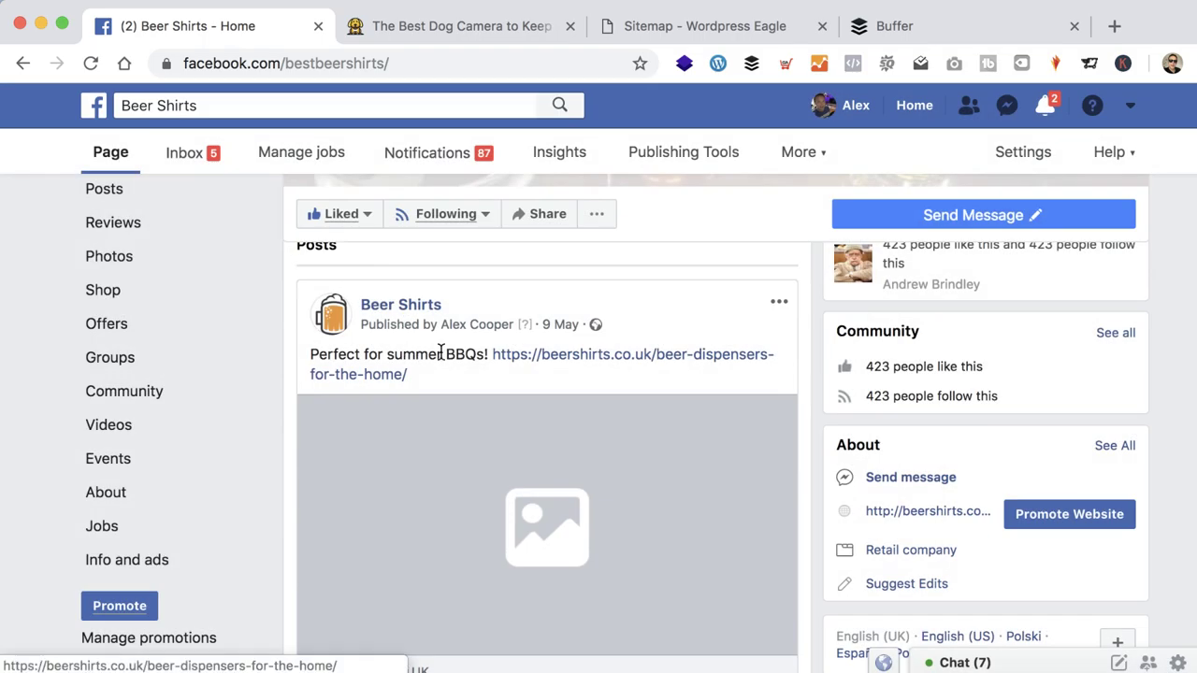
{"action": "scroll", "coordinate": [459, 351], "scroll_direction": "down", "scroll_amount": 3}
{"action": "scroll", "coordinate": [465, 350], "scroll_direction": "up", "scroll_amount": 10}
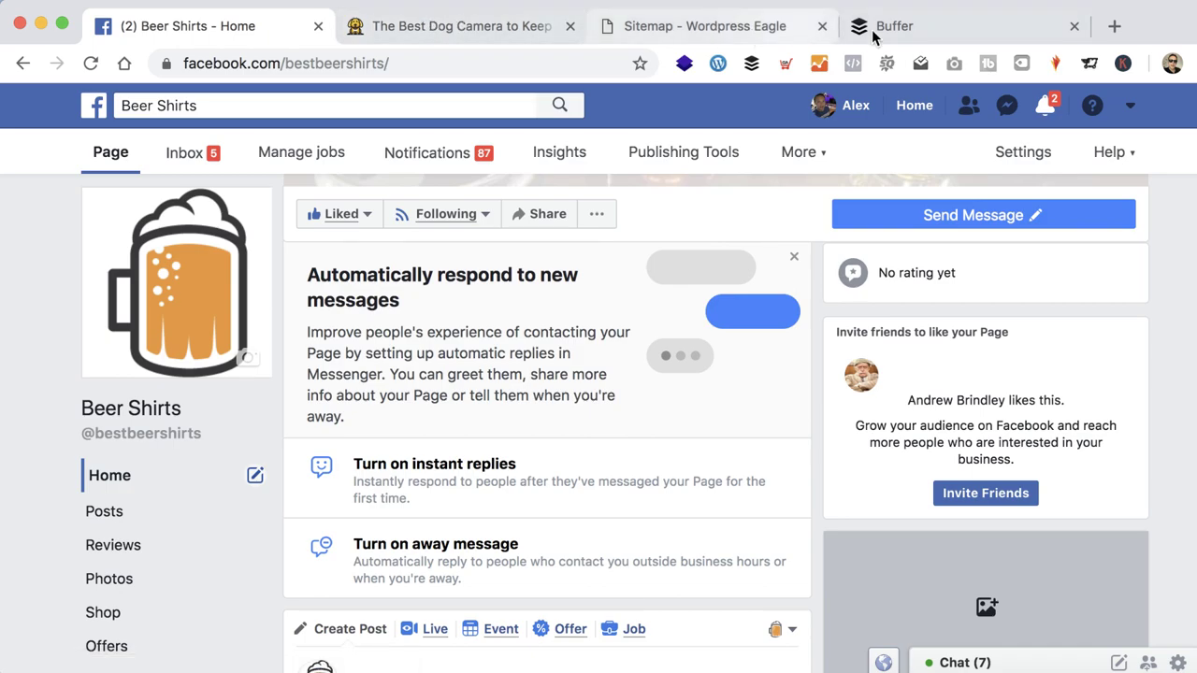
Step: Back in Buffer, dismiss the composer and view Bowwowtech's queue, with the puppy-training post at 8:58 AM
{"action": "left_click", "coordinate": [951, 34]}
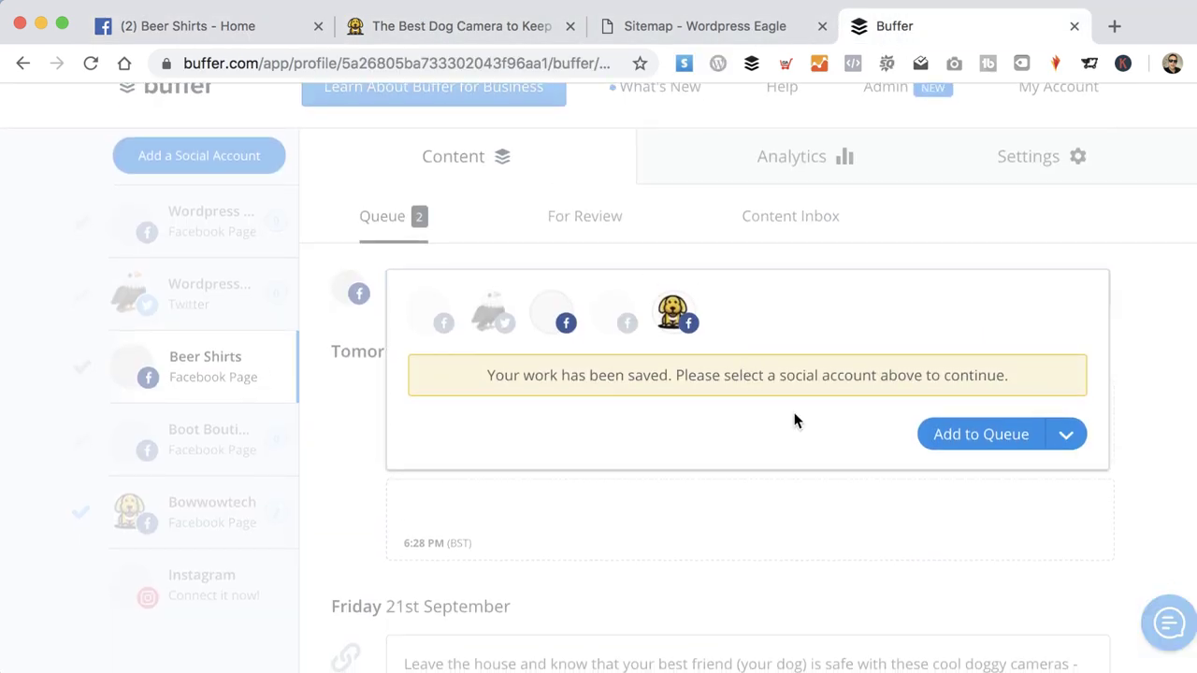
{"action": "left_click", "coordinate": [667, 323]}
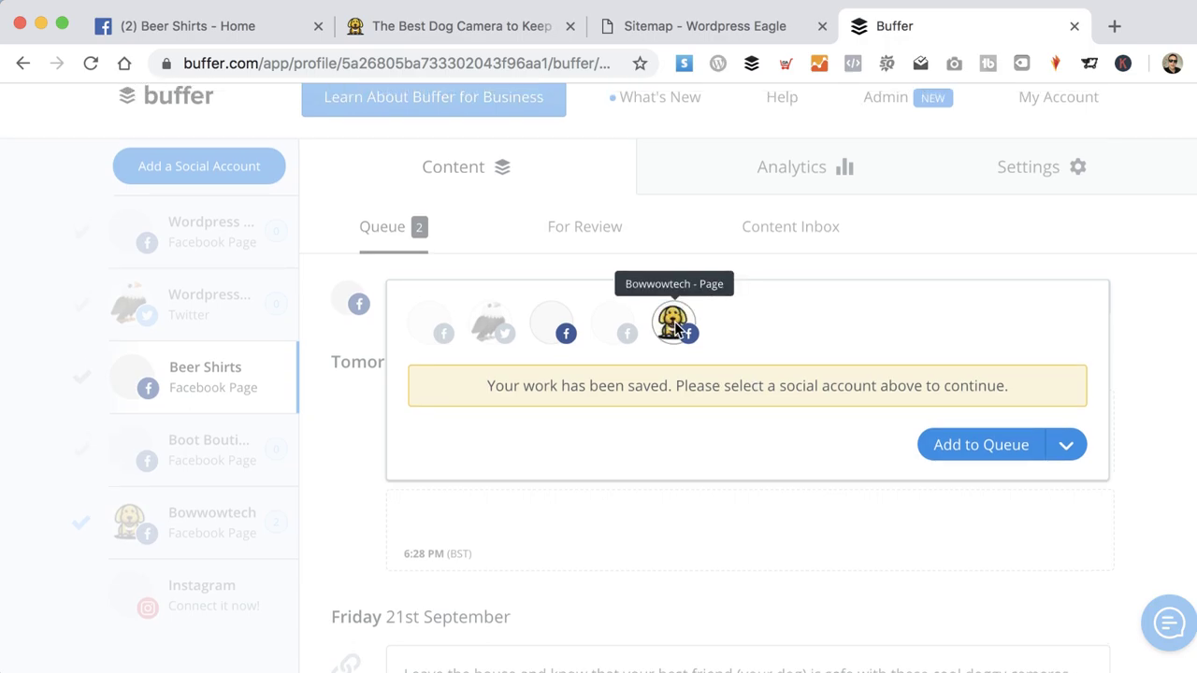
{"action": "left_click", "coordinate": [1141, 455]}
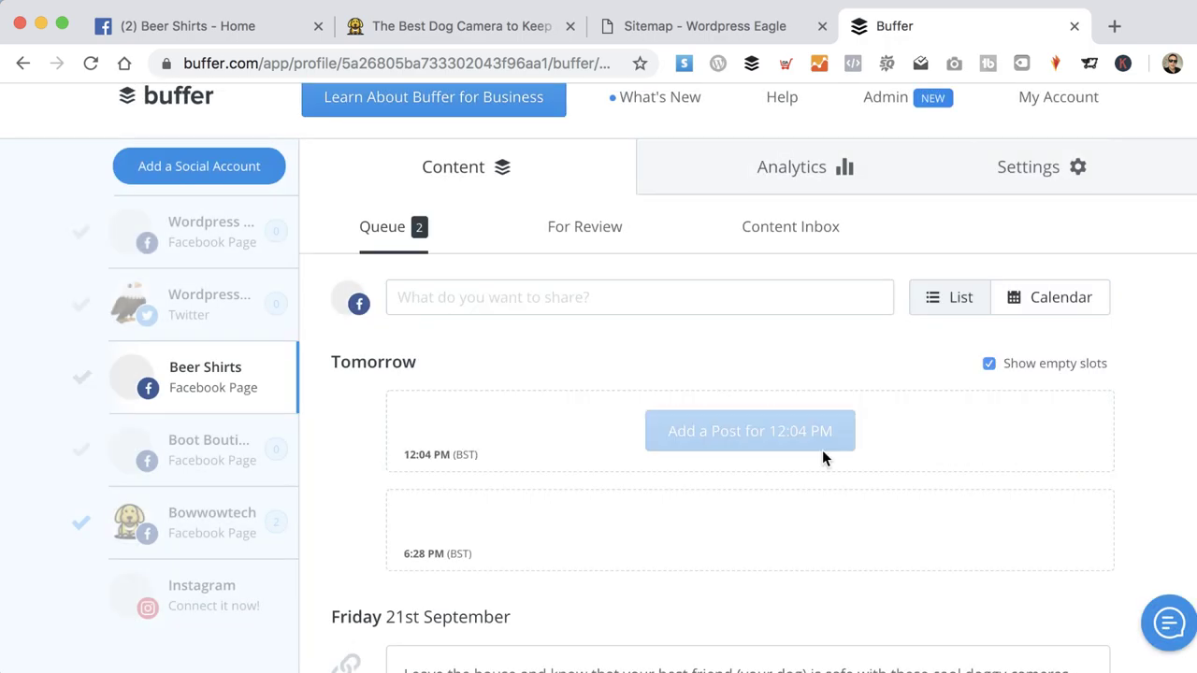
{"action": "left_click", "coordinate": [213, 545]}
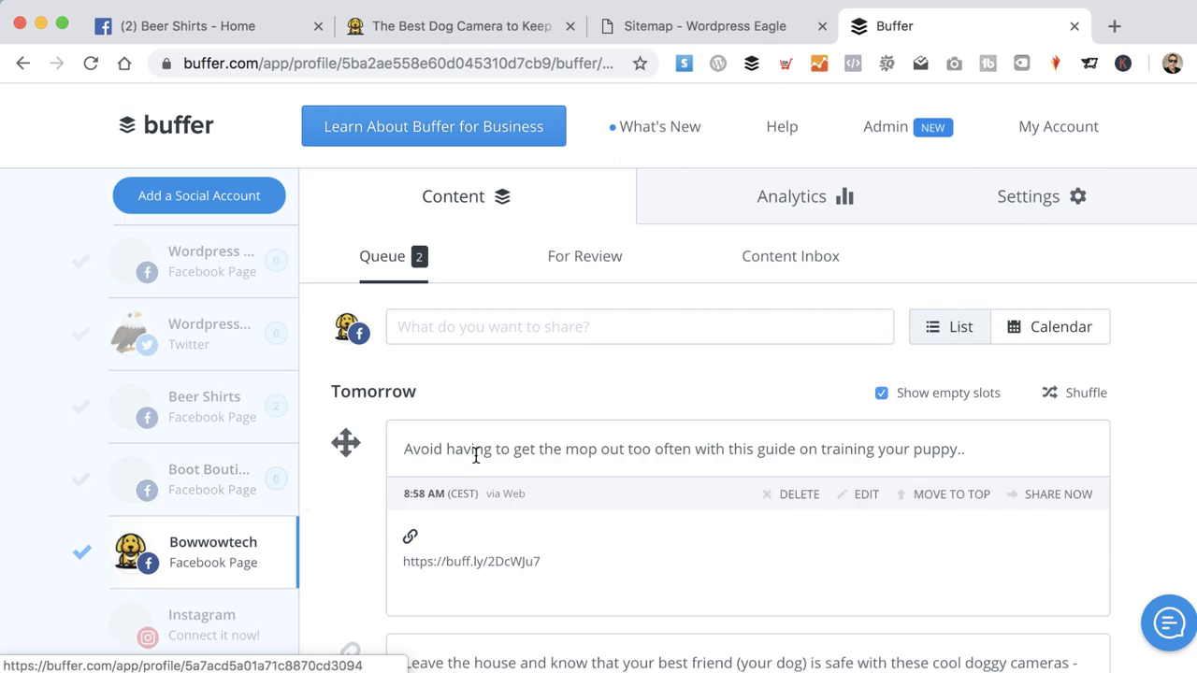